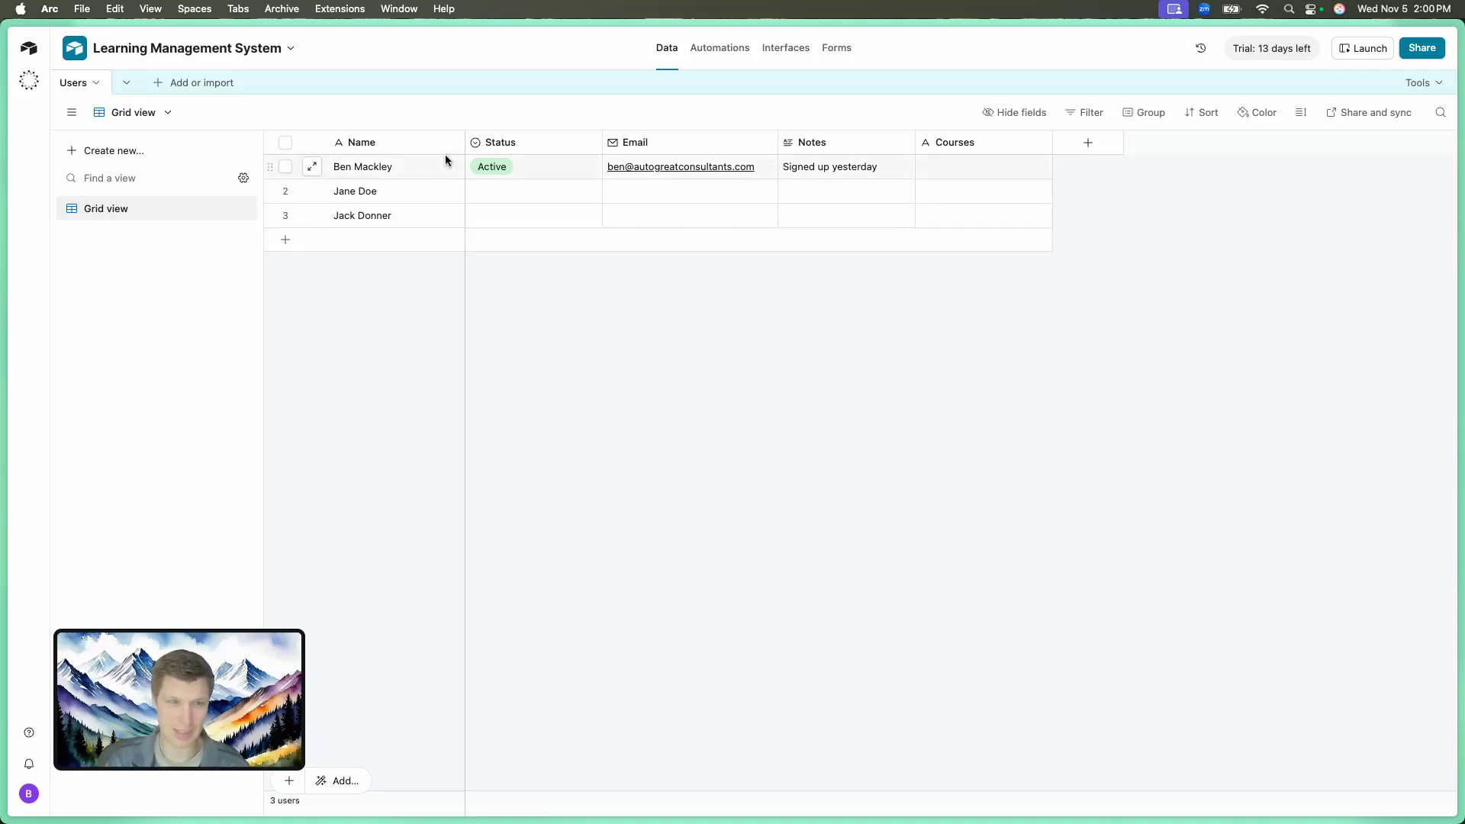
# Add a new table named Courses, built with Omni, from the base's table list.
pyautogui.click(121, 90)
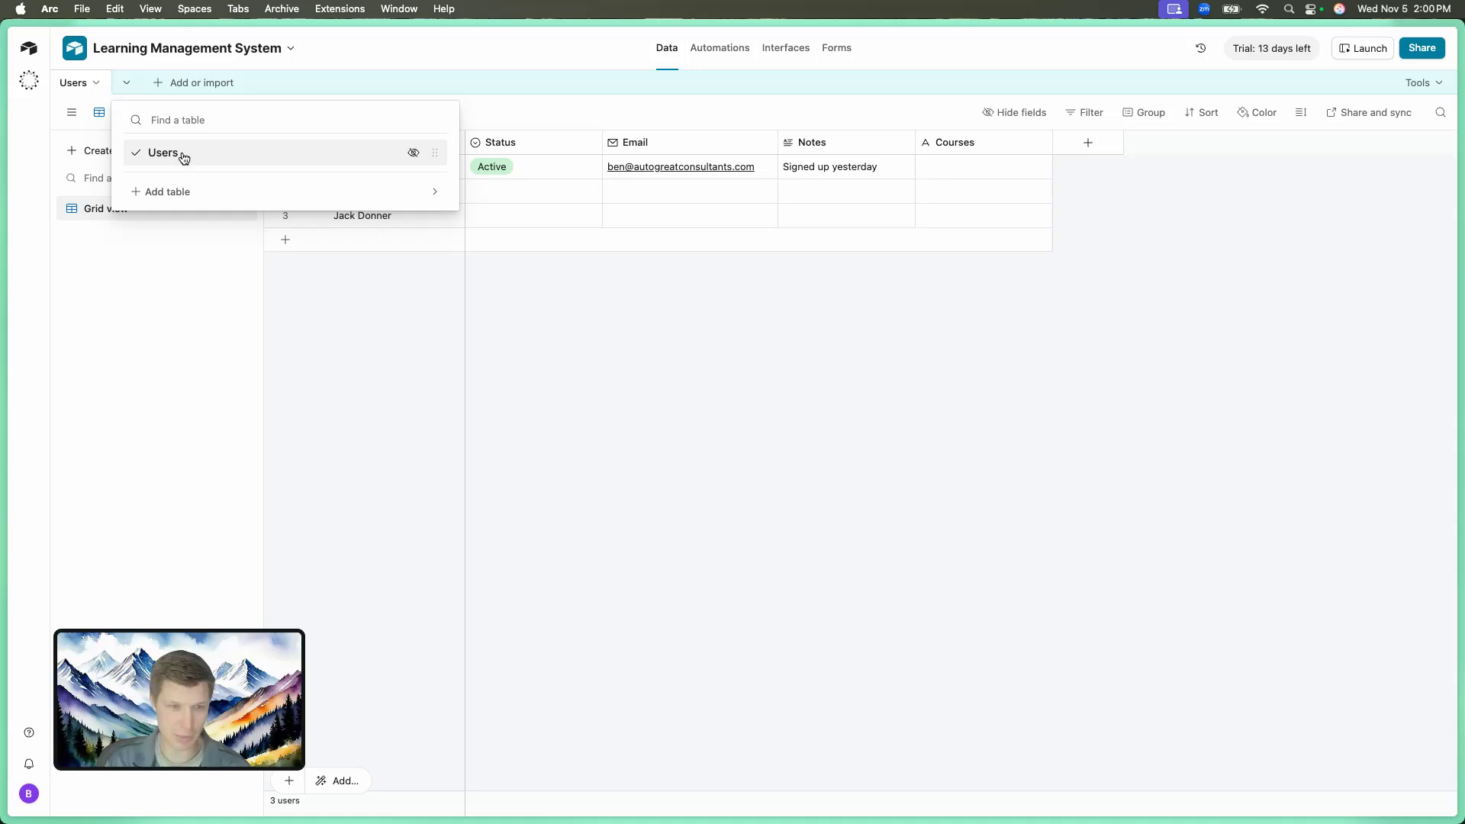
pyautogui.click(184, 190)
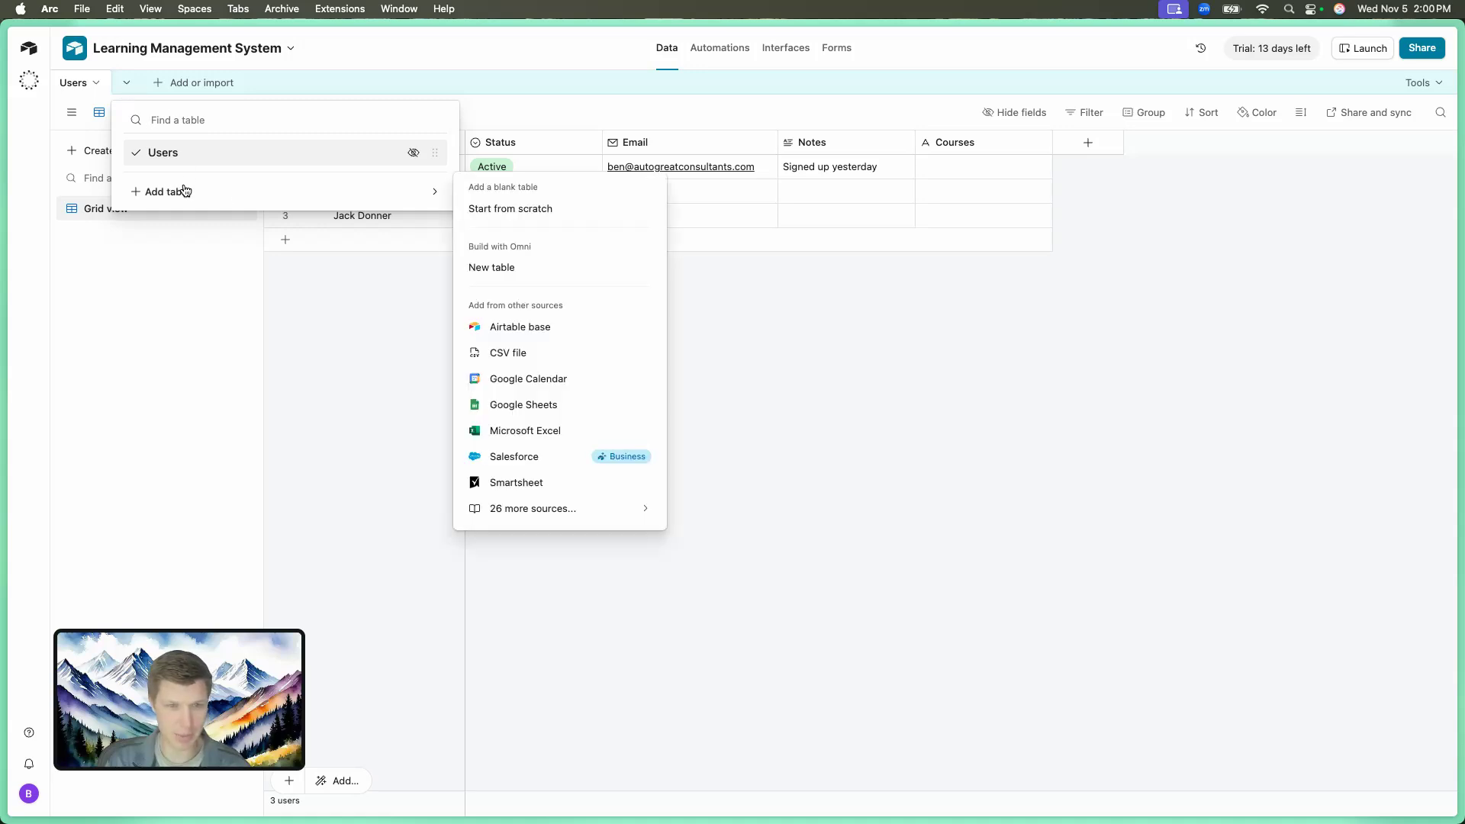
pyautogui.click(516, 265)
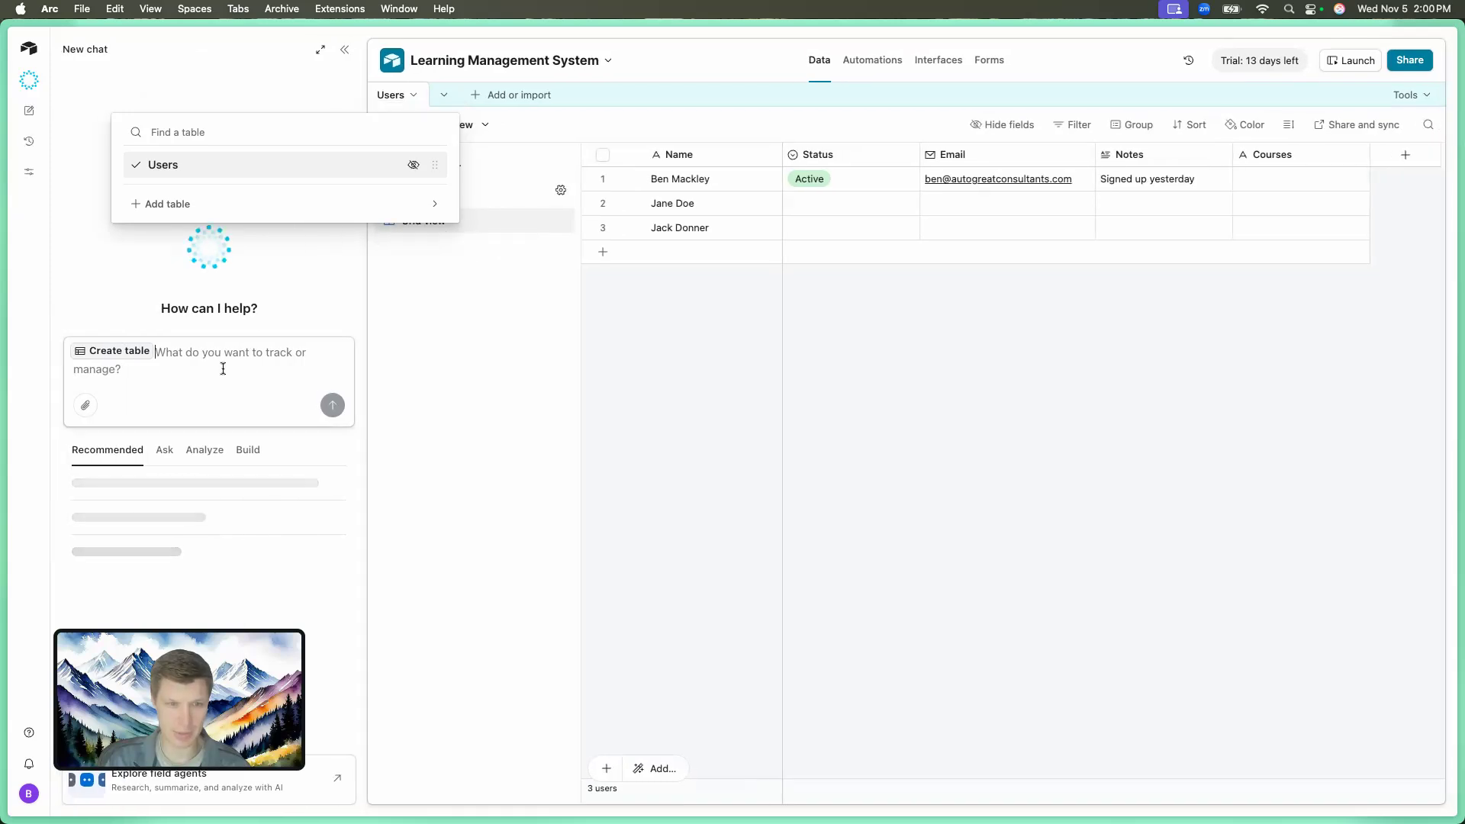
pyautogui.write('Courses')
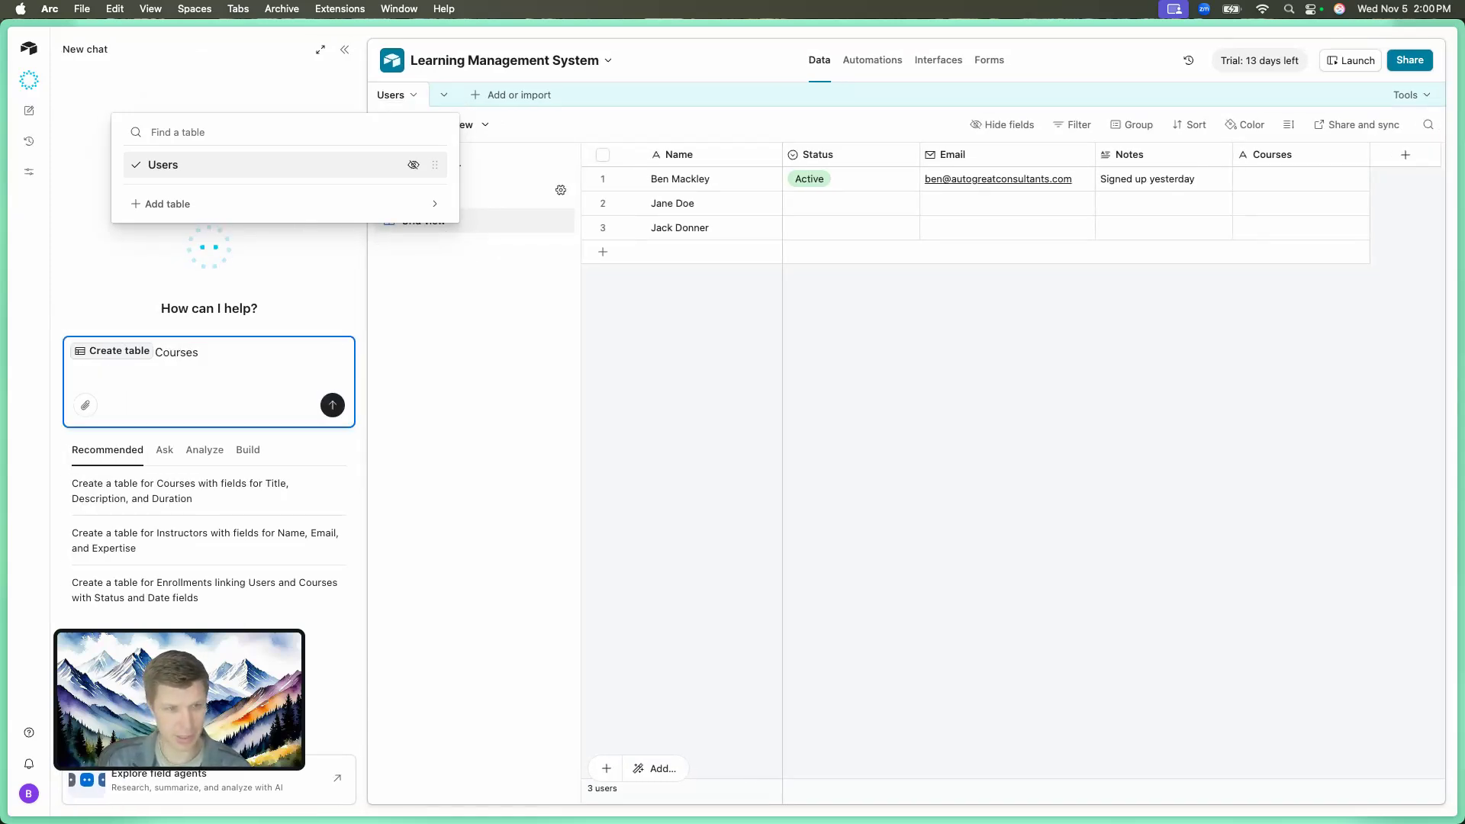
pyautogui.press('Return')
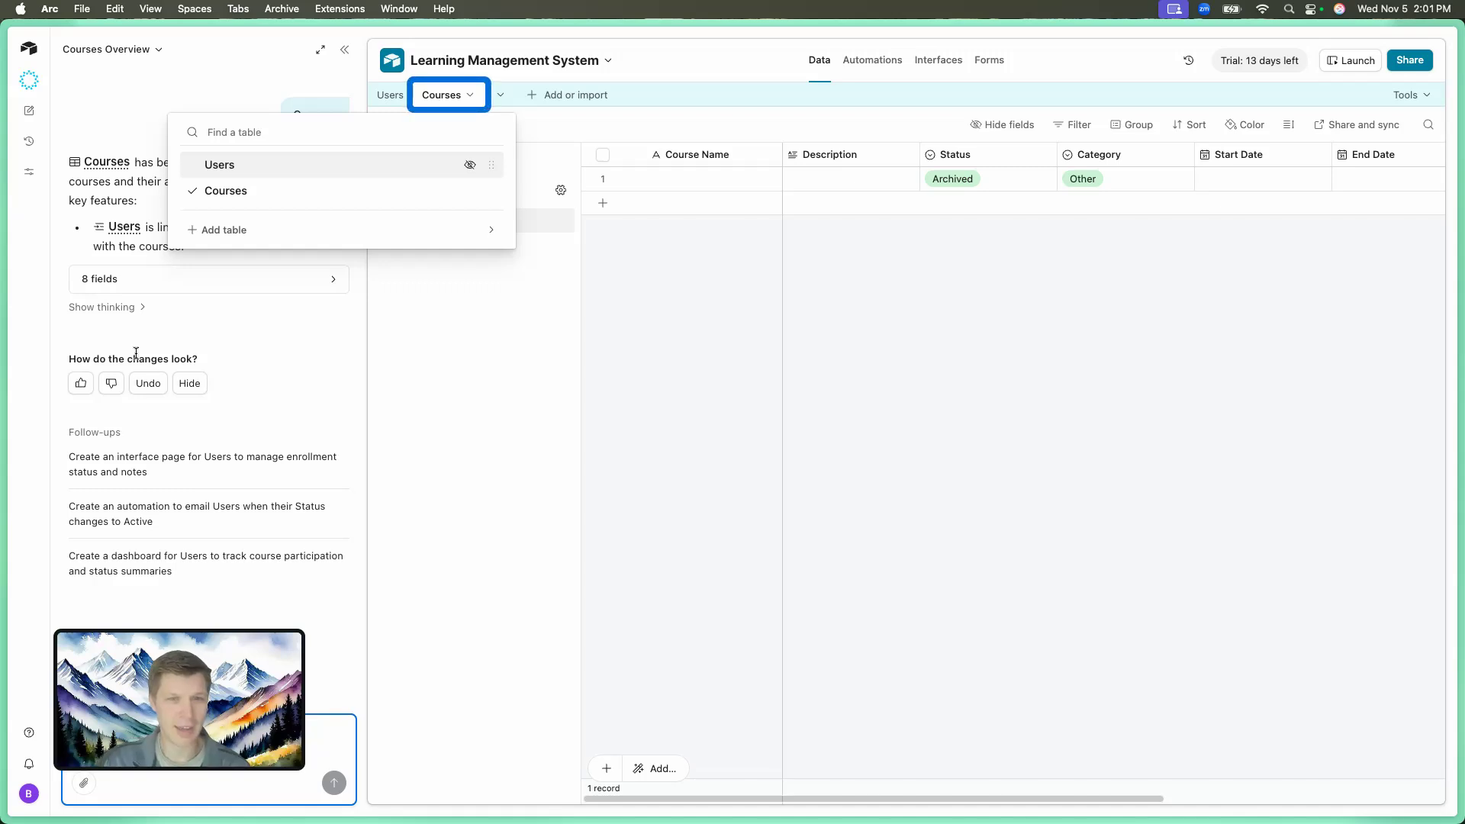
# Review the new Courses fields across the grid and collapse the Omni chat panel.
pyautogui.click(460, 356)
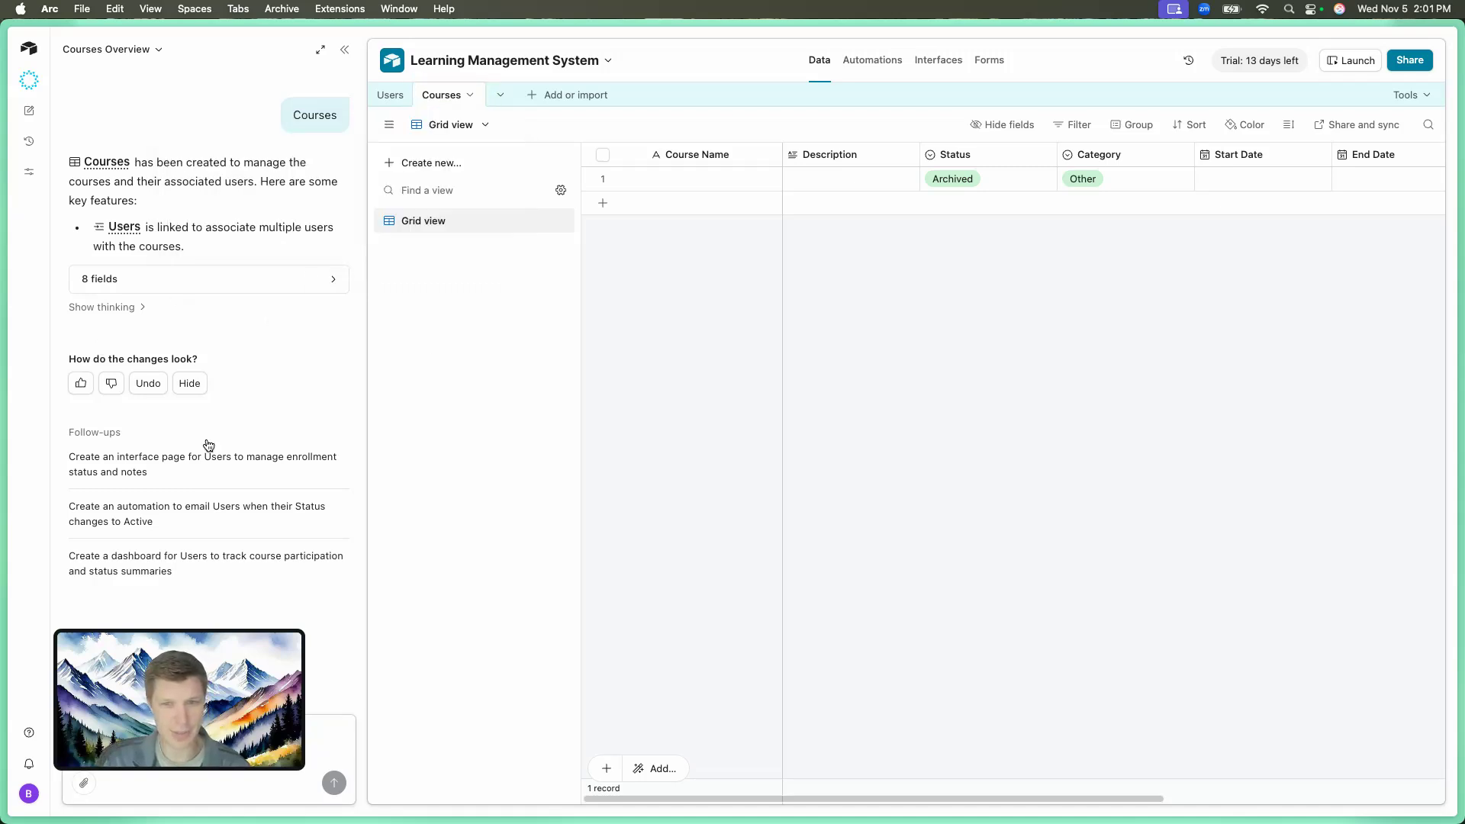
pyautogui.hscroll(1, 824, 348)
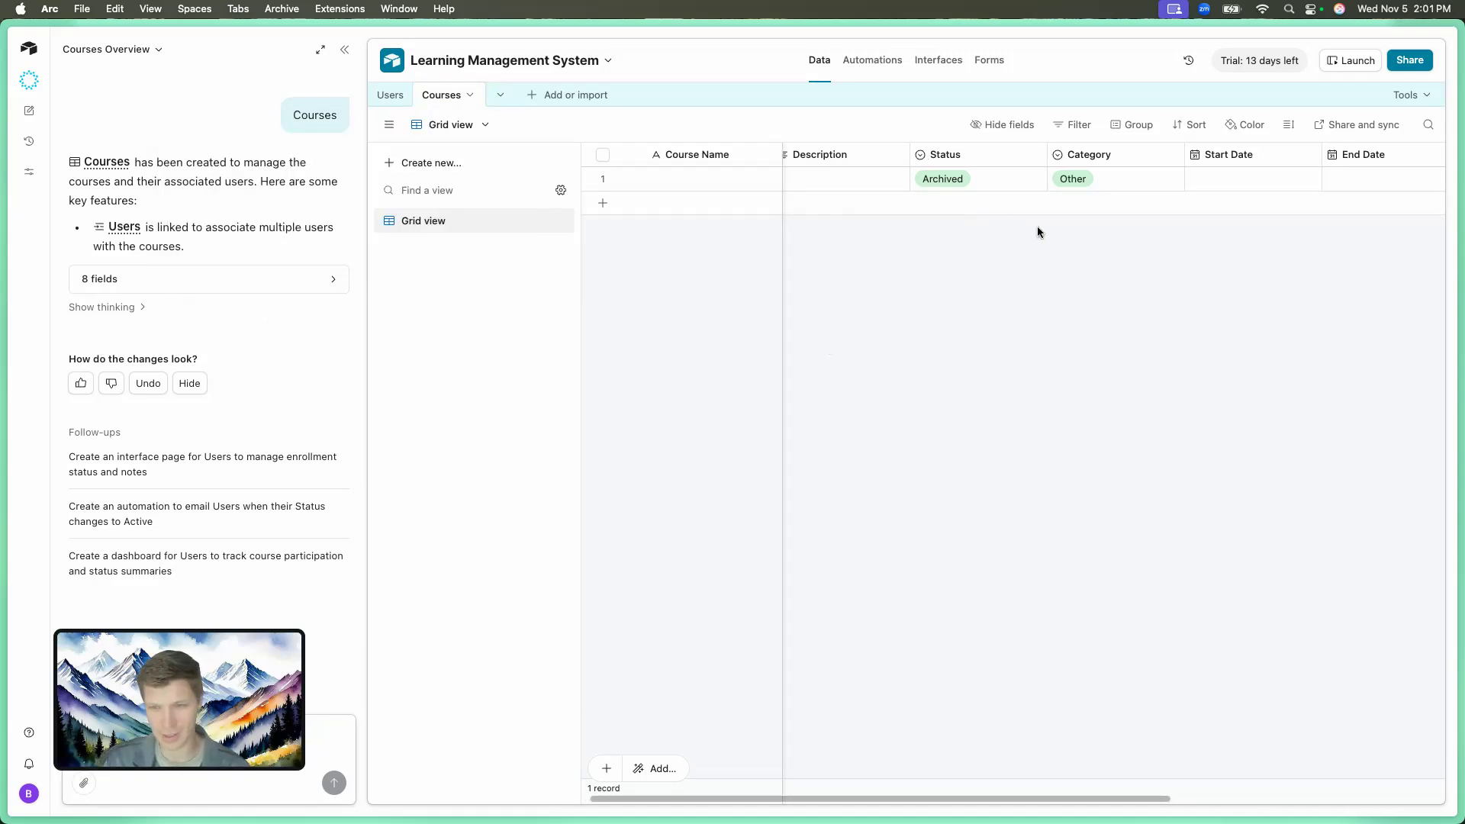
pyautogui.hscroll(5, 1260, 213)
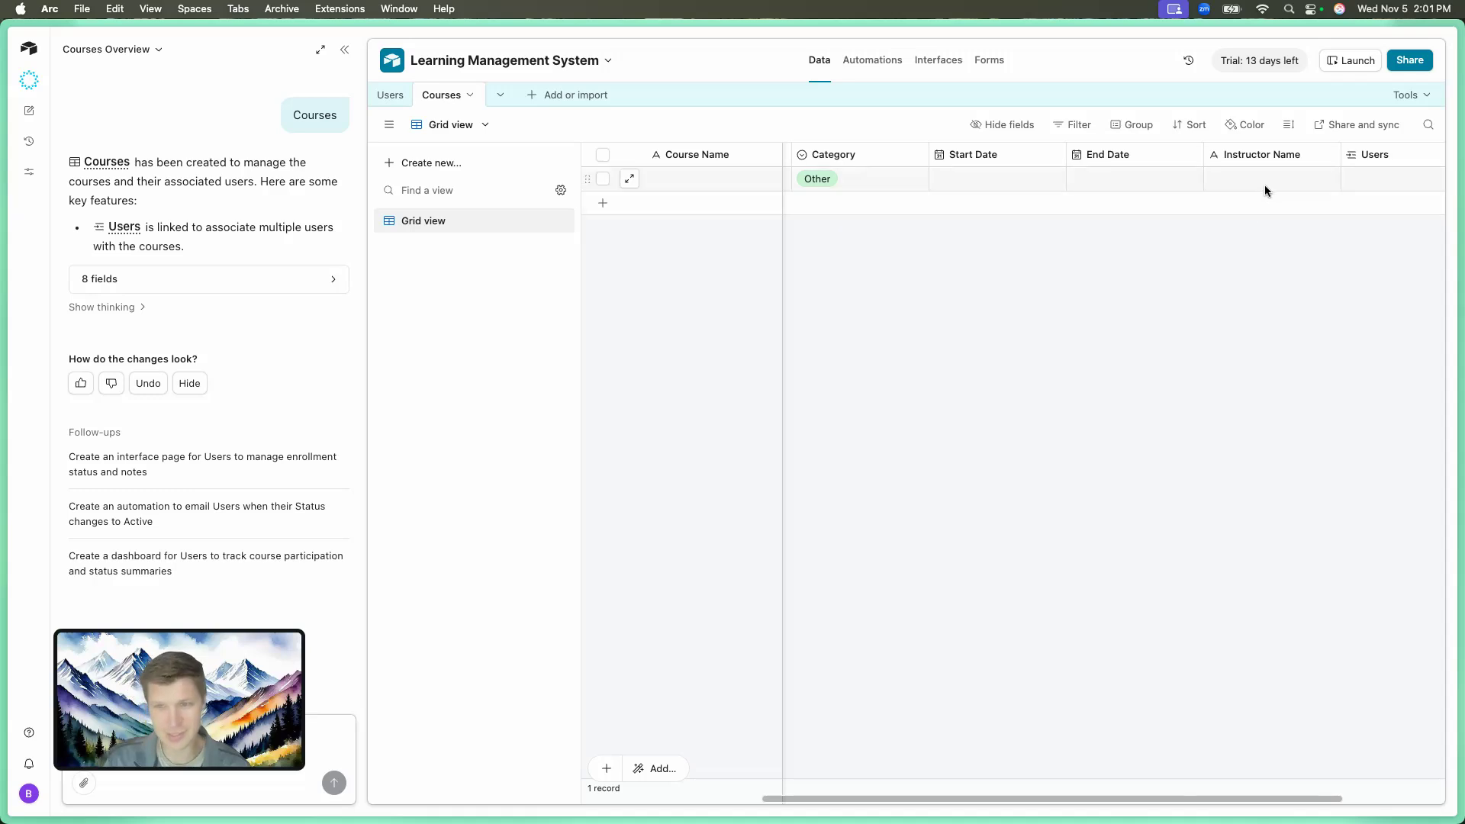
pyautogui.hscroll(3, 1262, 186)
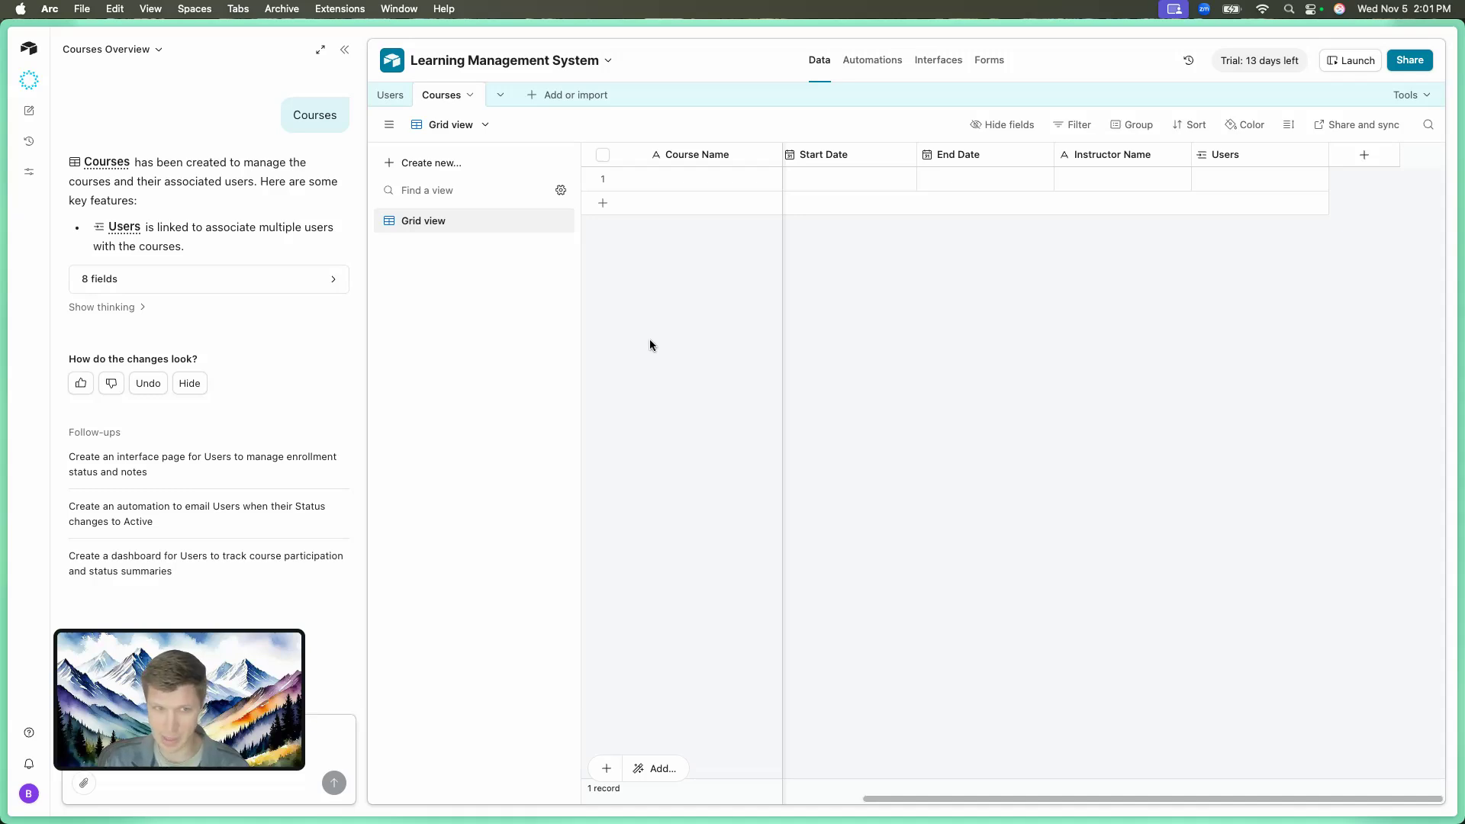
pyautogui.click(345, 49)
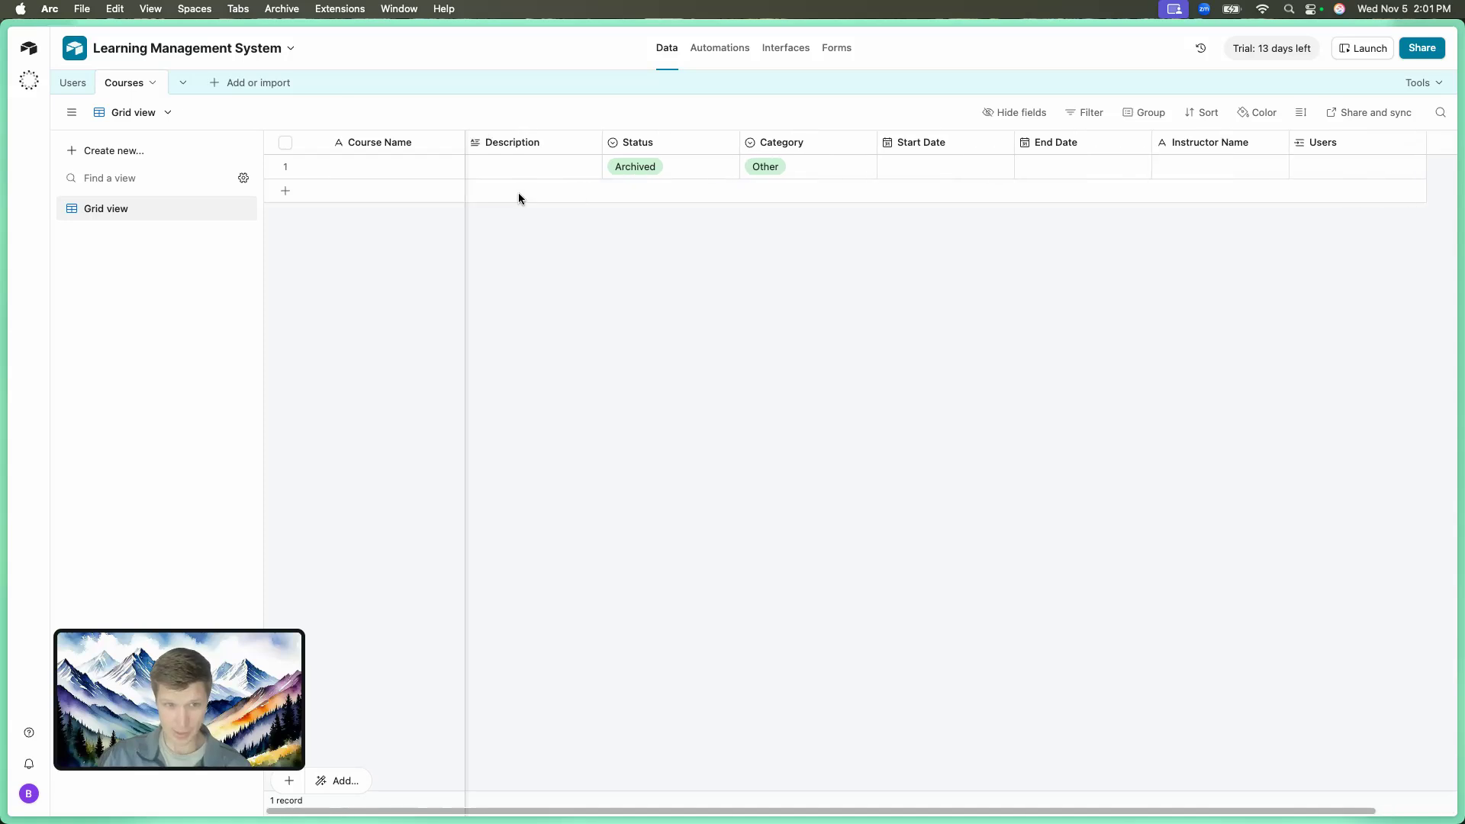
# Enter 'AI Introduction' as the course name and 'Ai course' as its description.
pyautogui.click(442, 174)
pyautogui.write('AI Introduction')
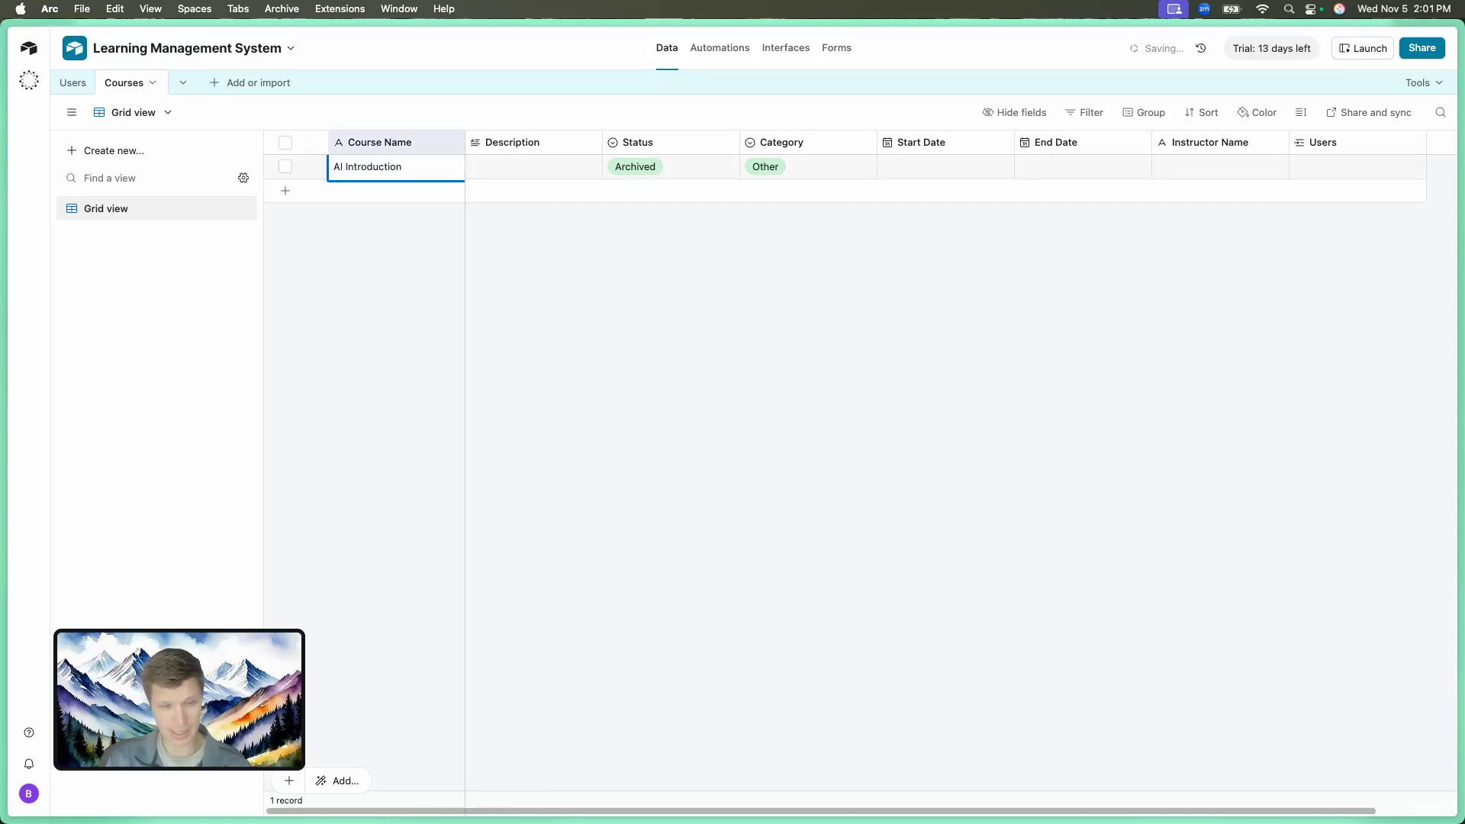
pyautogui.press('Tab')
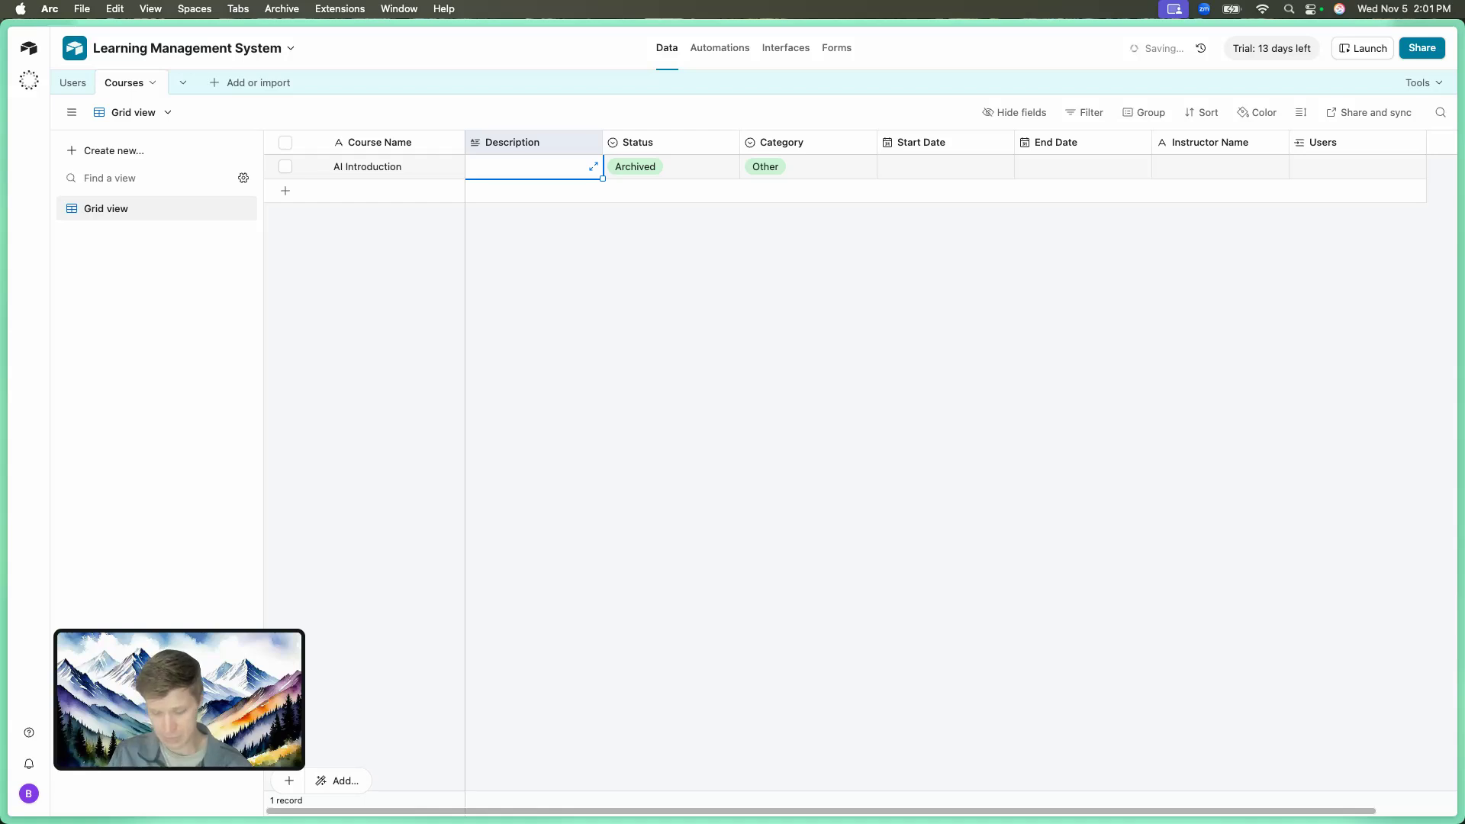
pyautogui.write('Ai course')
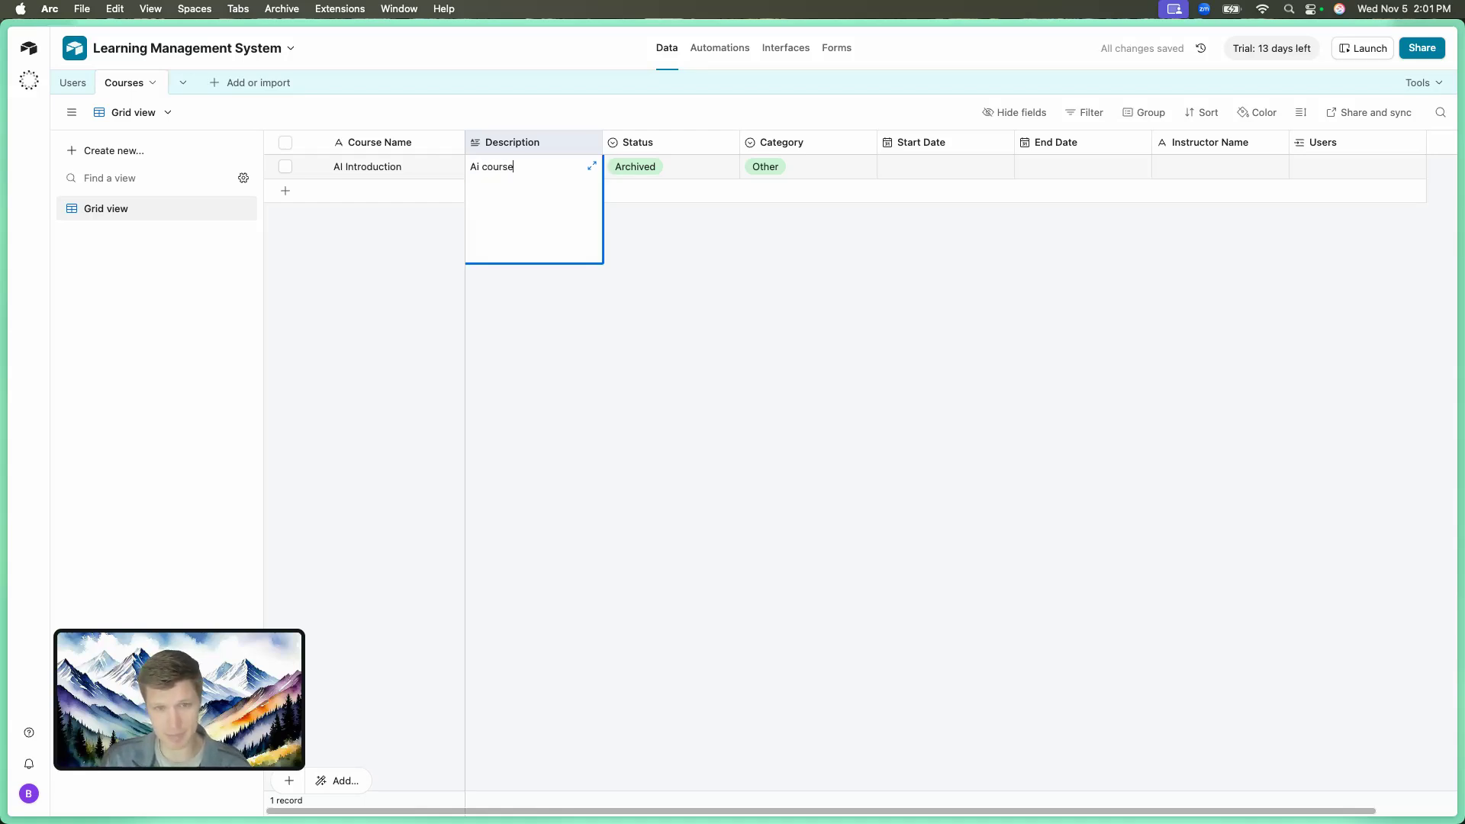
pyautogui.press('Tab')
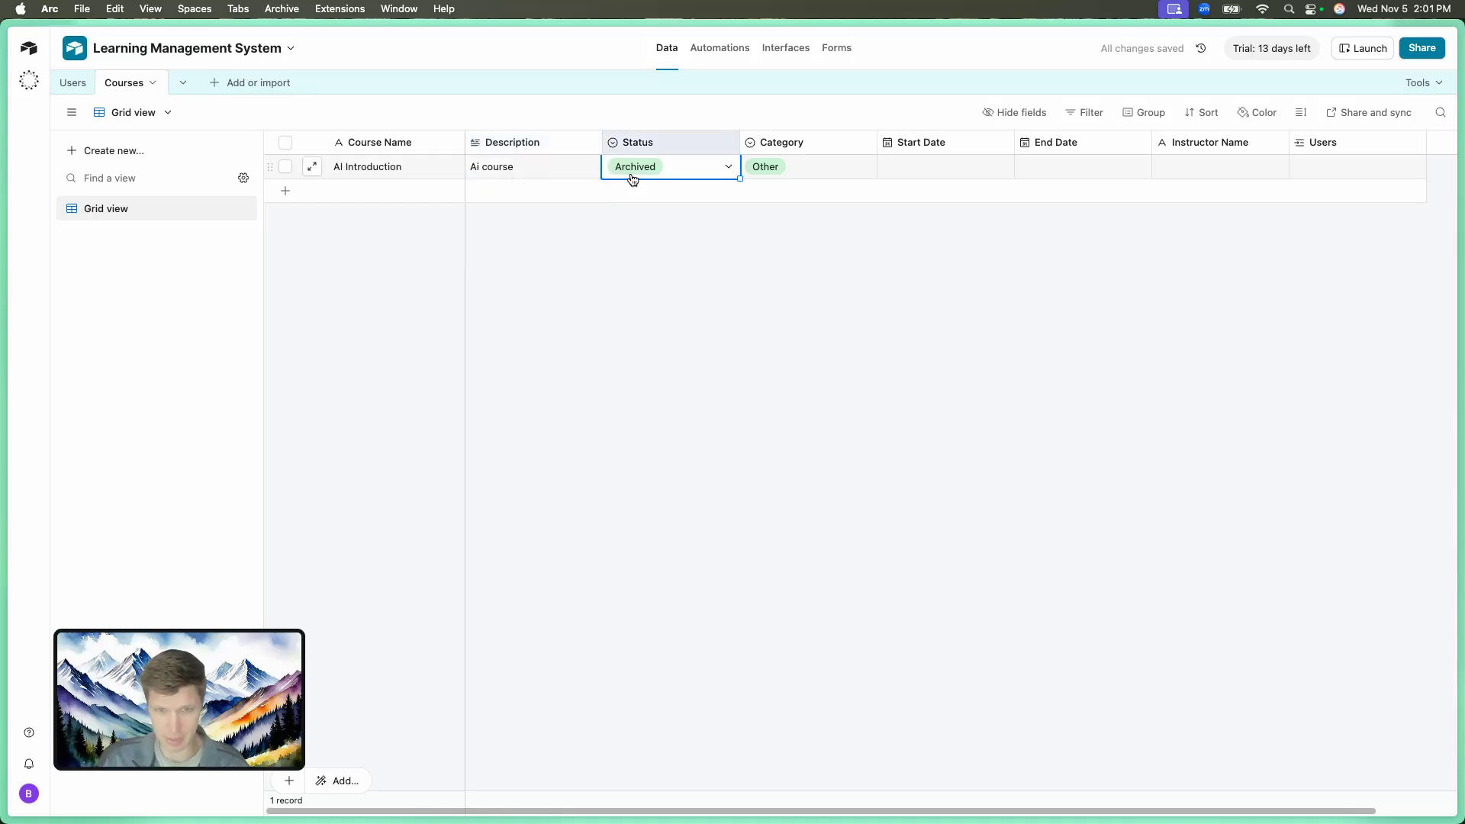
# Set Status to Planned and Category to Technical, and fill in the instructor's name.
pyautogui.click(676, 175)
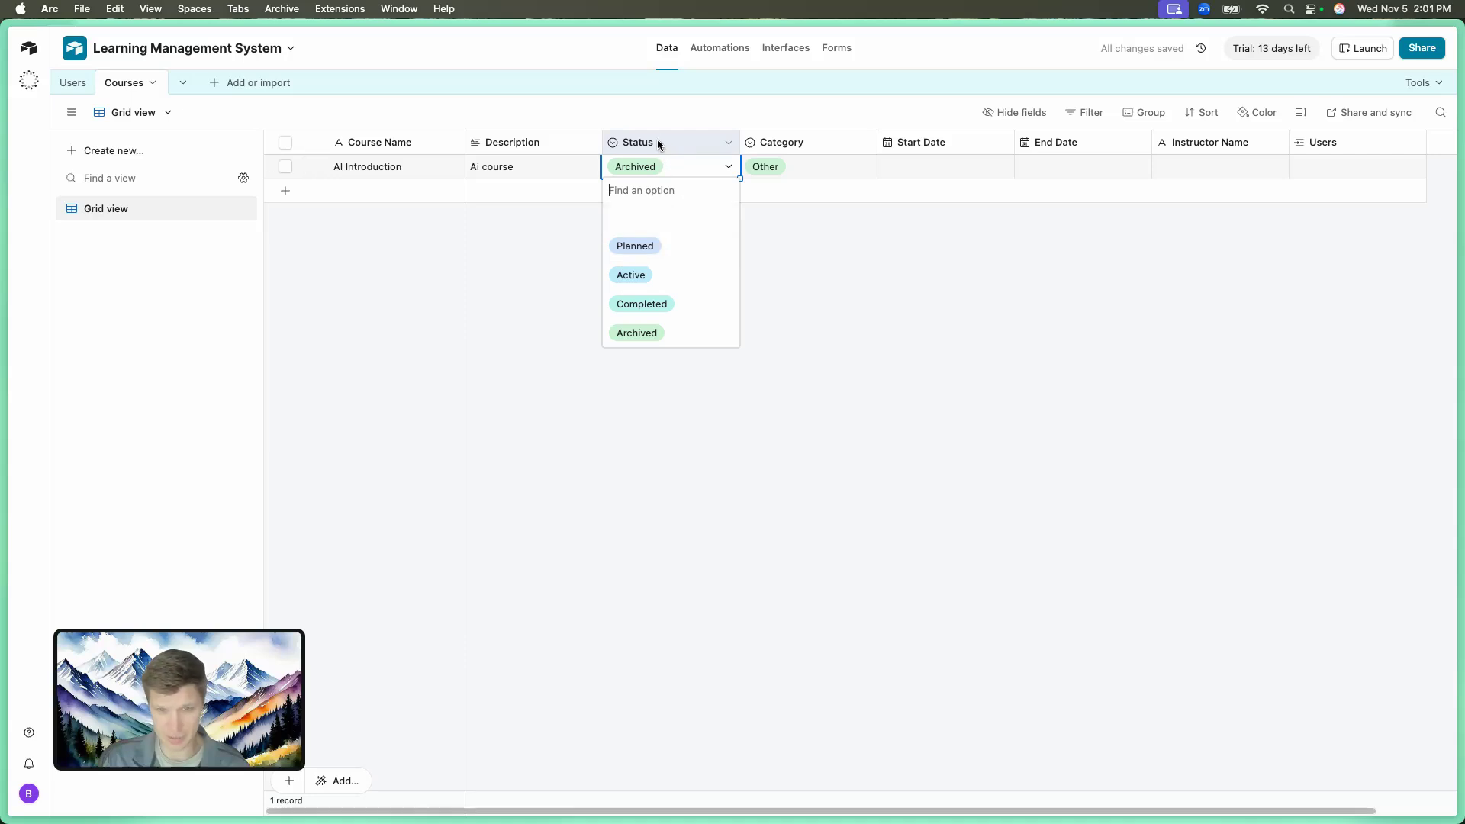
pyautogui.click(699, 253)
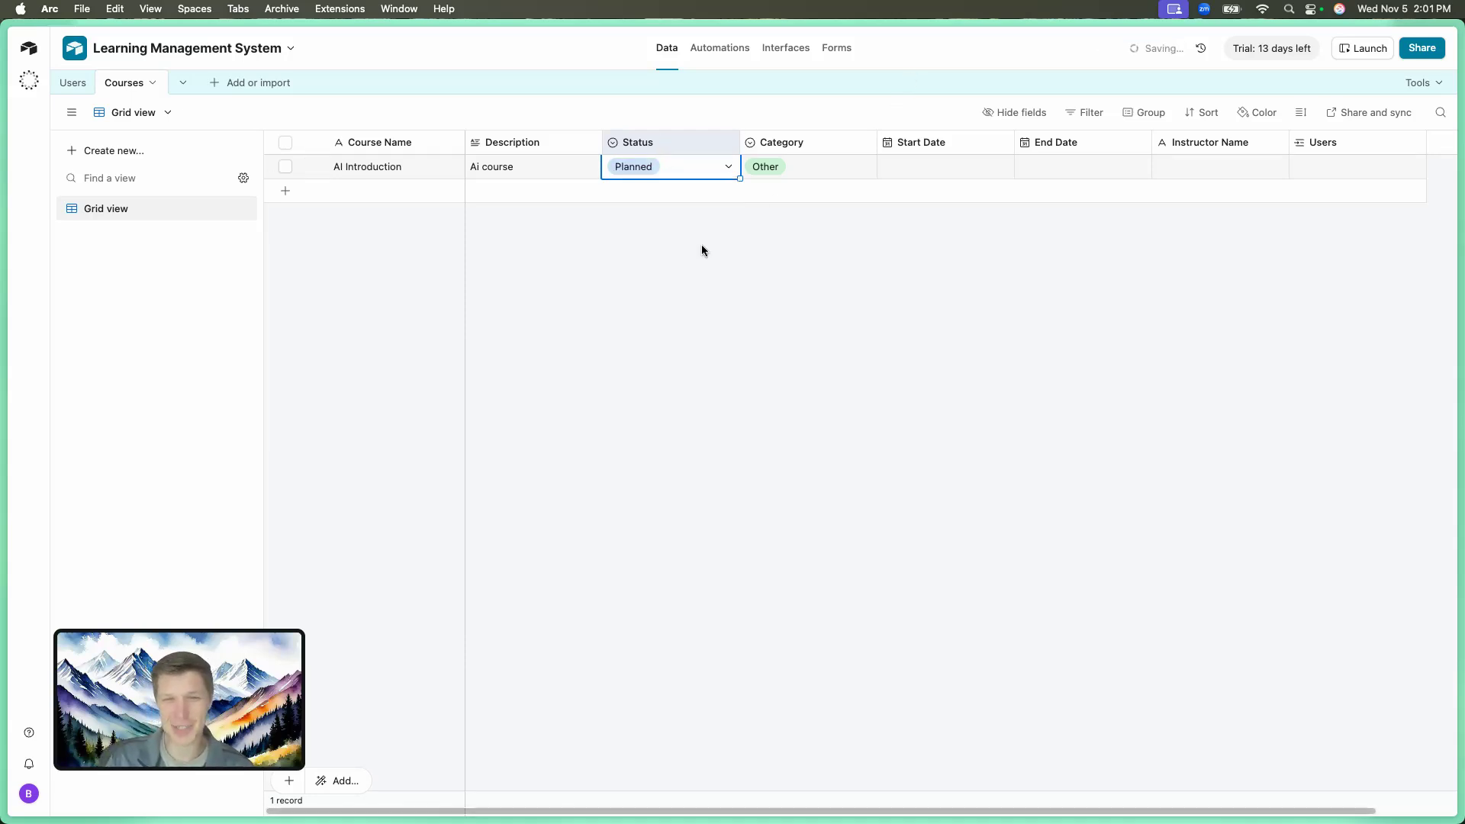
pyautogui.doubleClick(823, 169)
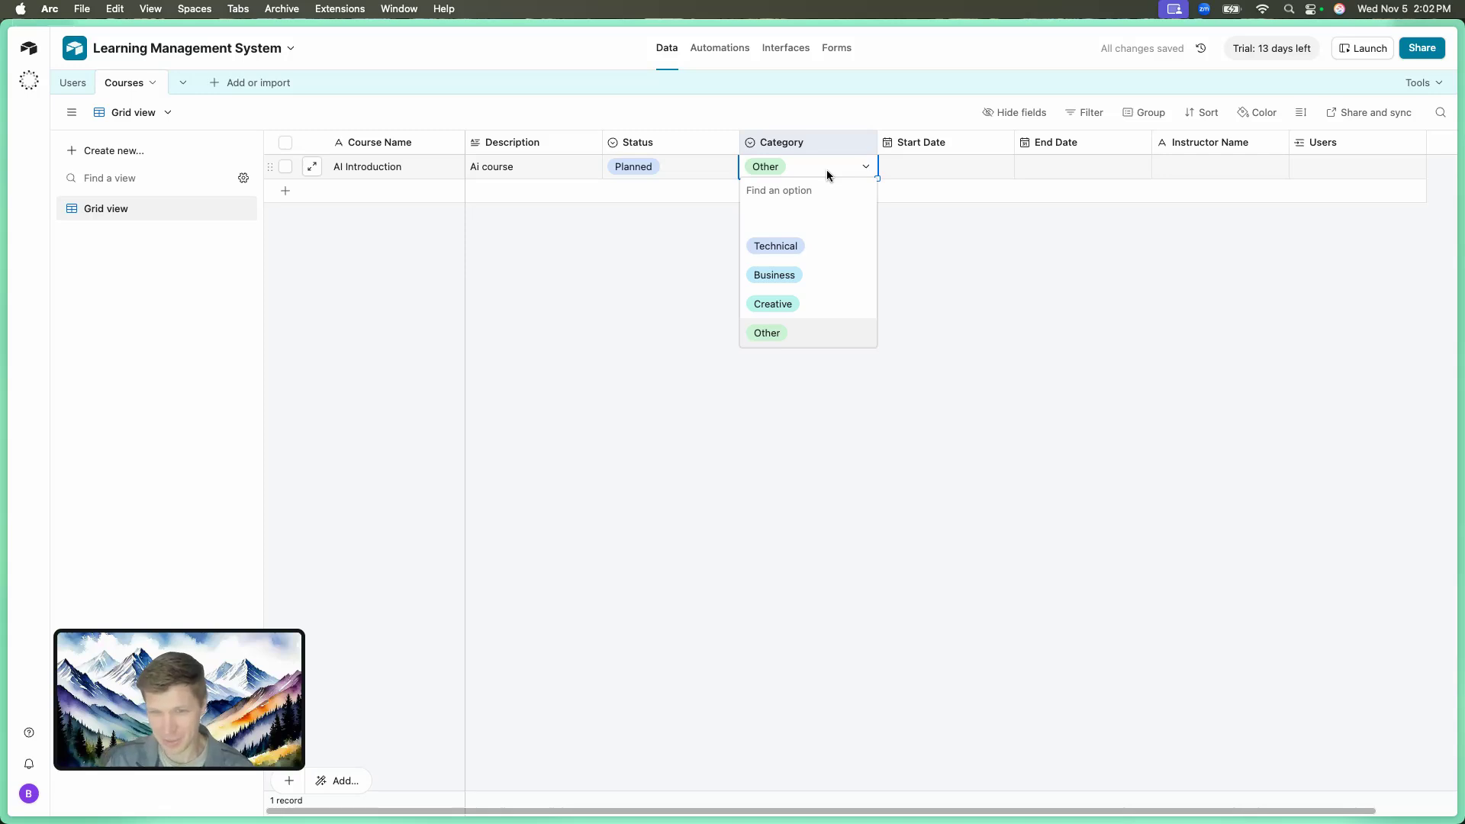
pyautogui.click(800, 255)
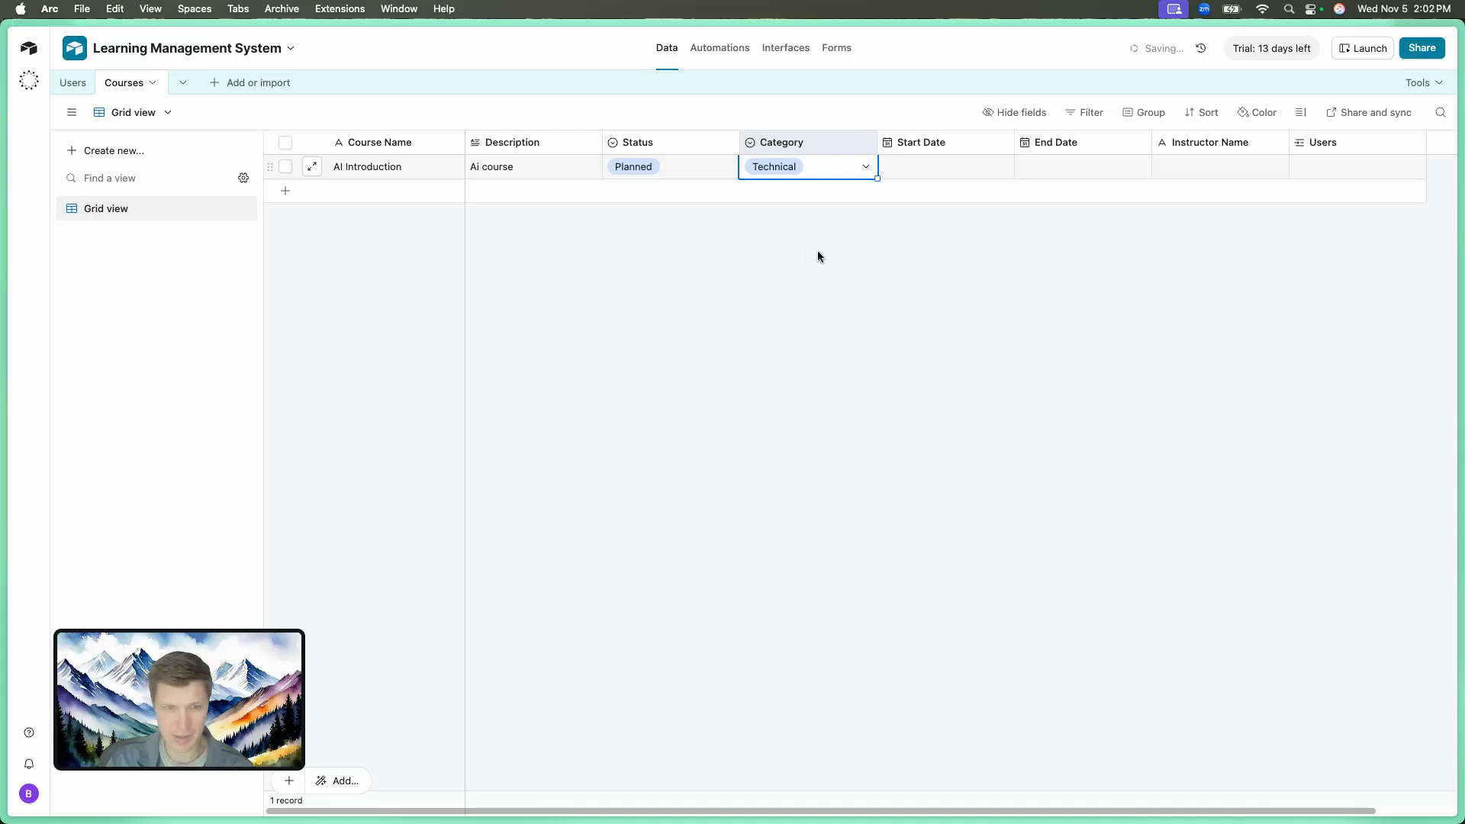
pyautogui.hscroll(2, 881, 214)
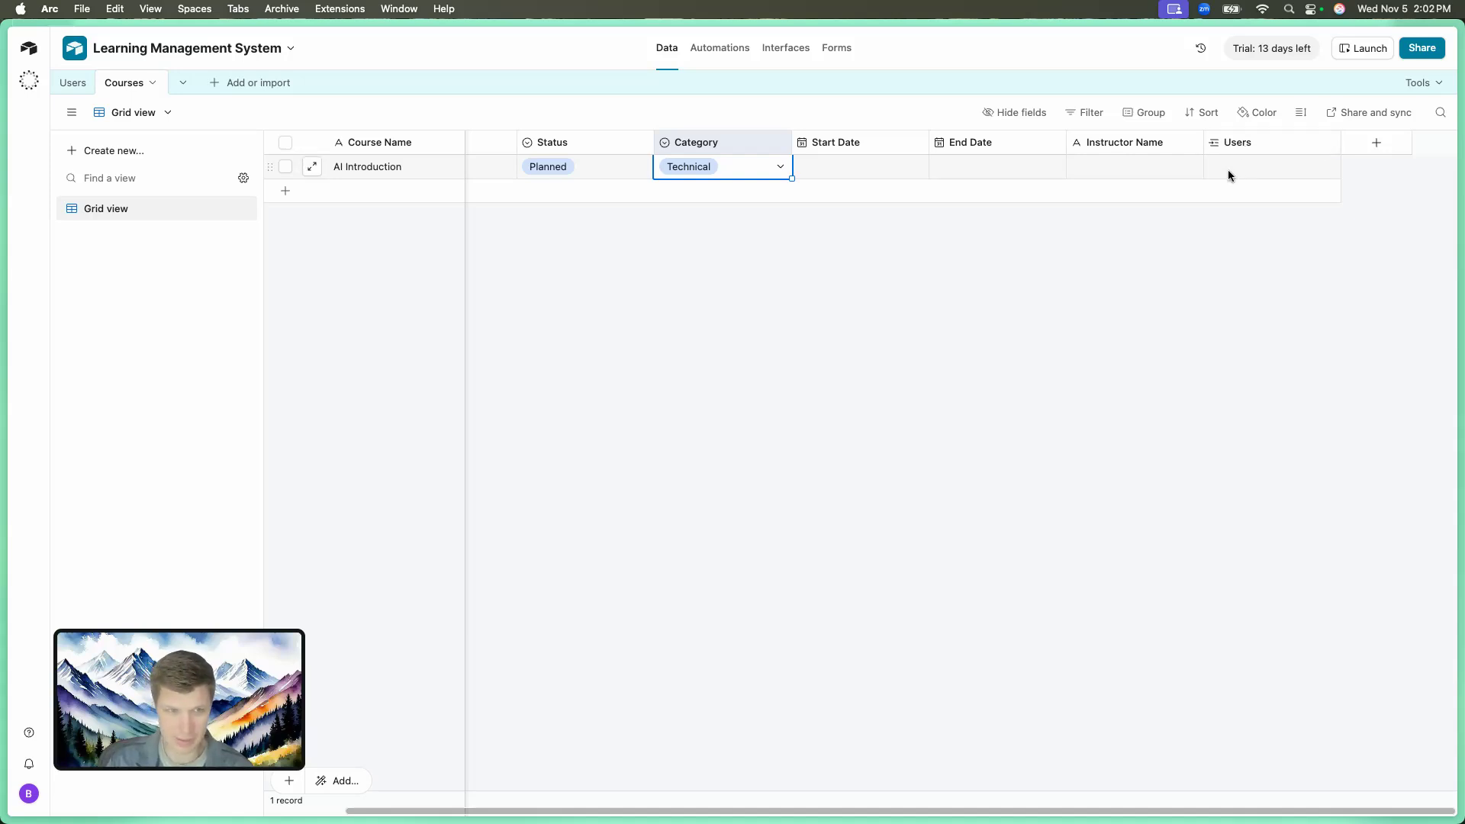
pyautogui.click(1137, 170)
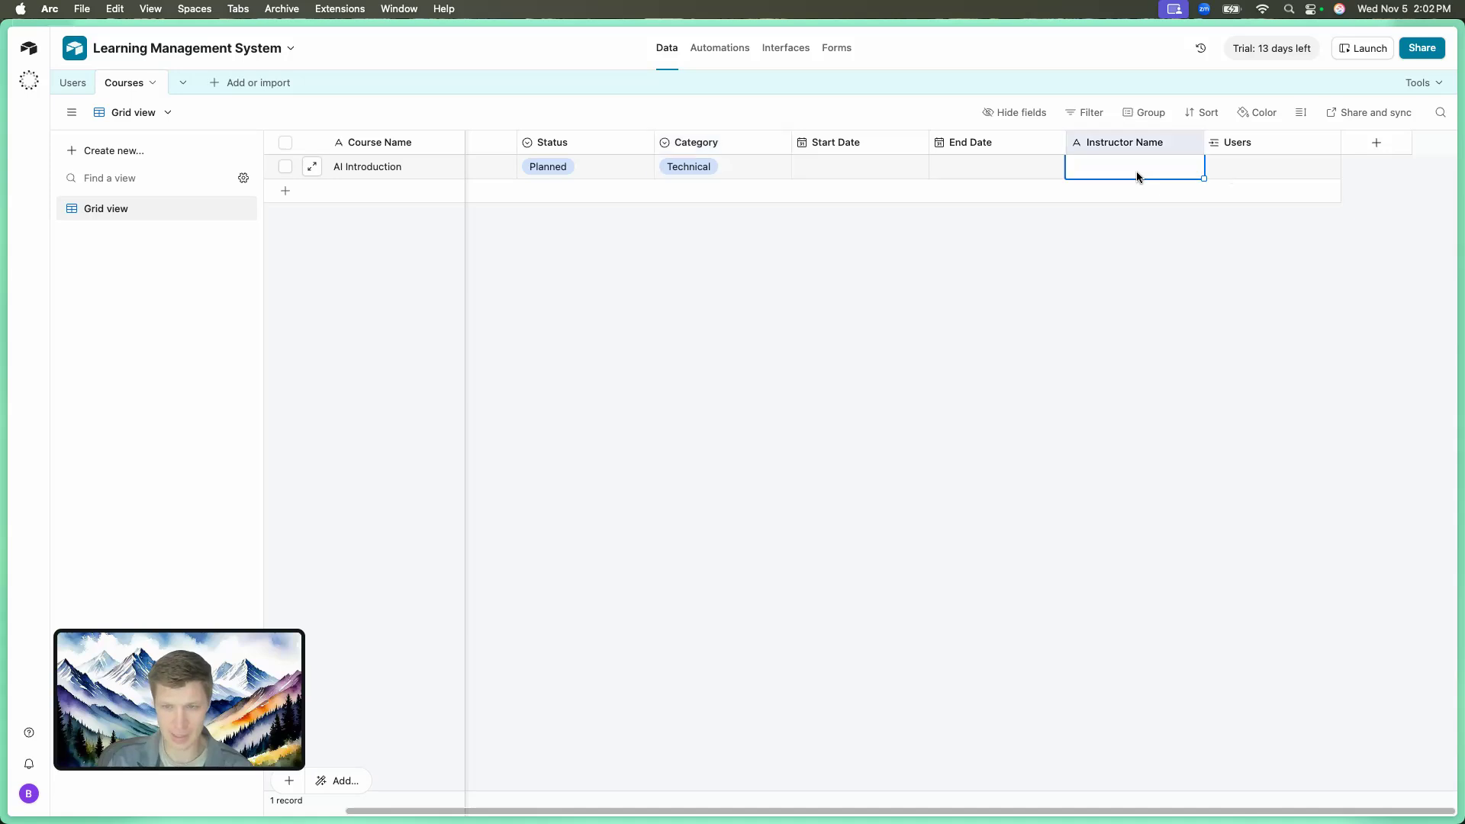
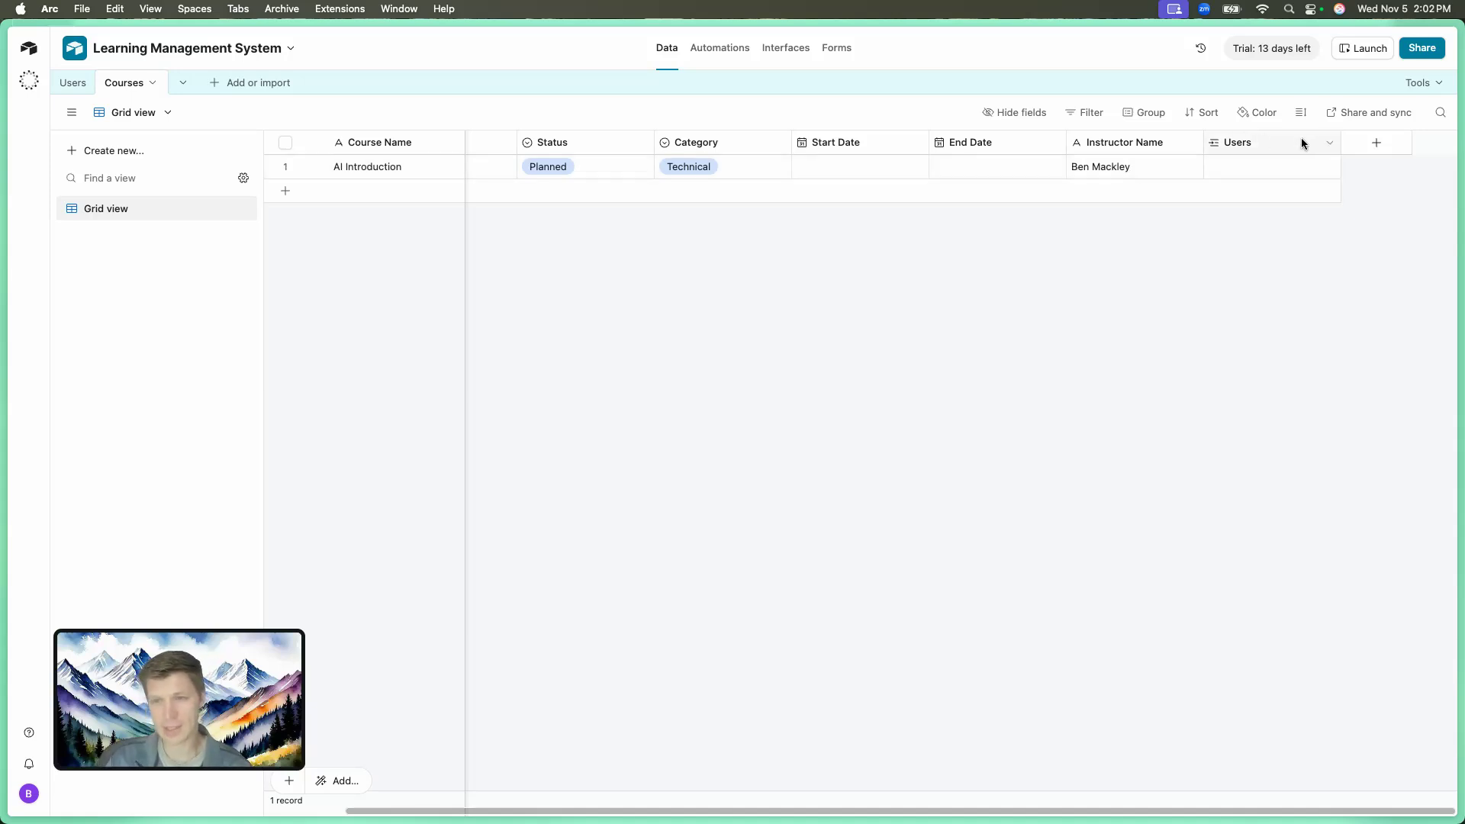
# Start a new field in Courses, then switch to the Users table.
pyautogui.click(1375, 146)
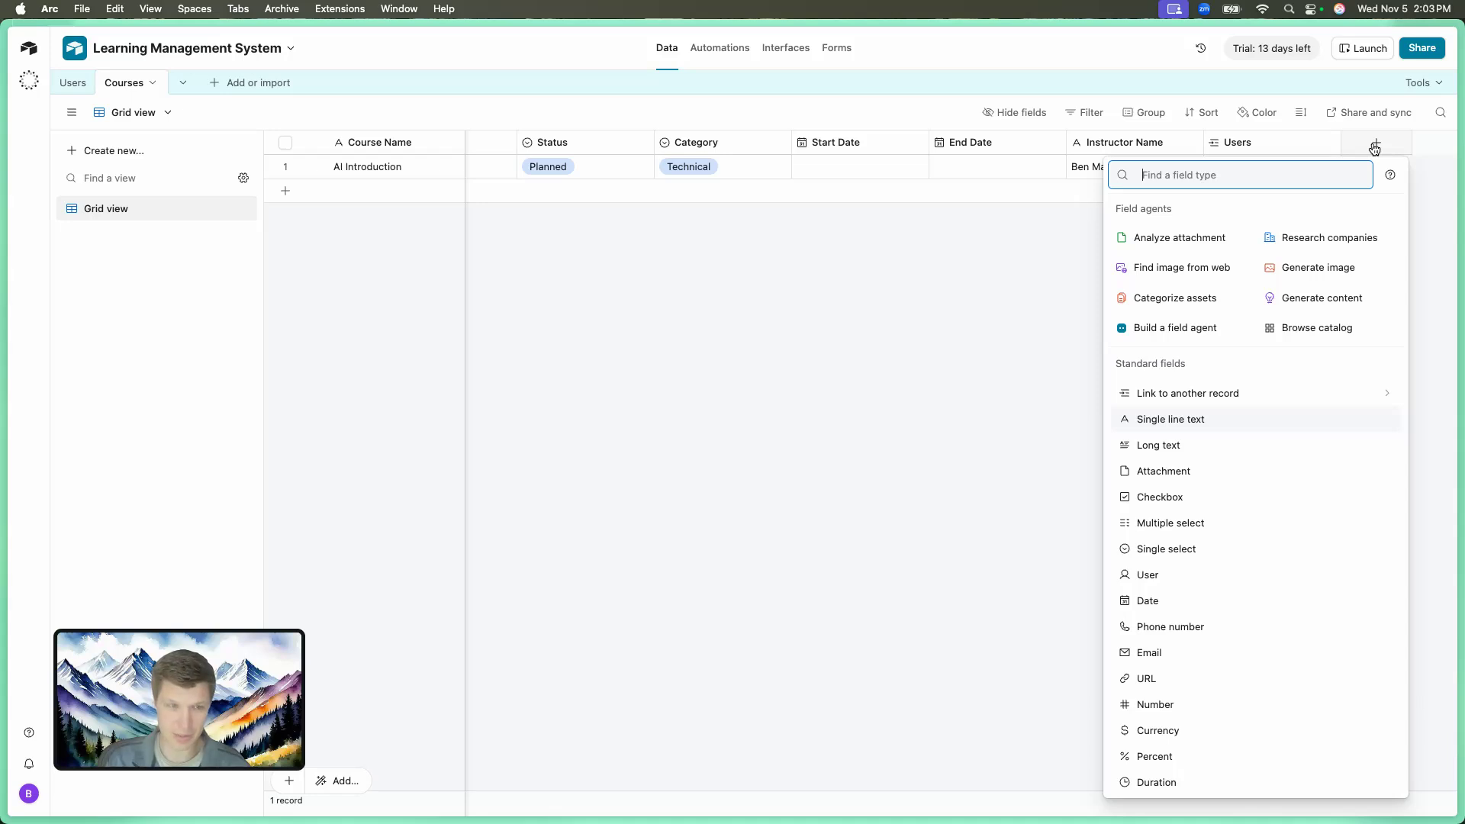
pyautogui.click(80, 90)
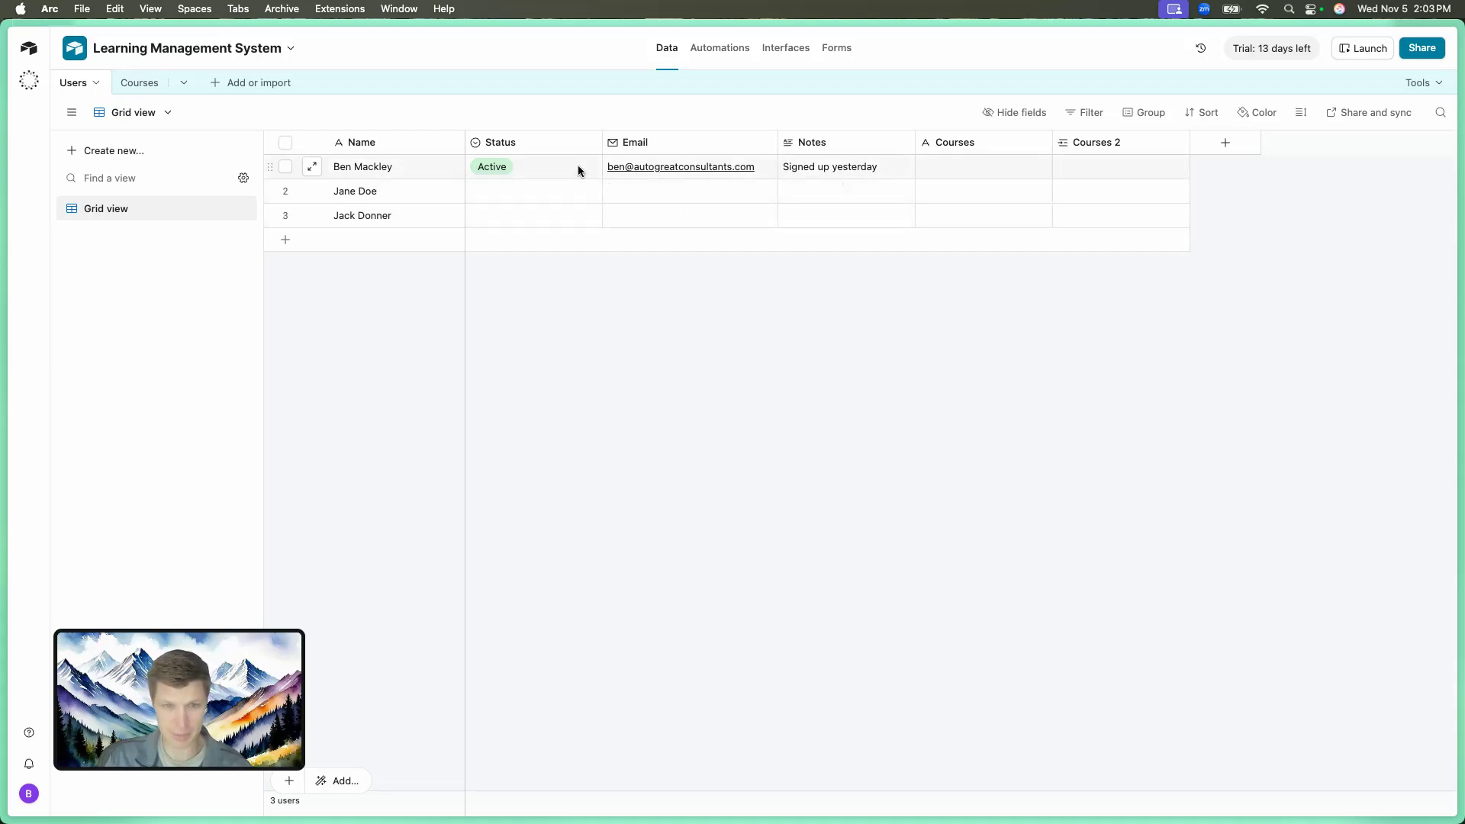
# Add a new single-select field named Role to the Users table.
pyautogui.click(1220, 149)
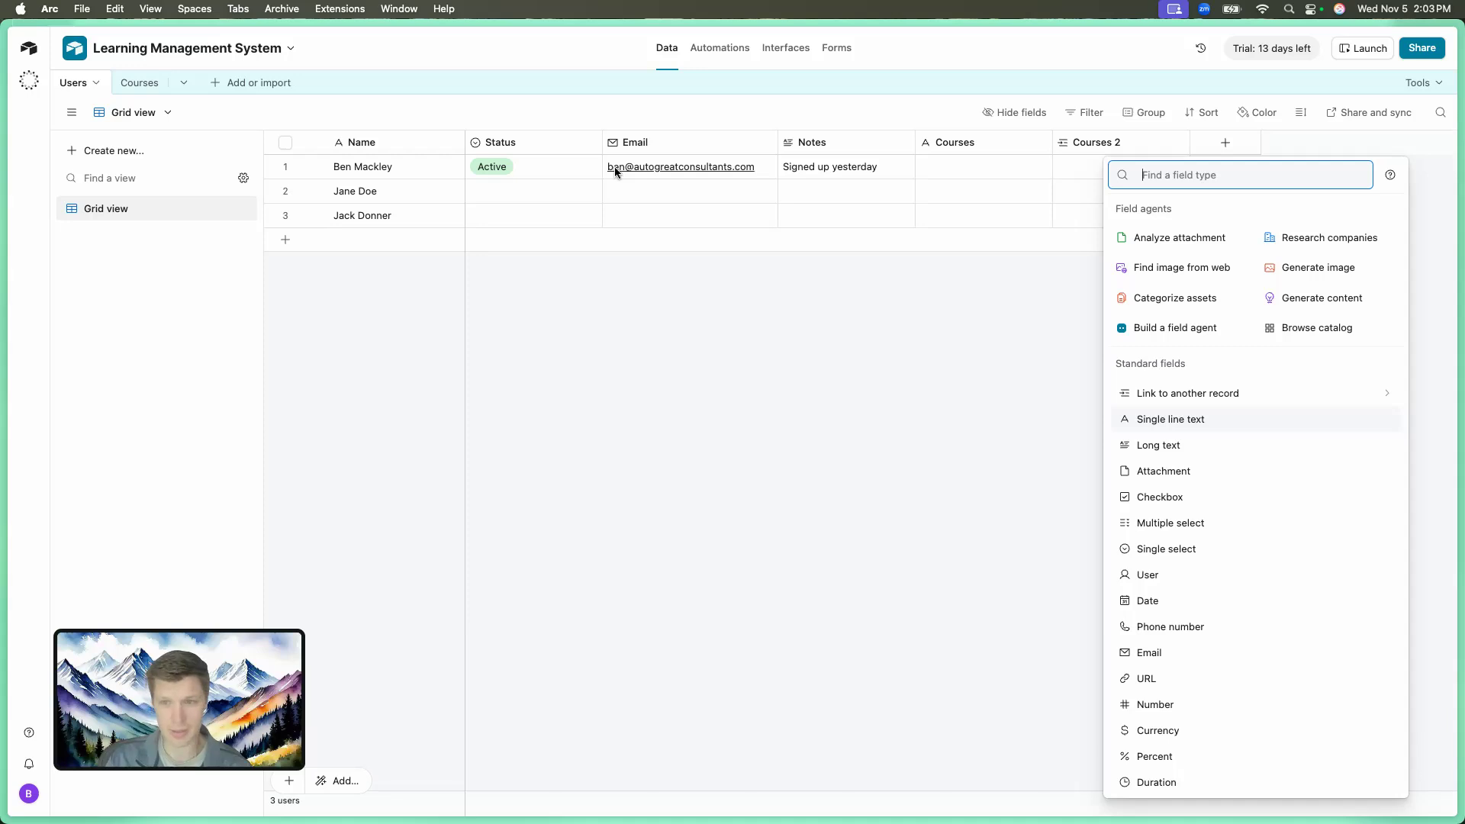
pyautogui.write('Stat')
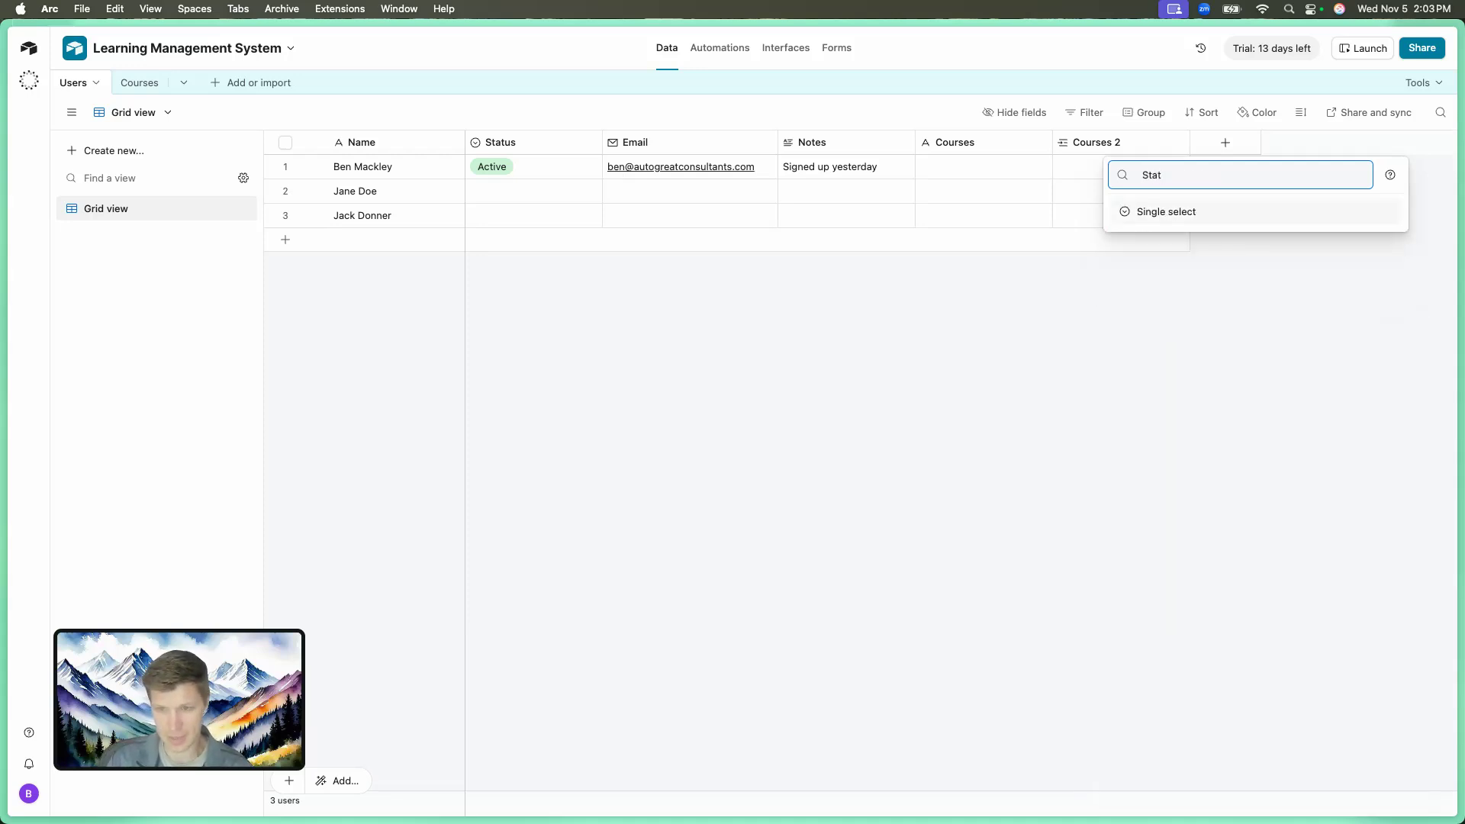
pyautogui.press('Return')
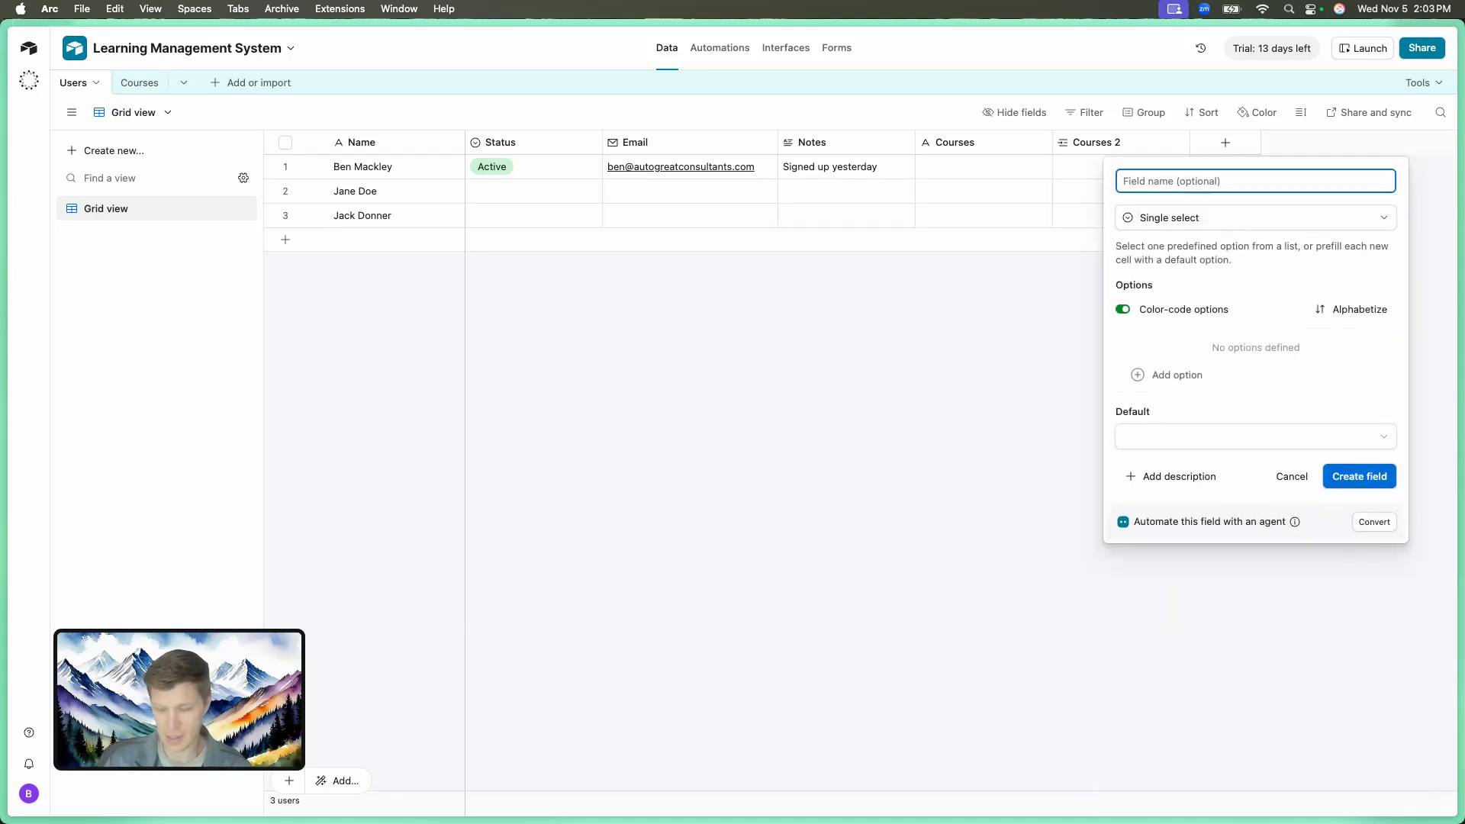
pyautogui.write('Stat')
pyautogui.press('BackSpace')
pyautogui.press('BackSpace')
pyautogui.press('BackSpace')
pyautogui.press('BackSpace')
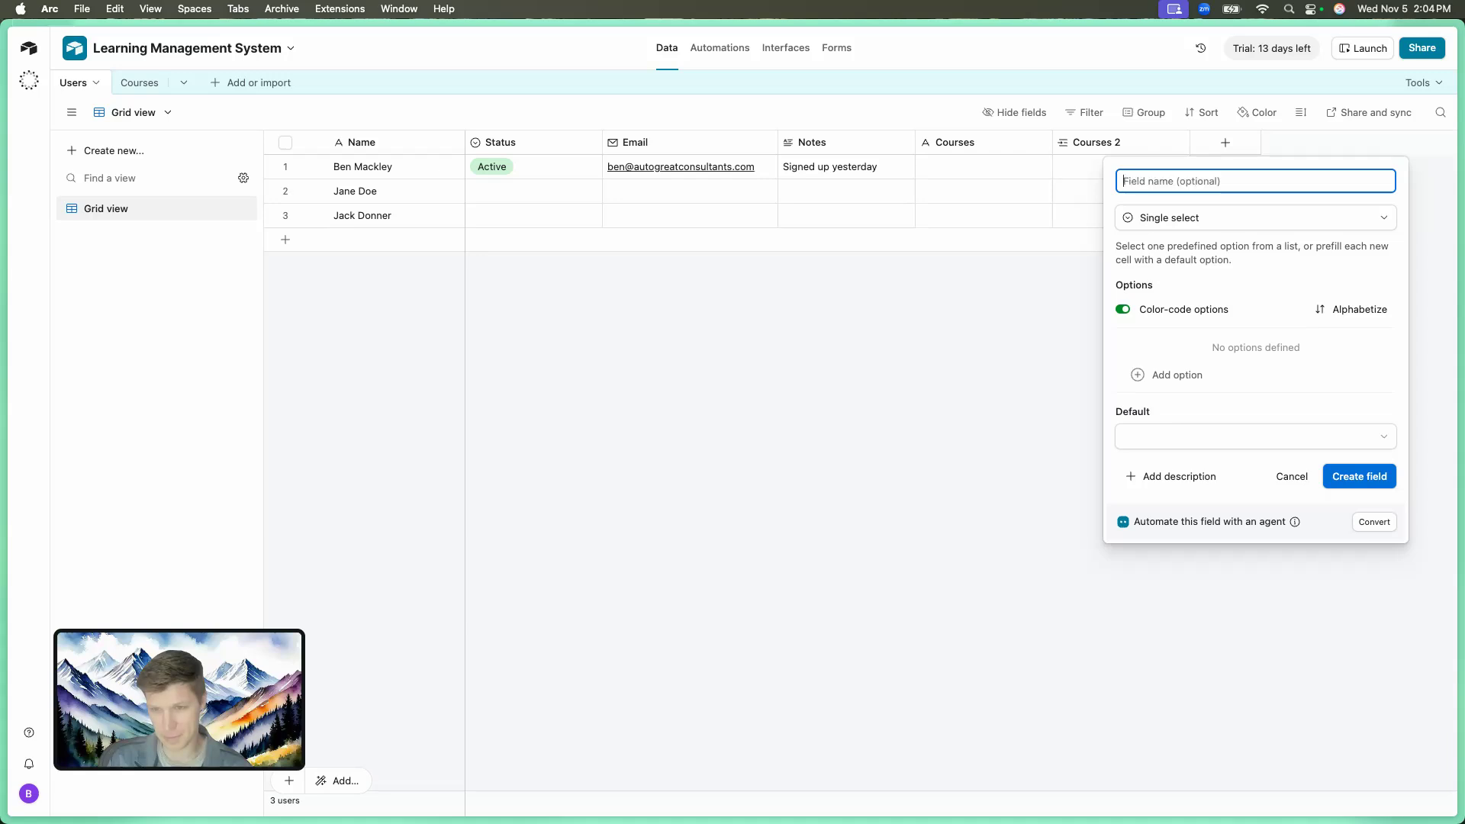
pyautogui.write('Role')
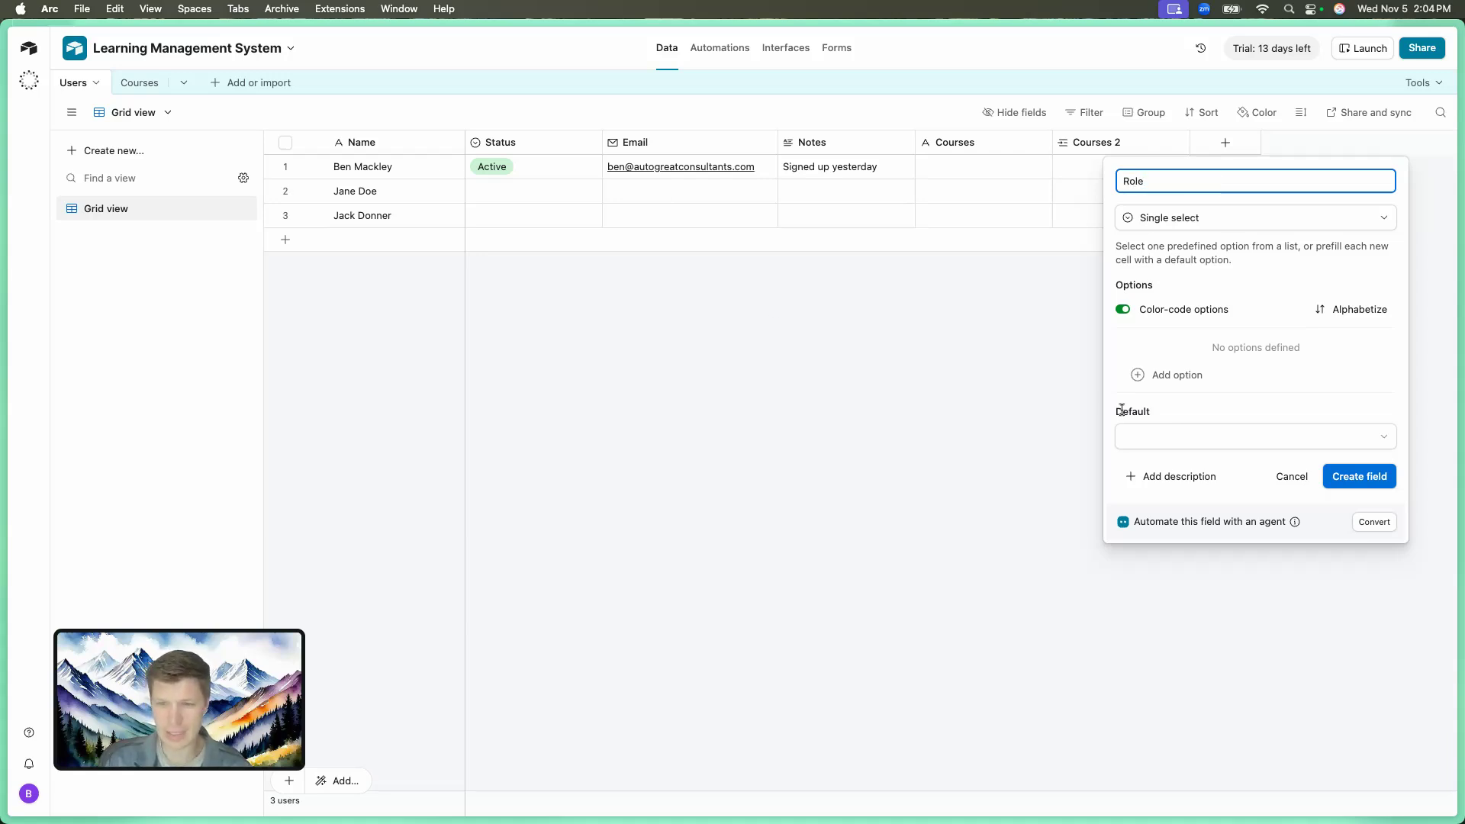
# Give Role the choices Student and Instructor, default it to Student, and create it.
pyautogui.click(1168, 374)
pyautogui.write('Stu')
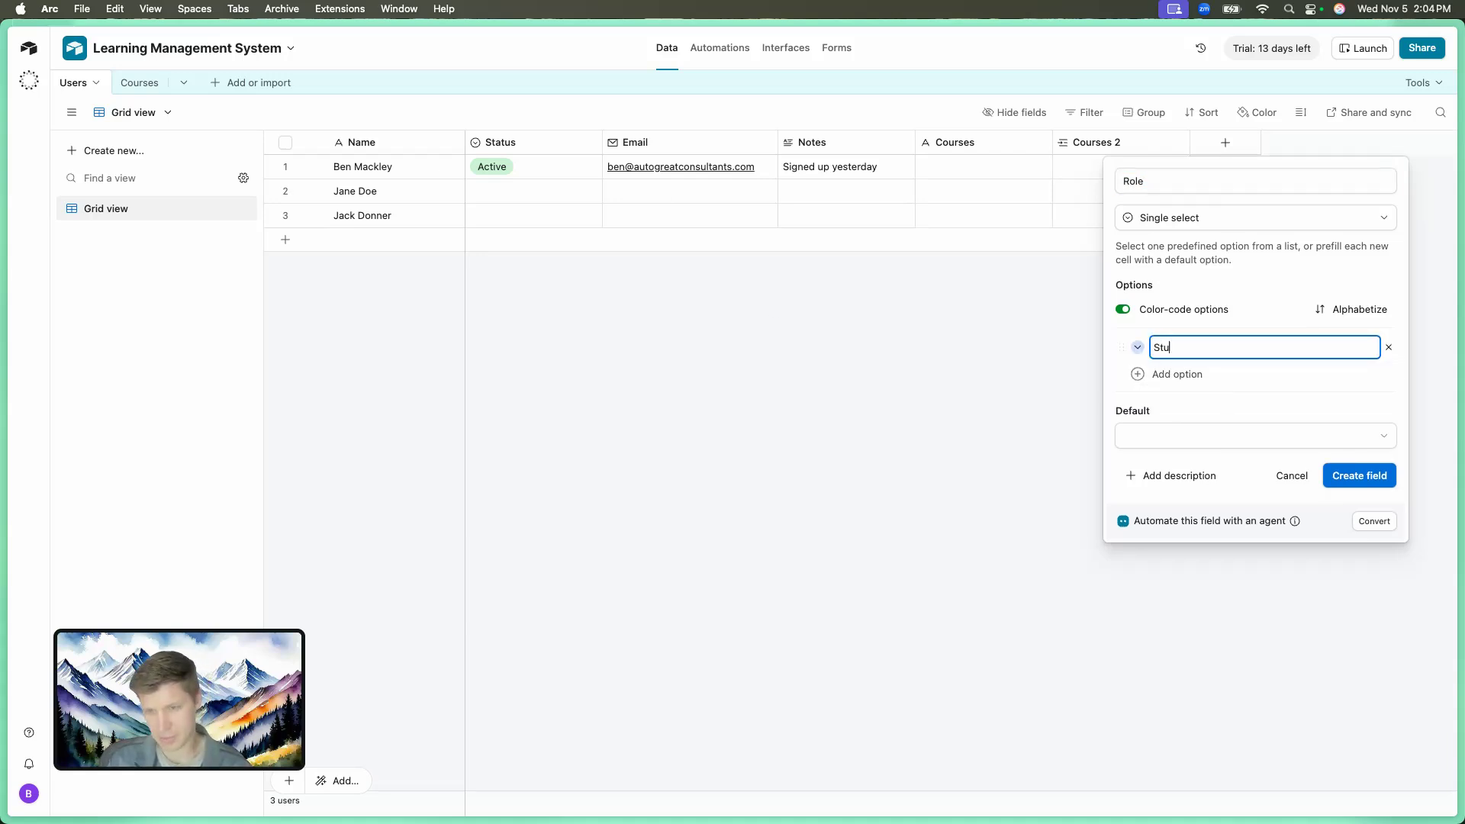
pyautogui.write('dent')
pyautogui.press('Return')
pyautogui.write('INst')
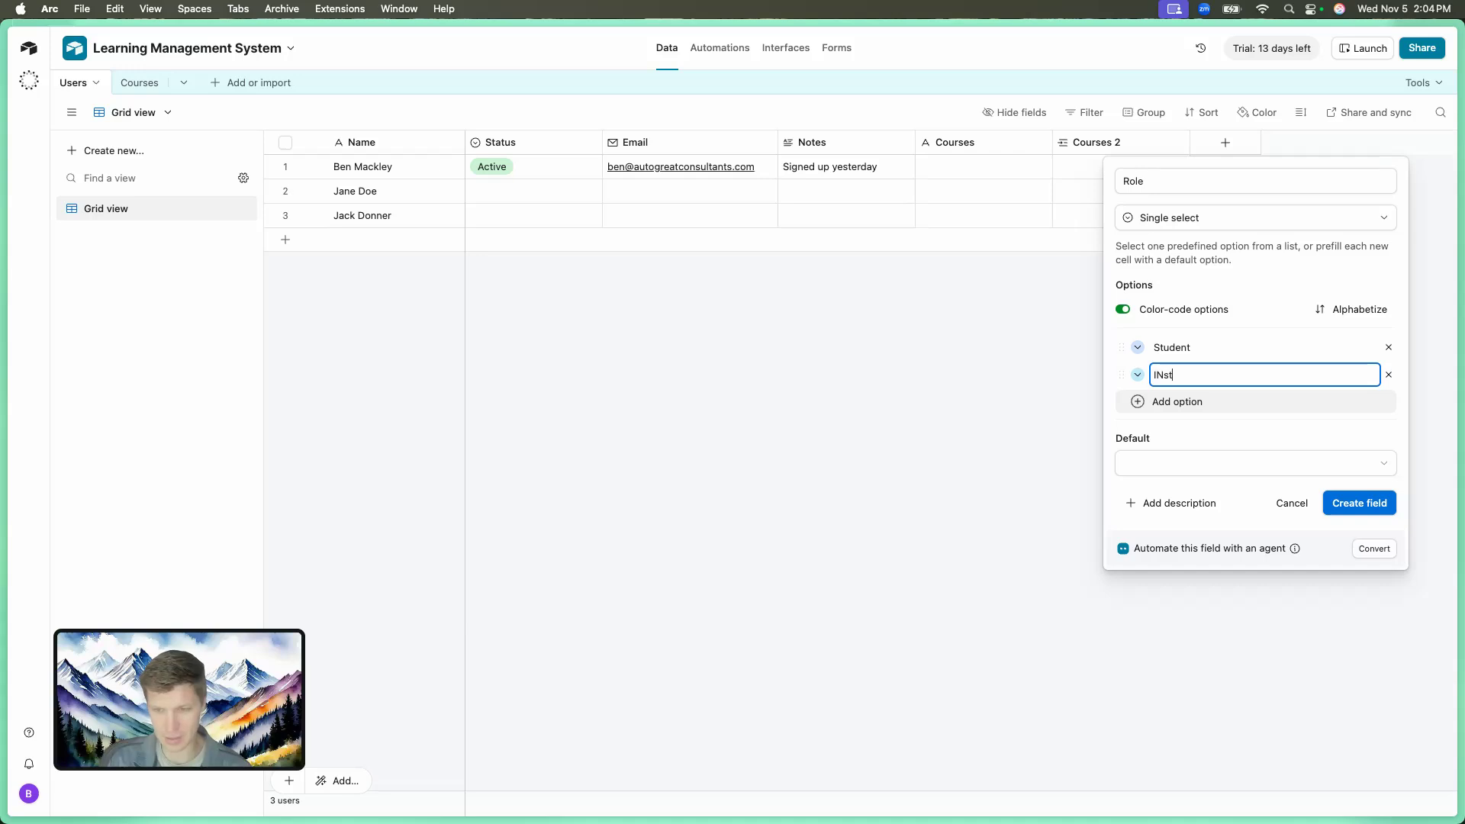
pyautogui.press('BackSpace')
pyautogui.press('BackSpace')
pyautogui.press('BackSpace')
pyautogui.write('nstructor')
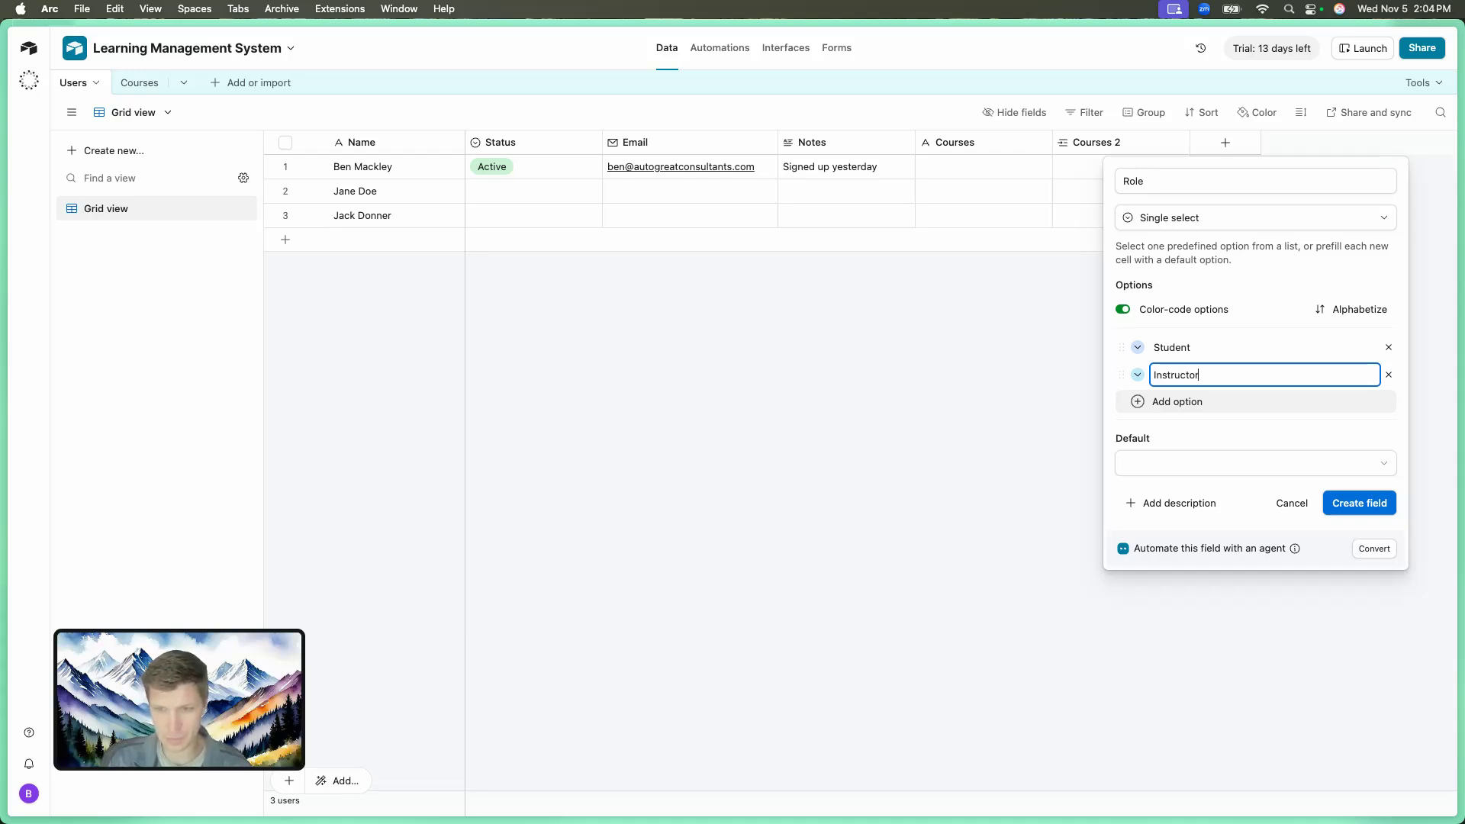
pyautogui.press('Return')
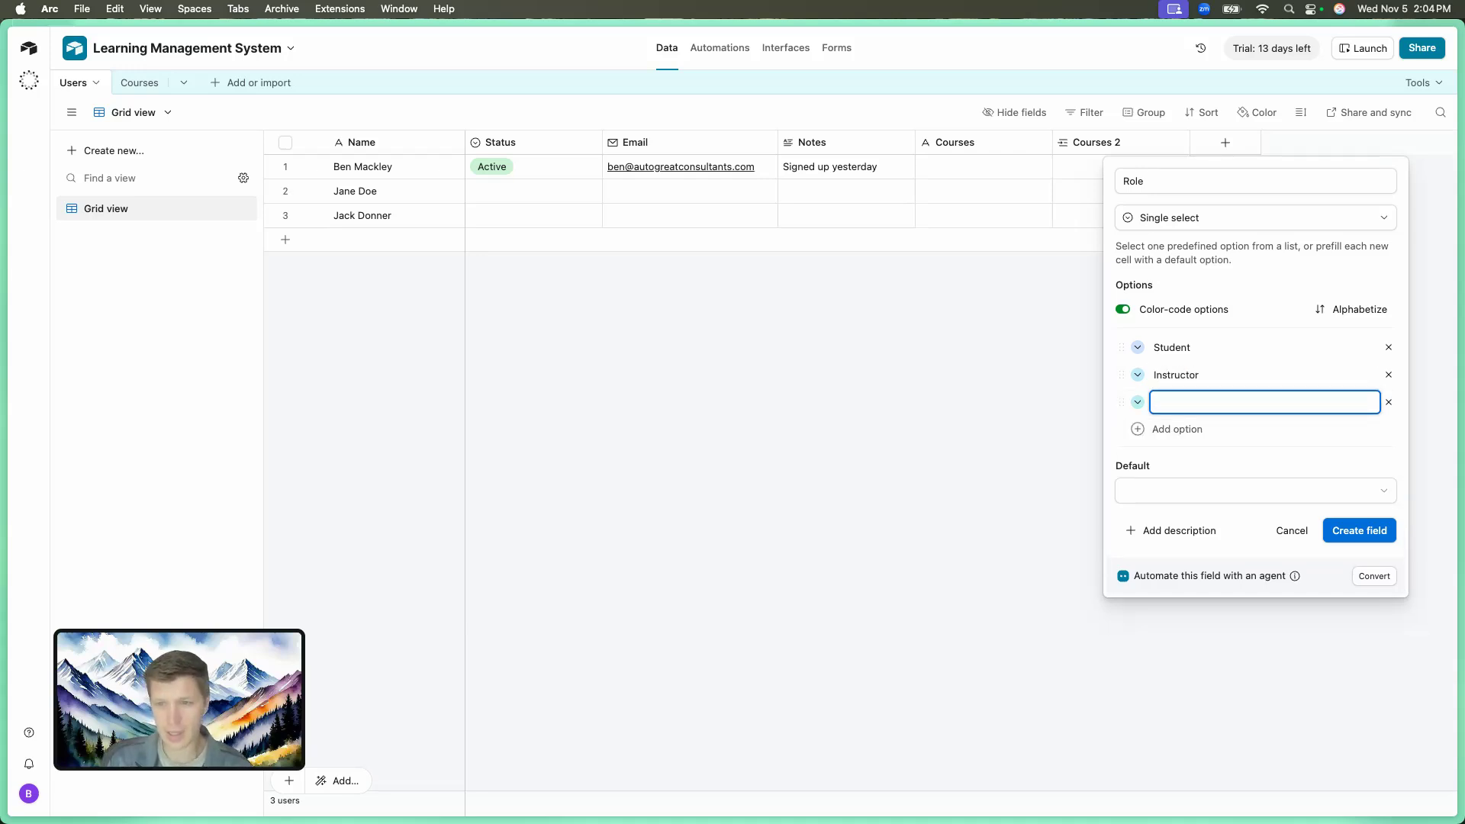
pyautogui.click(1206, 490)
pyautogui.click(1177, 575)
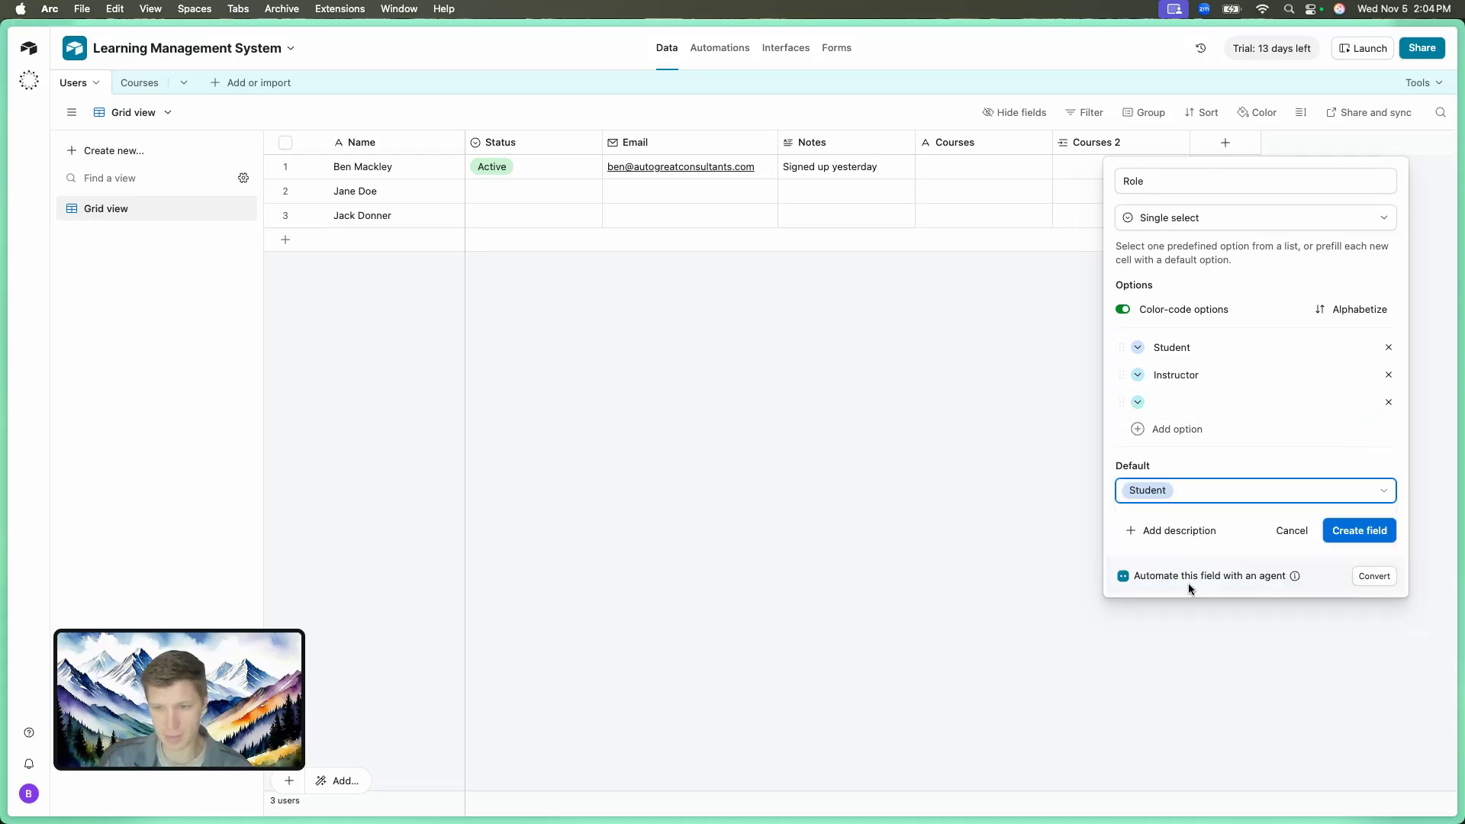
pyautogui.click(1358, 534)
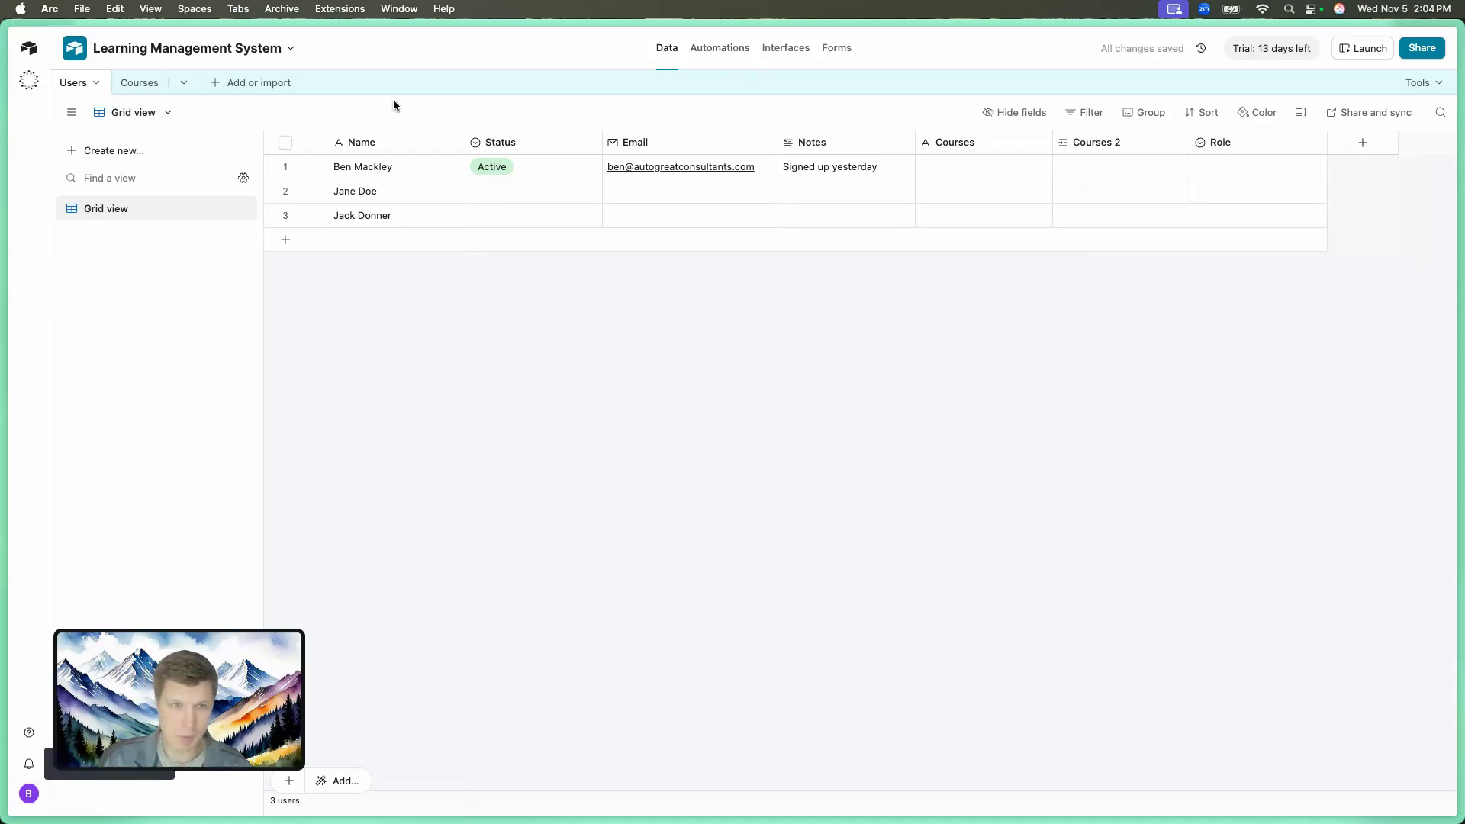
# Return to the Courses table and inspect the Instructor Name field options.
pyautogui.click(153, 90)
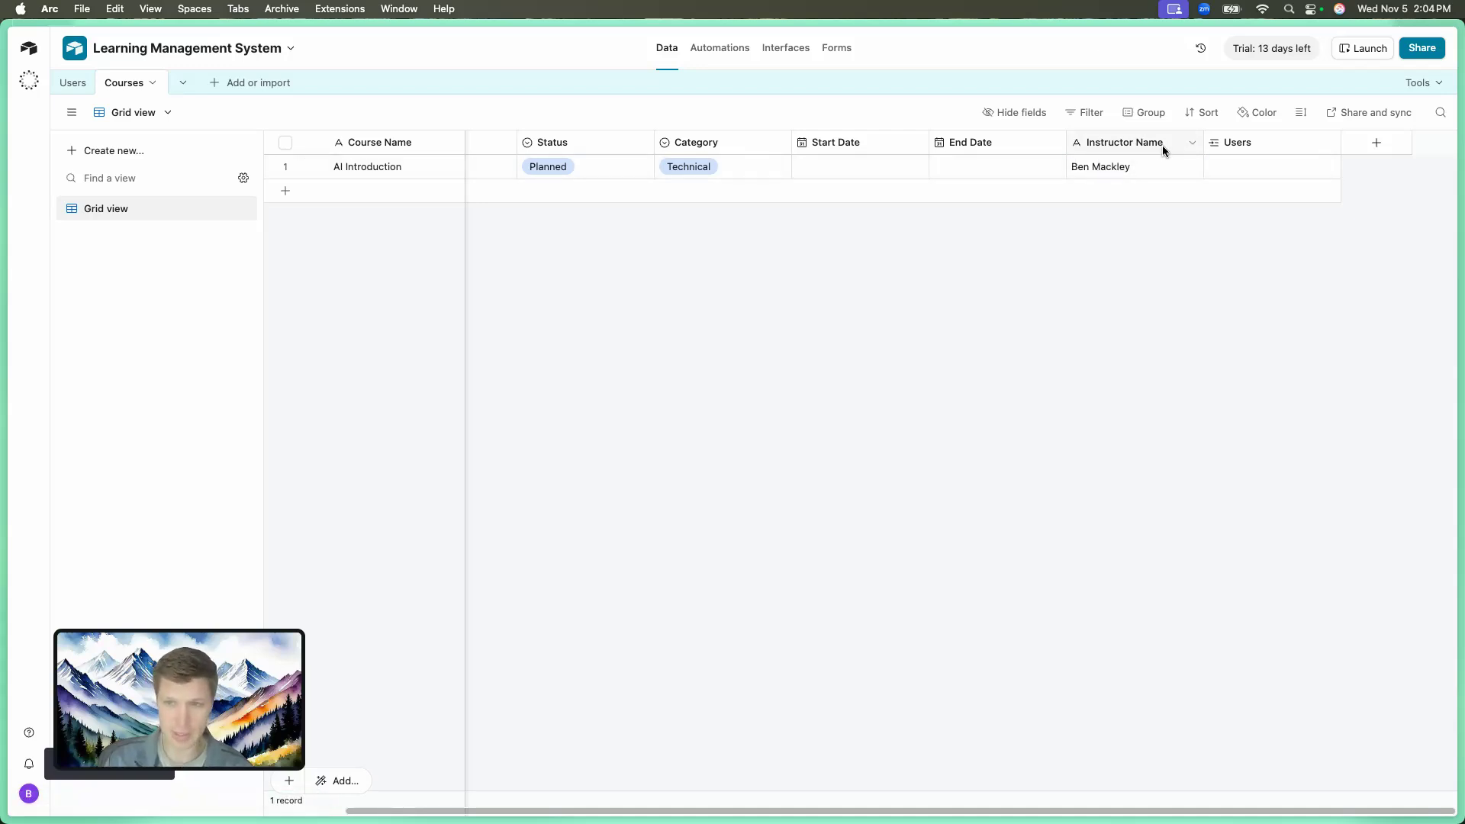
pyautogui.click(1191, 144)
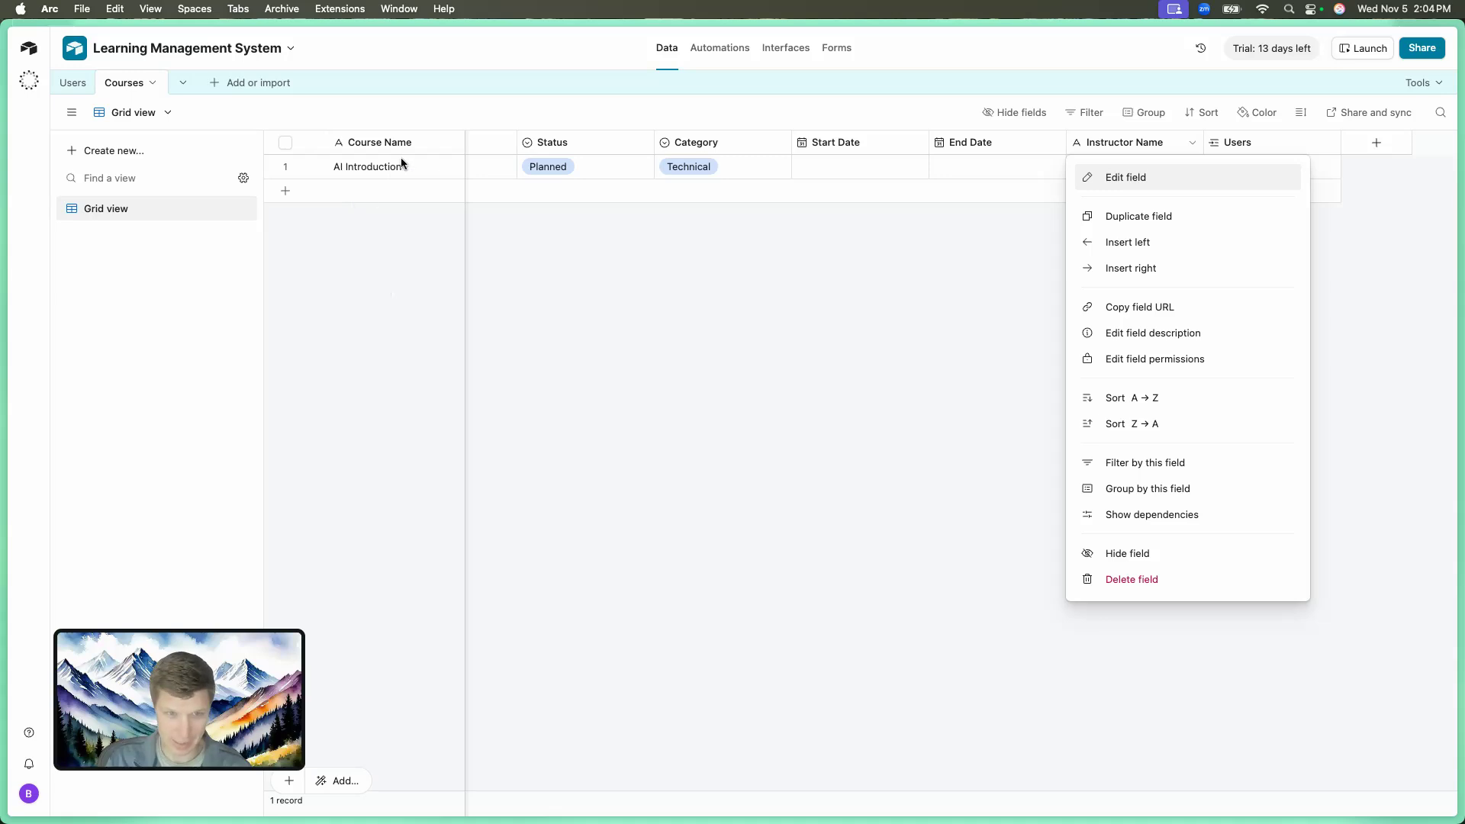
pyautogui.click(597, 208)
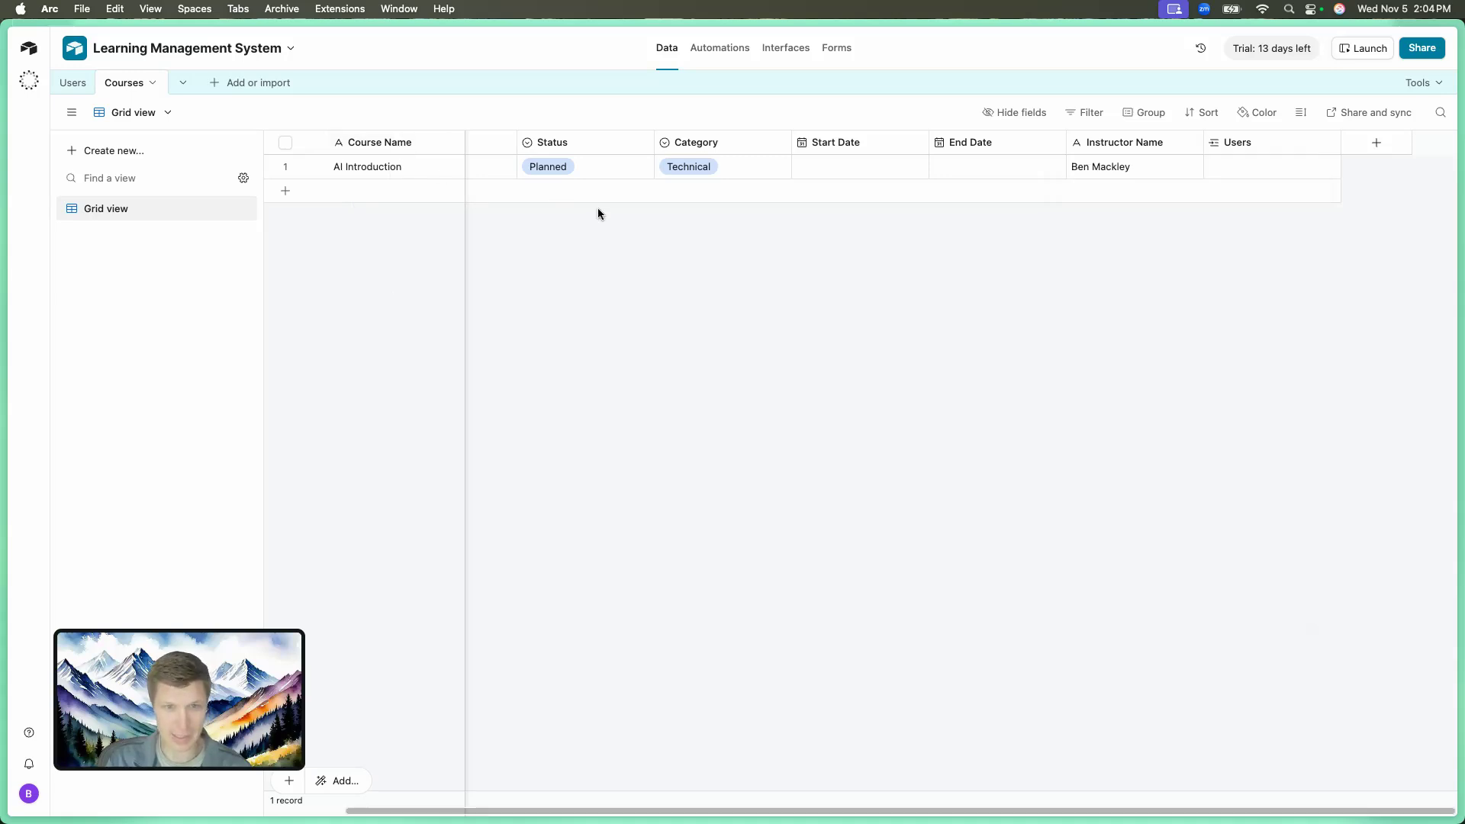
pyautogui.hscroll(-2, 597, 207)
pyautogui.hscroll(2, 598, 208)
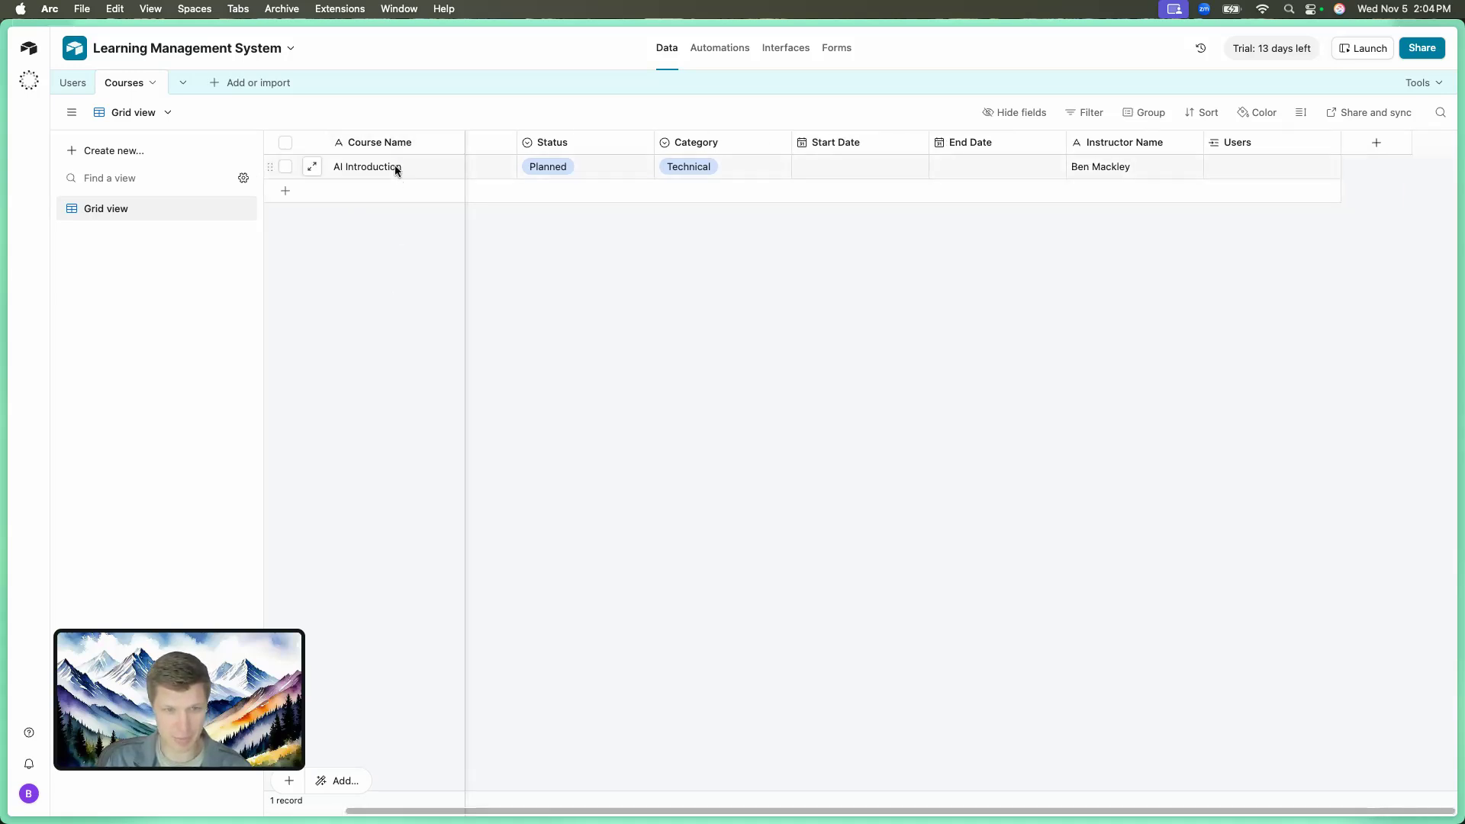
# Inspect the Course Name settings, noting it is the primary field, without changes.
pyautogui.click(451, 142)
pyautogui.click(427, 188)
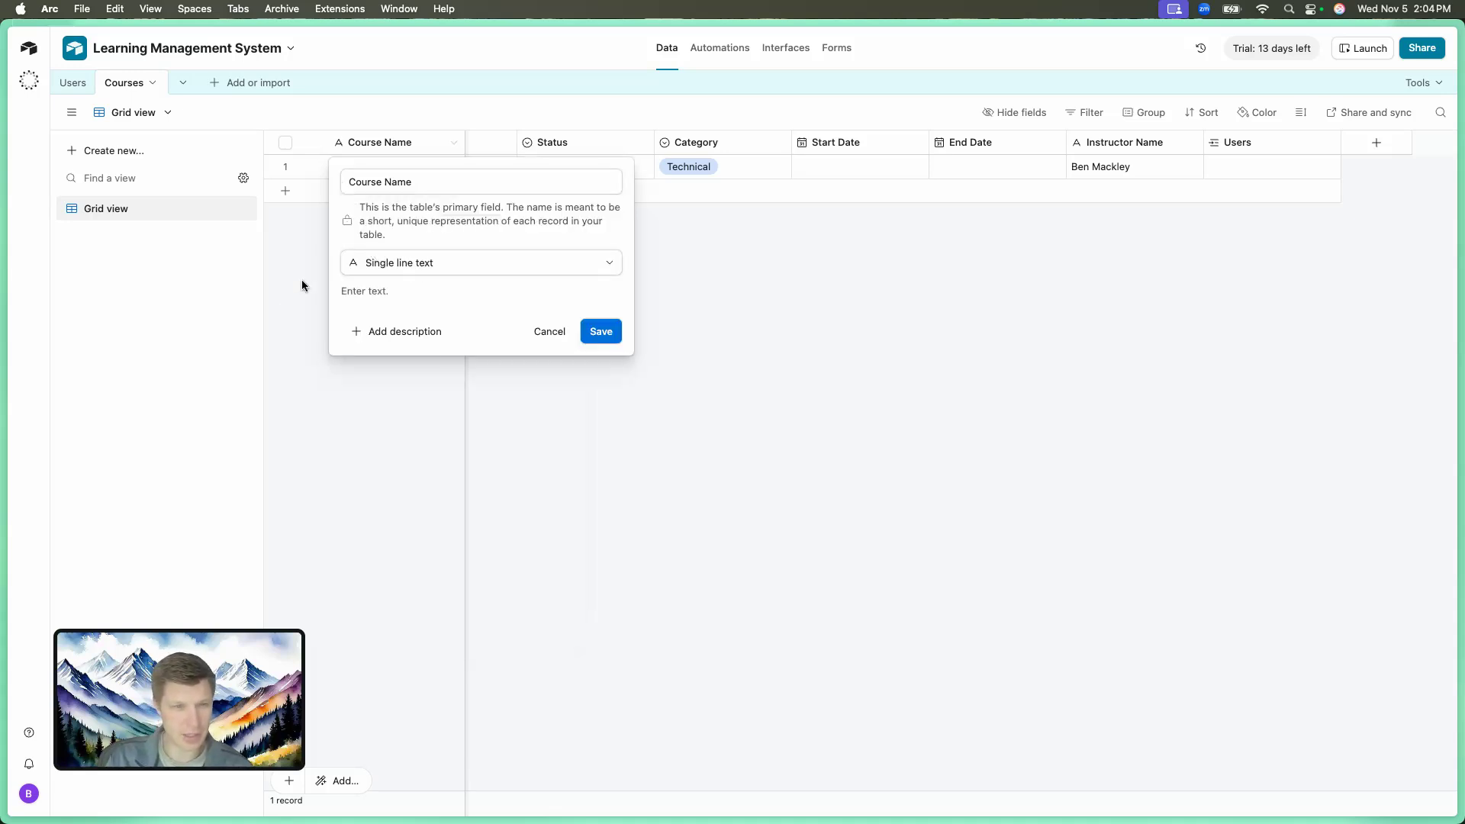
pyautogui.moveTo(359, 206); pyautogui.dragTo(508, 209)
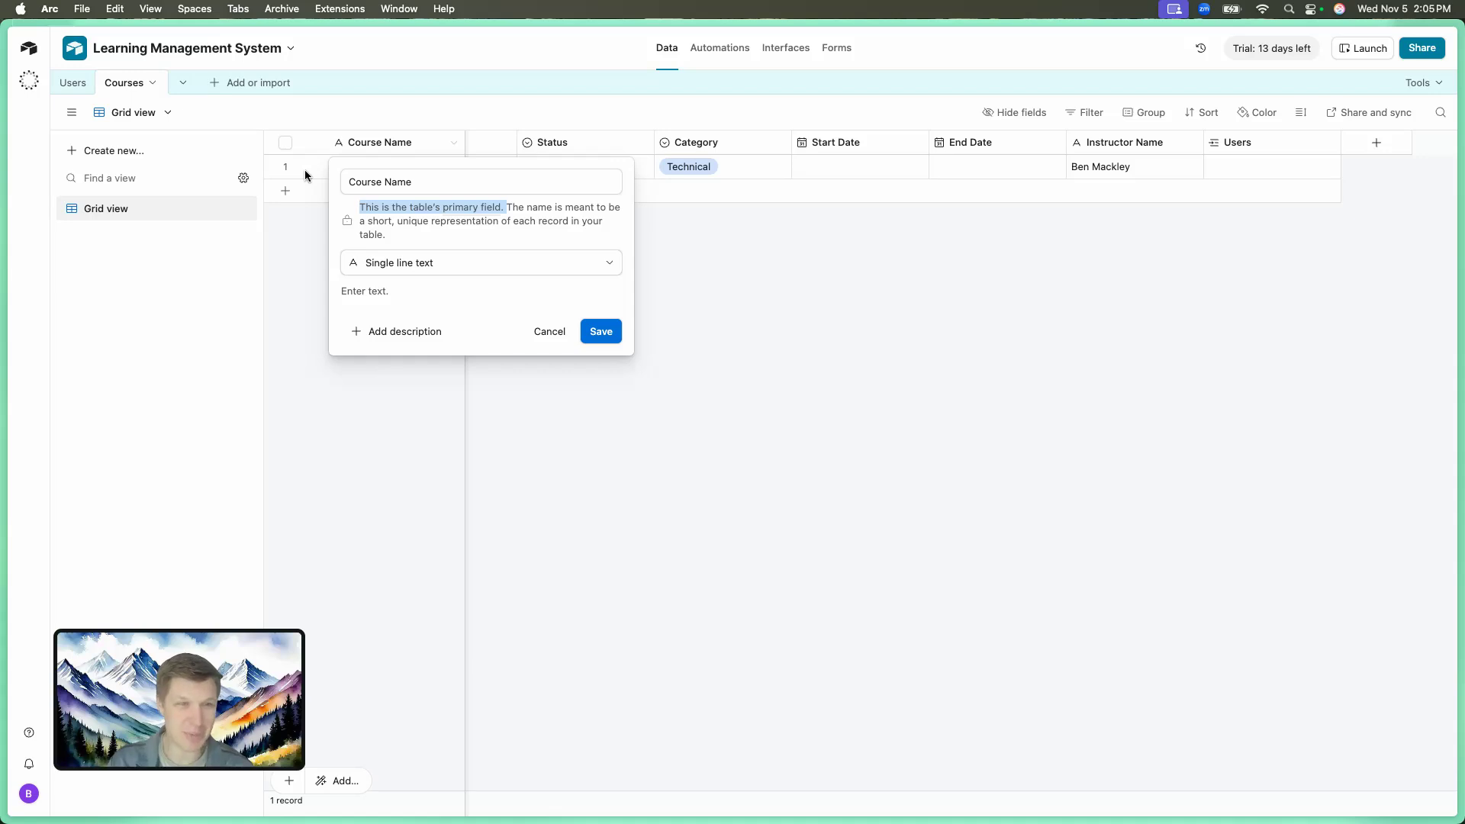
pyautogui.click(420, 118)
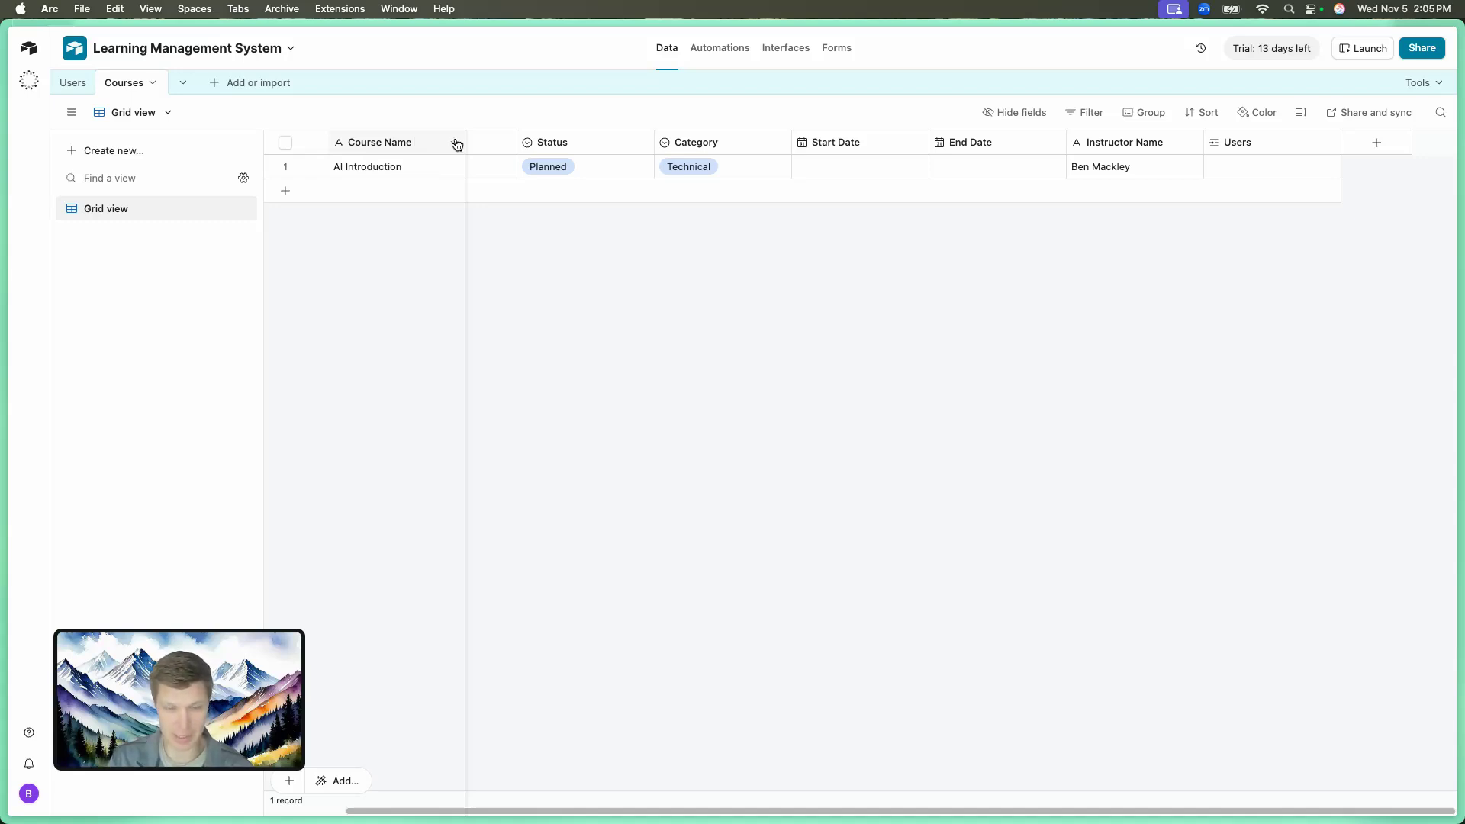
pyautogui.hscroll(-2, 473, 161)
pyautogui.hscroll(-1, 473, 160)
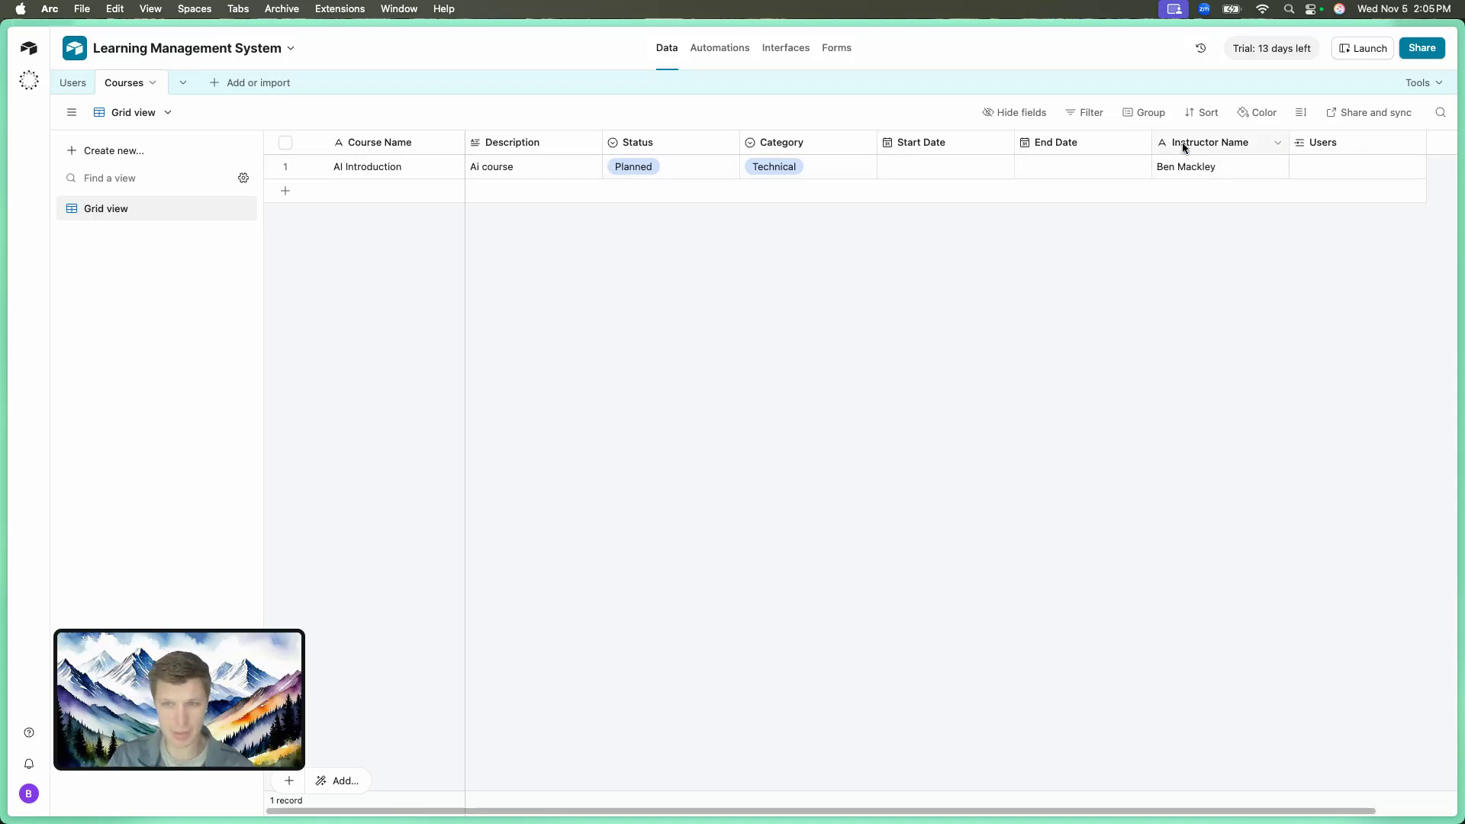
pyautogui.hscroll(1, 1175, 149)
# Convert Instructor Name to a link to a single Users record and save.
pyautogui.click(1264, 143)
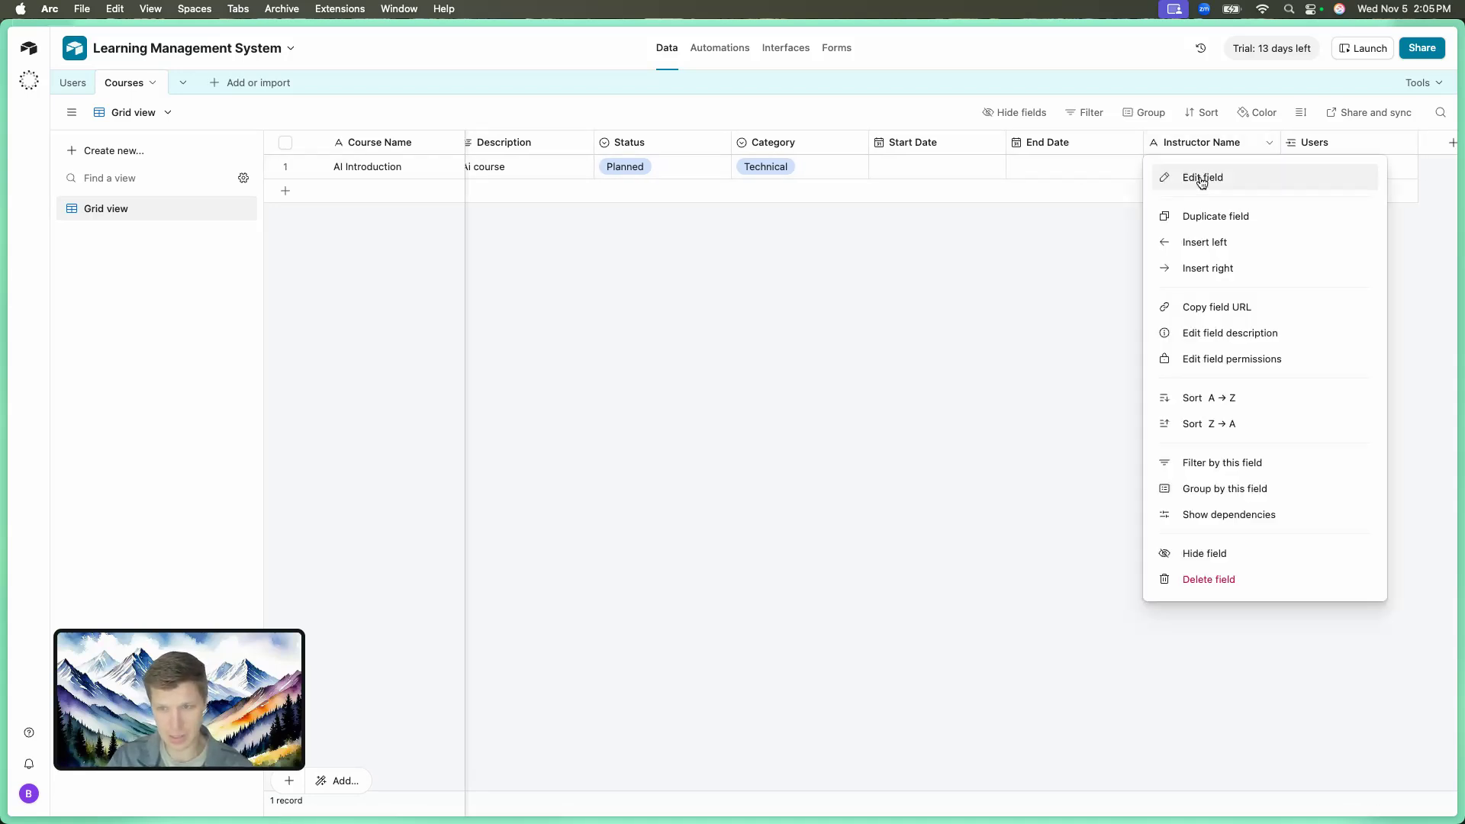
pyautogui.click(1201, 178)
pyautogui.click(1162, 217)
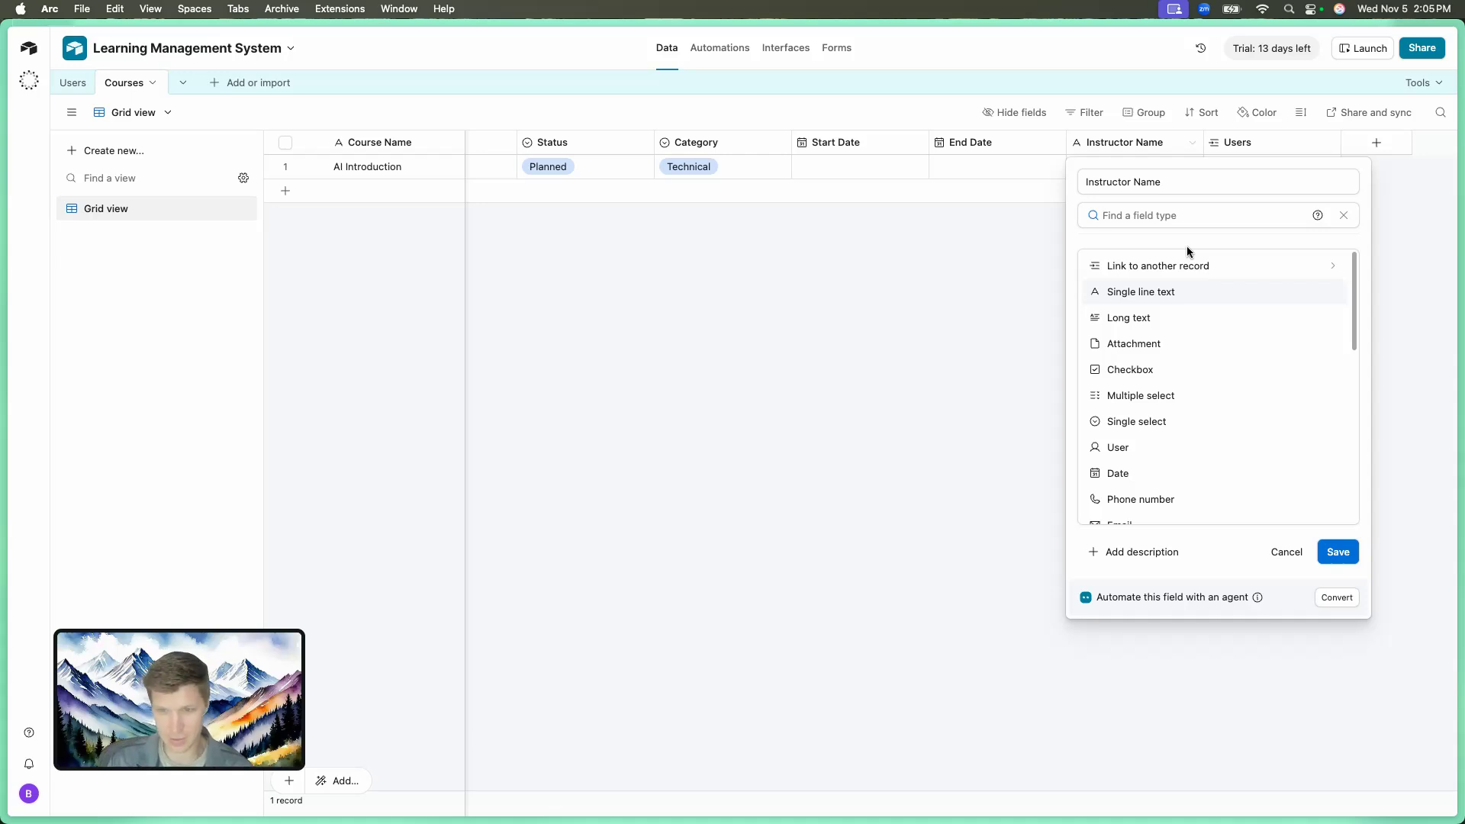
pyautogui.click(1179, 271)
pyautogui.click(1124, 306)
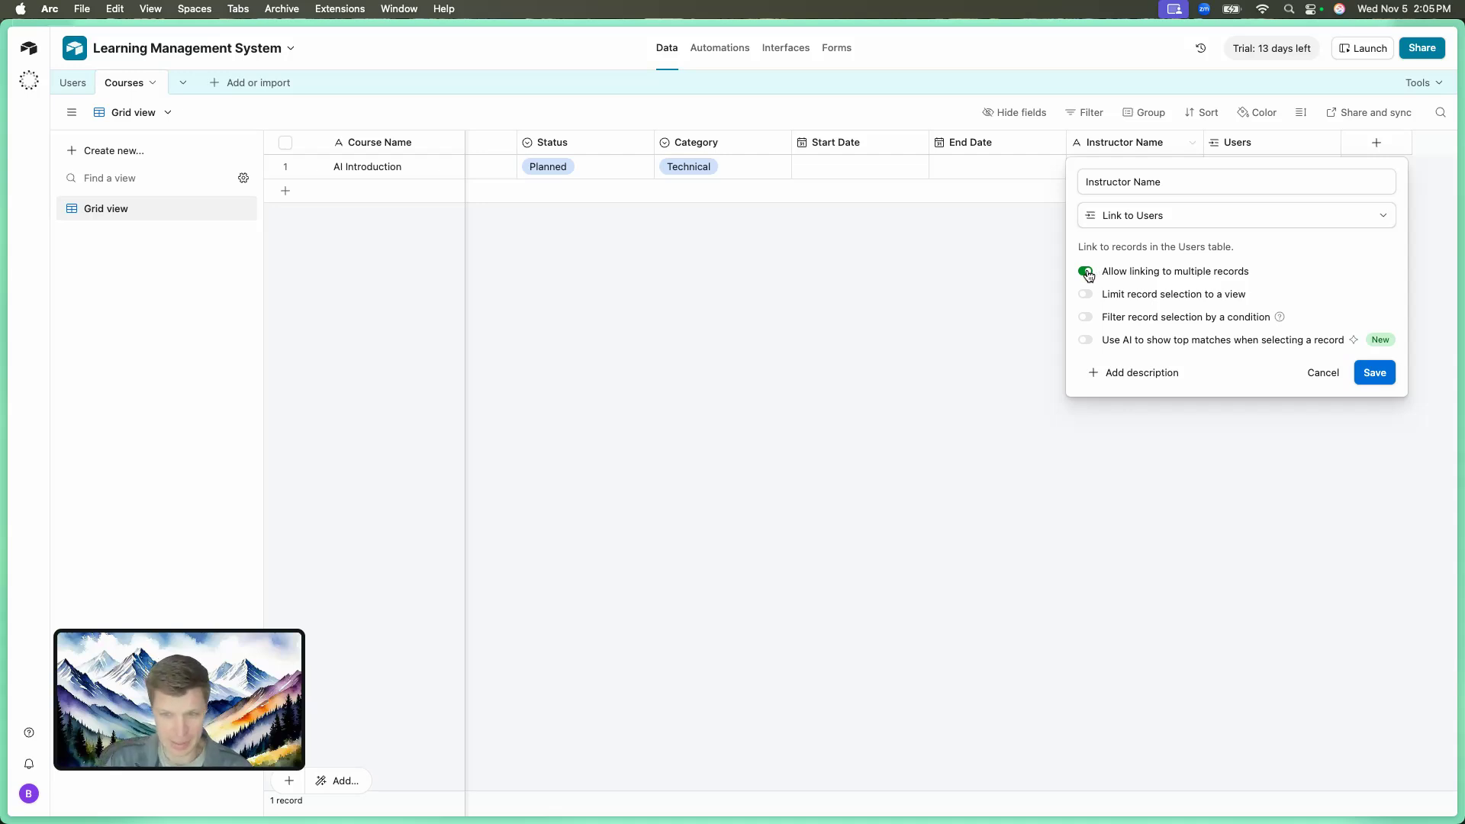
pyautogui.click(1086, 273)
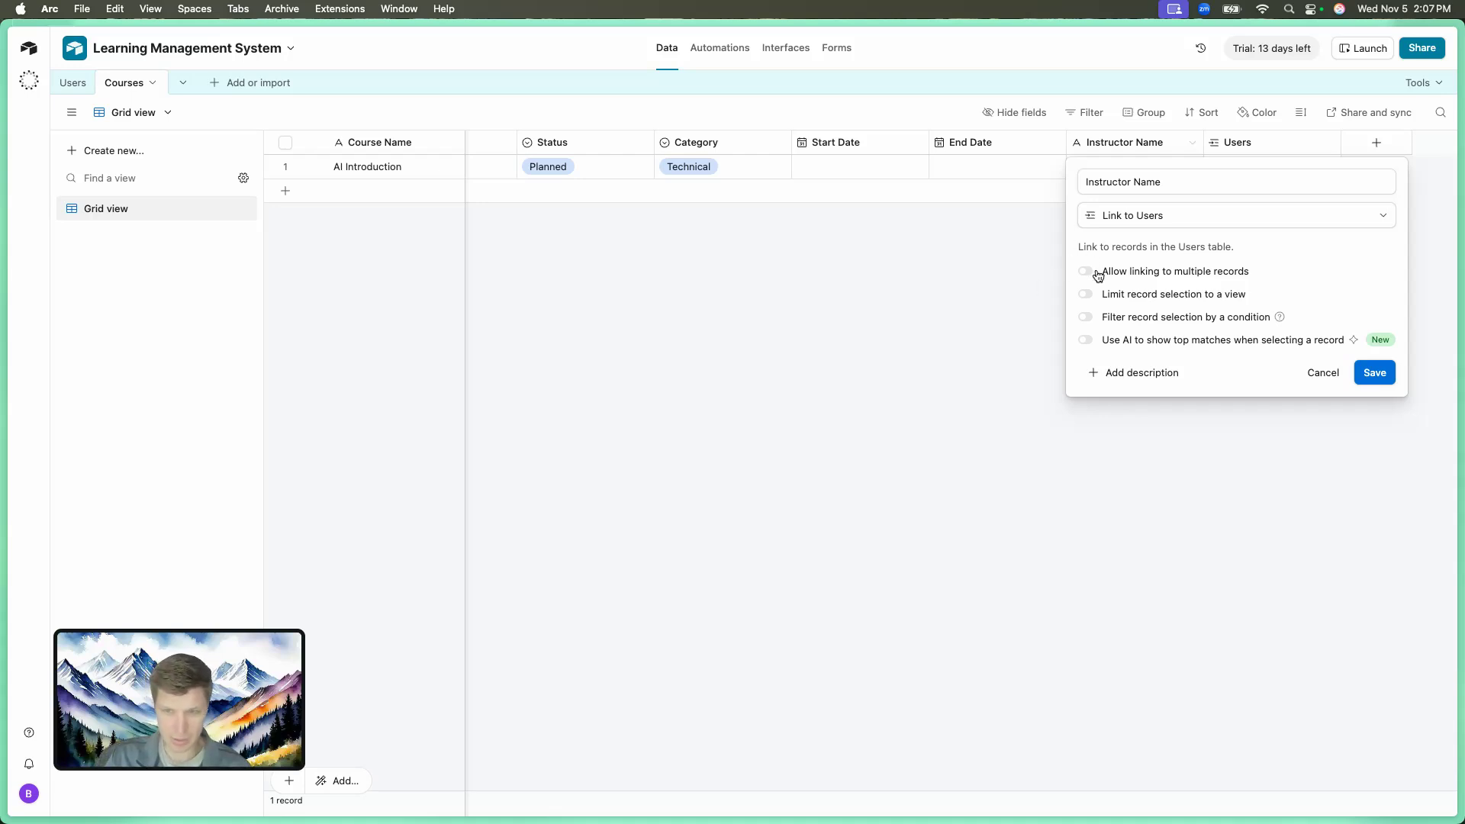
pyautogui.click(1373, 373)
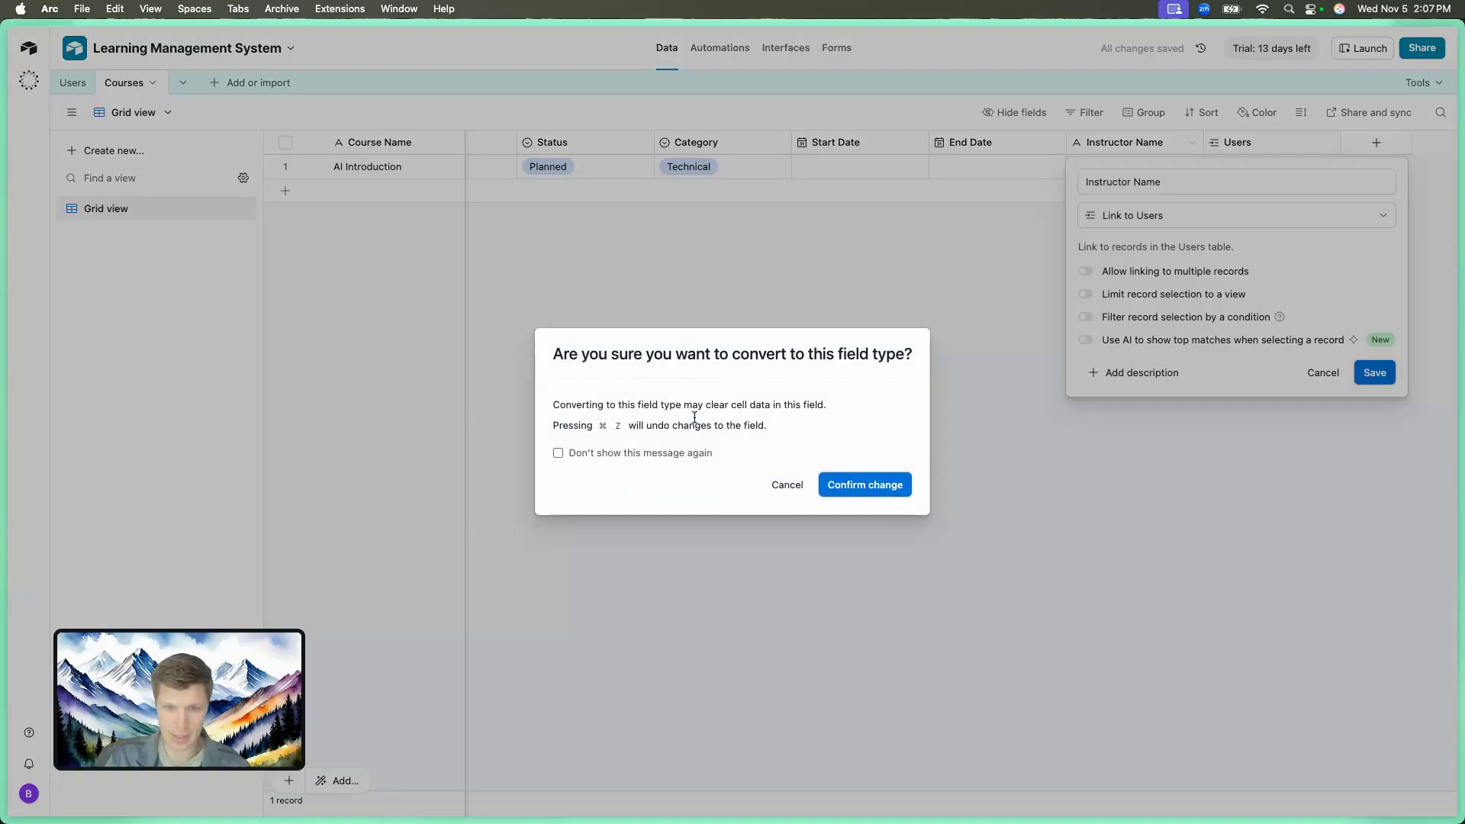
# Confirm the Instructor Name conversion, skip lookup fields, and review the linked instructor's record.
pyautogui.click(863, 486)
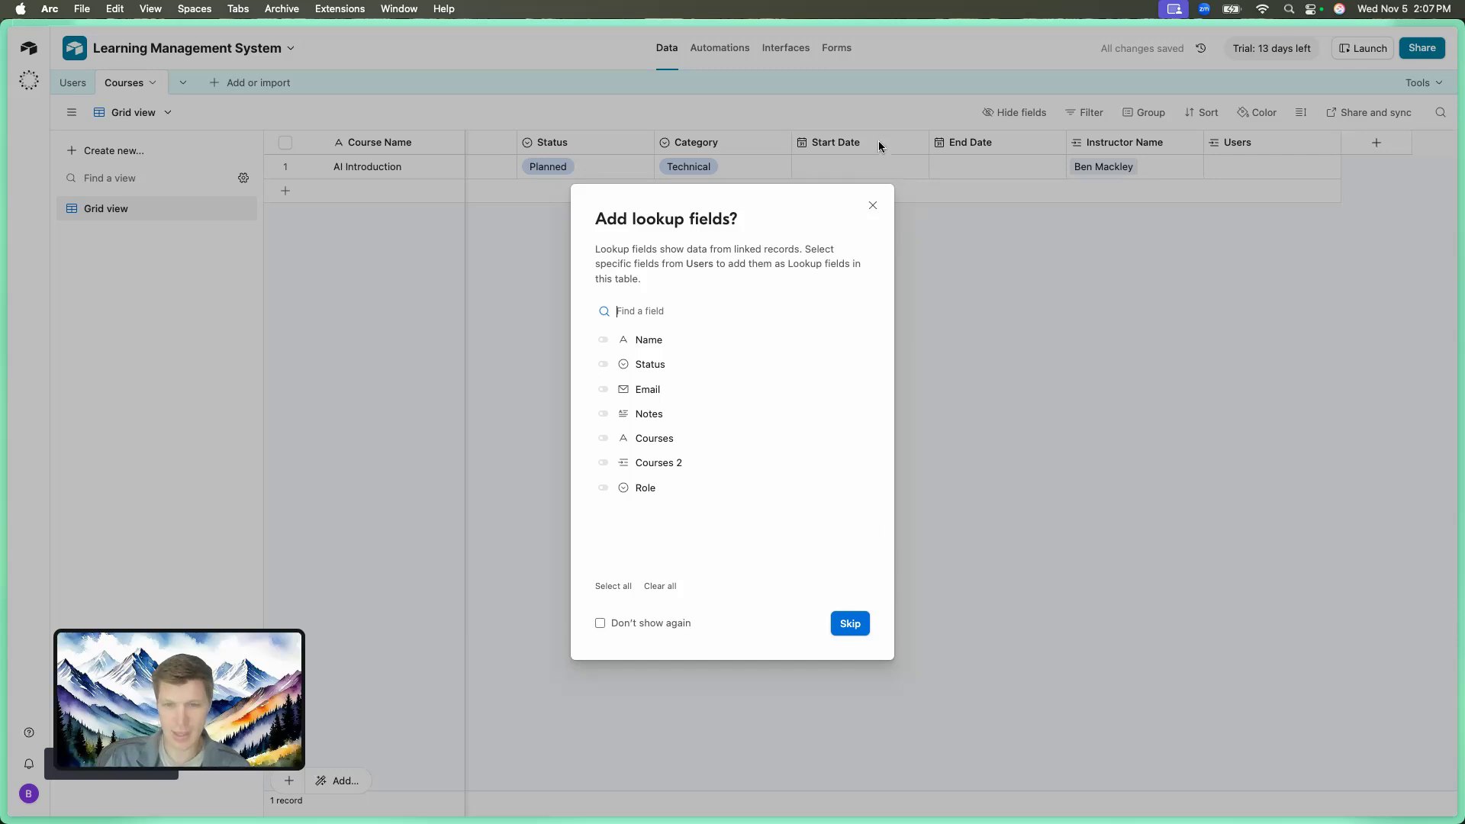
pyautogui.click(873, 205)
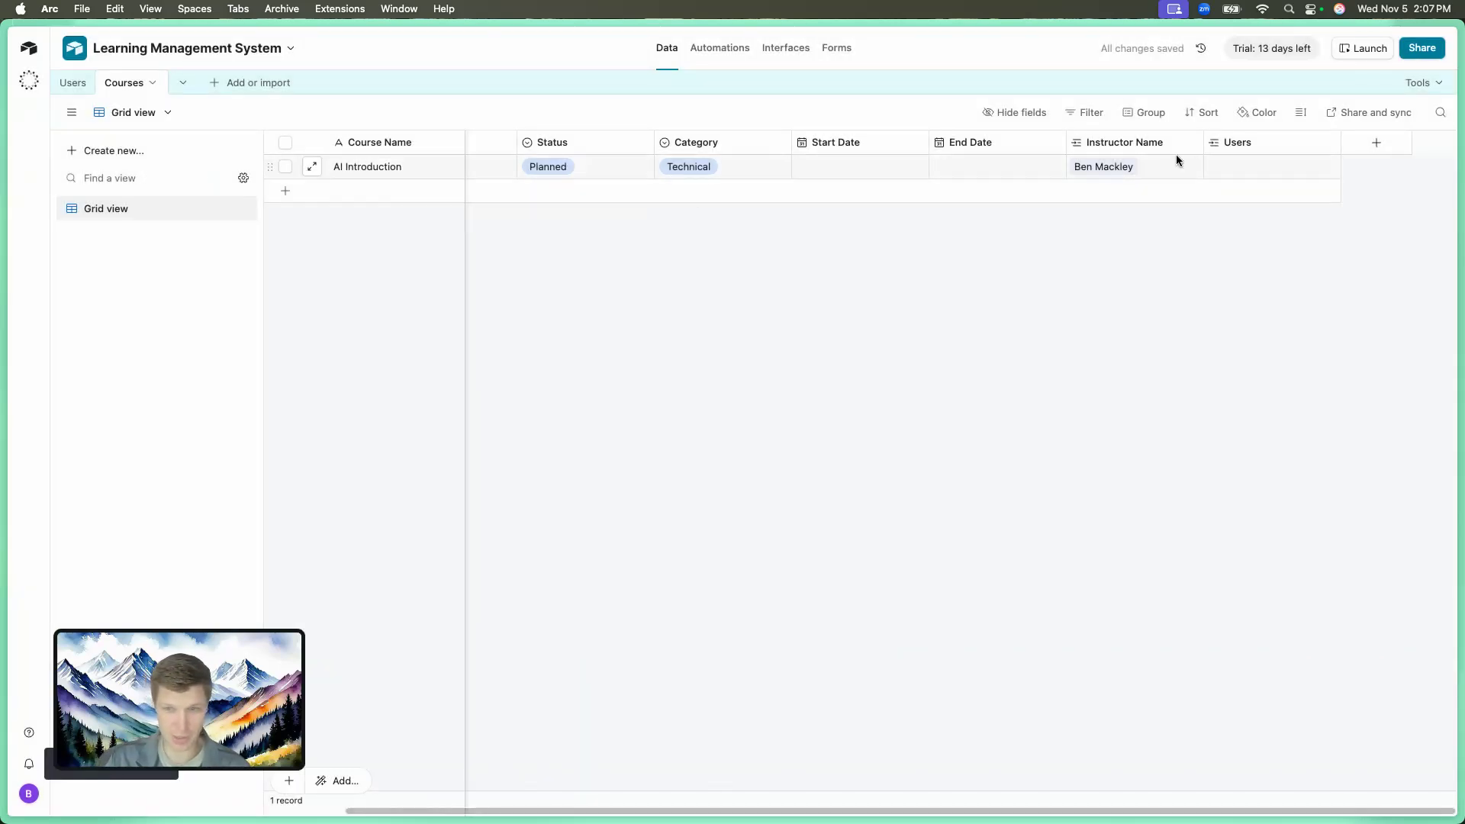
pyautogui.click(1103, 166)
pyautogui.click(1103, 166)
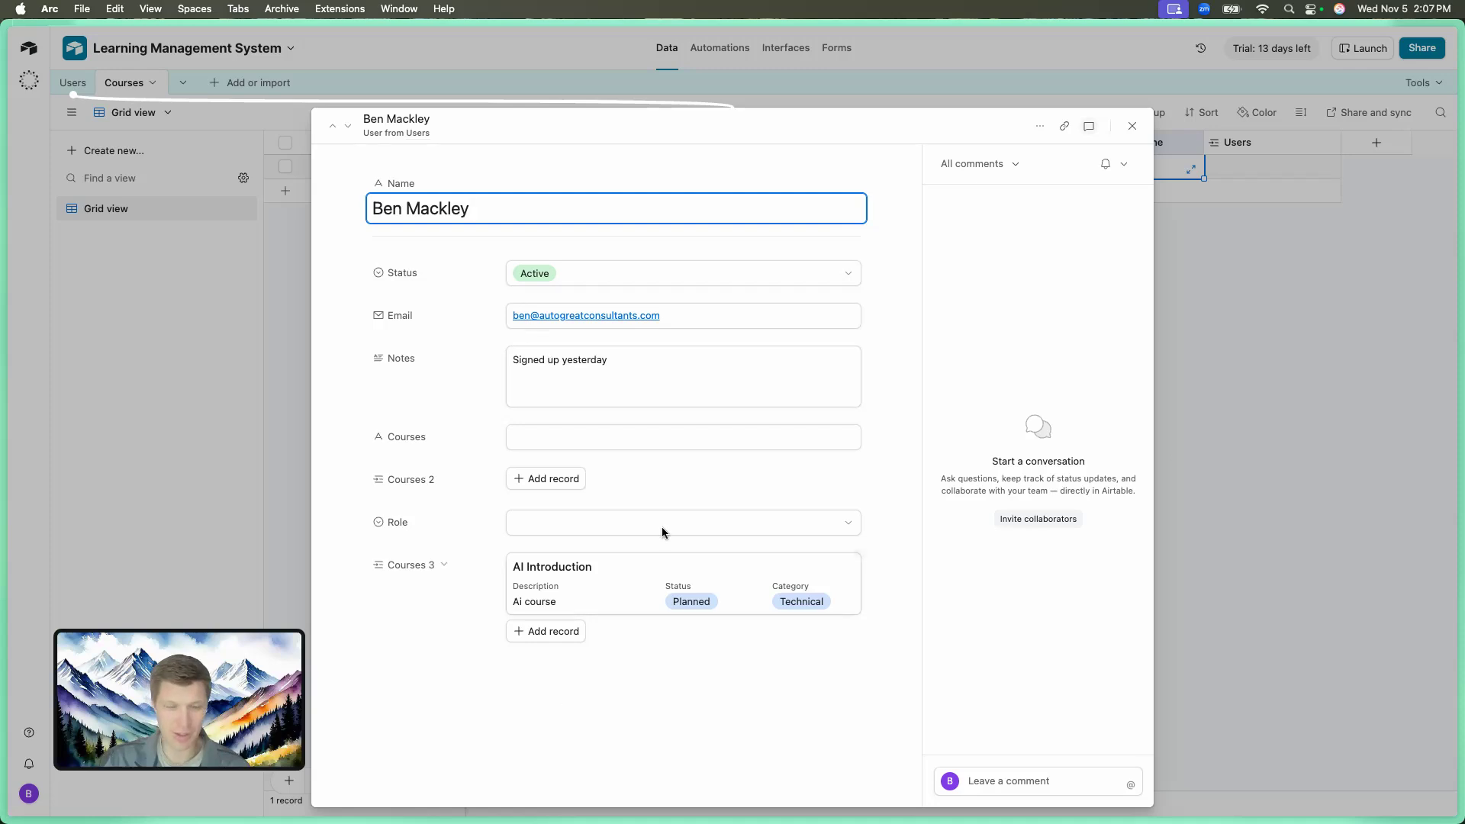
pyautogui.click(1217, 584)
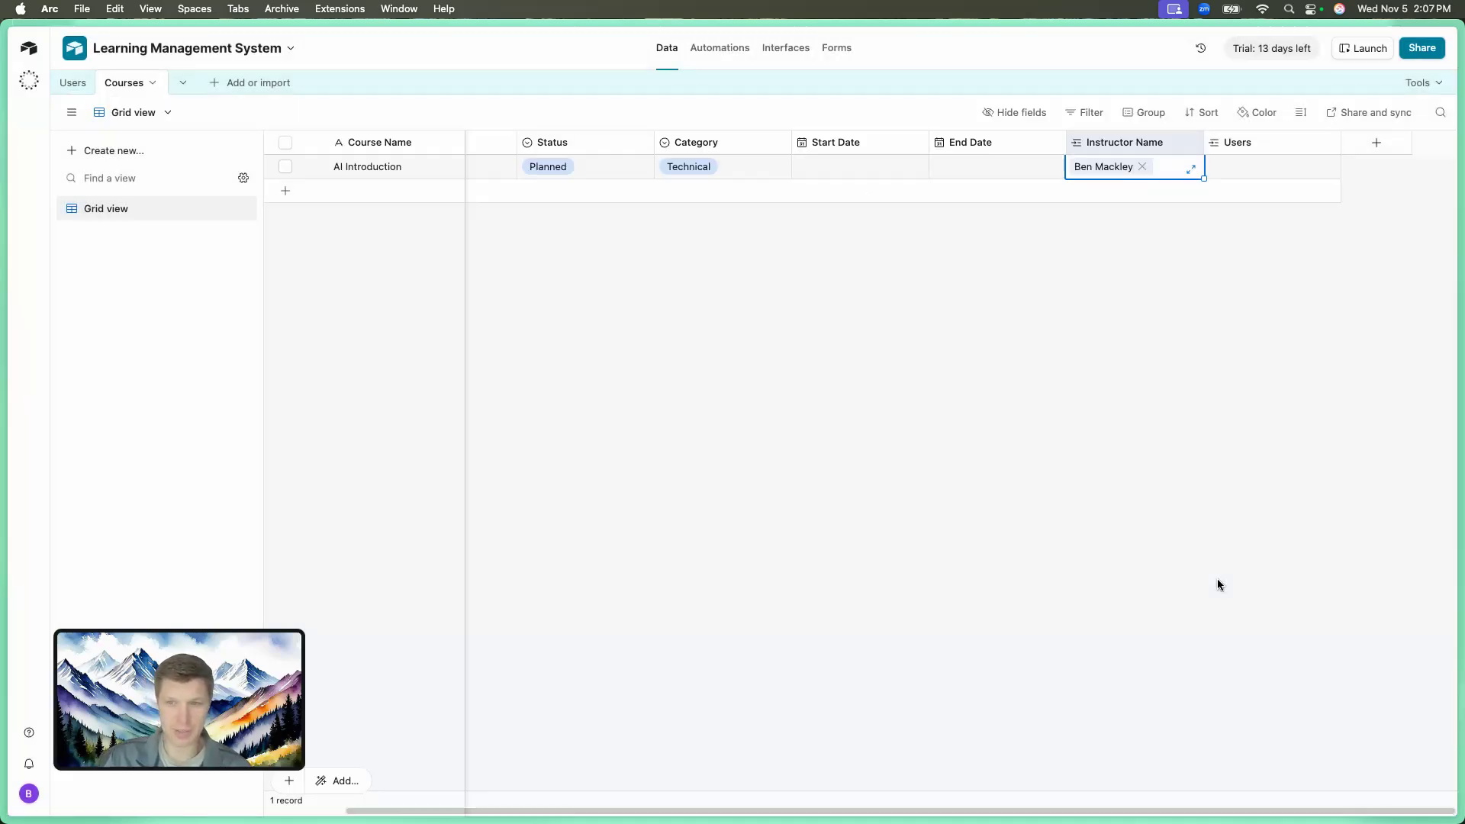
pyautogui.click(79, 85)
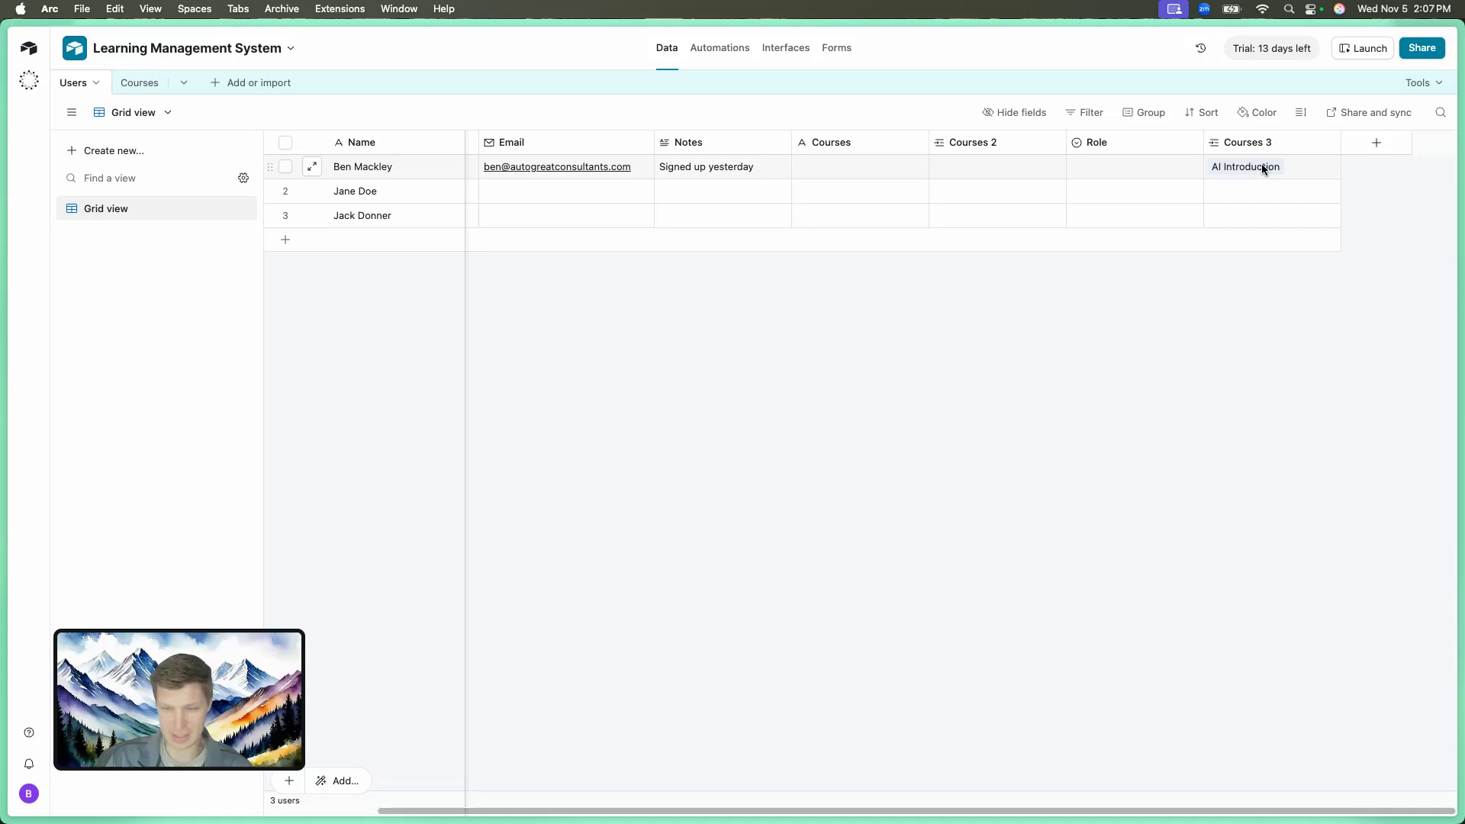
# Rename the Users table's Courses 3 link field to 'Created Courses'.
pyautogui.click(1330, 143)
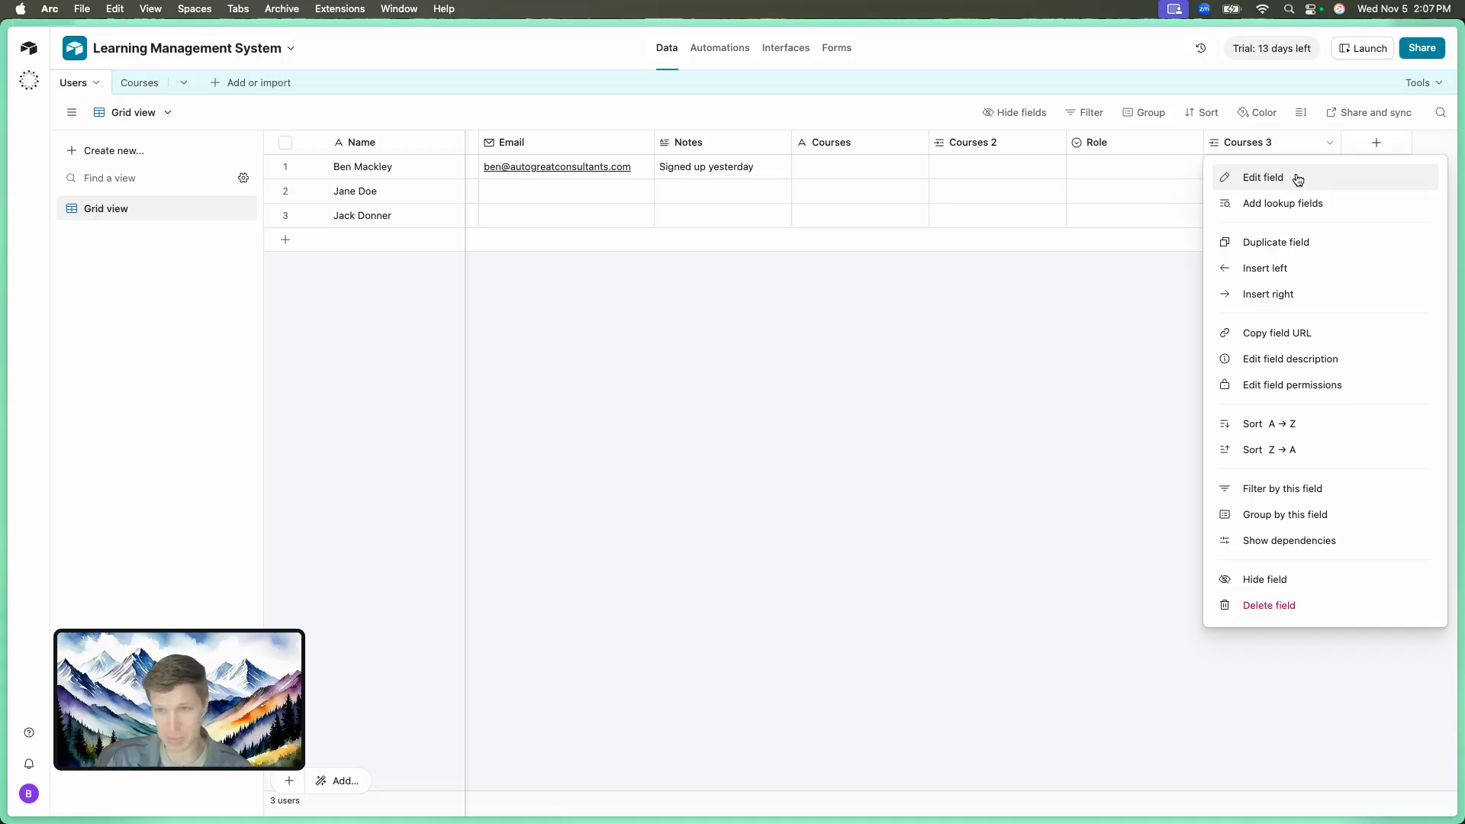
pyautogui.click(1298, 180)
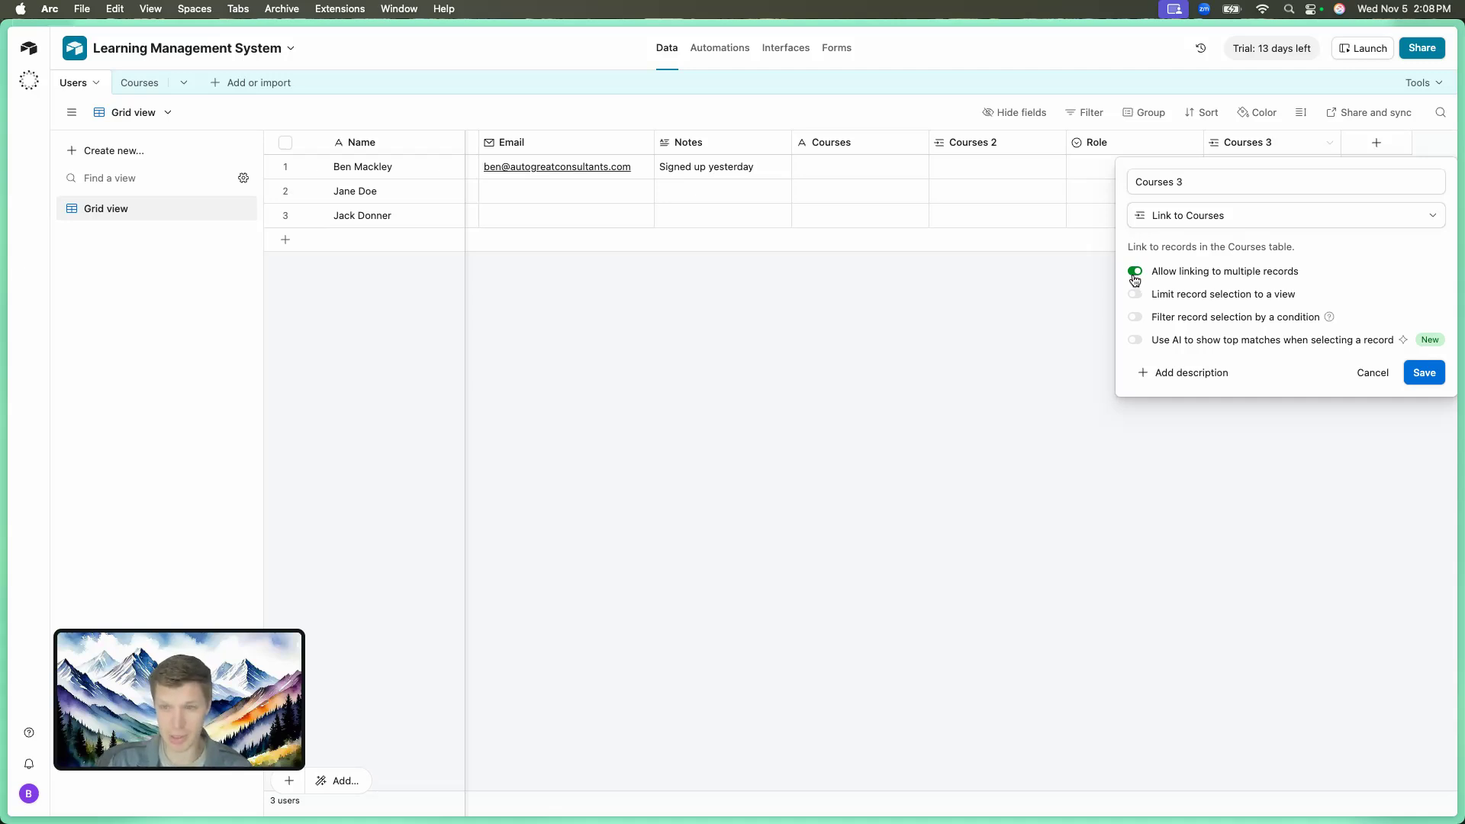
pyautogui.click(1388, 374)
pyautogui.click(1331, 143)
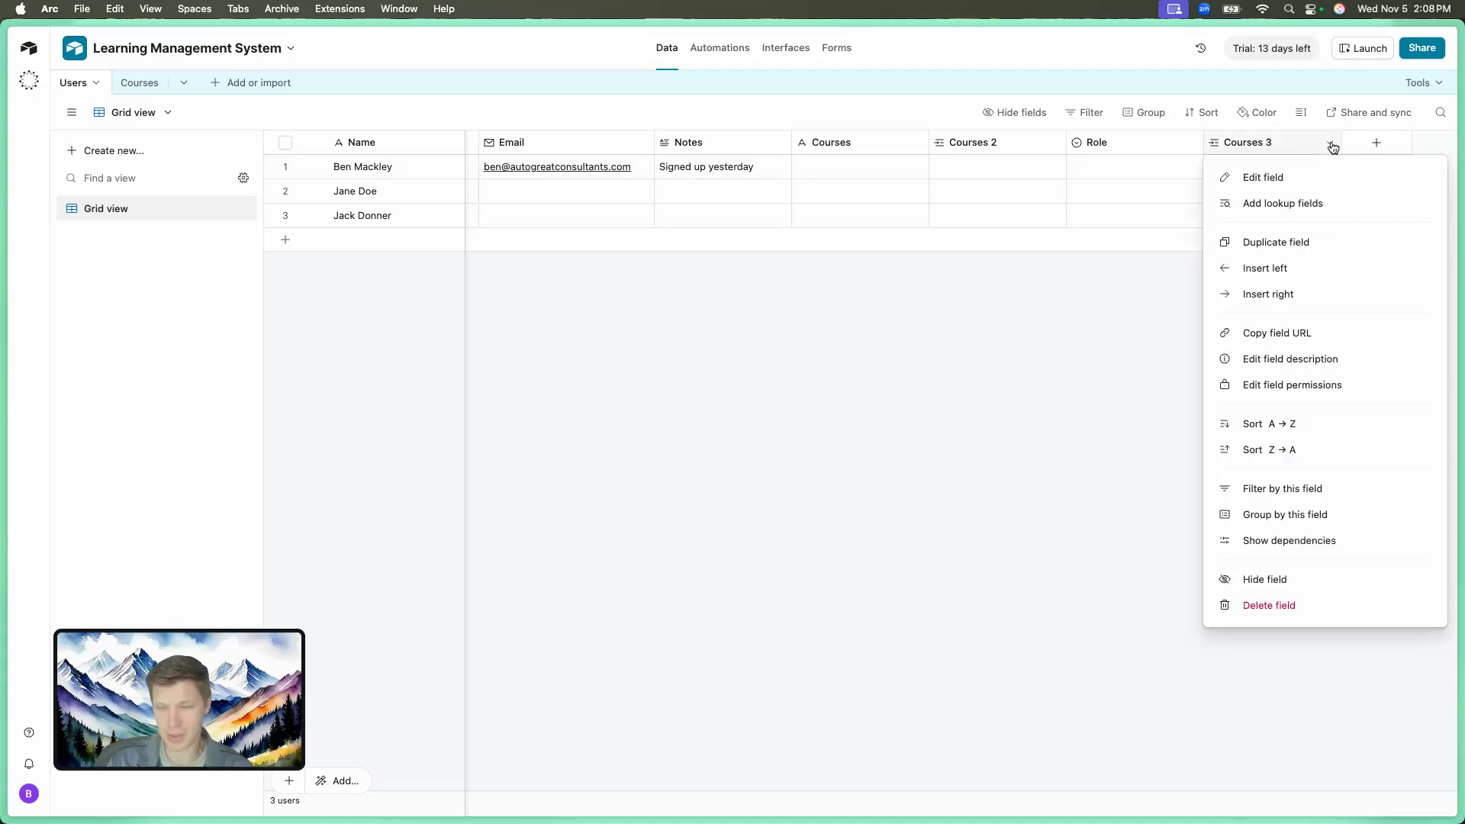
pyautogui.click(1295, 177)
pyautogui.click(1198, 190)
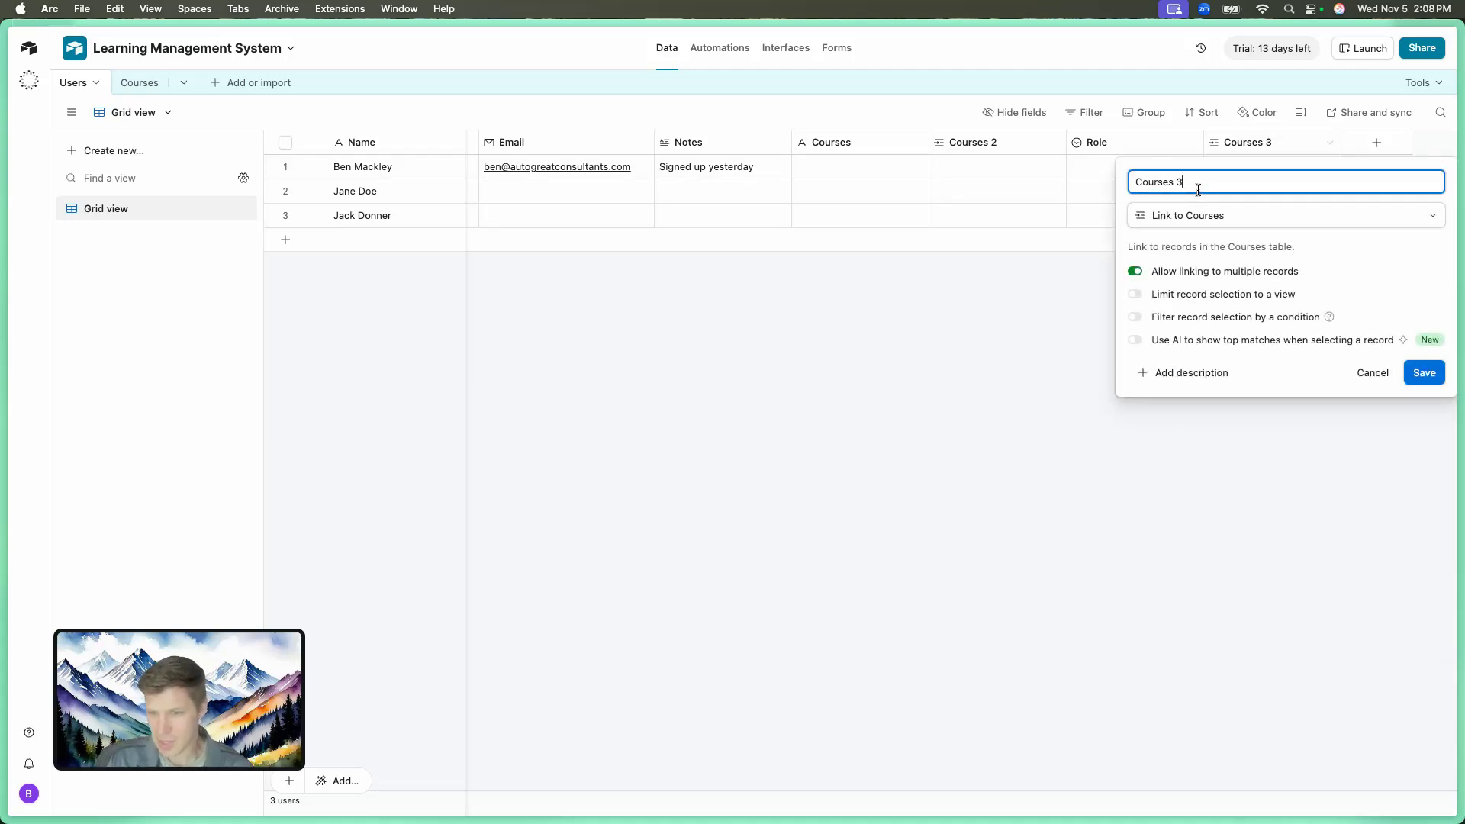
pyautogui.press('super+a')
pyautogui.write('C')
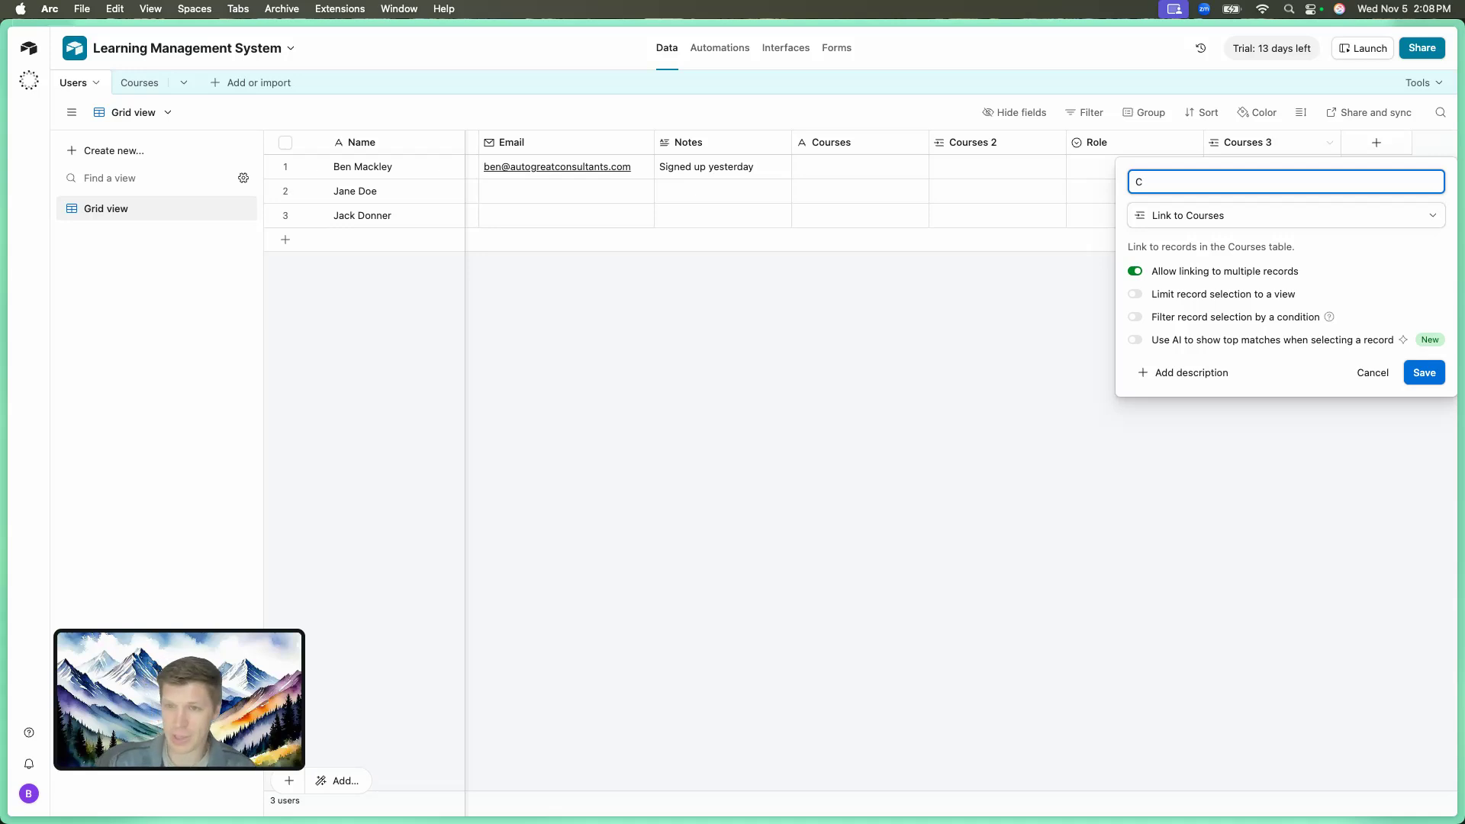
pyautogui.write('reated Courses')
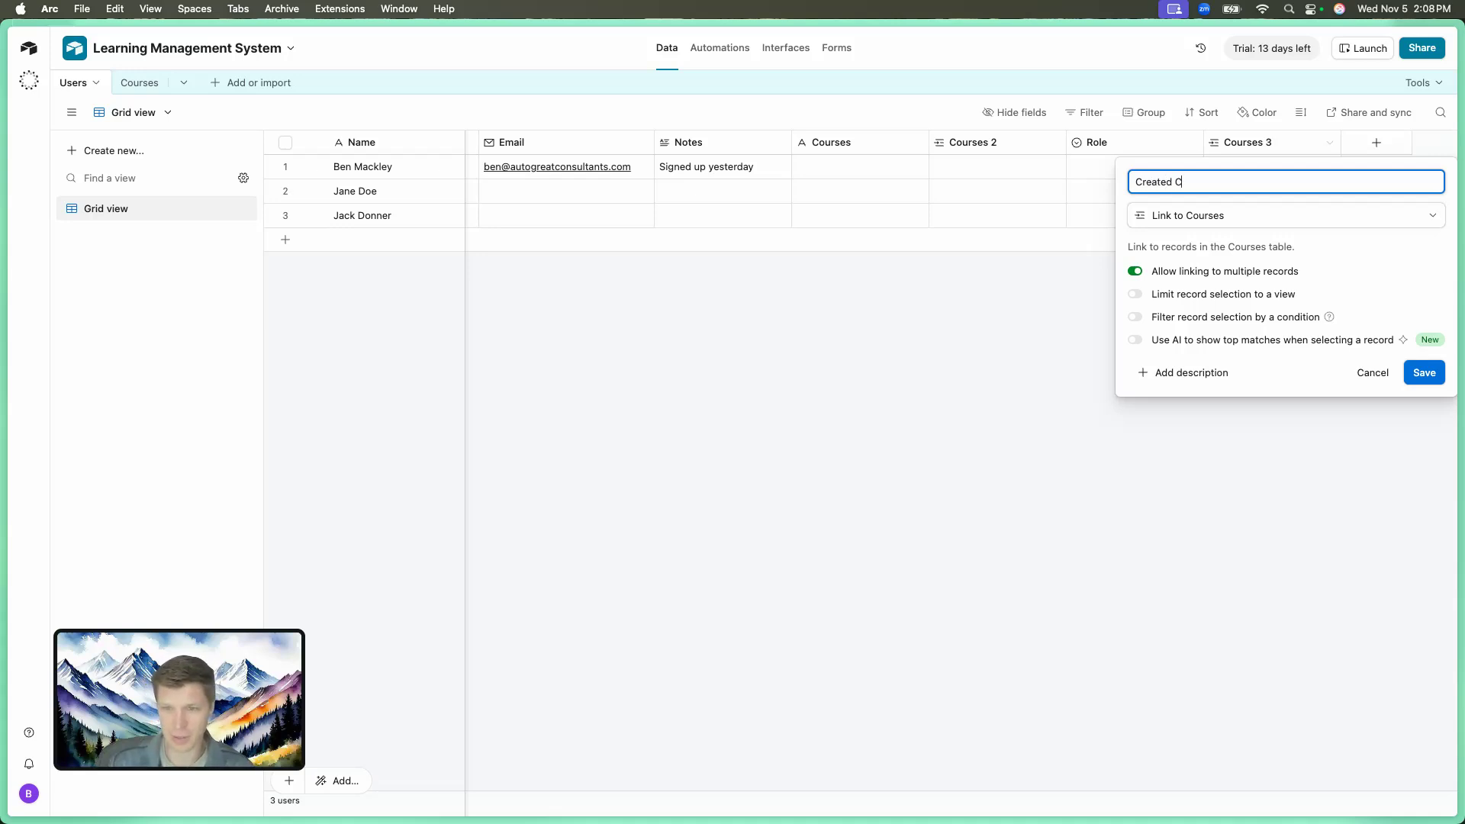
pyautogui.click(1418, 370)
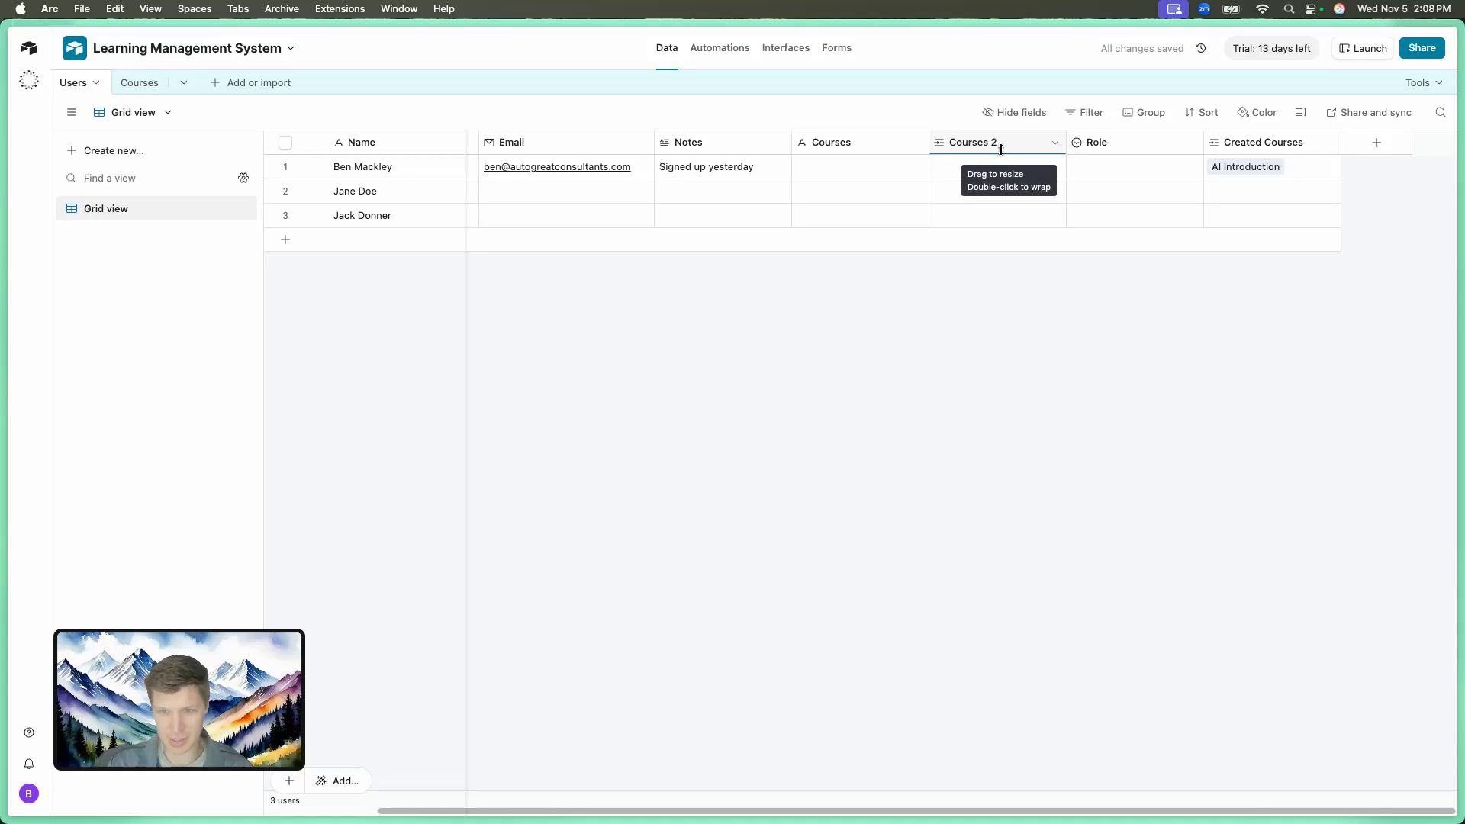
# Delete the Users table's Courses field, check Courses 2 settings unchanged, and go to Courses.
pyautogui.click(917, 143)
pyautogui.click(858, 580)
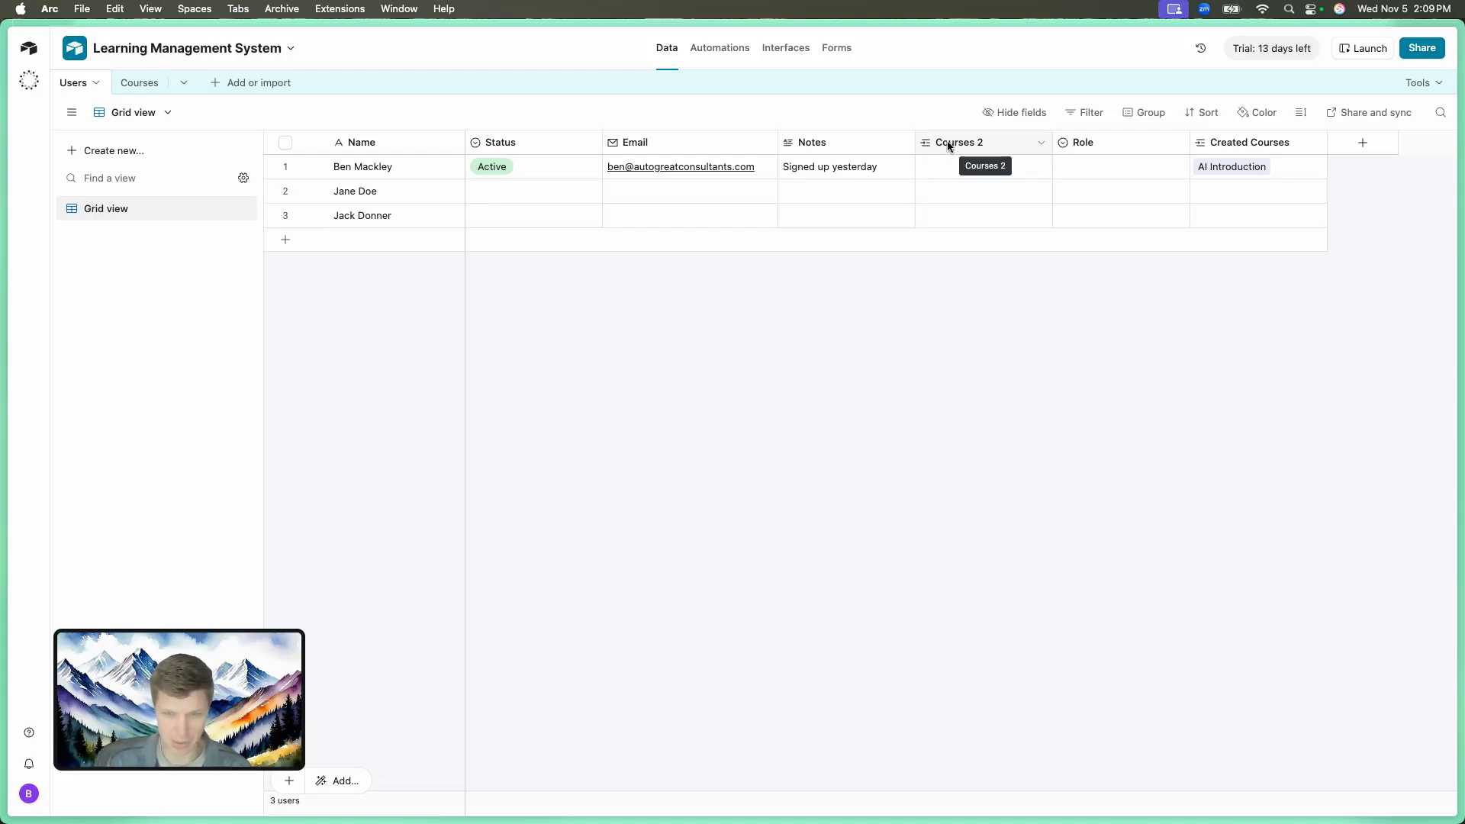
pyautogui.click(1040, 143)
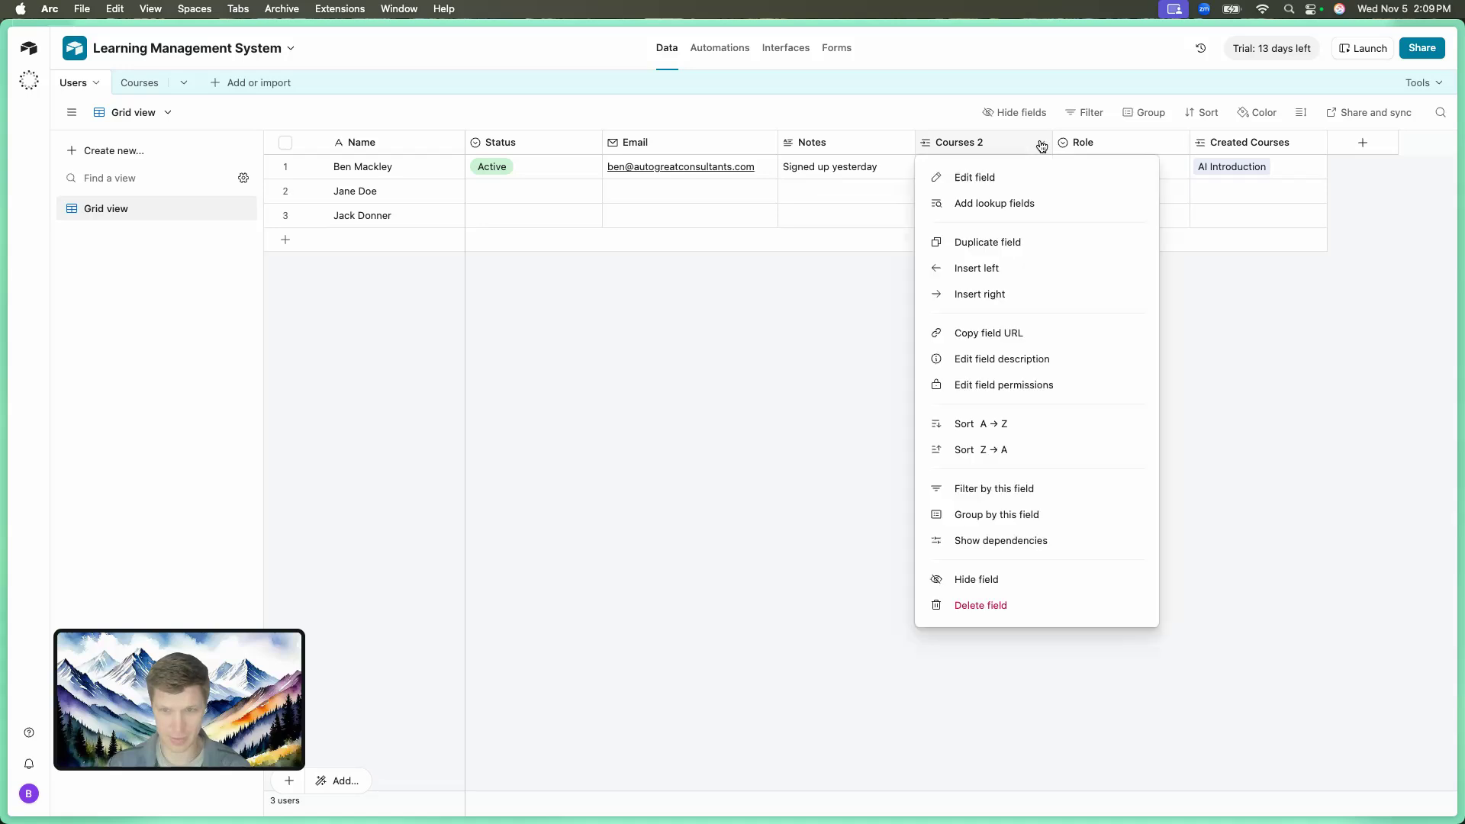
pyautogui.click(1015, 177)
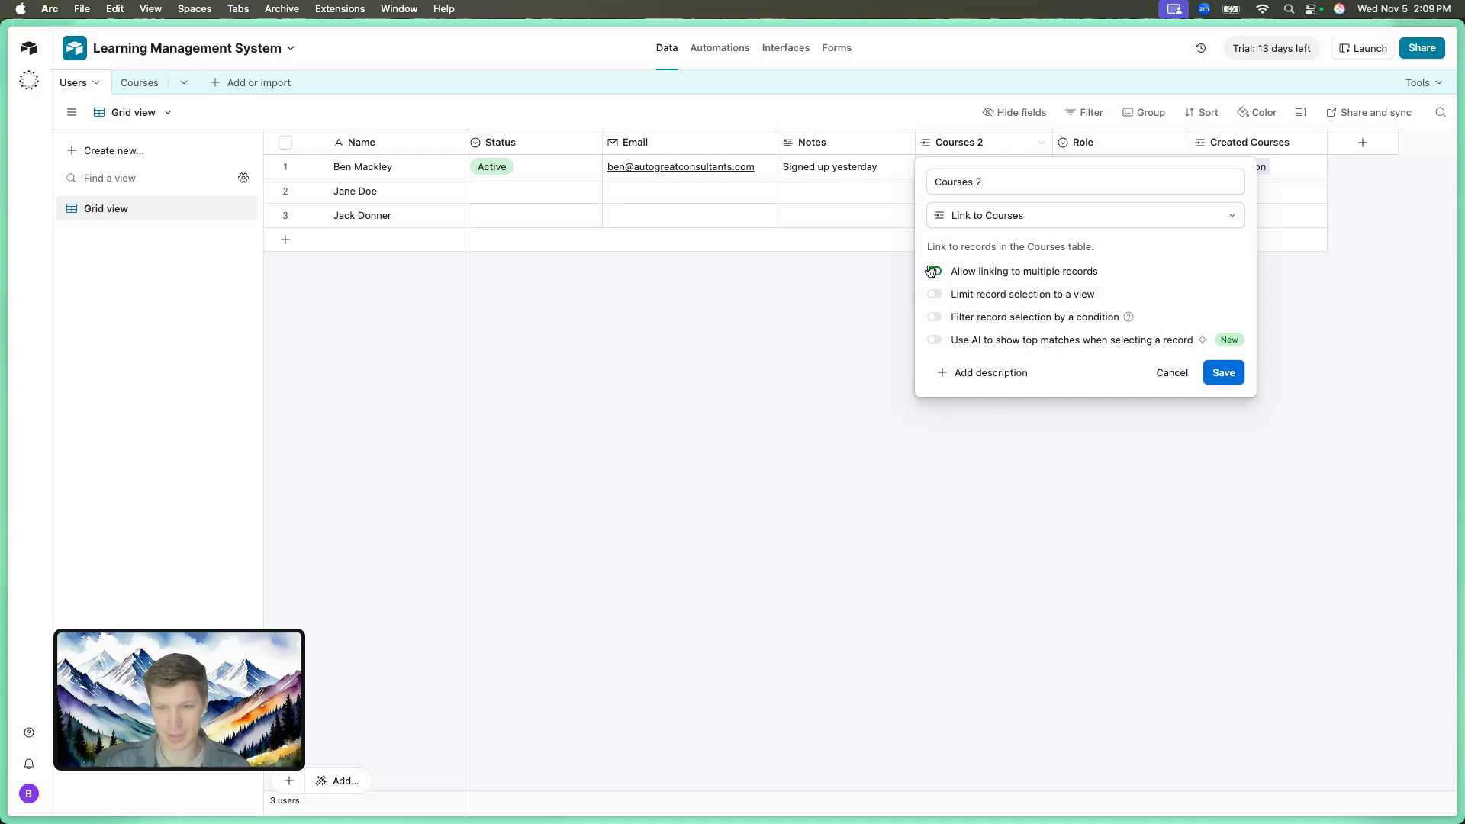
pyautogui.click(1172, 373)
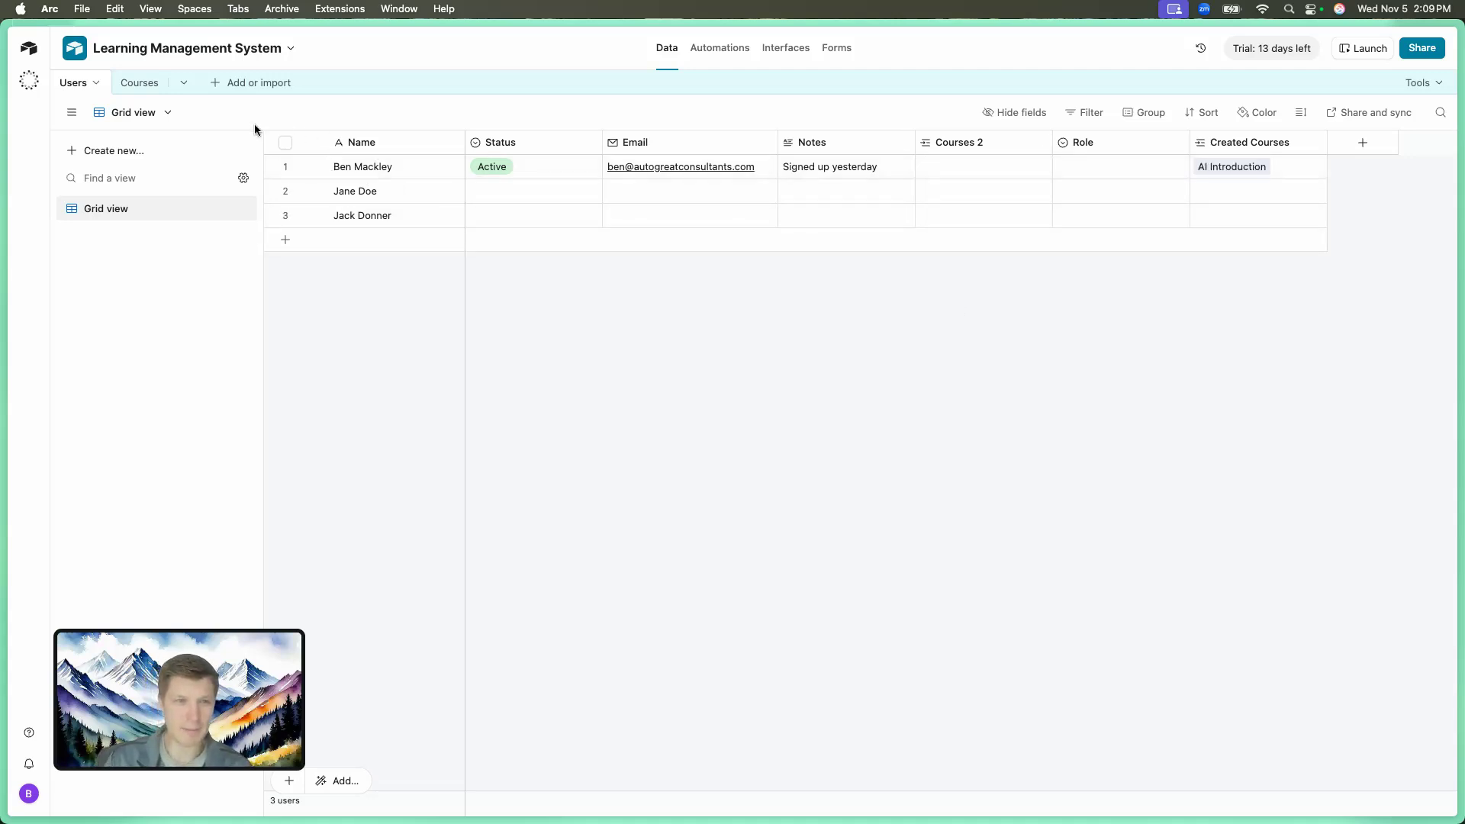
pyautogui.click(142, 84)
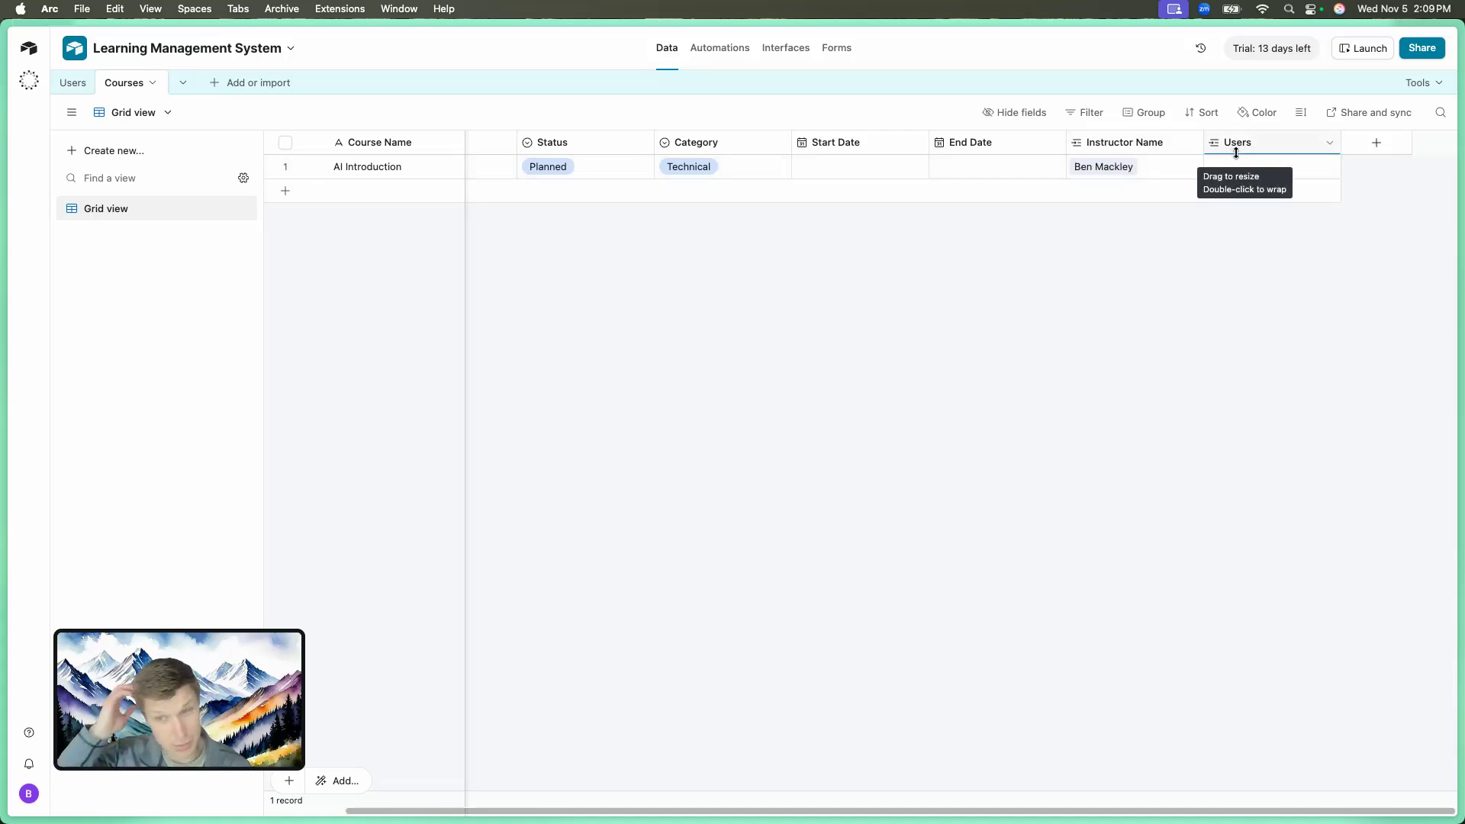
# Open the Courses Users field settings to review its multi-record link to the Users table.
pyautogui.click(1330, 143)
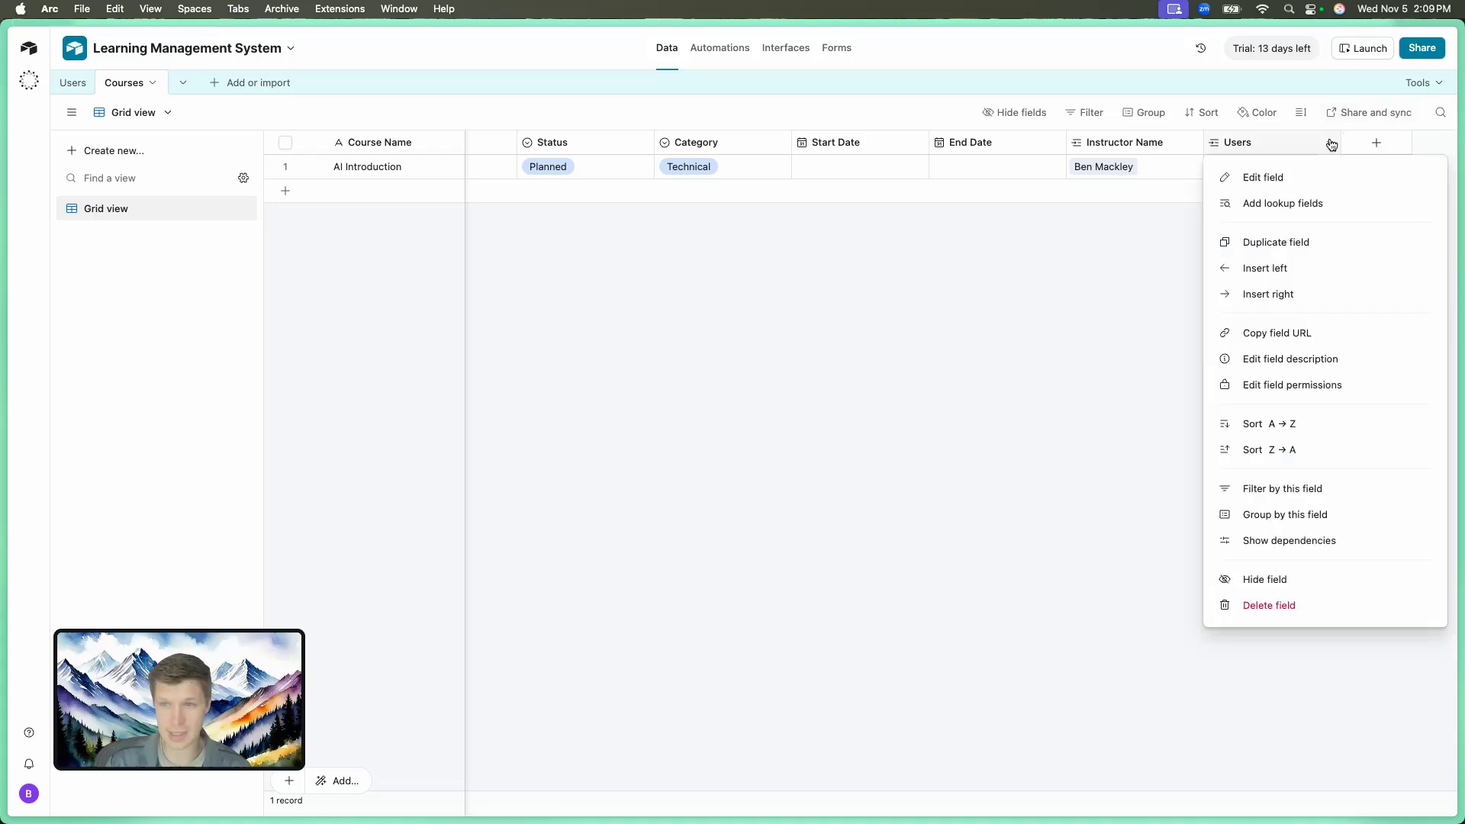
pyautogui.click(1292, 173)
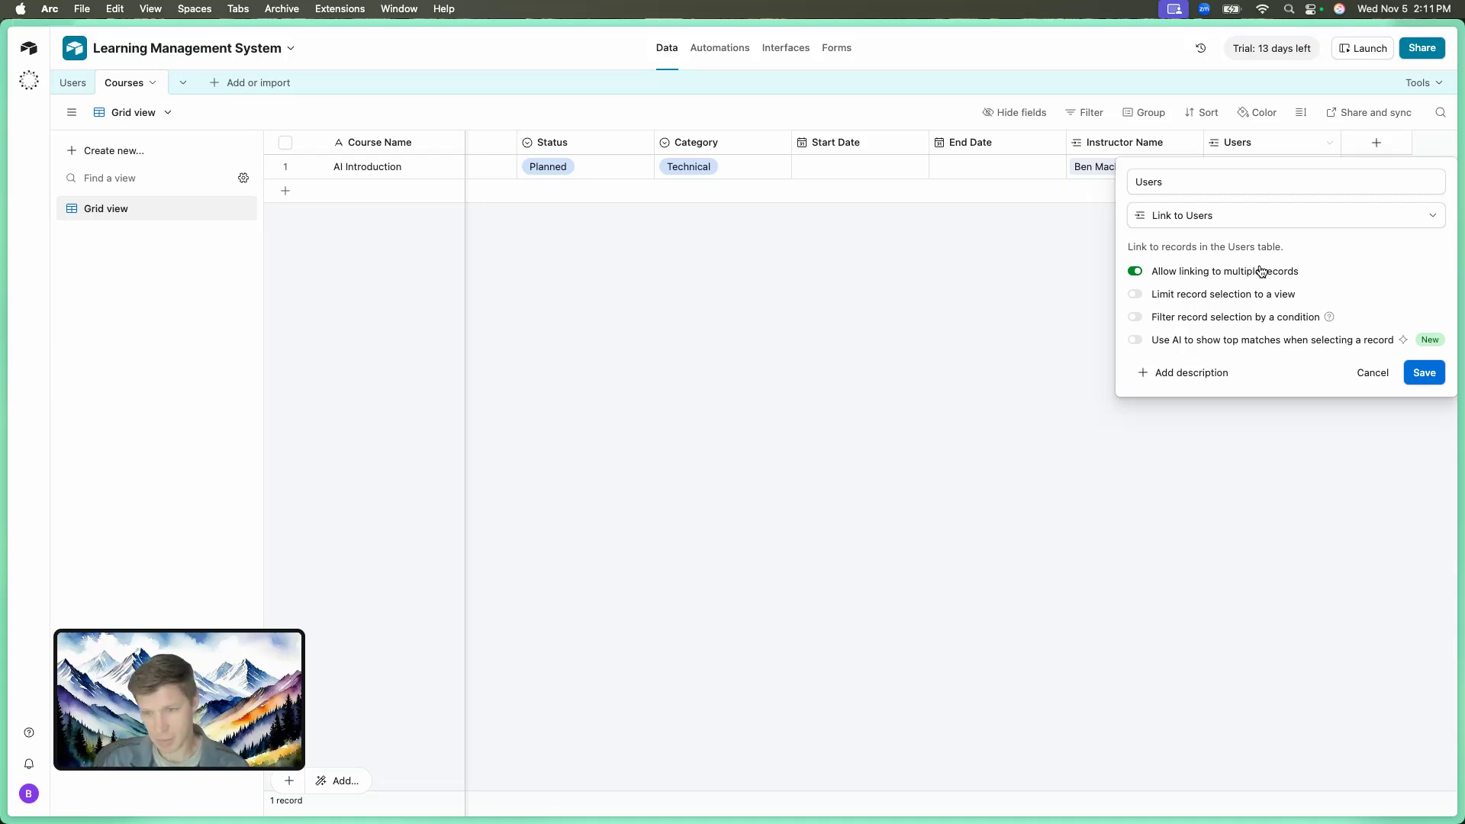
# Delete the Users link field from the Courses table.
pyautogui.click(1065, 277)
pyautogui.click(1332, 150)
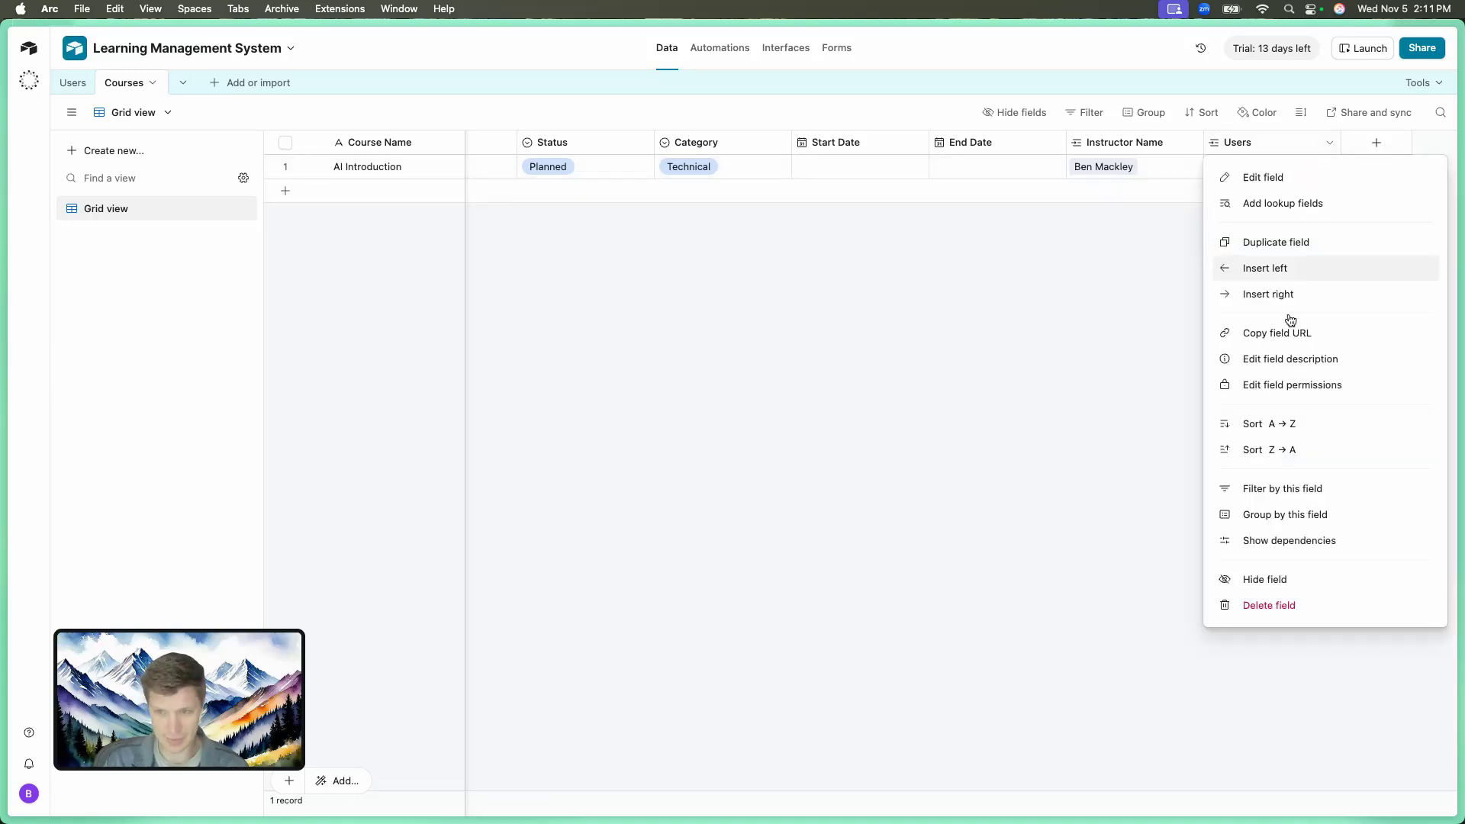
pyautogui.click(1283, 607)
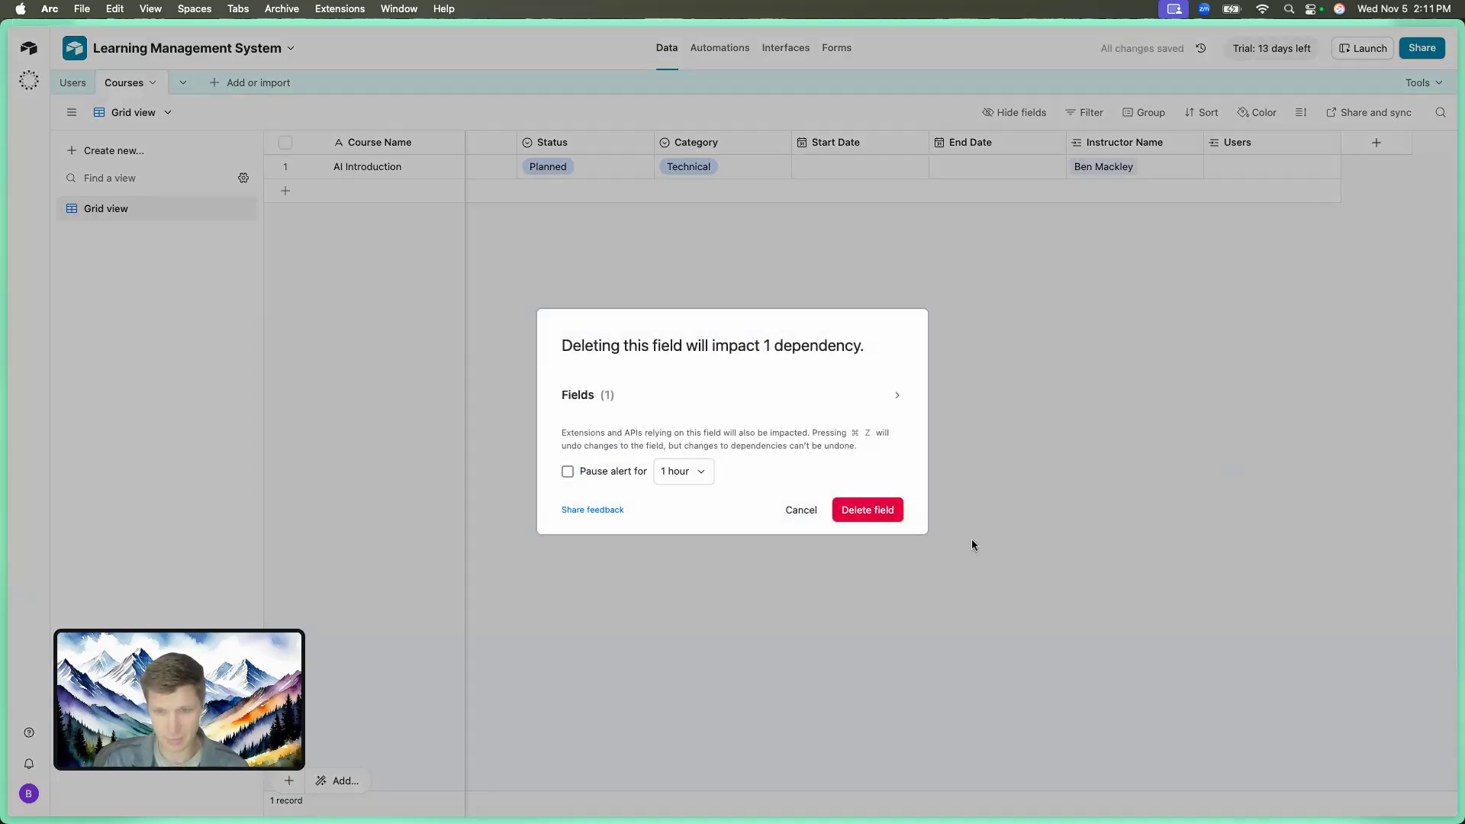
pyautogui.click(891, 511)
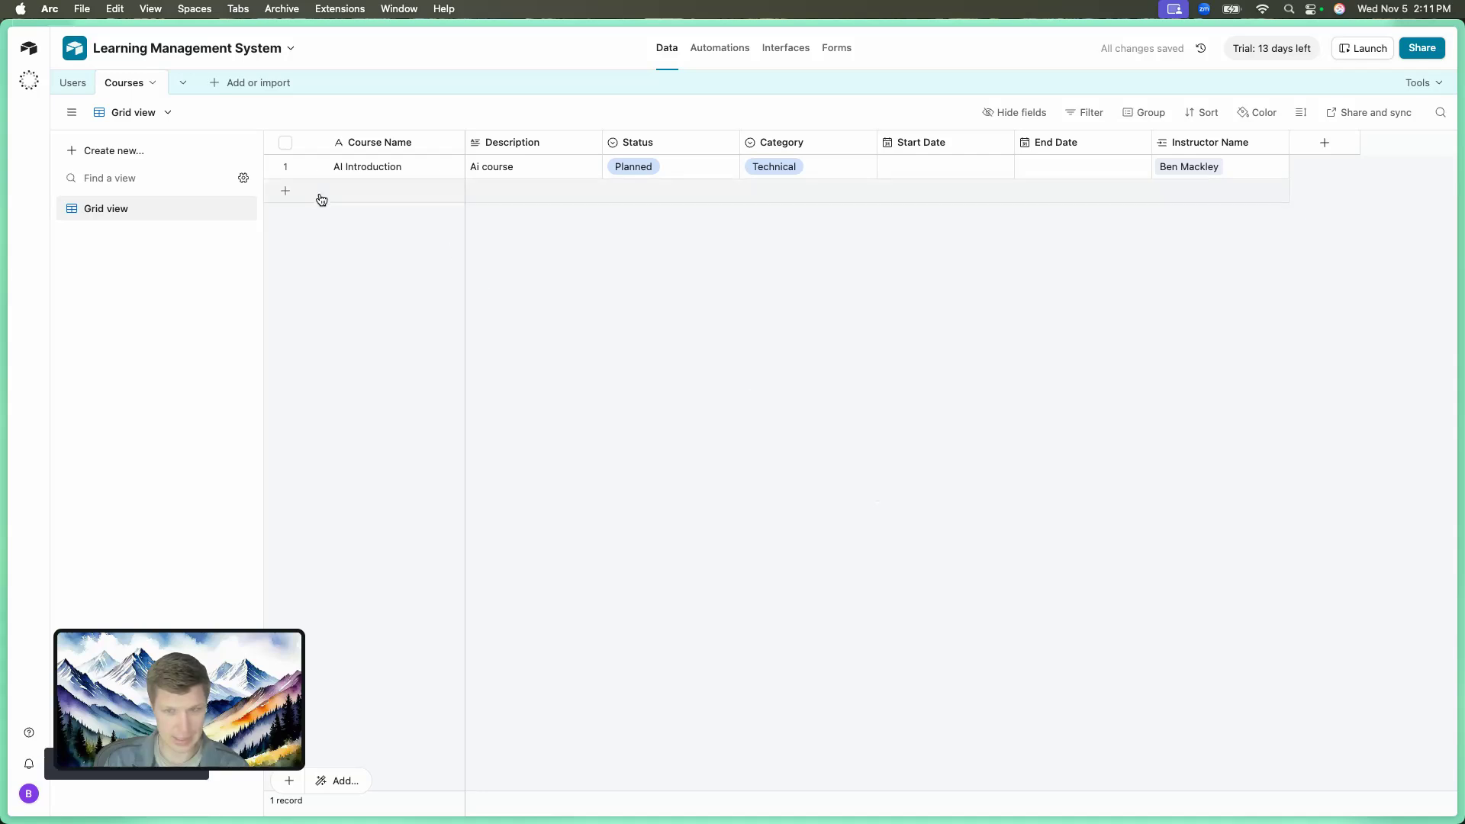
# Delete the Courses 2 field from the Users table.
pyautogui.click(70, 83)
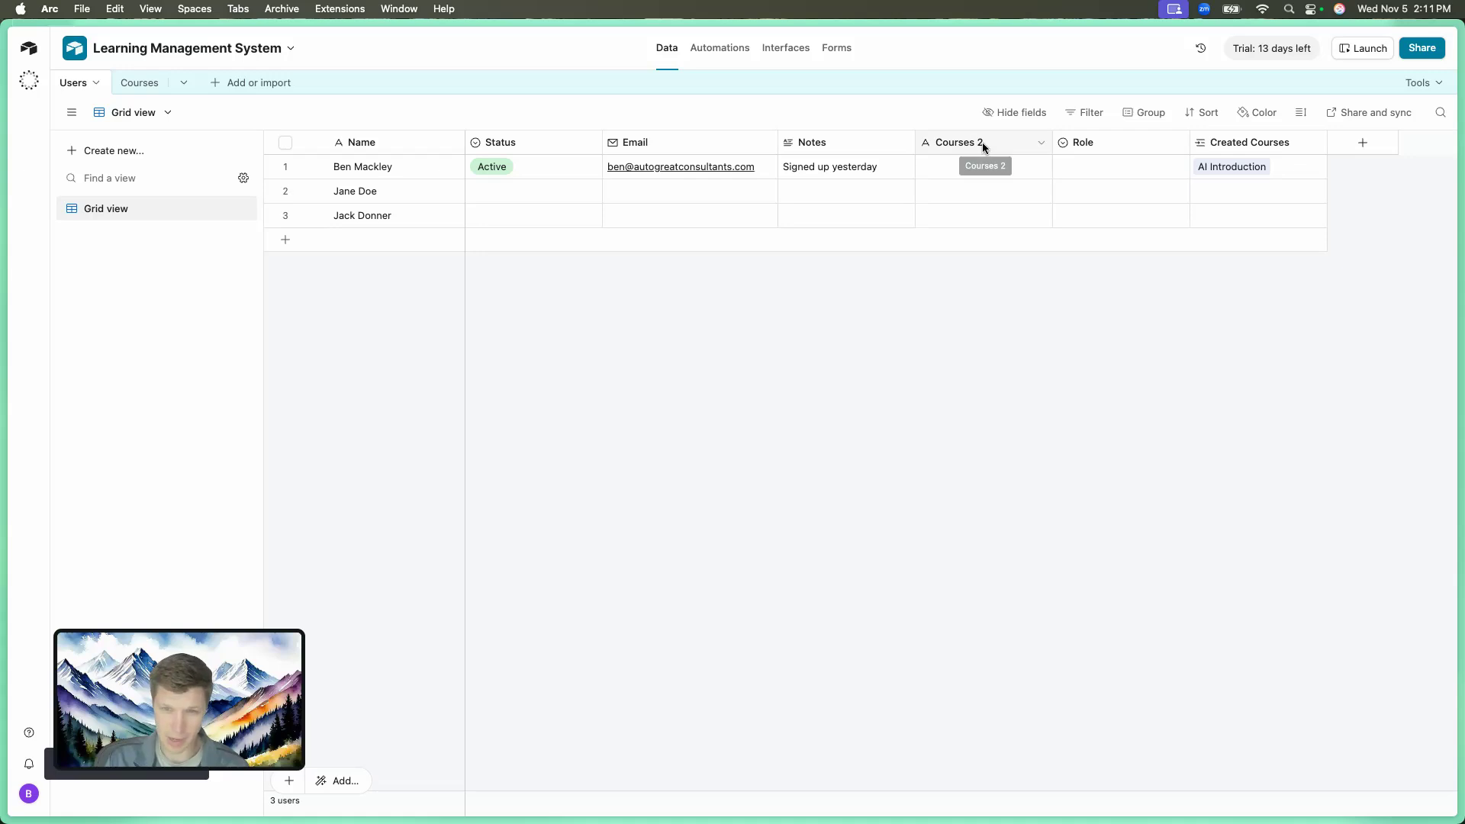
pyautogui.click(1039, 144)
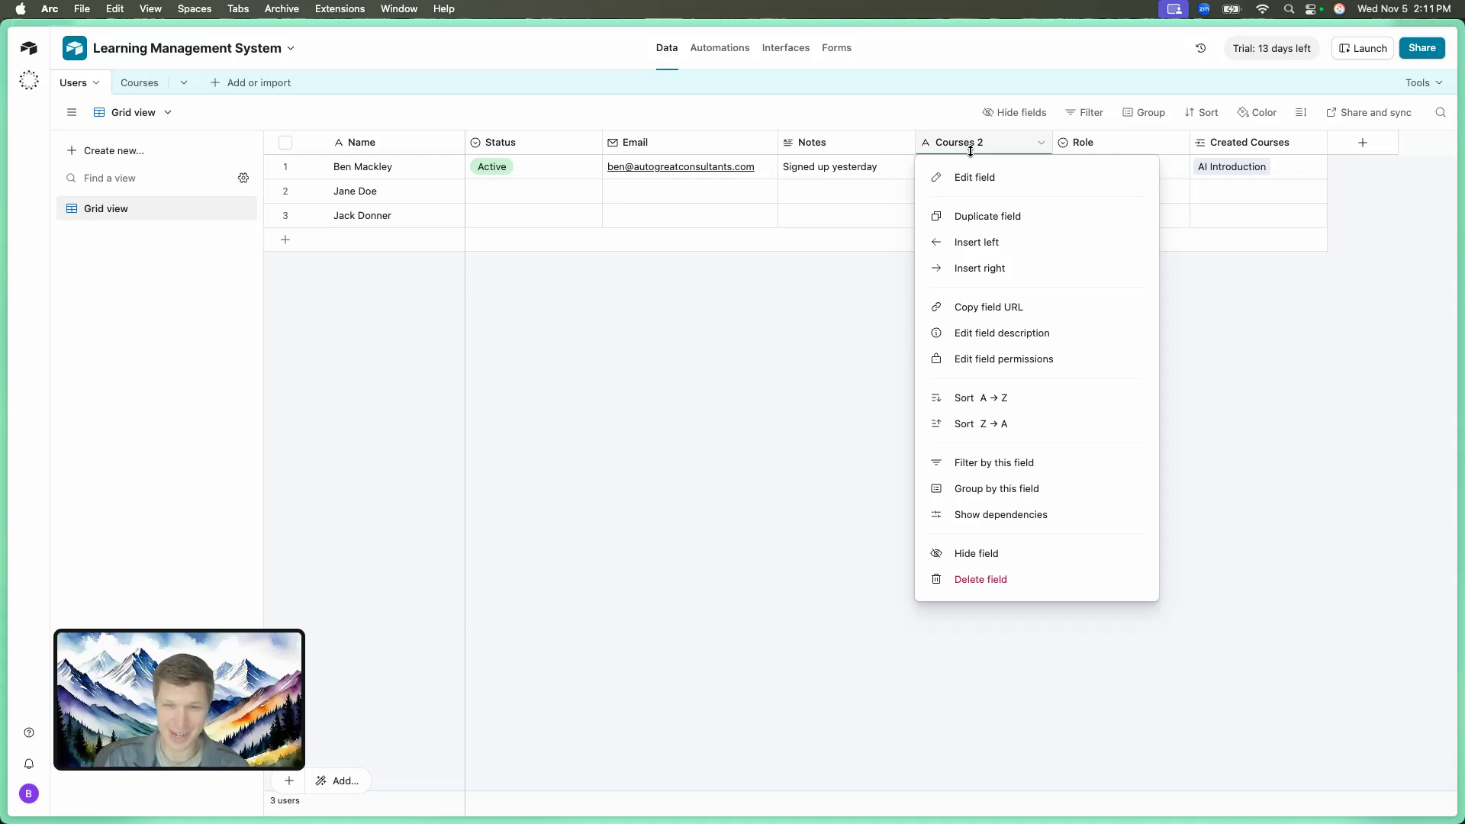
pyautogui.click(983, 580)
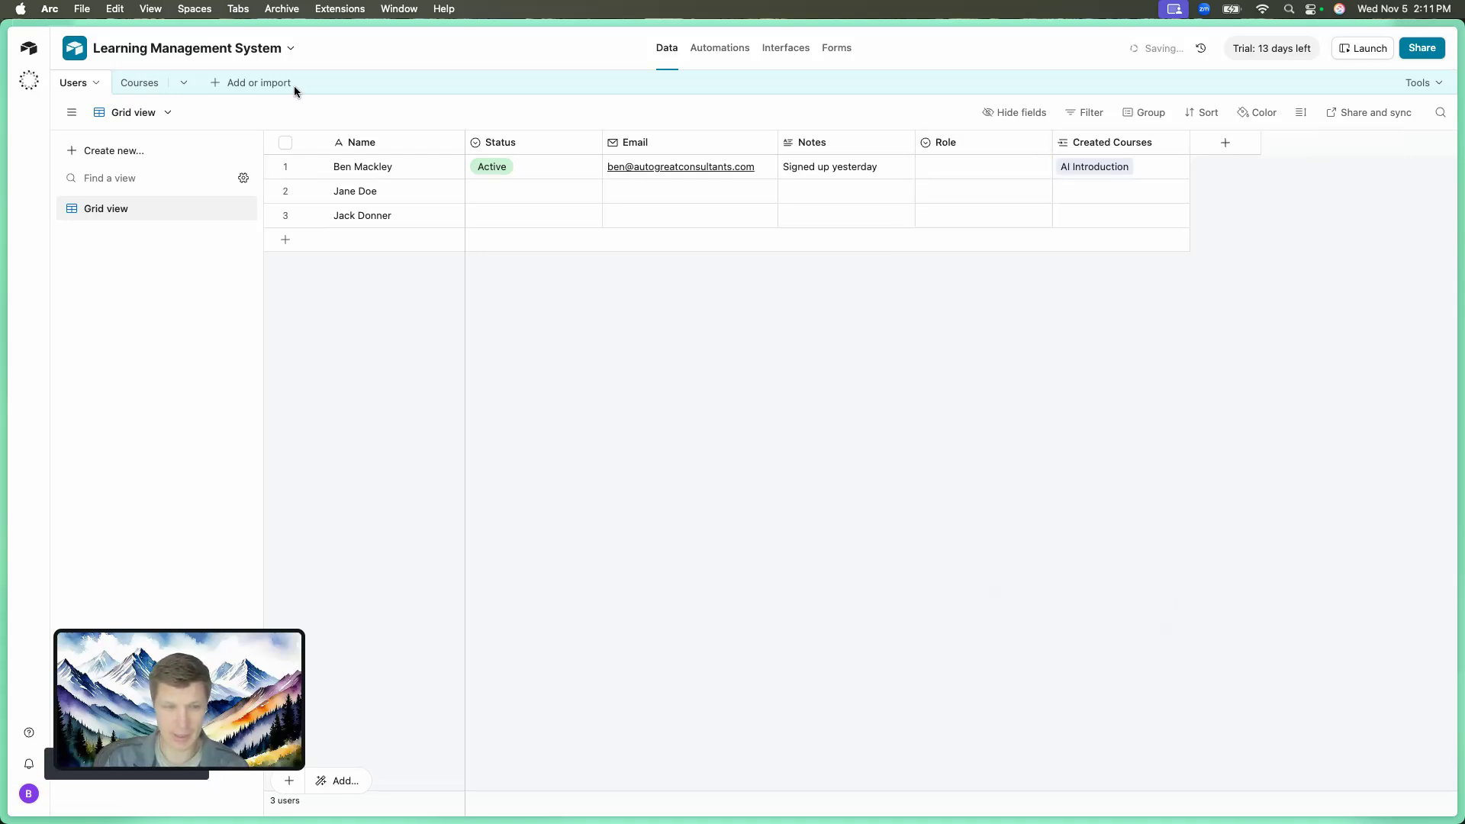
# Return to the Courses table and bring up the choices for adding a new table.
pyautogui.click(152, 90)
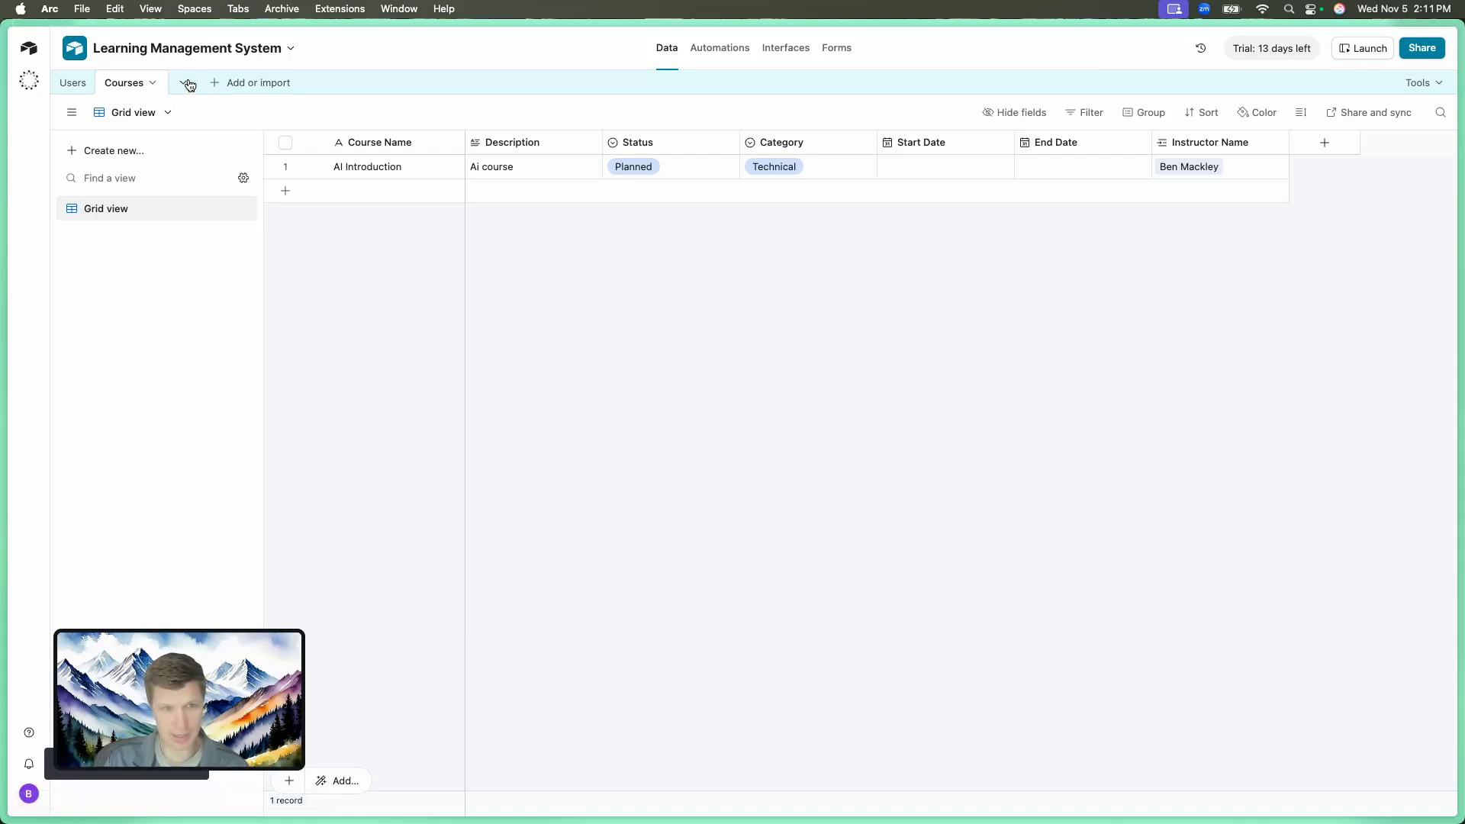
pyautogui.click(183, 84)
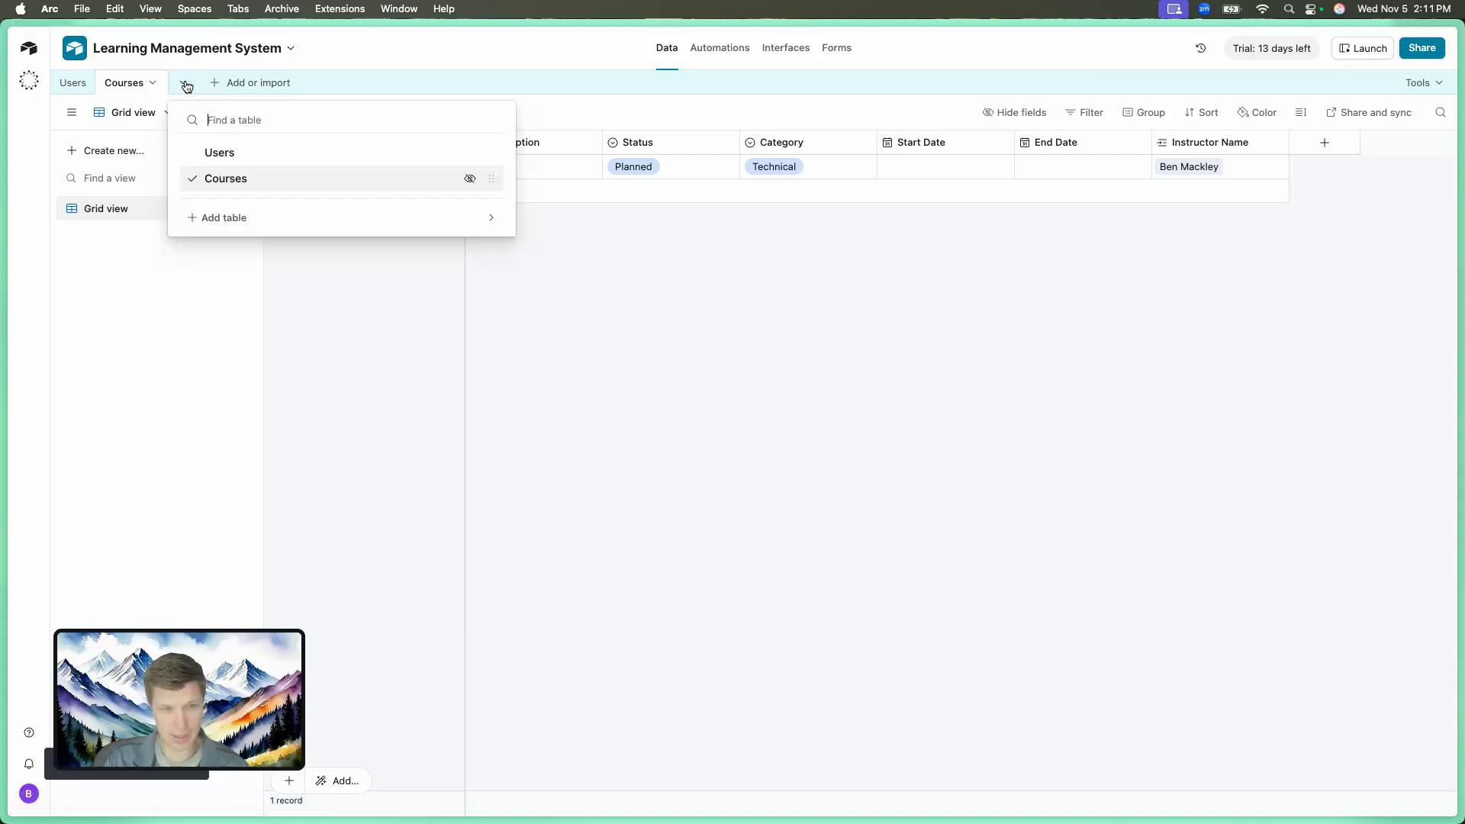
pyautogui.click(238, 216)
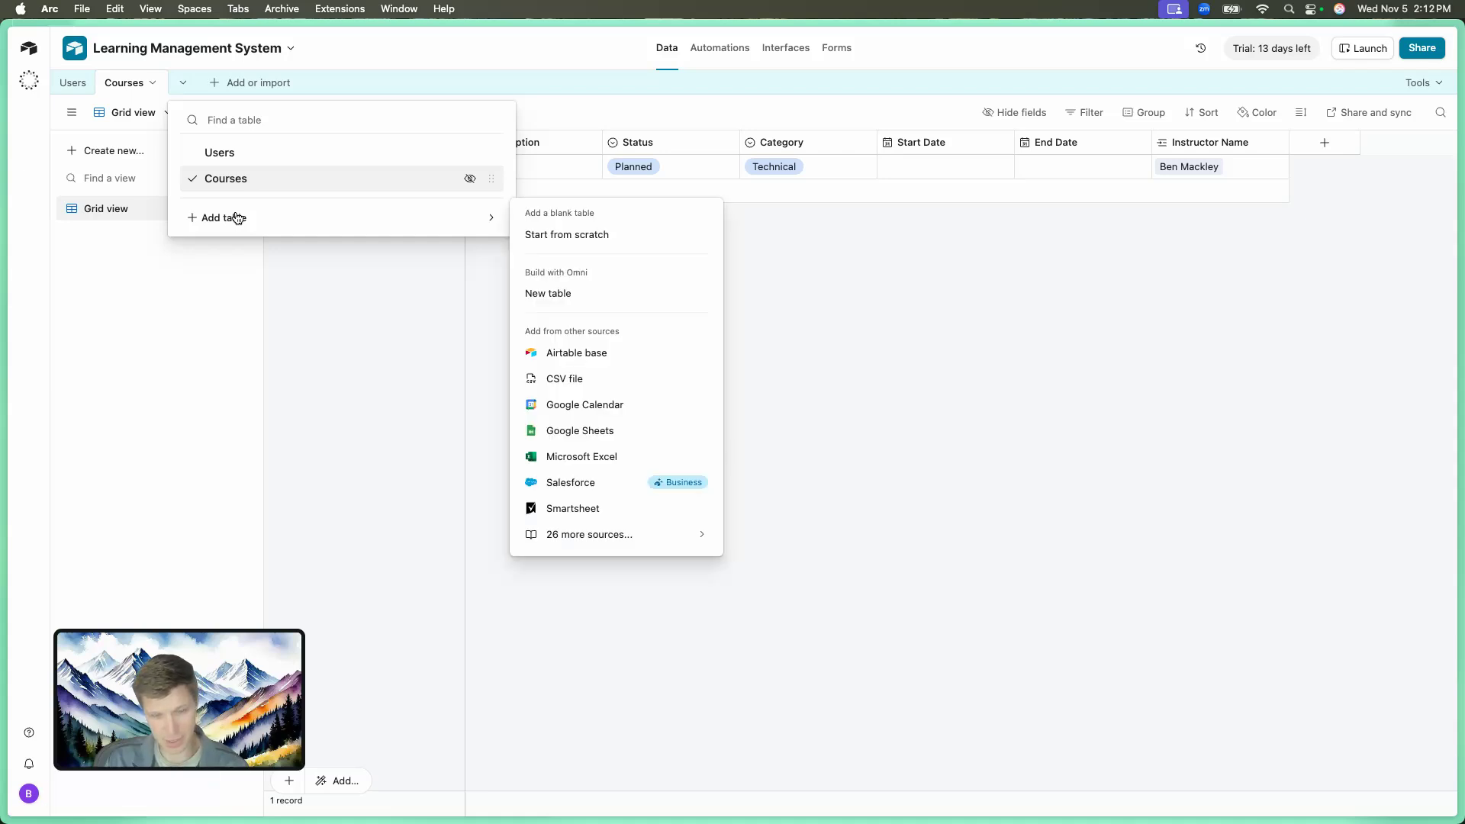
# Create a blank table named Enrollments and delete its extra attachment-summary column.
pyautogui.click(552, 238)
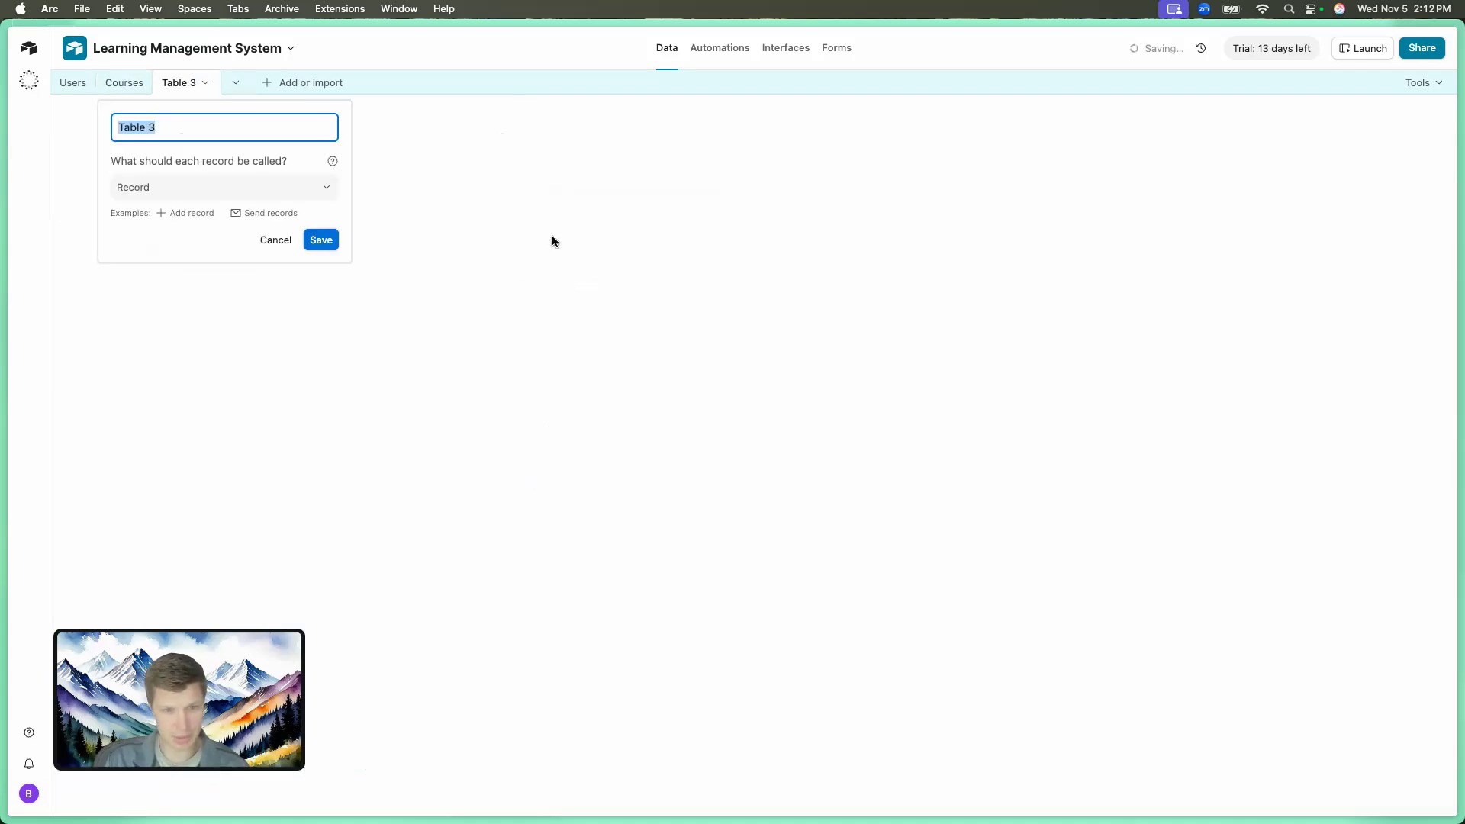
pyautogui.write('Enrollments')
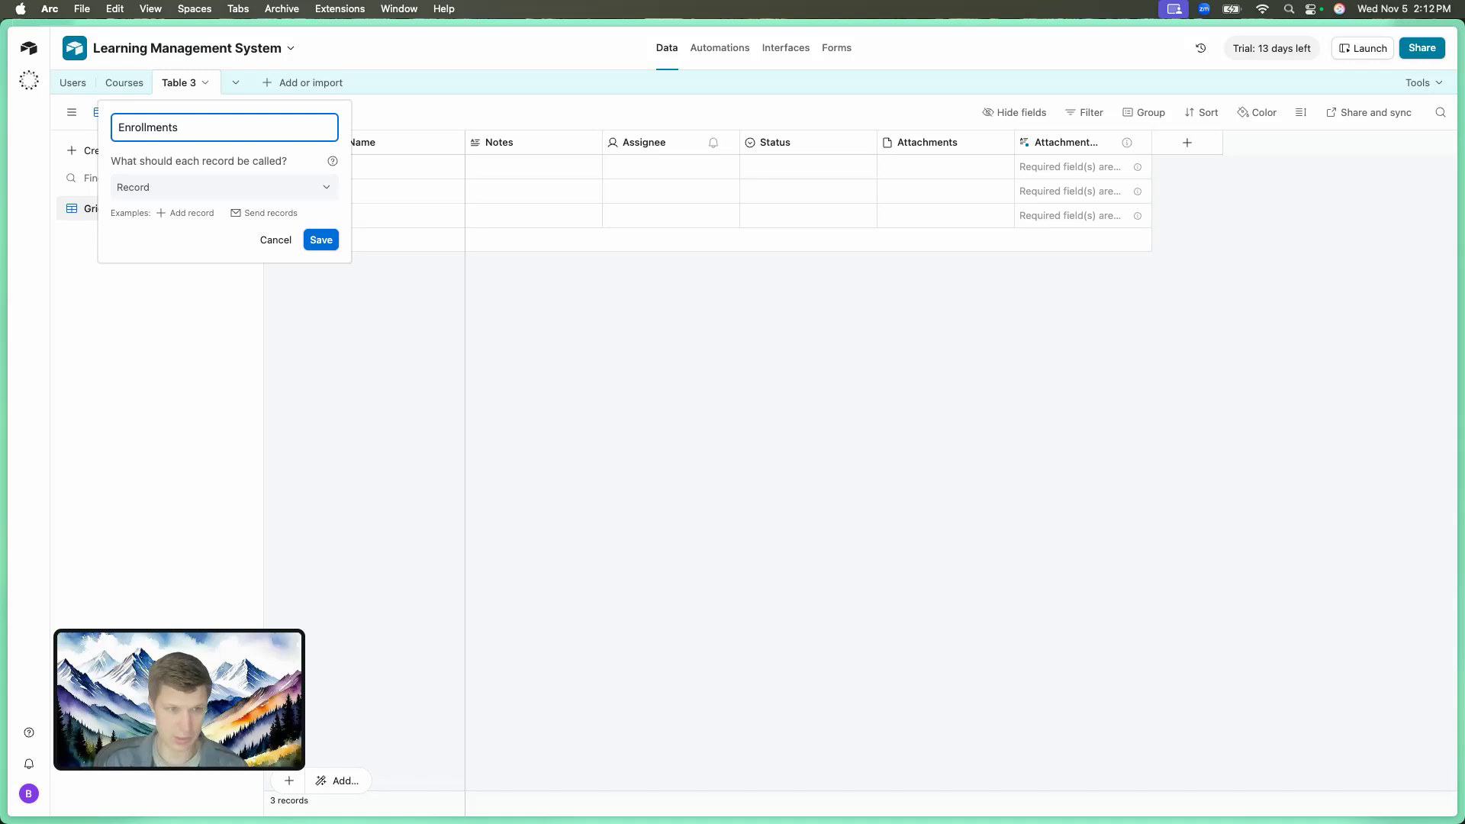
pyautogui.click(314, 246)
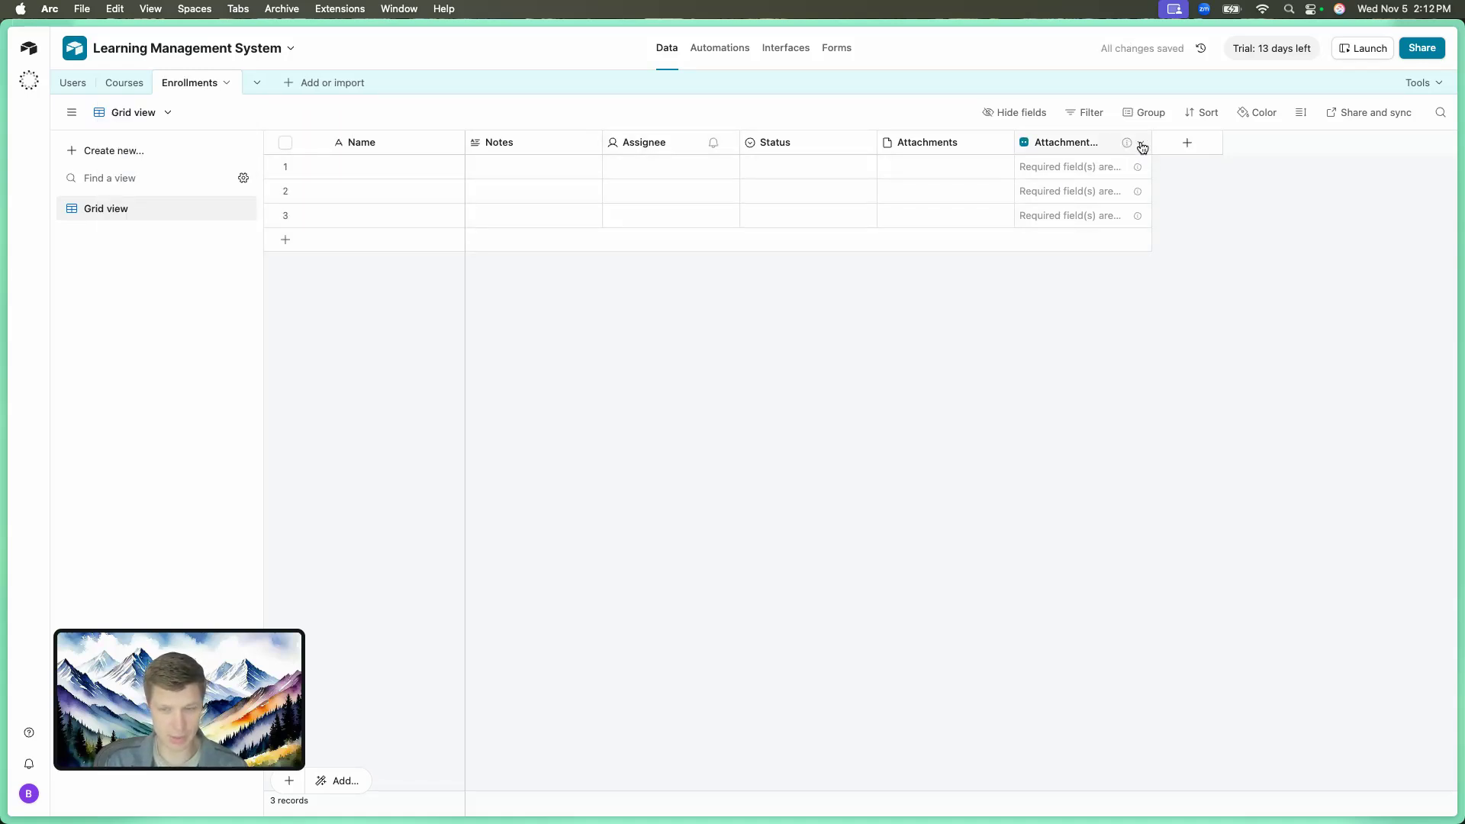
pyautogui.click(1140, 143)
pyautogui.click(1115, 672)
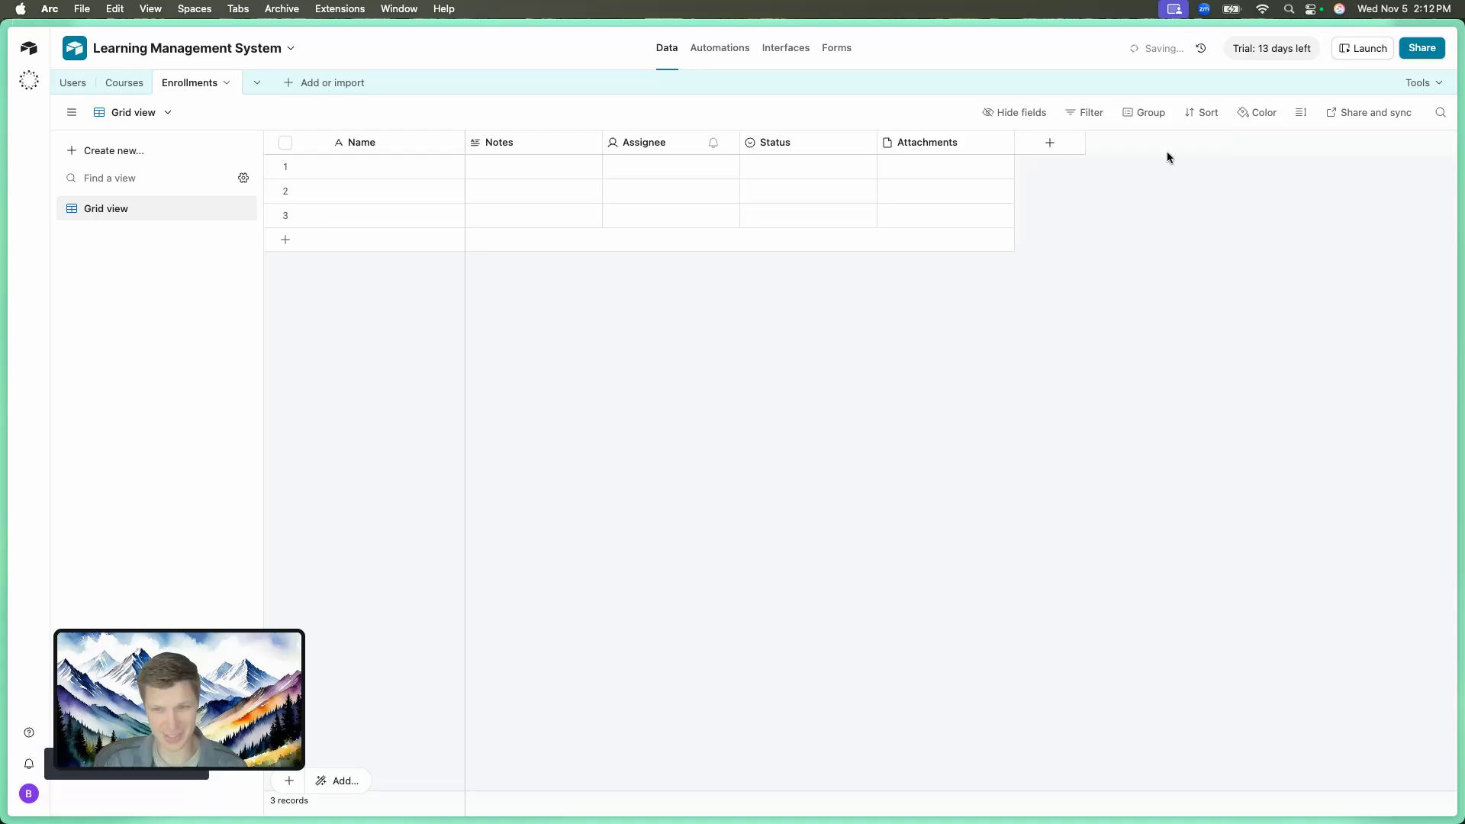
# Add a Course field linking each enrollment to a single Courses record, skipping lookup fields.
pyautogui.click(1053, 144)
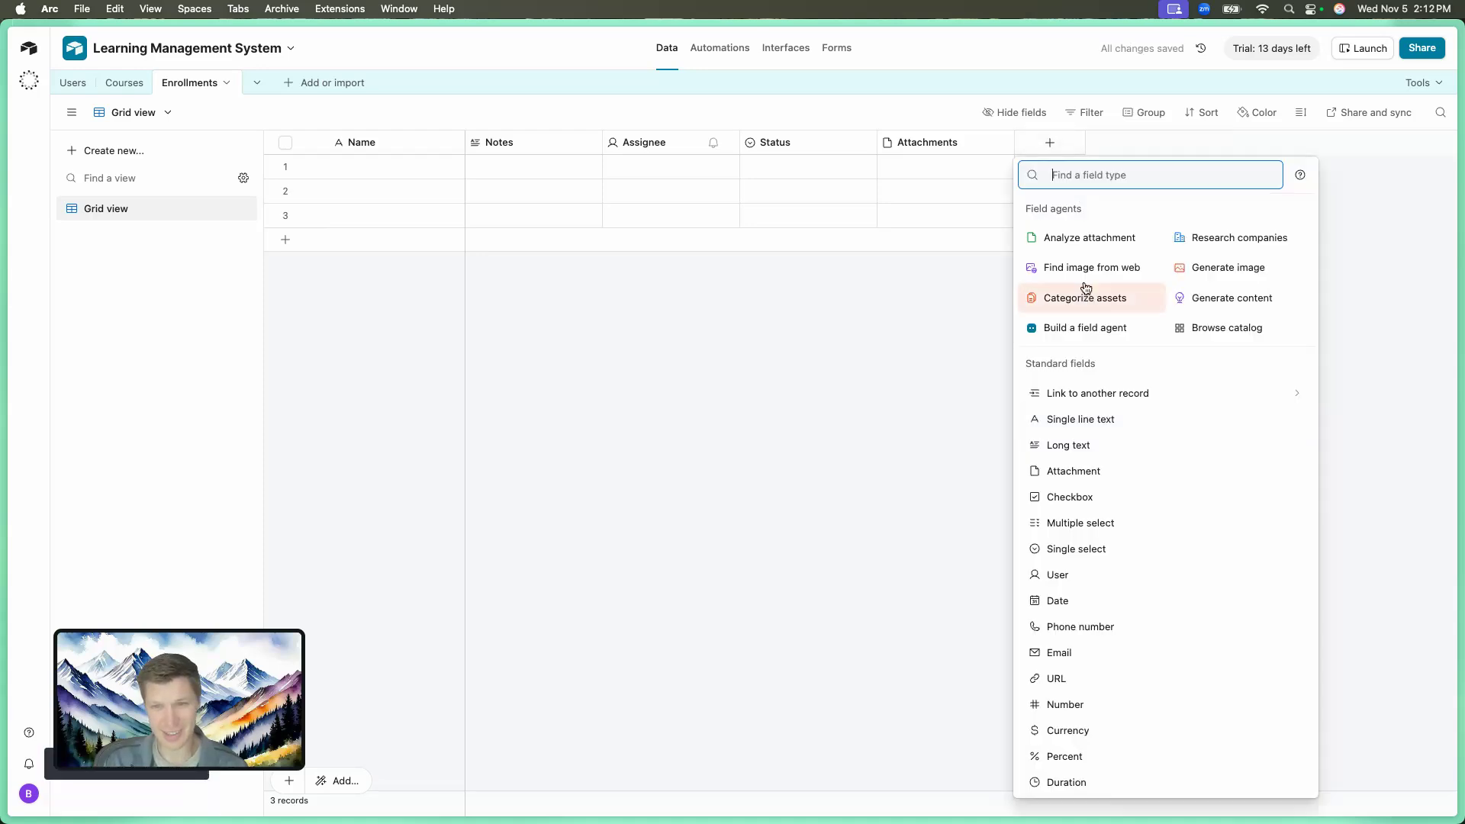
pyautogui.write('linked')
pyautogui.click(1128, 212)
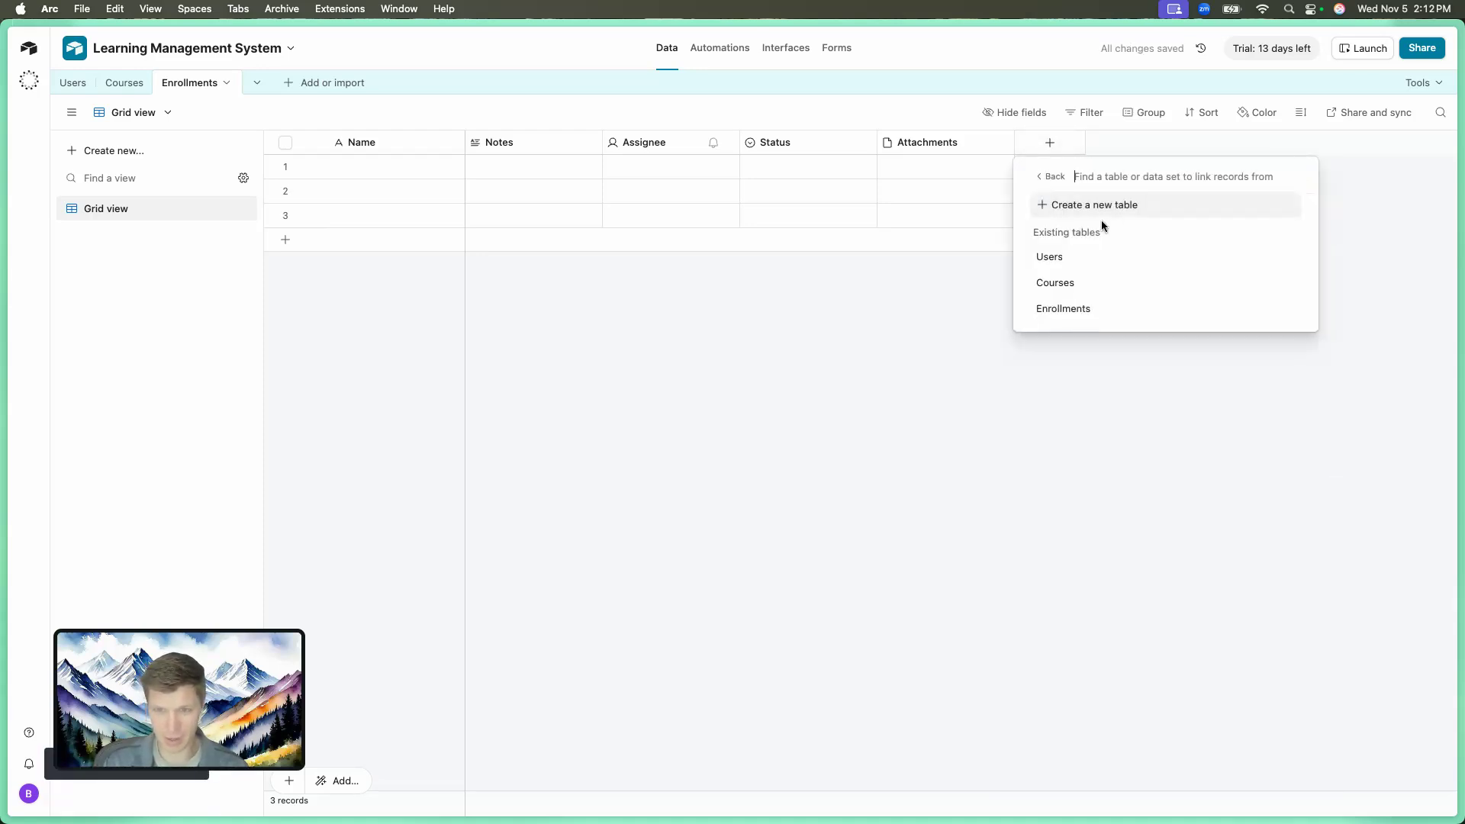
pyautogui.click(1060, 284)
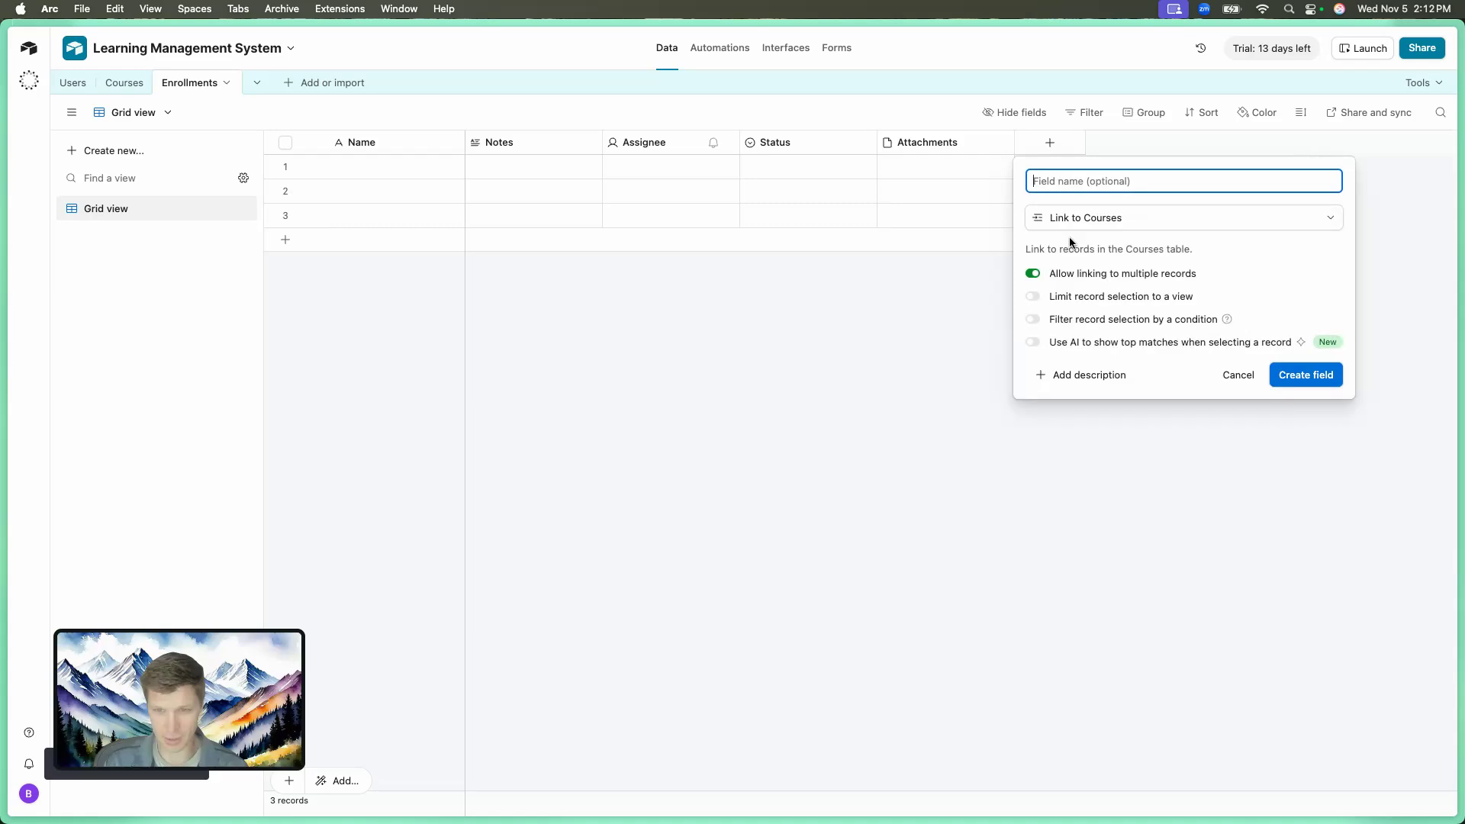
pyautogui.write('Course')
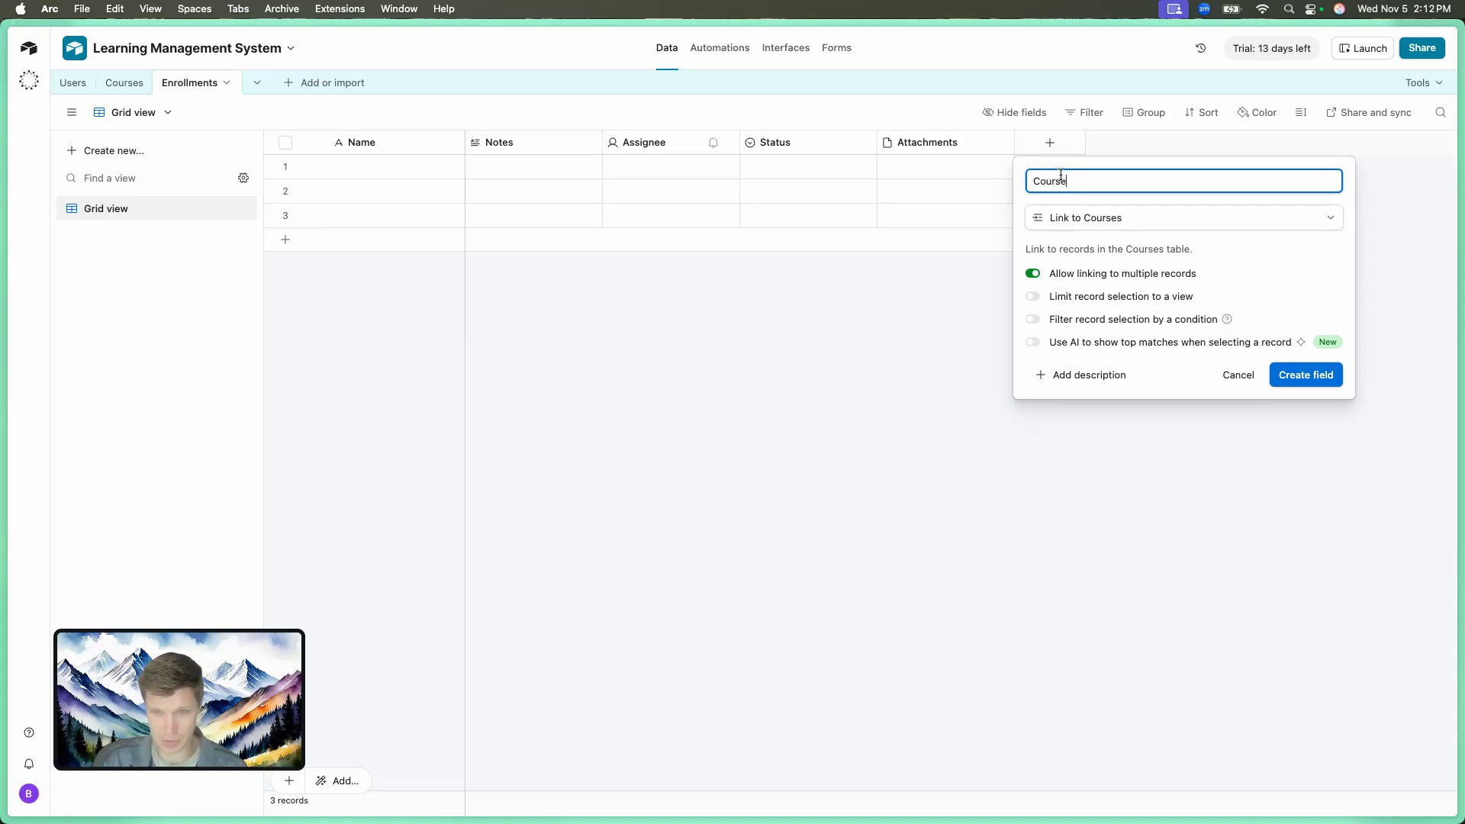
pyautogui.click(1036, 275)
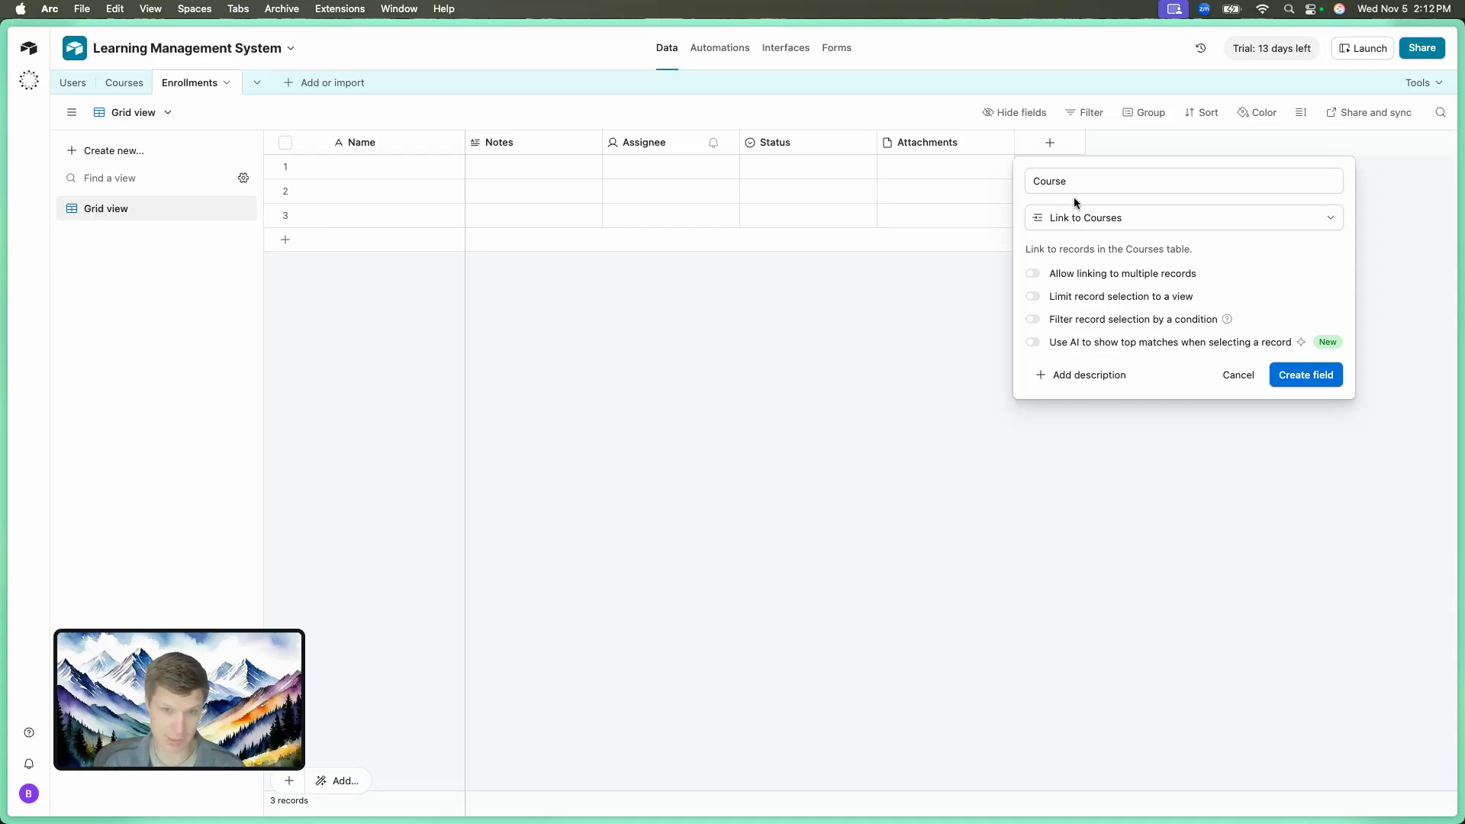
pyautogui.click(1290, 374)
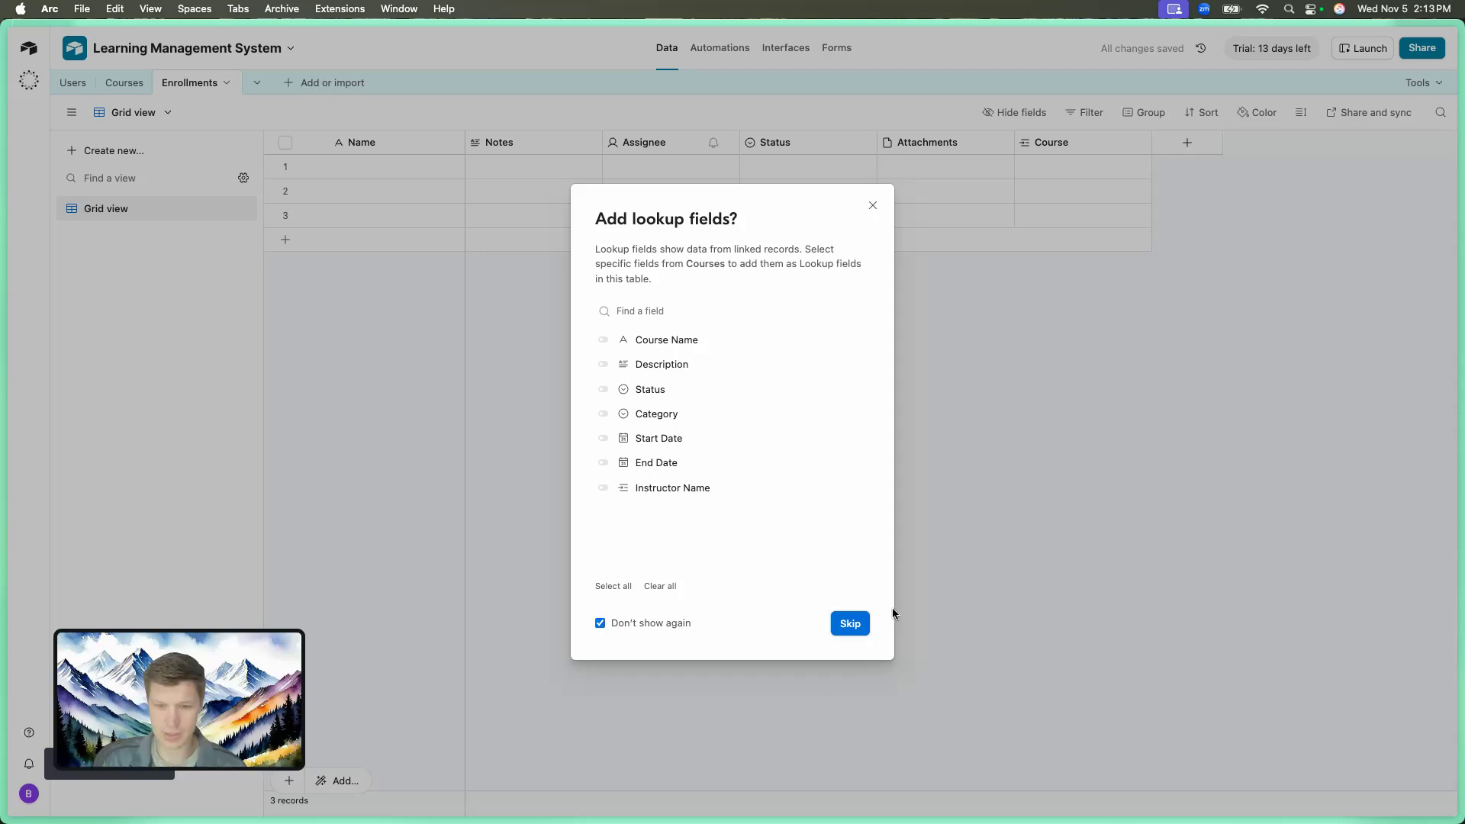
pyautogui.click(850, 623)
pyautogui.click(1185, 147)
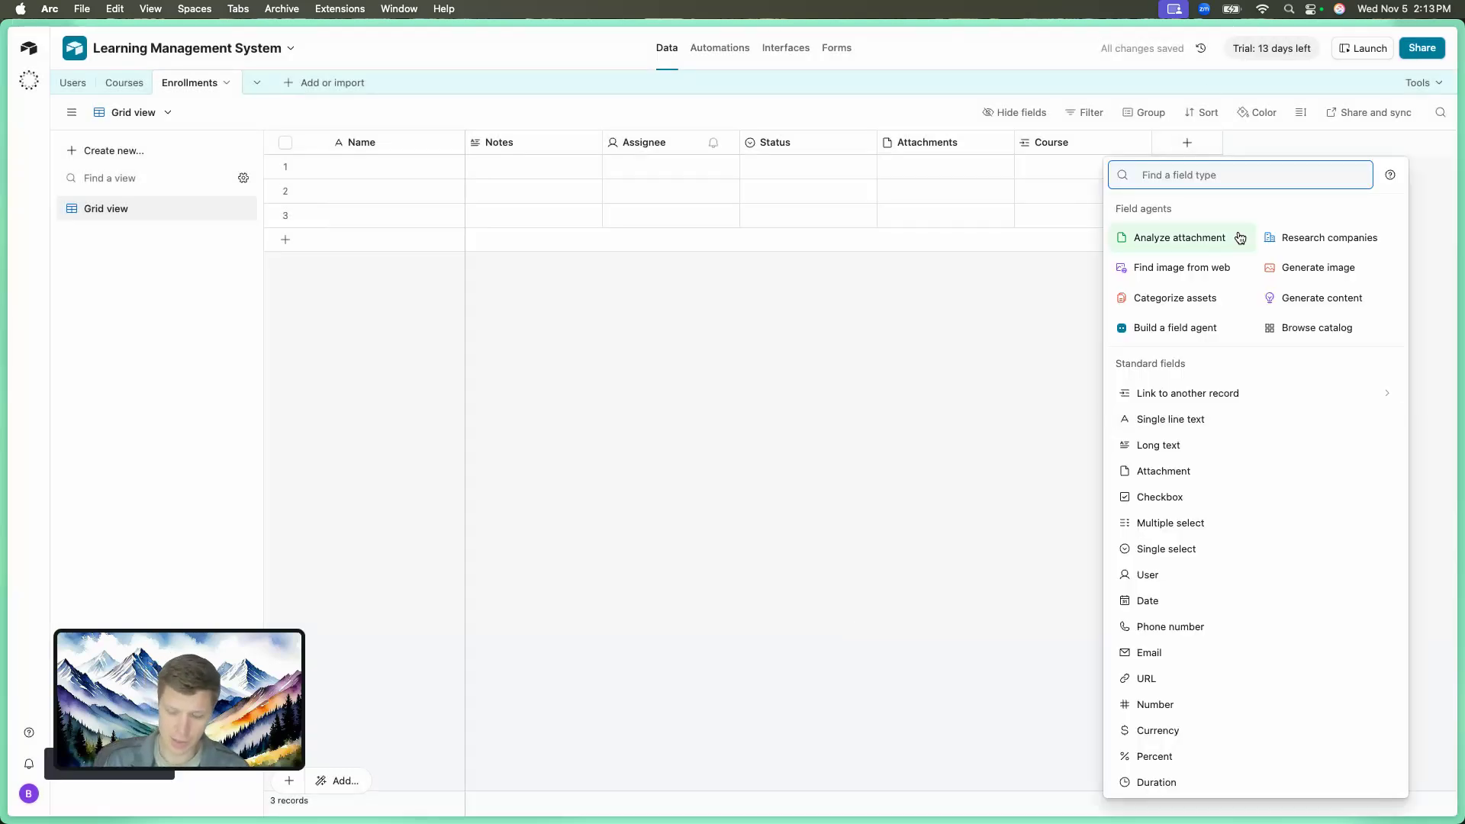
# Start a new link field to the Users table named Student.
pyautogui.write('Stud')
pyautogui.press('BackSpace')
pyautogui.press('BackSpace')
pyautogui.press('BackSpace')
pyautogui.press('BackSpace')
pyautogui.write('F')
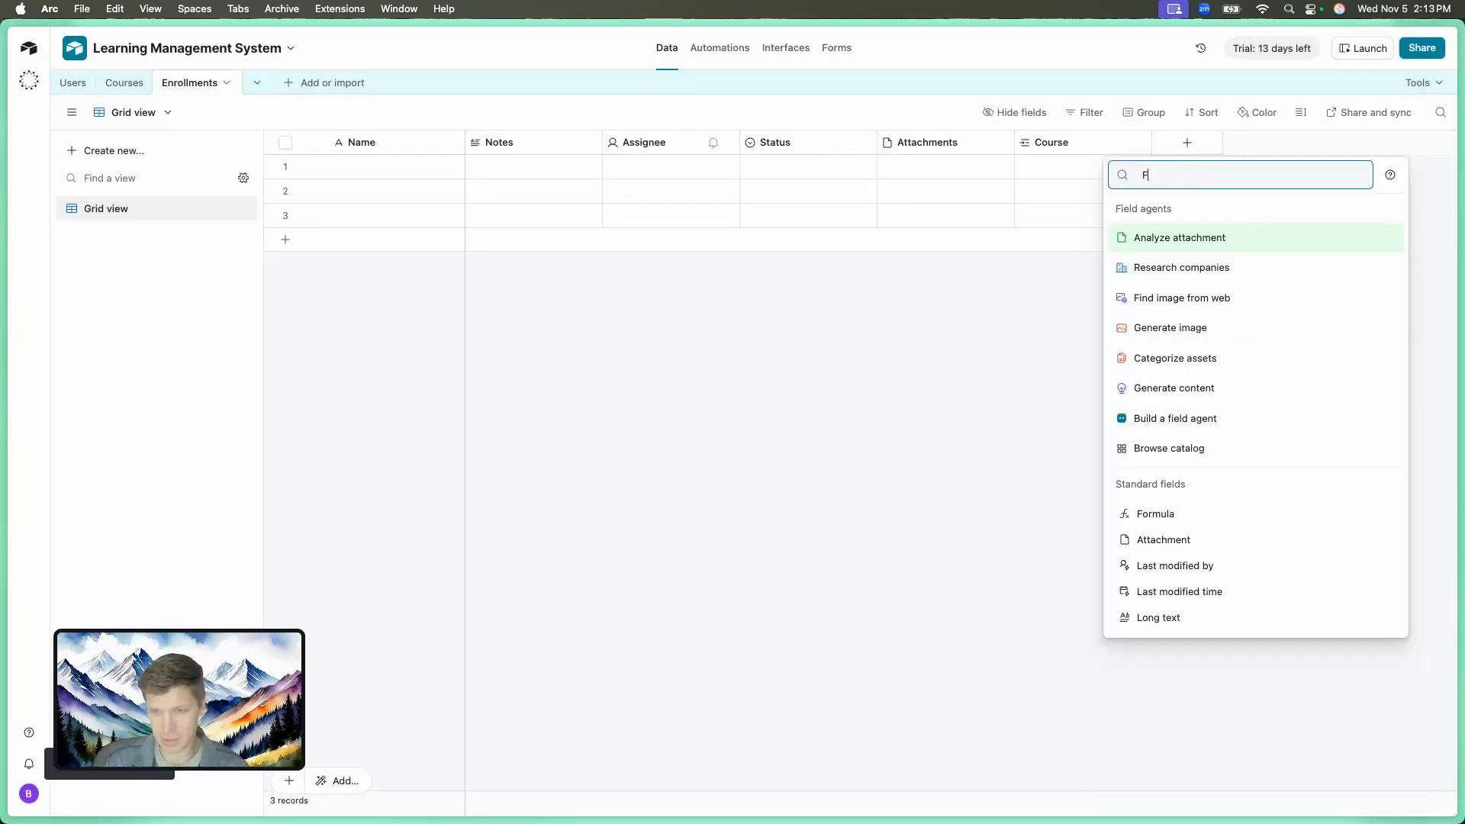
pyautogui.press('BackSpace')
pyautogui.write('Link')
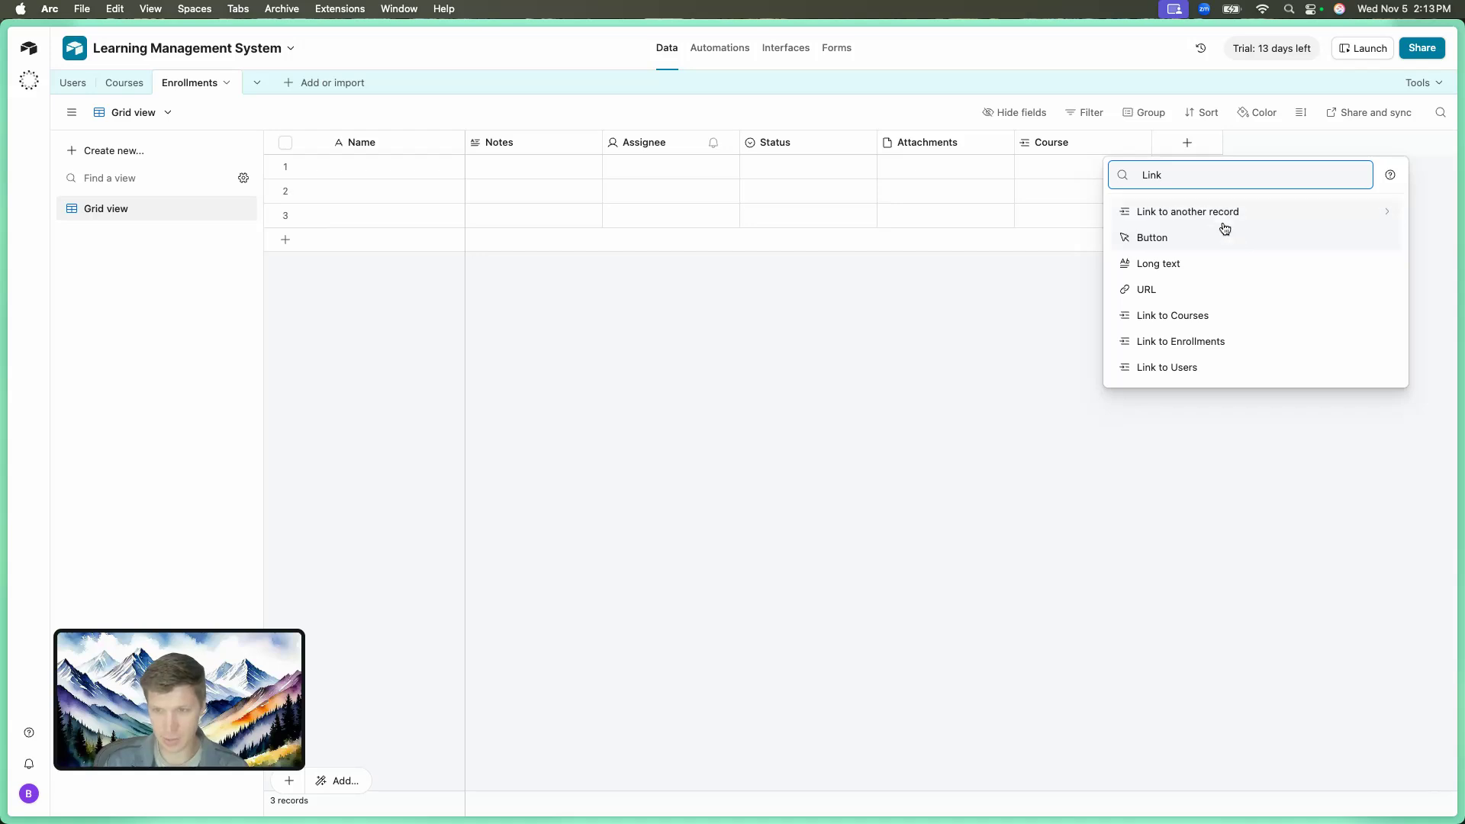
pyautogui.click(1221, 214)
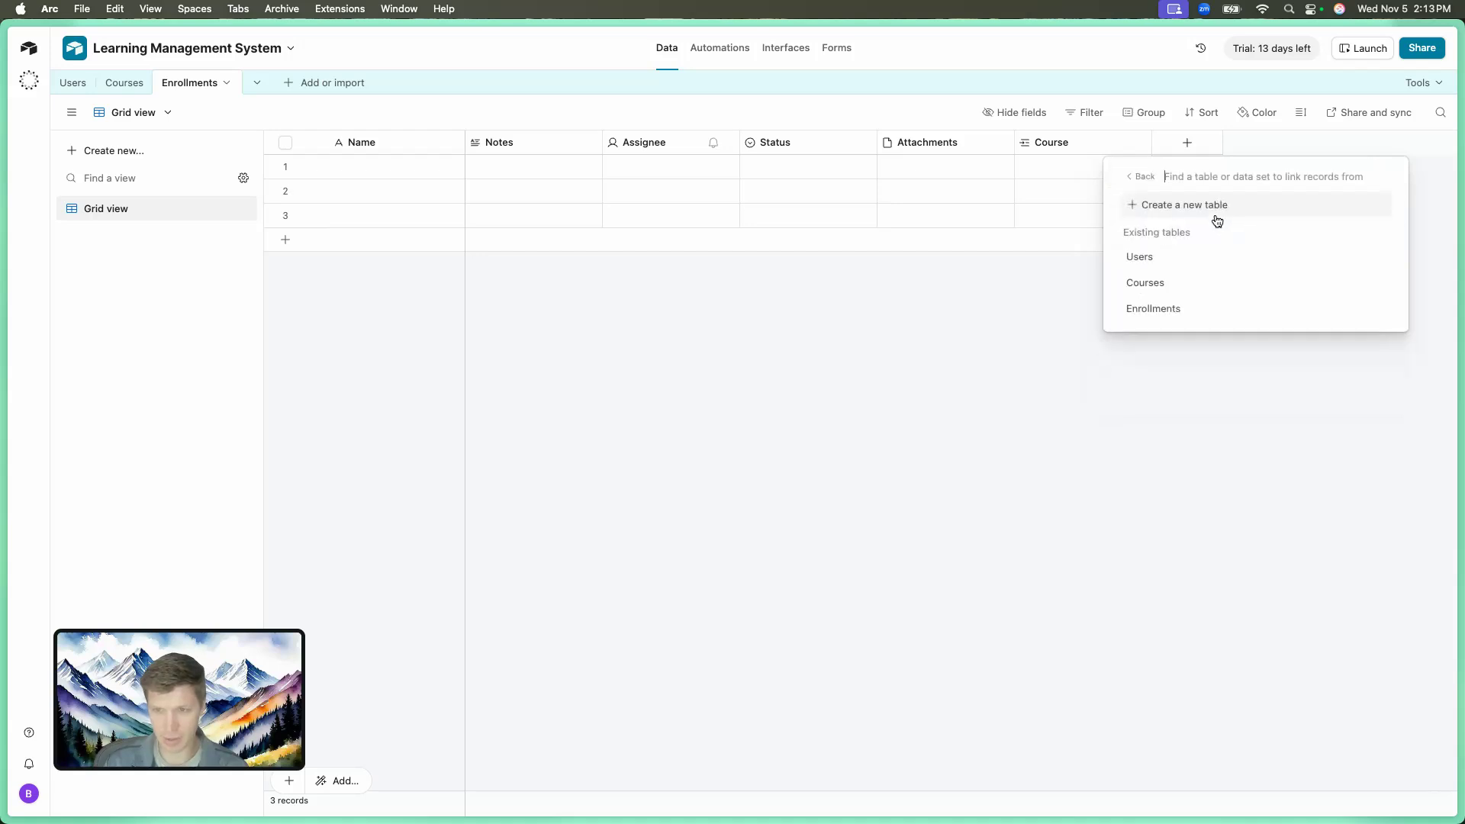
pyautogui.click(1156, 263)
pyautogui.write('Student')
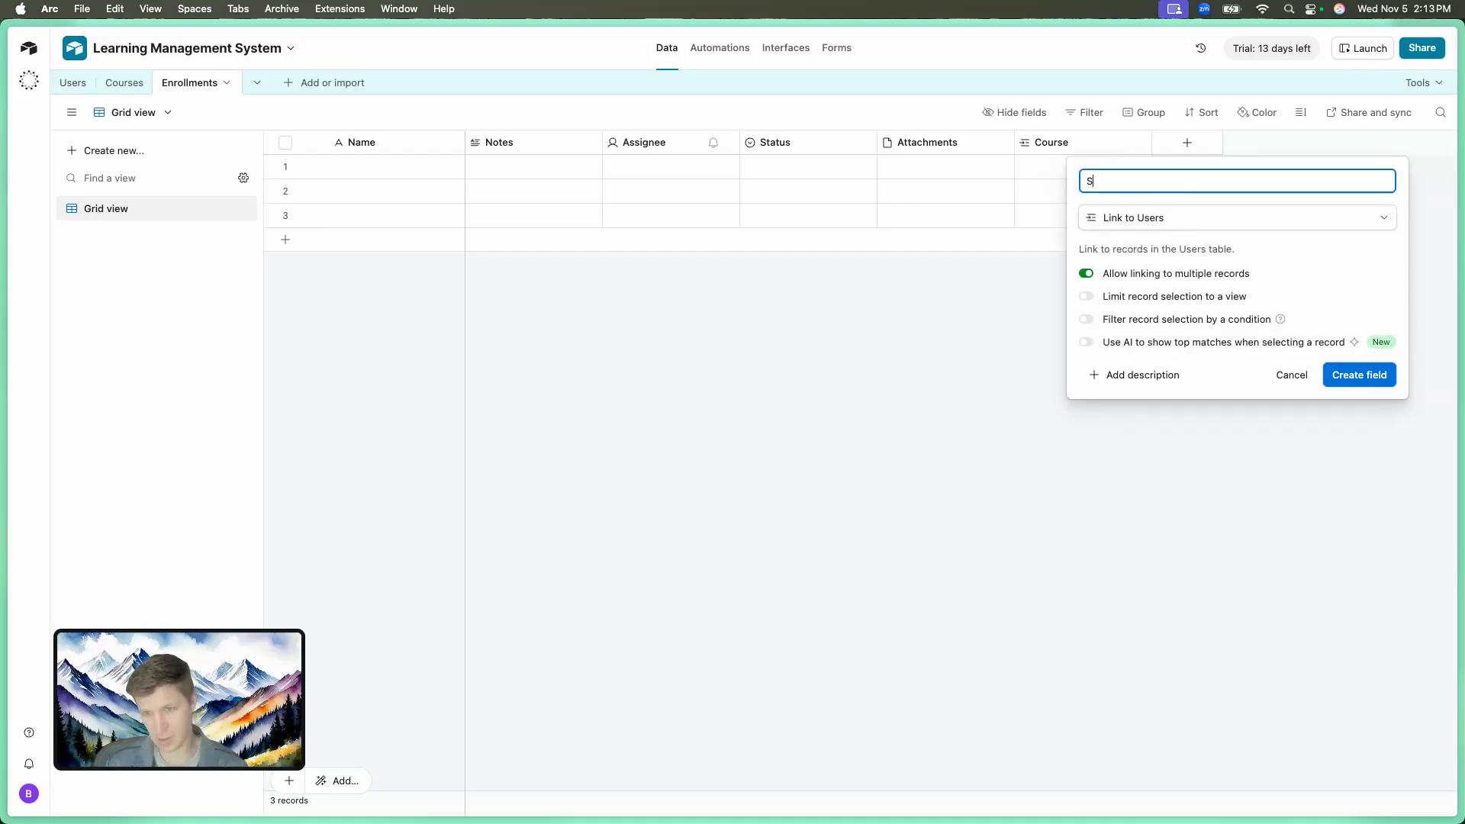
# Allow one student per enrollment, limit choices to the Grid view, and create the field.
pyautogui.click(1085, 274)
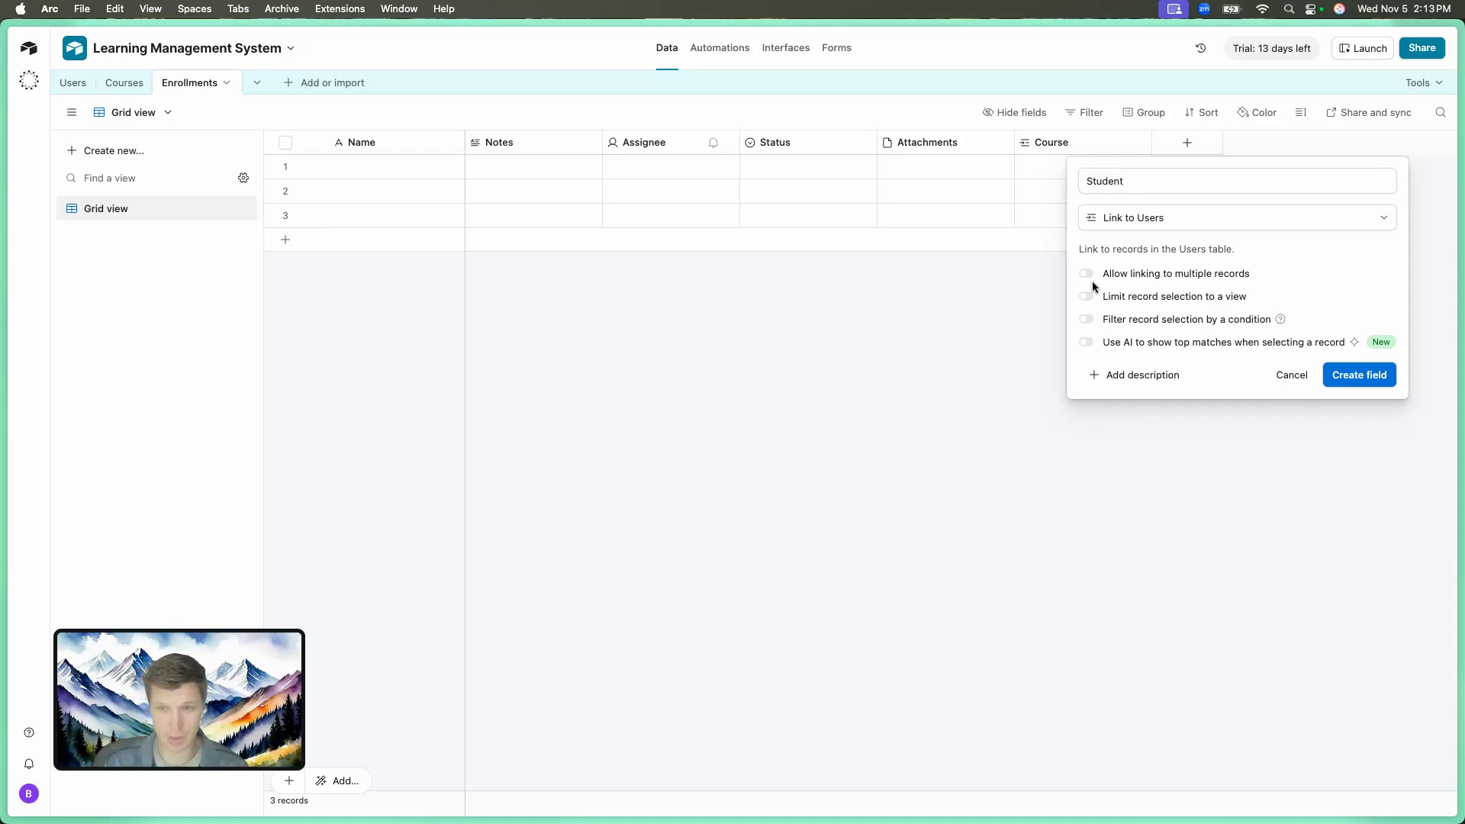
pyautogui.click(1085, 298)
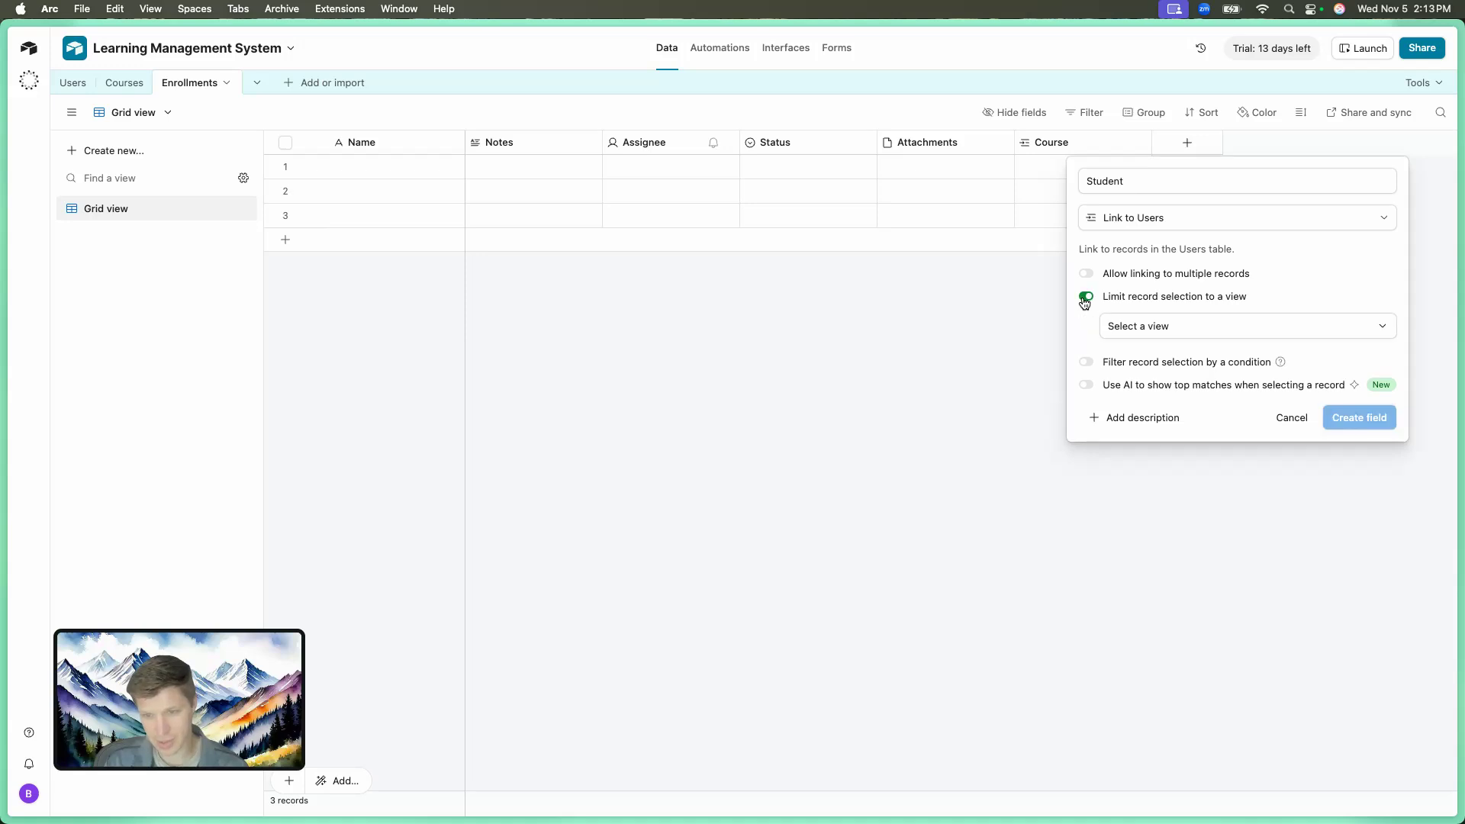
pyautogui.click(1123, 323)
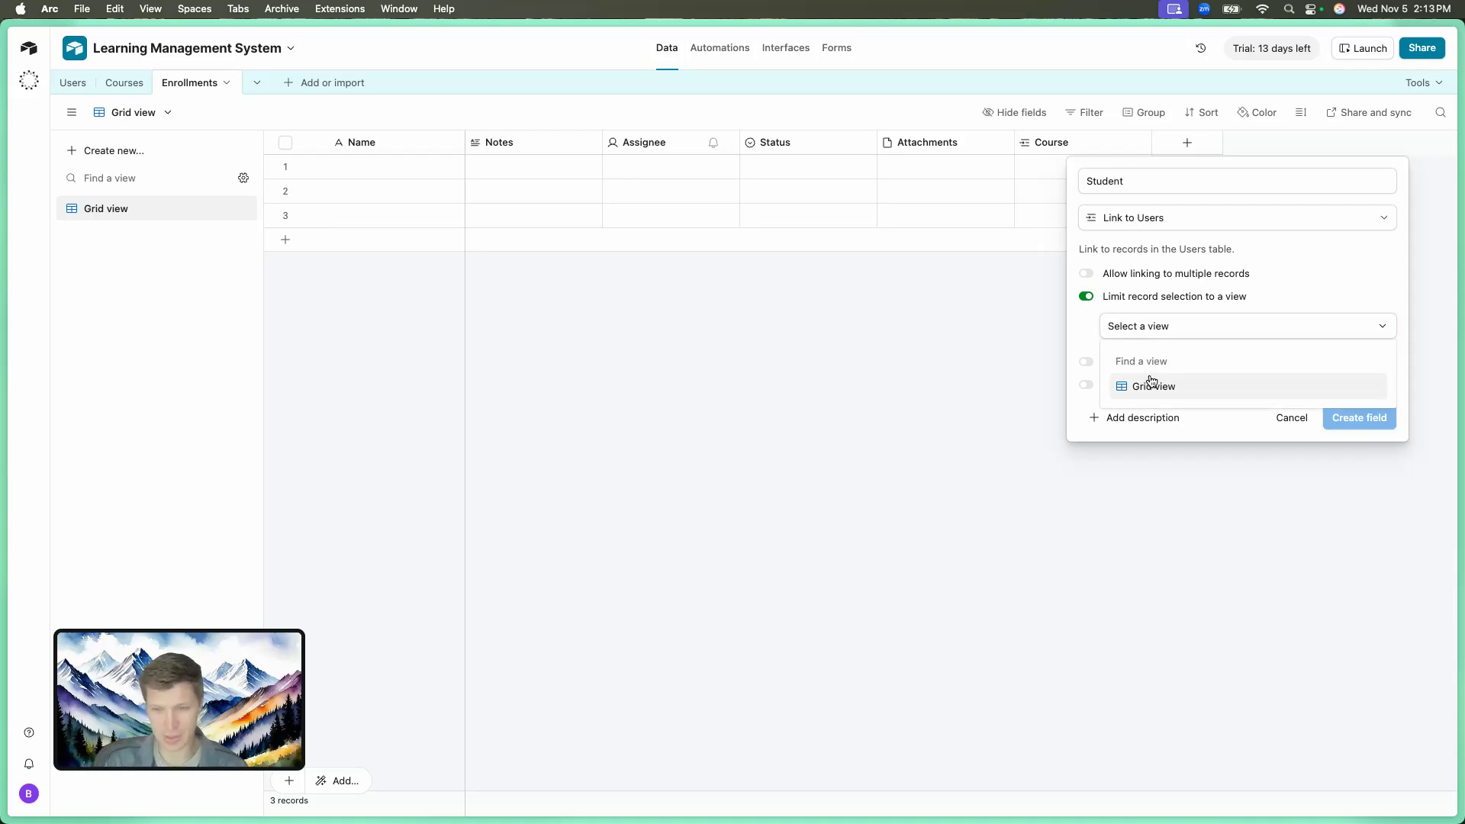
pyautogui.click(1163, 389)
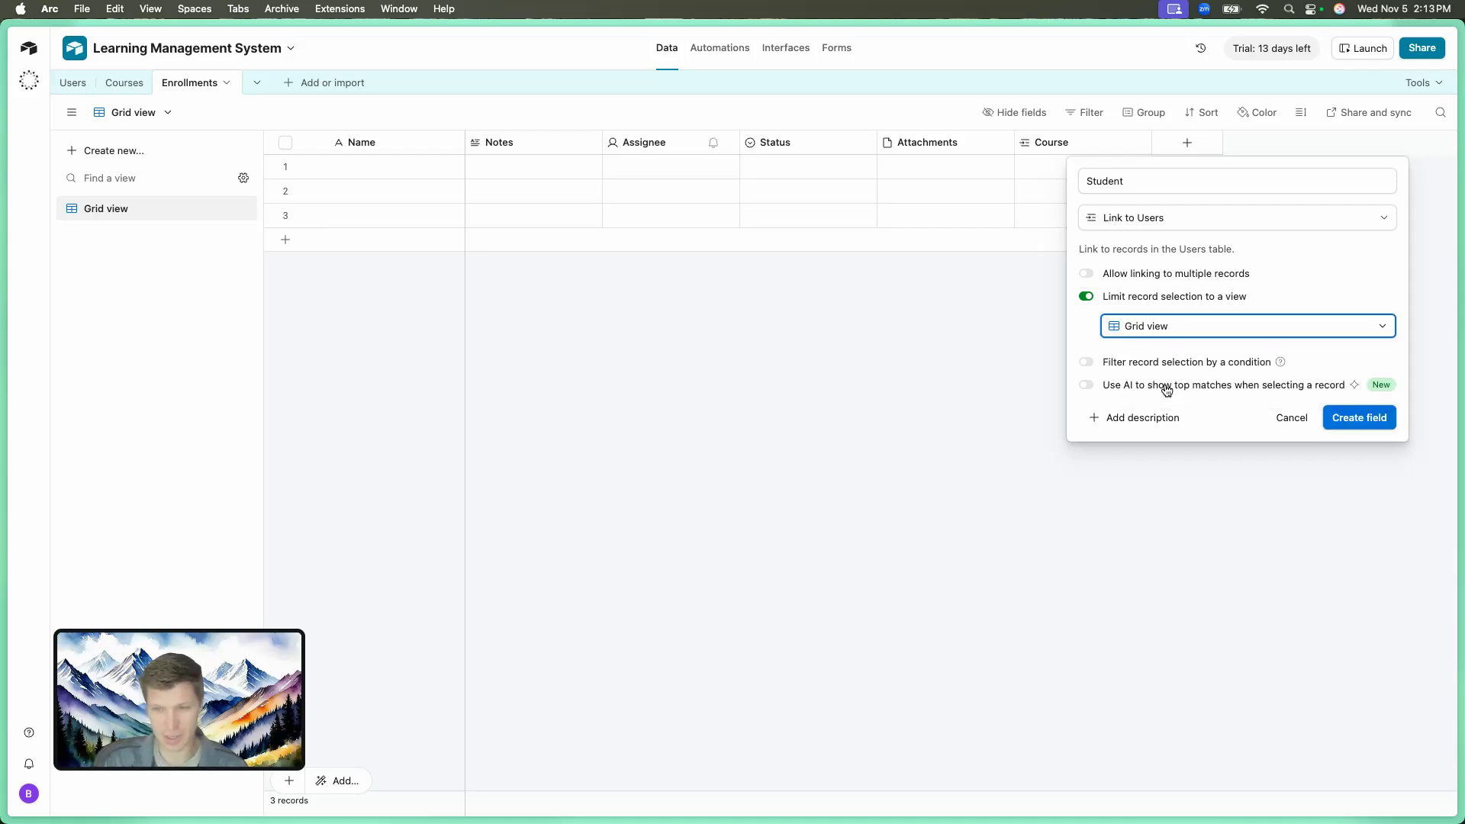
pyautogui.rightClick(1354, 404)
pyautogui.click(1368, 418)
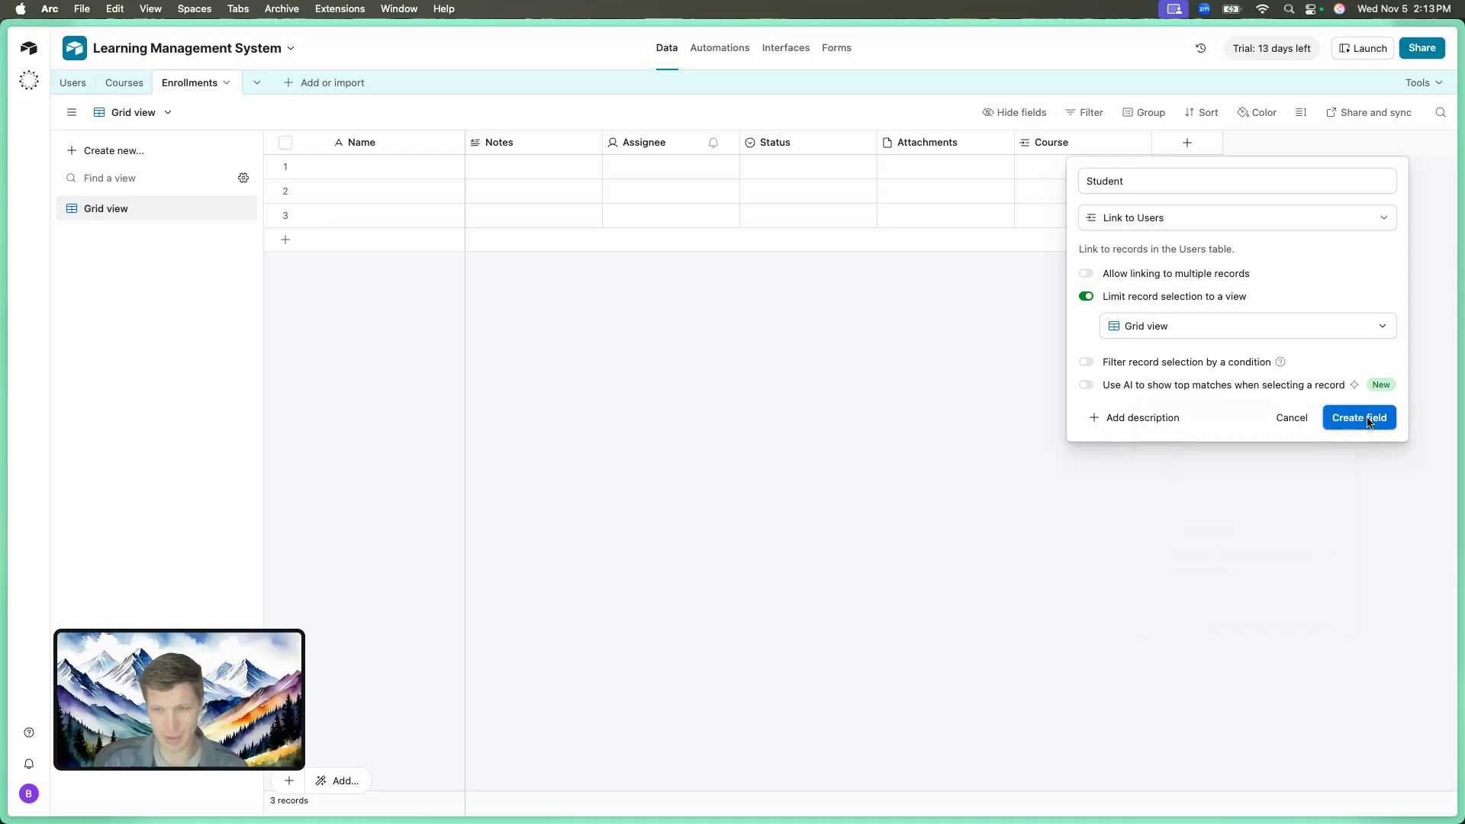
pyautogui.click(1367, 418)
# Rename the Users table's grid view to Student.
pyautogui.click(73, 83)
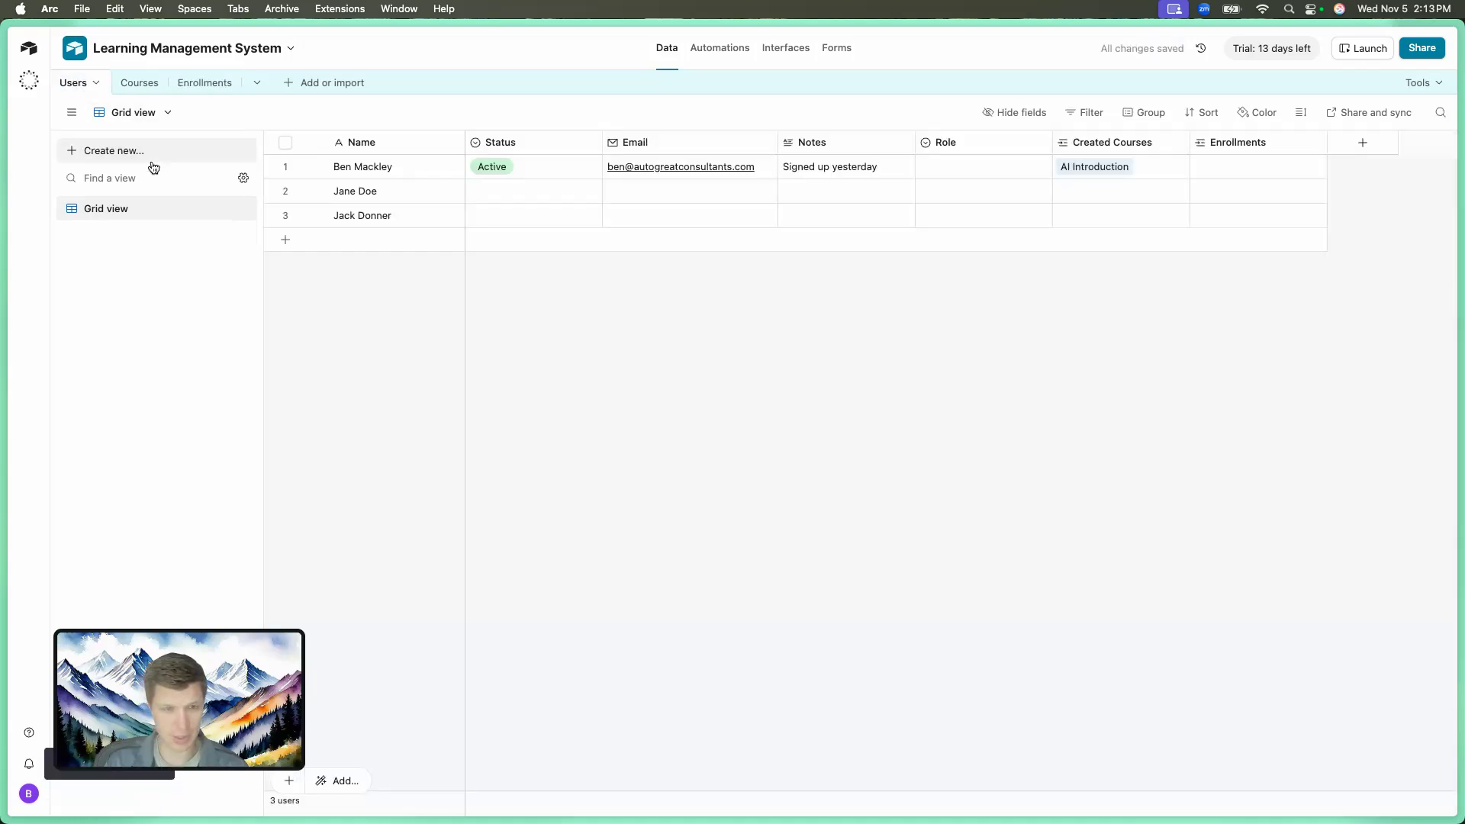
pyautogui.click(223, 209)
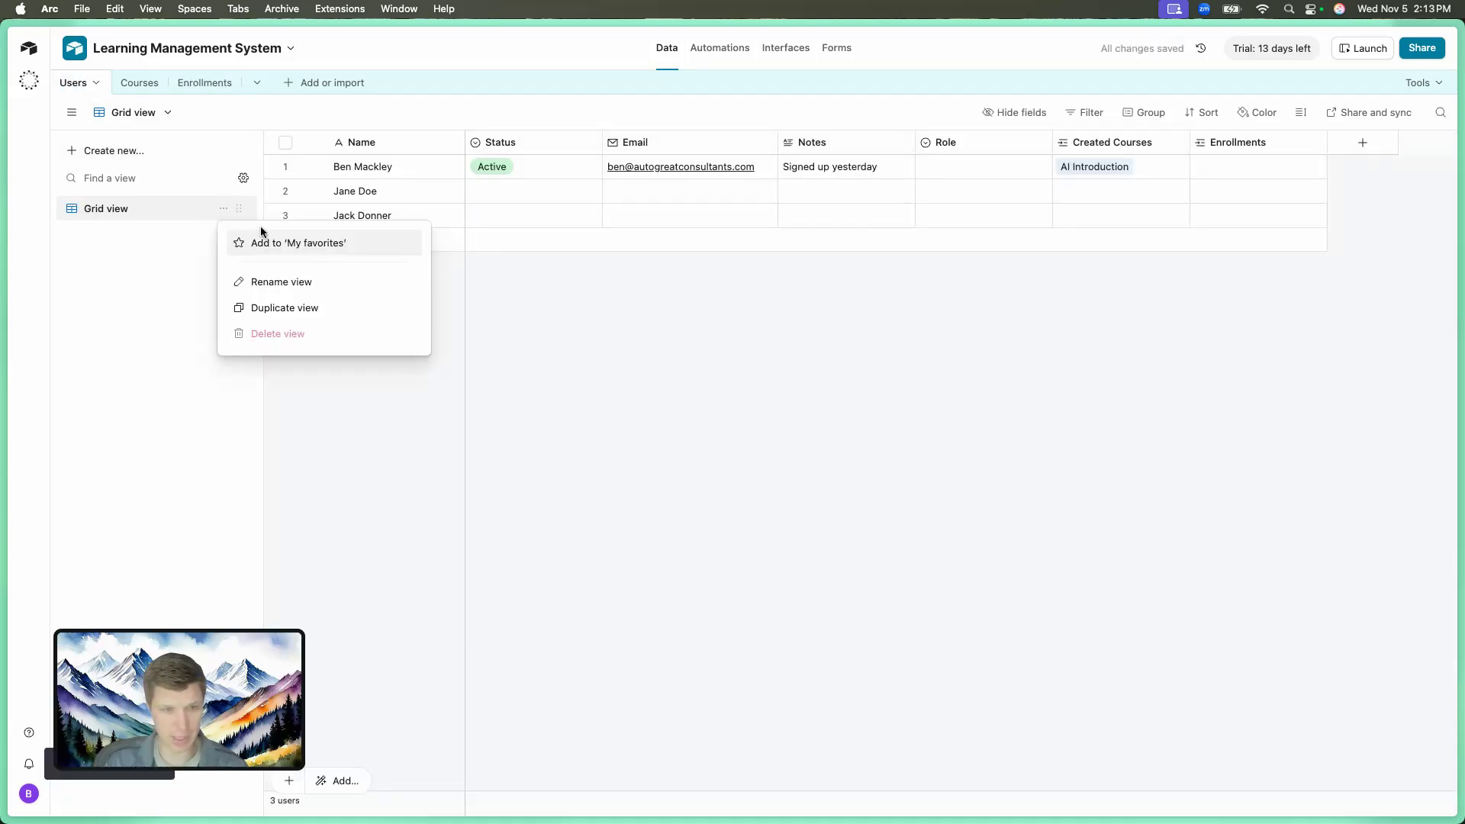
pyautogui.click(286, 273)
pyautogui.write('St')
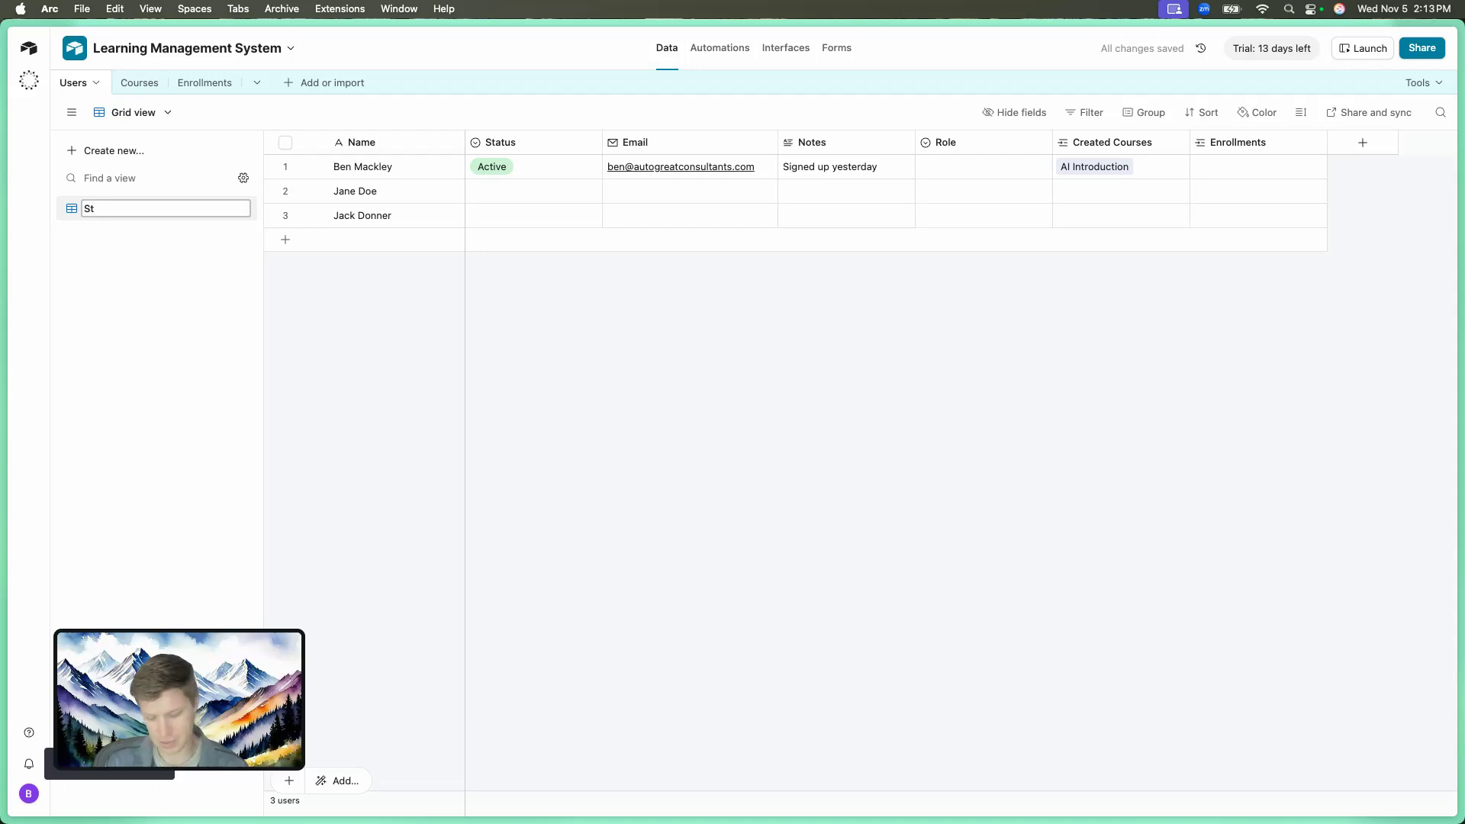
pyautogui.write('udent')
pyautogui.press('Return')
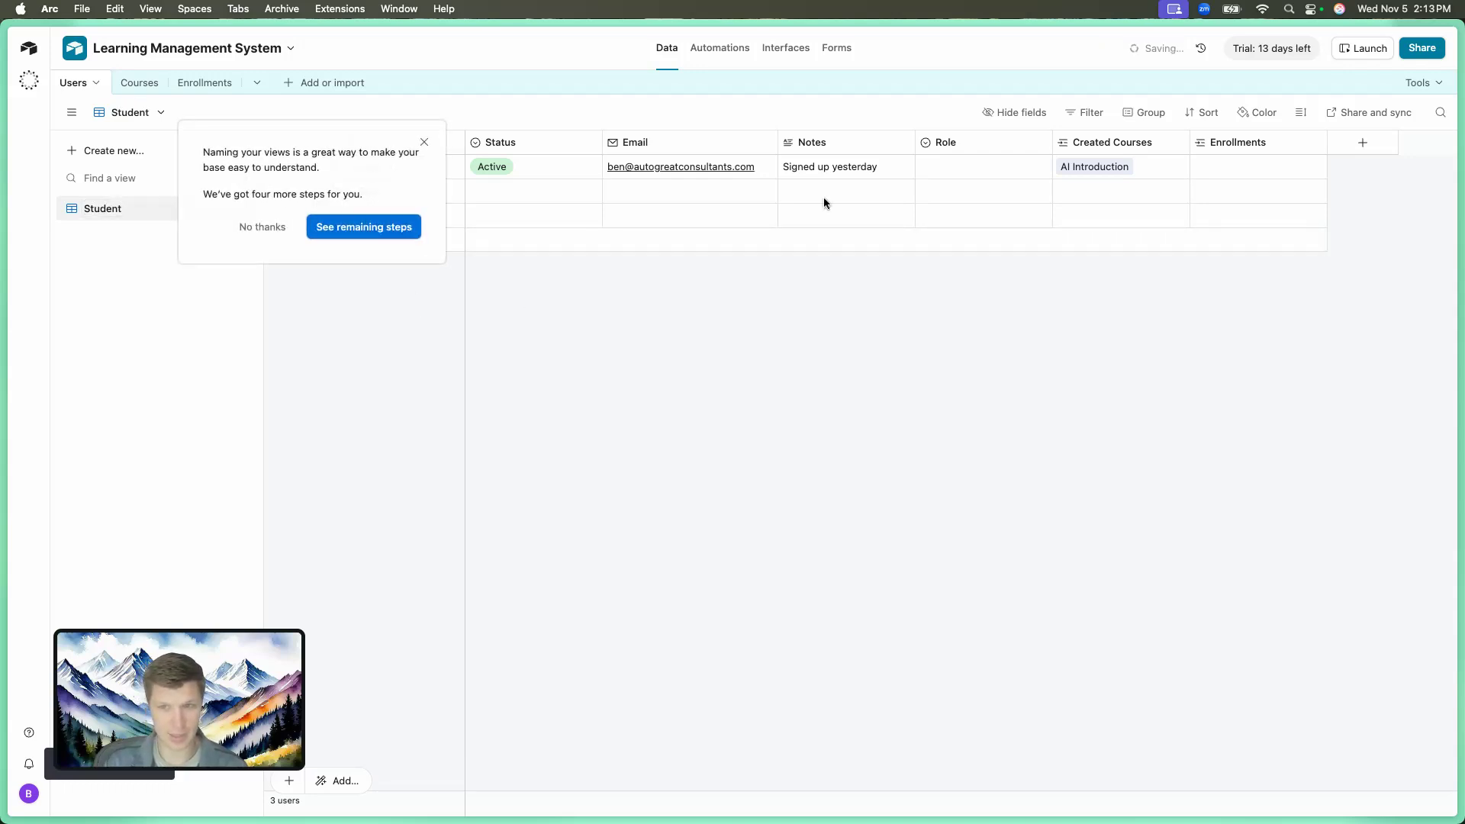
pyautogui.click(908, 357)
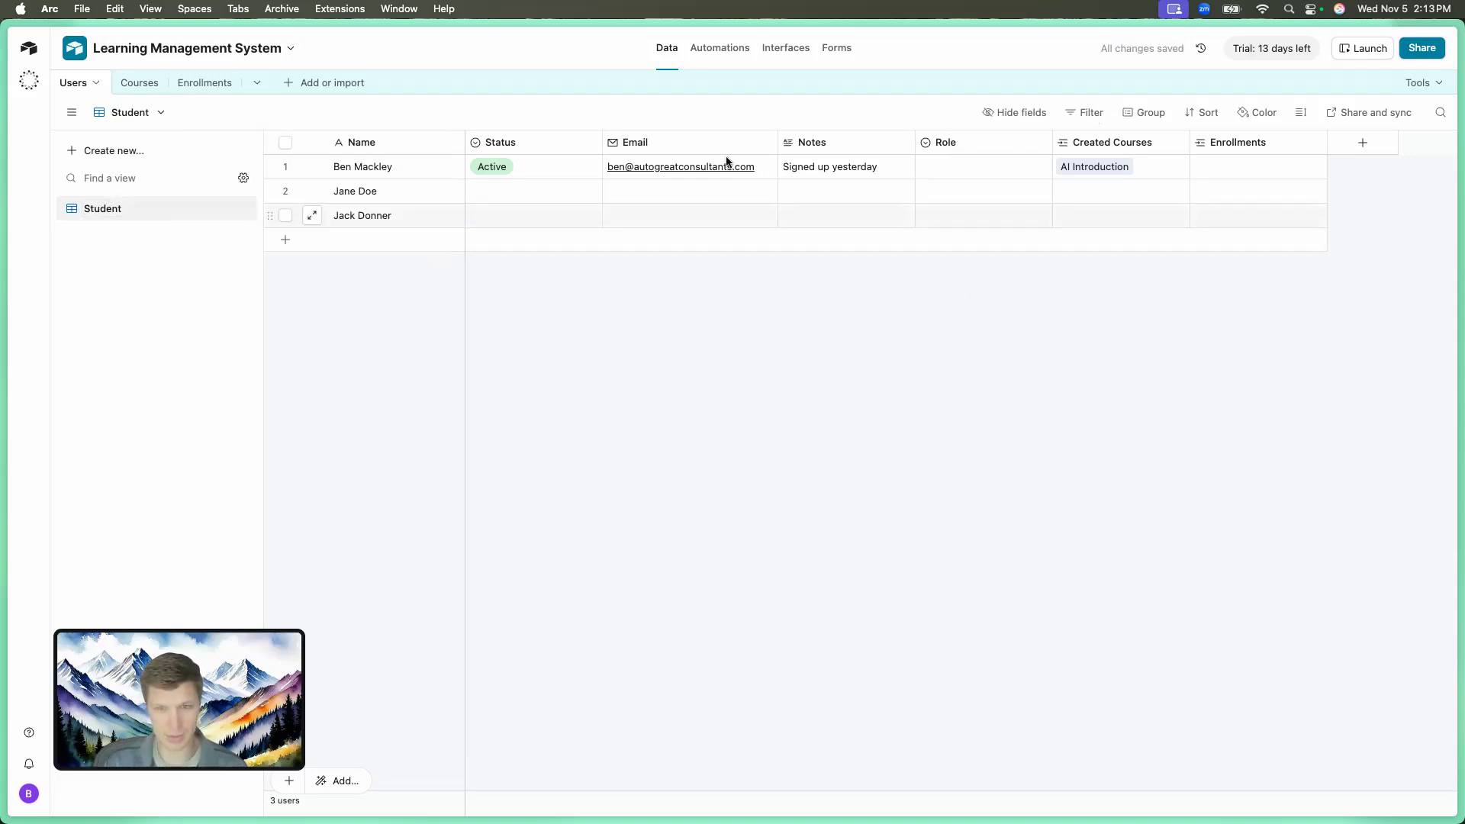
# Set the second and third users' Role to Student.
pyautogui.click(532, 195)
pyautogui.doubleClick(980, 190)
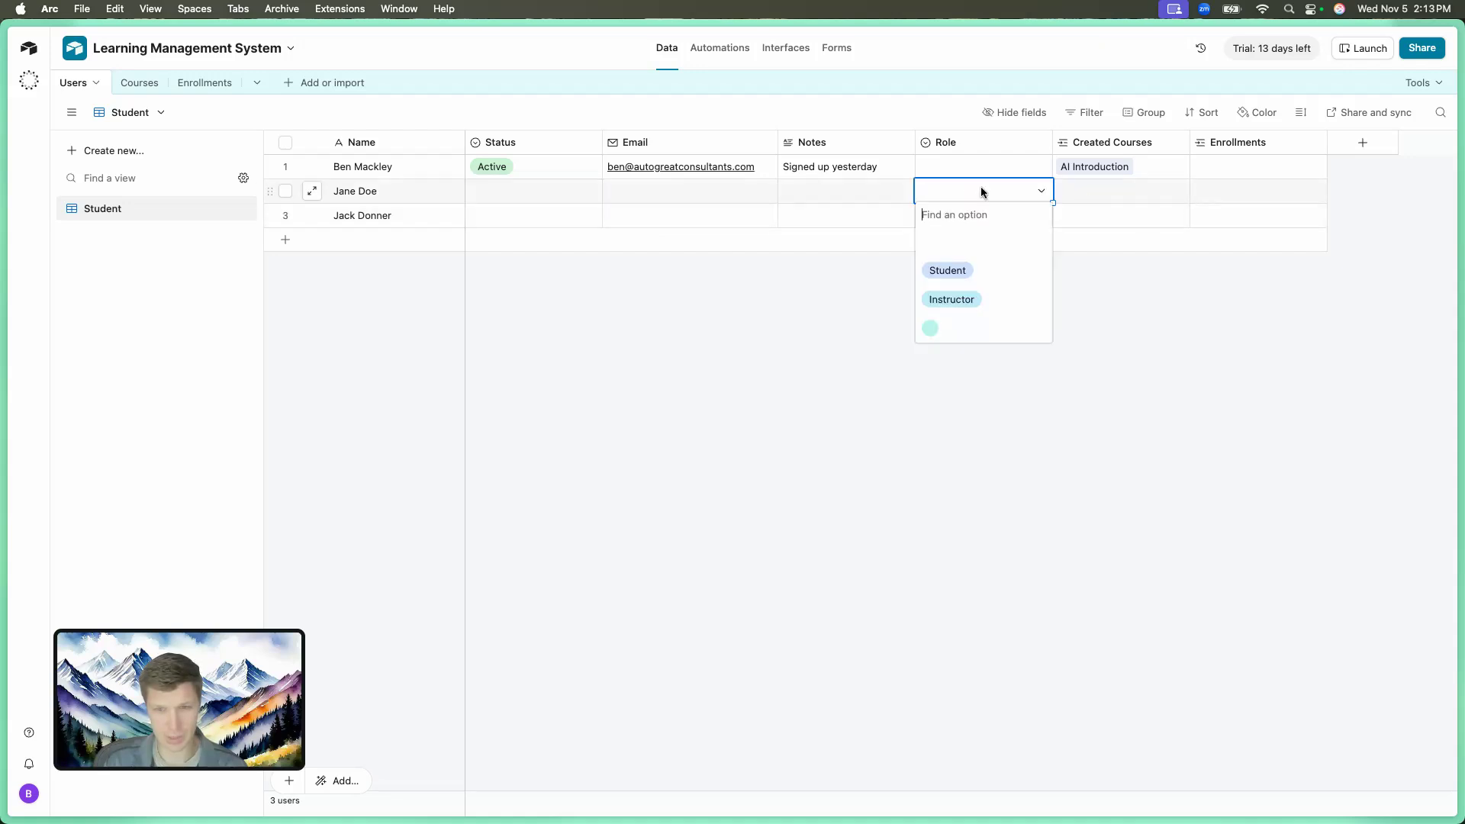
pyautogui.click(958, 272)
pyautogui.click(962, 216)
pyautogui.click(961, 216)
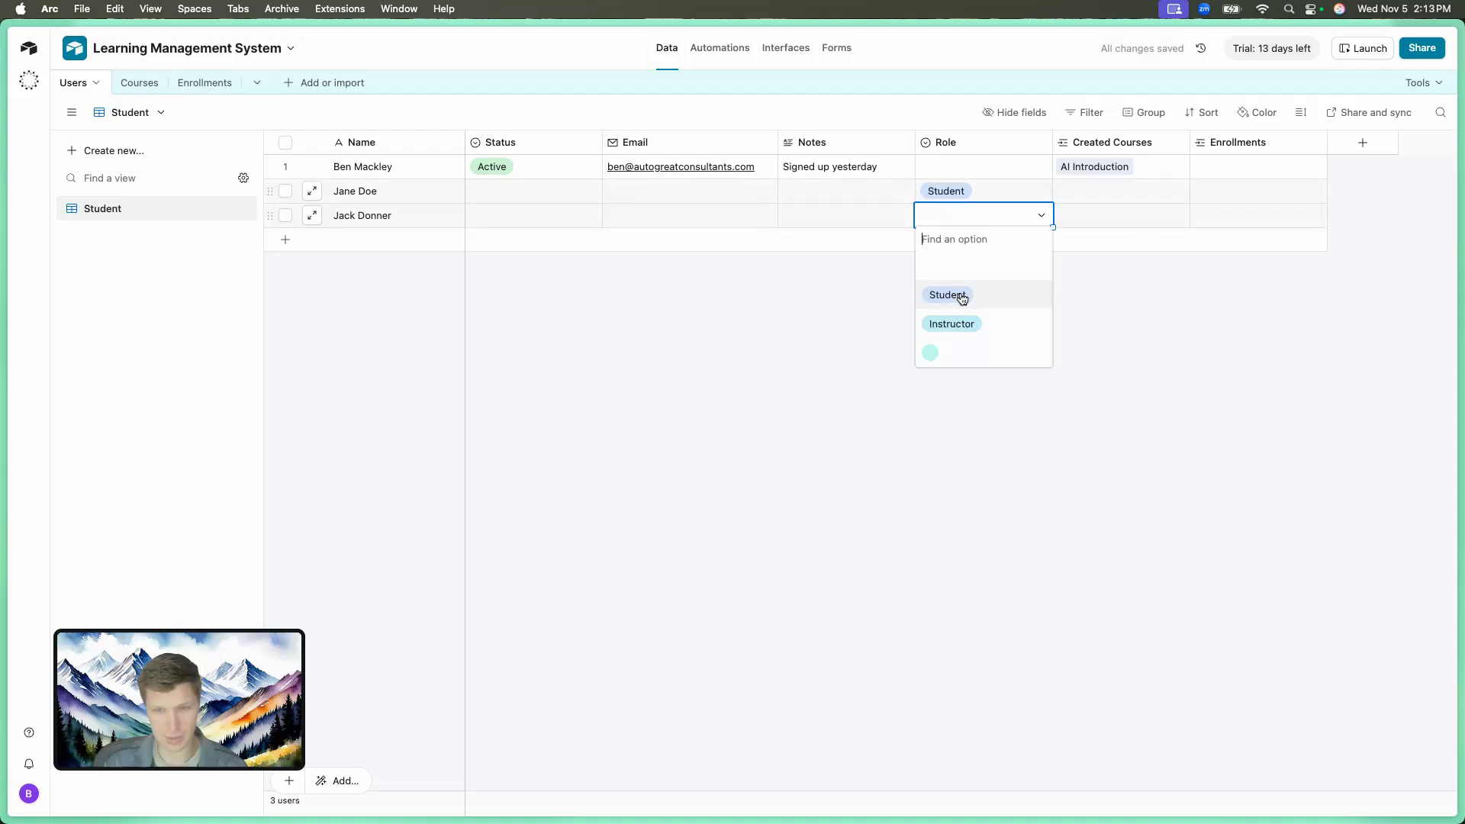
pyautogui.click(962, 296)
# Filter the Student view to show only users whose Role is Student.
pyautogui.click(1087, 112)
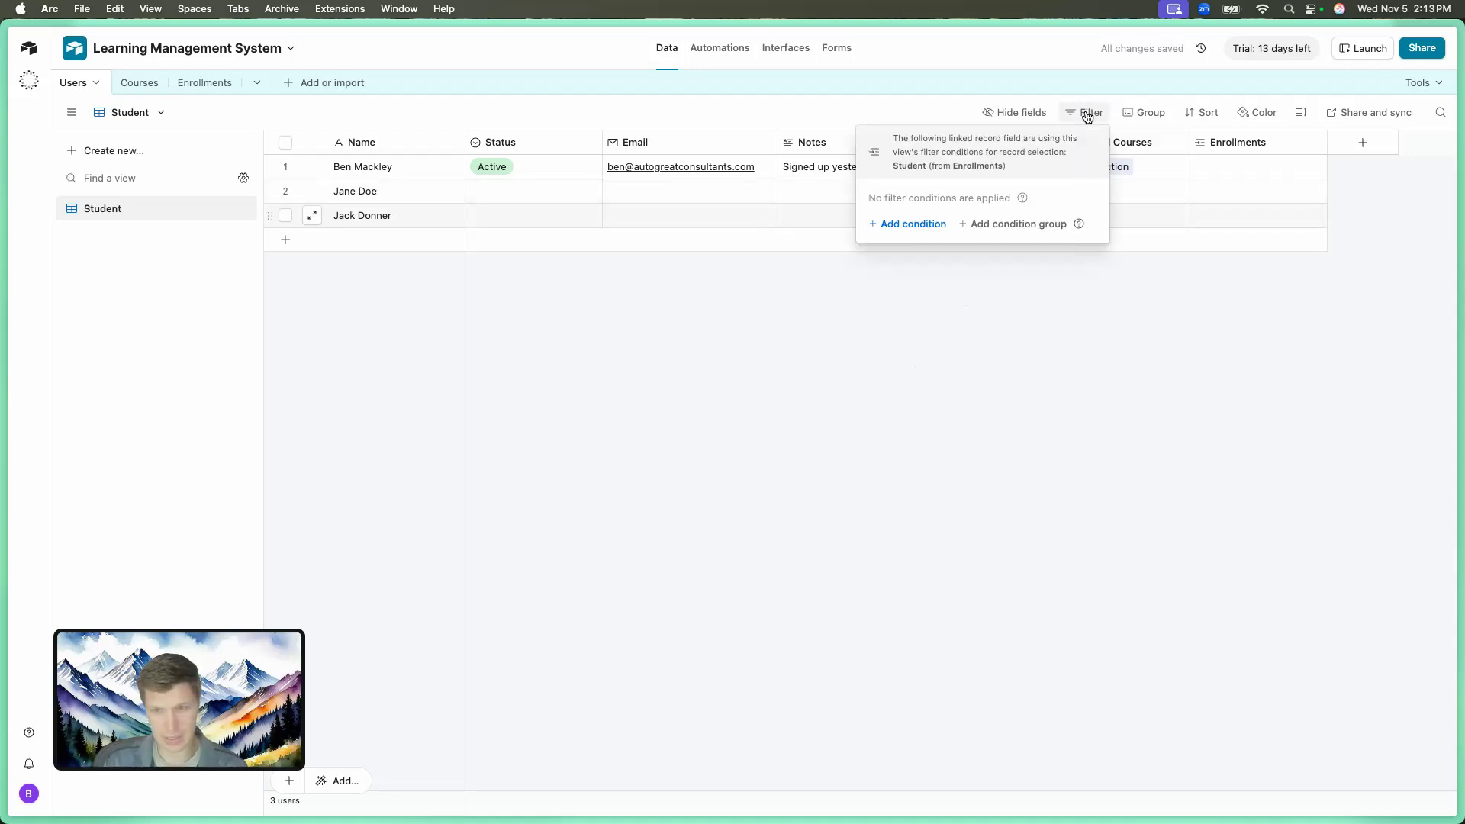
pyautogui.click(920, 224)
pyautogui.click(804, 211)
pyautogui.scroll(-1, 794, 359)
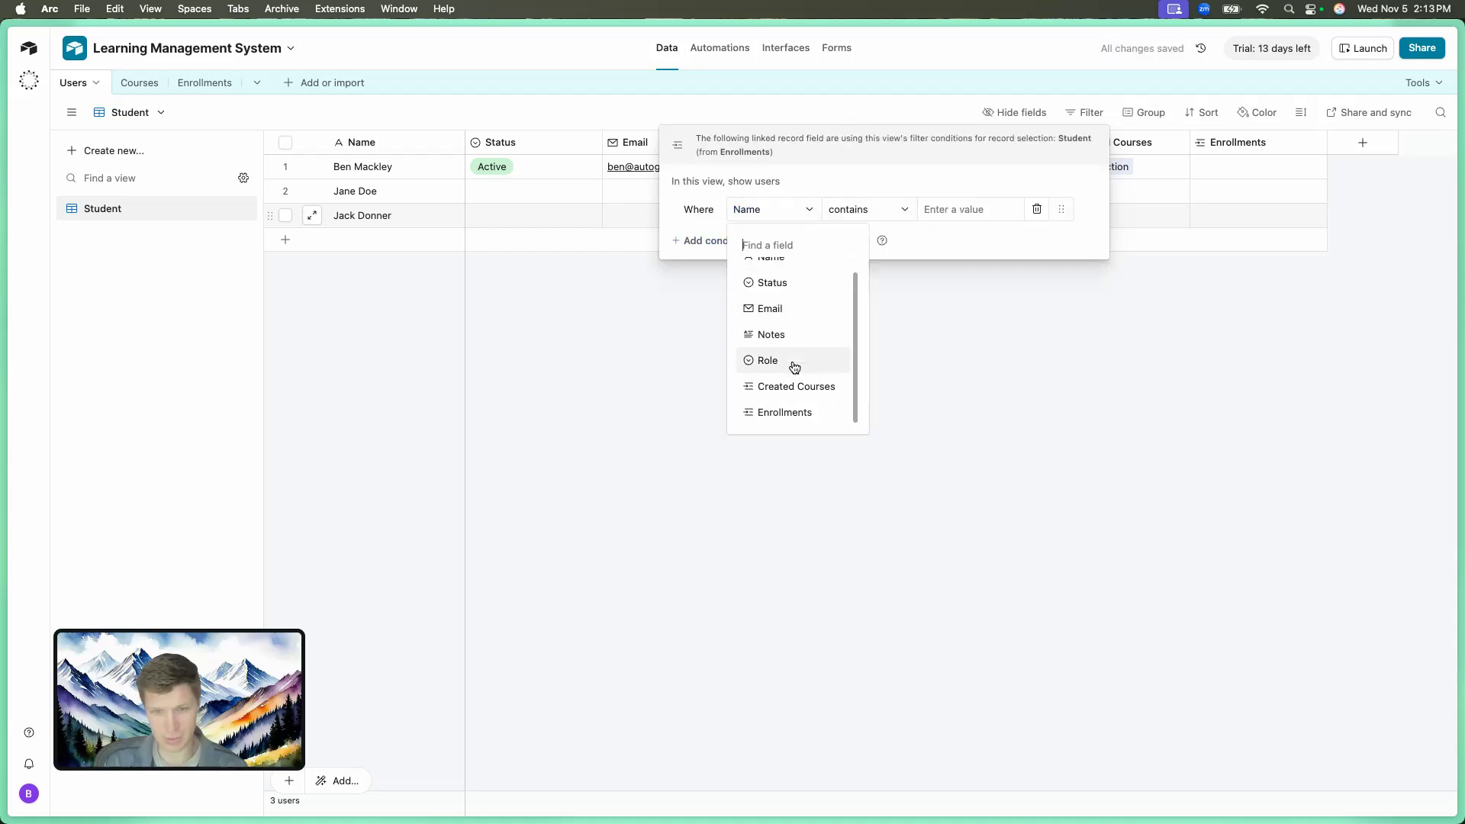
pyautogui.click(794, 361)
pyautogui.rightClick(849, 197)
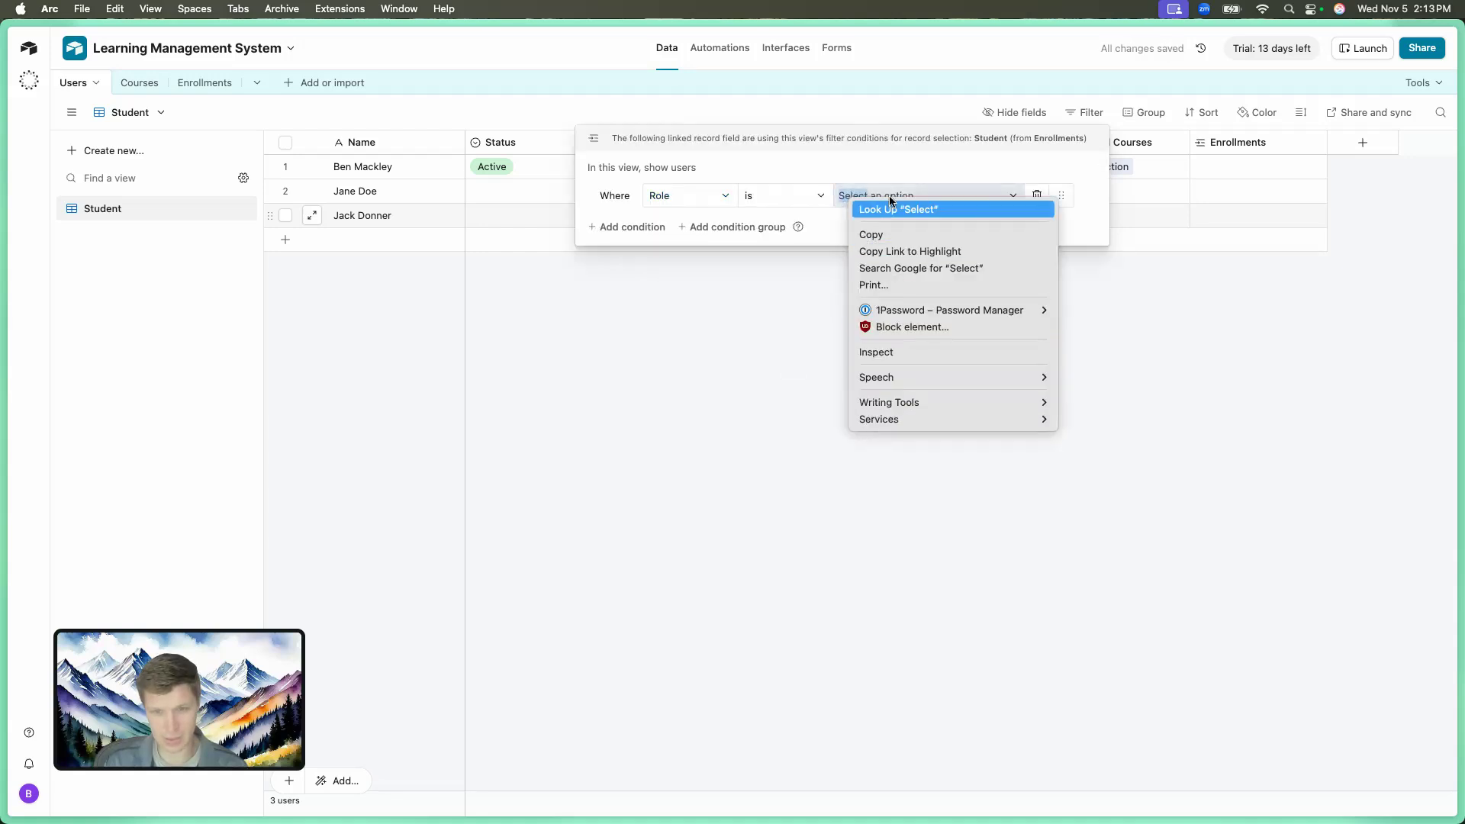
pyautogui.click(879, 191)
pyautogui.click(881, 196)
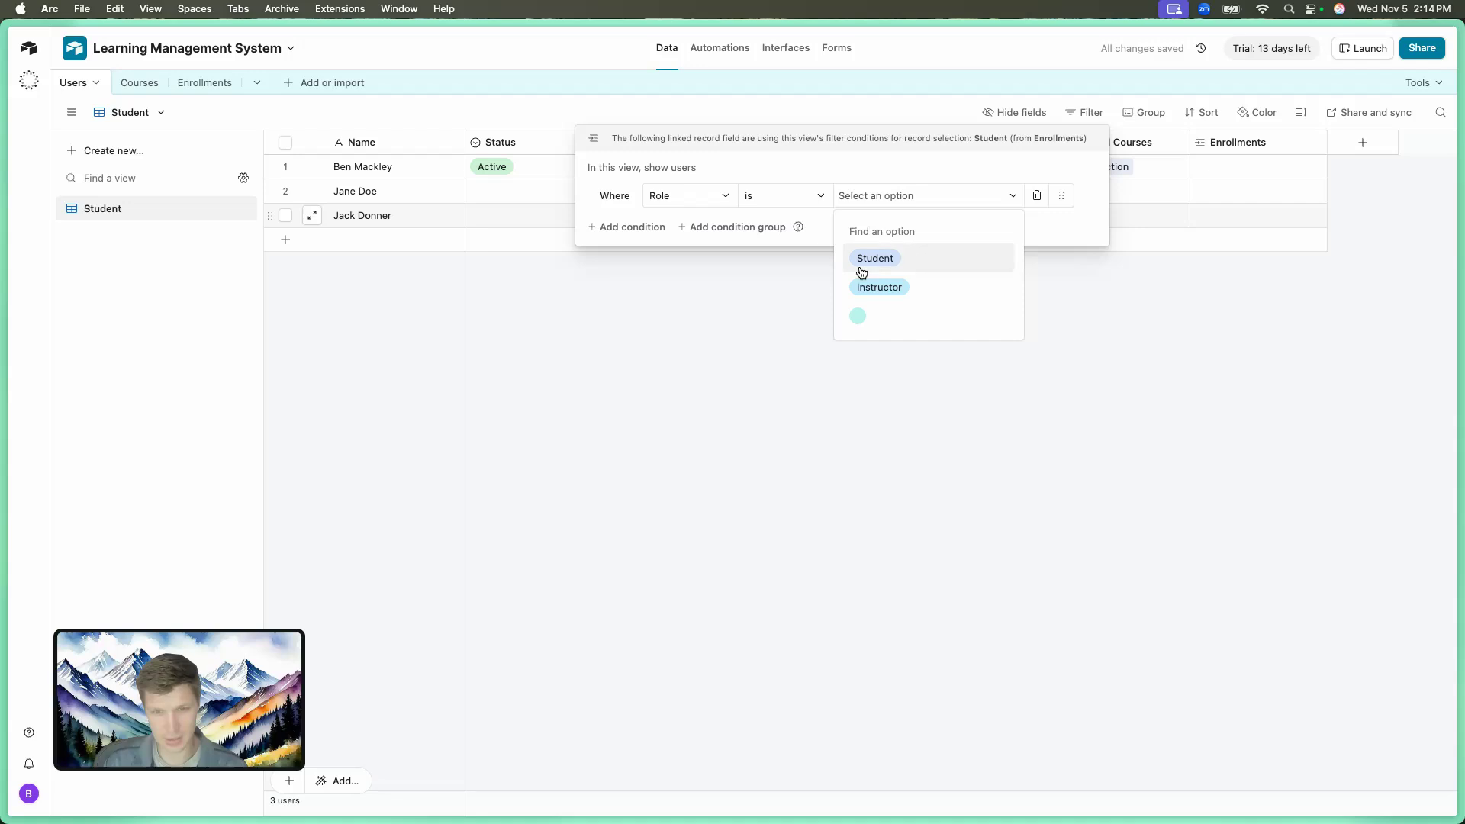
pyautogui.click(874, 255)
pyautogui.click(811, 311)
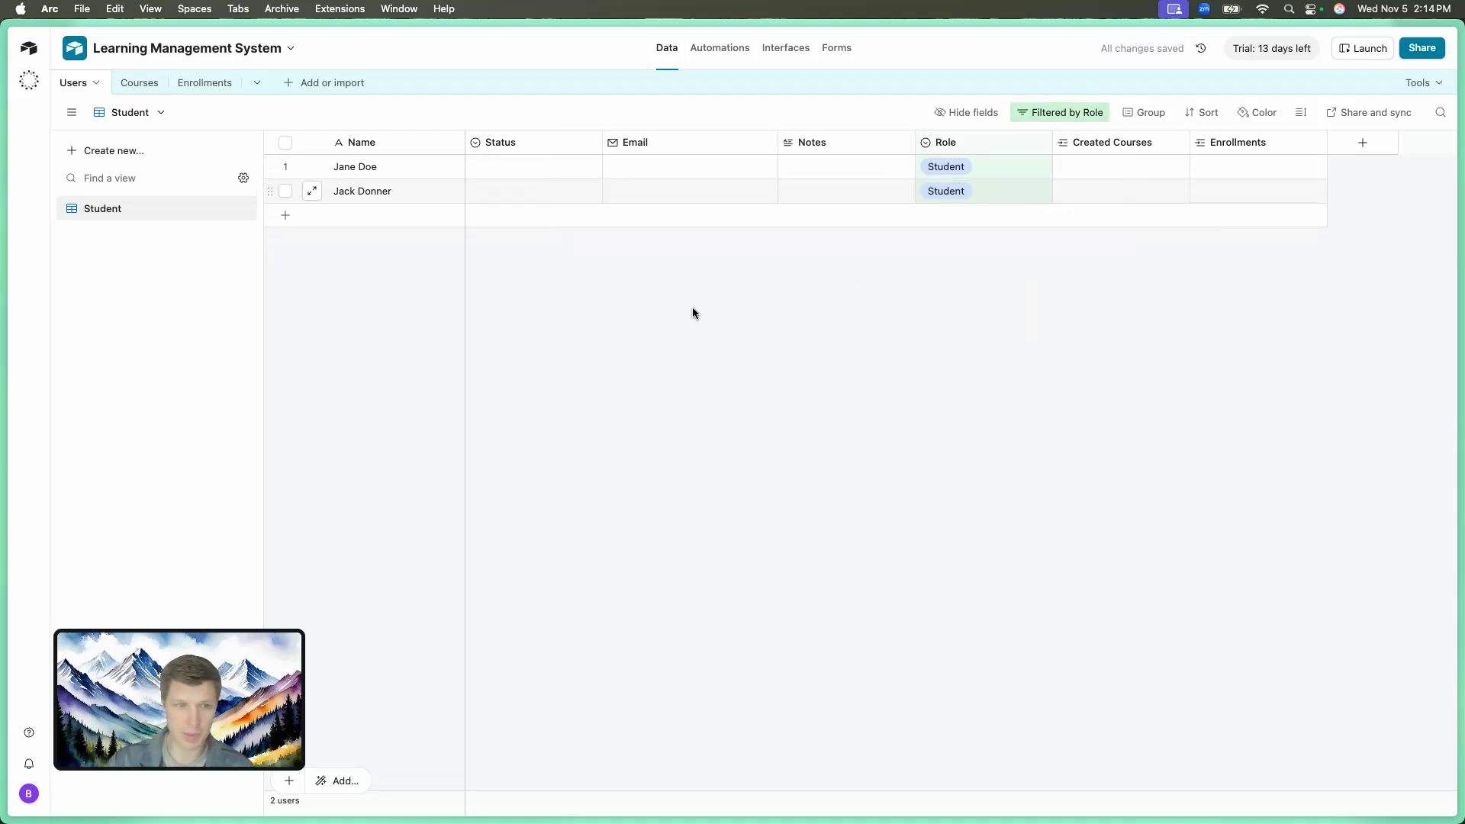
# Check that the Enrollments Student picker lists only the two students, then return to Users.
pyautogui.click(203, 83)
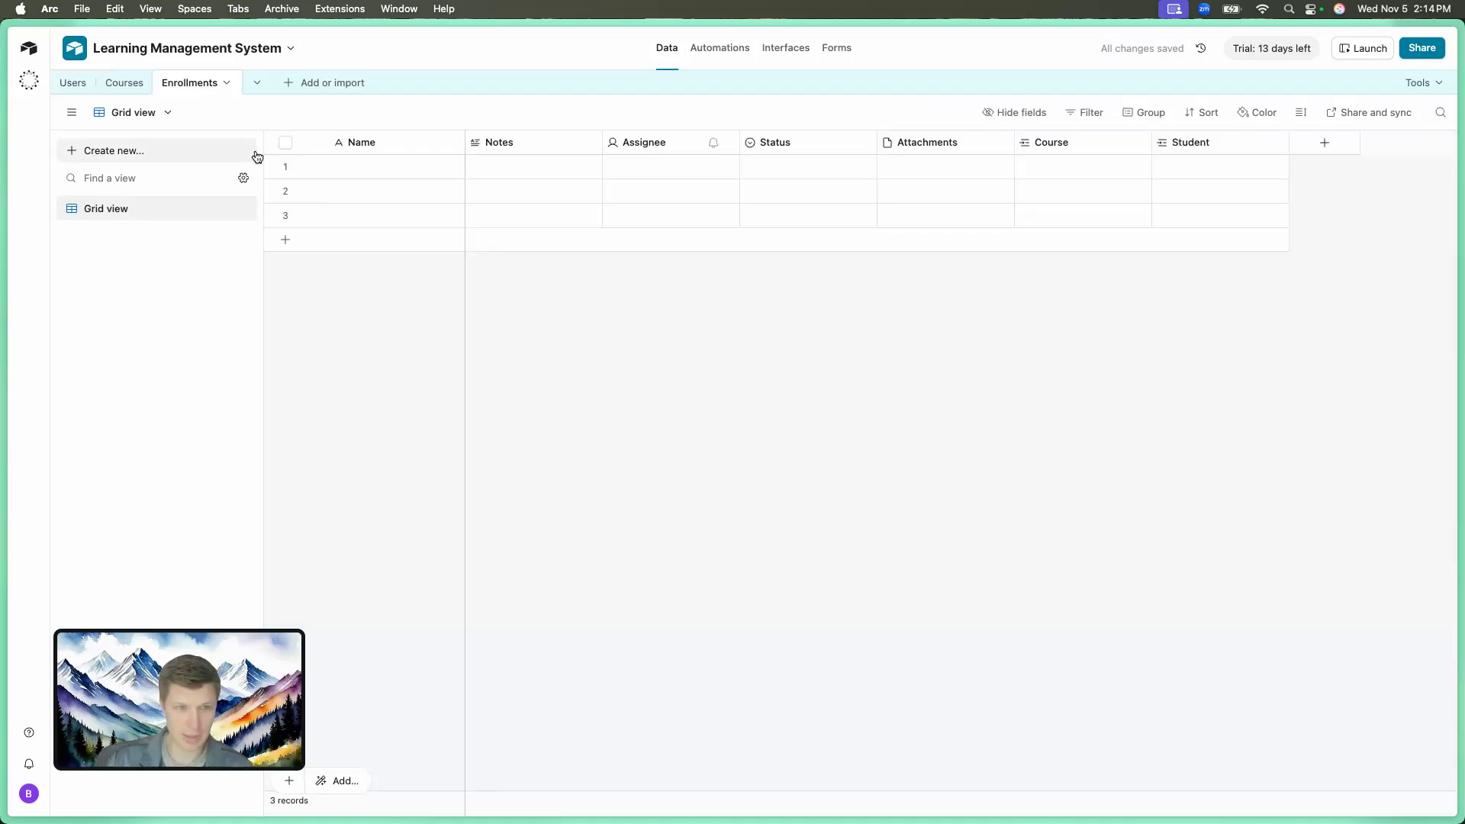
pyautogui.click(1162, 167)
pyautogui.click(1164, 167)
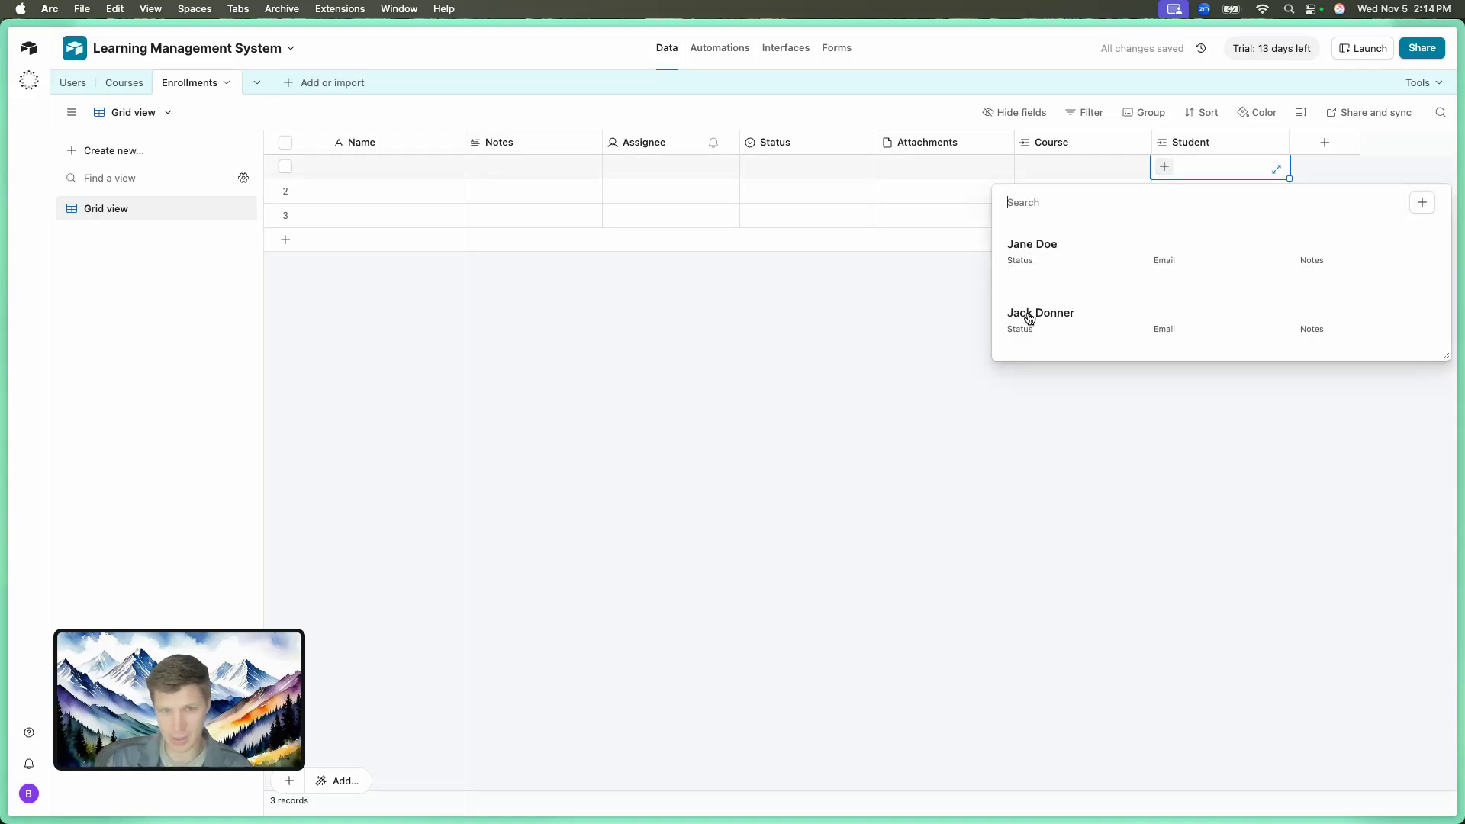
pyautogui.click(711, 319)
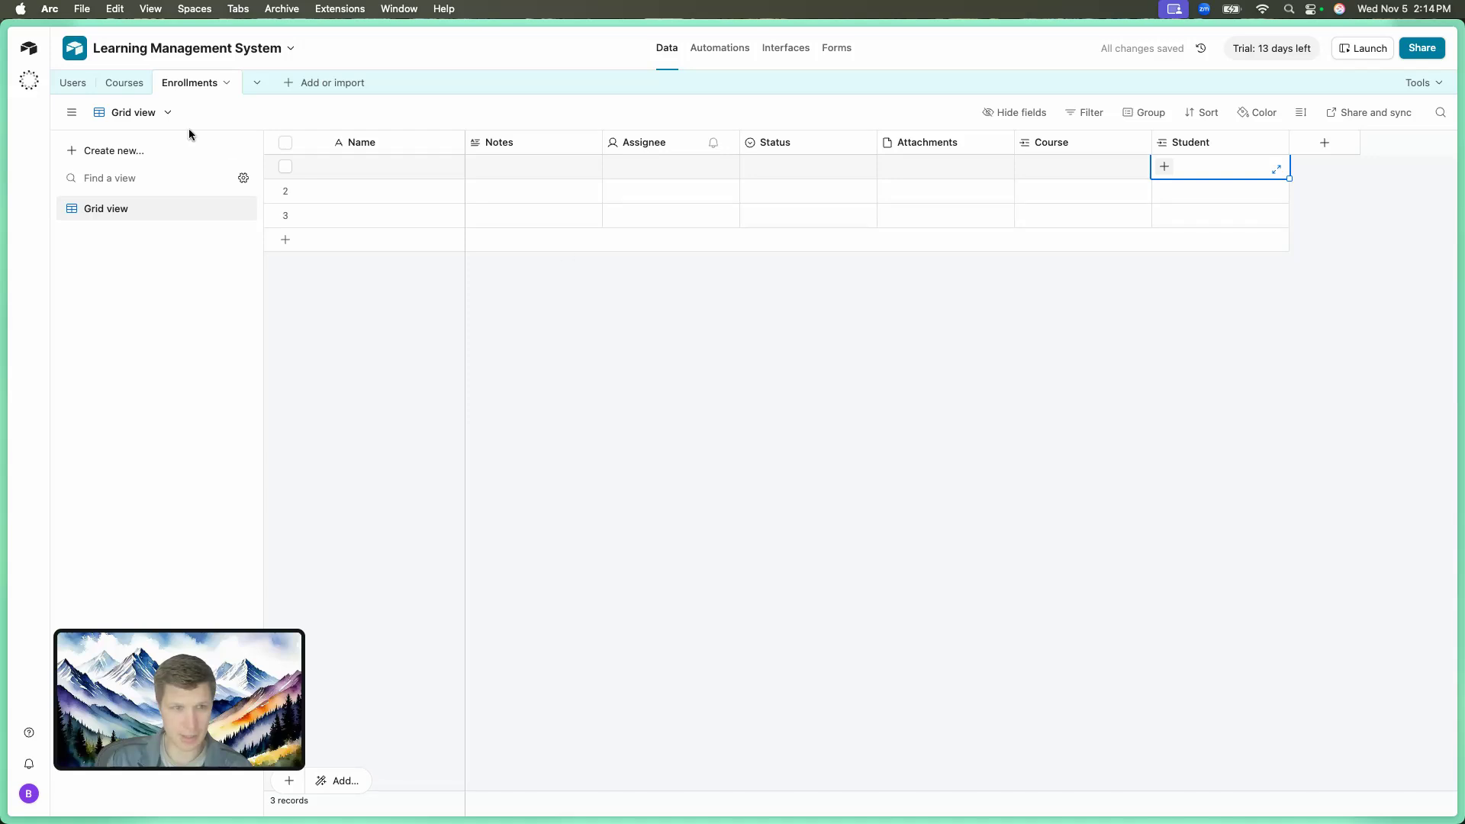
pyautogui.click(72, 82)
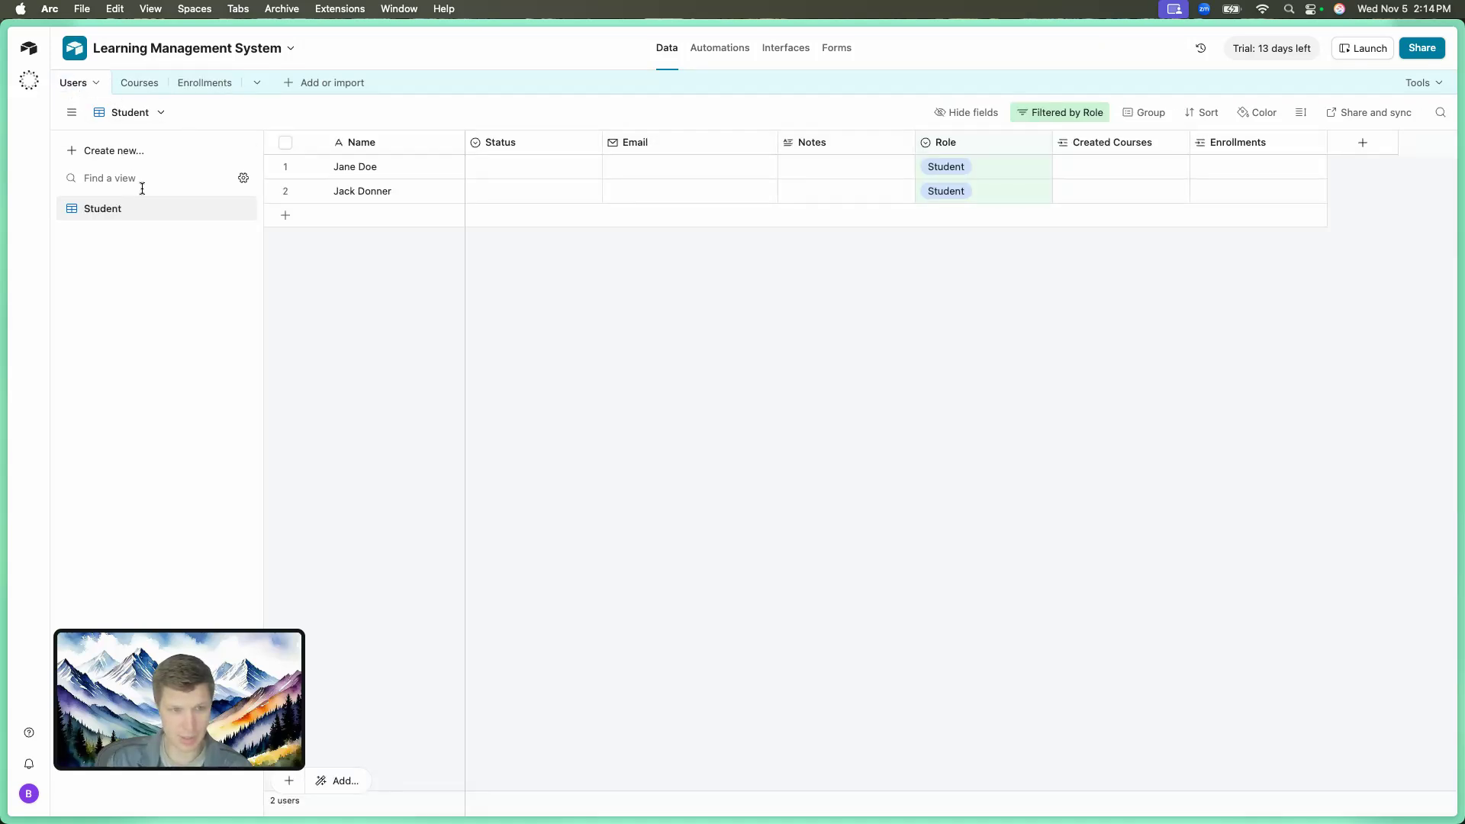
# Create a new grid view in Users named Instructors.
pyautogui.click(112, 151)
pyautogui.click(301, 160)
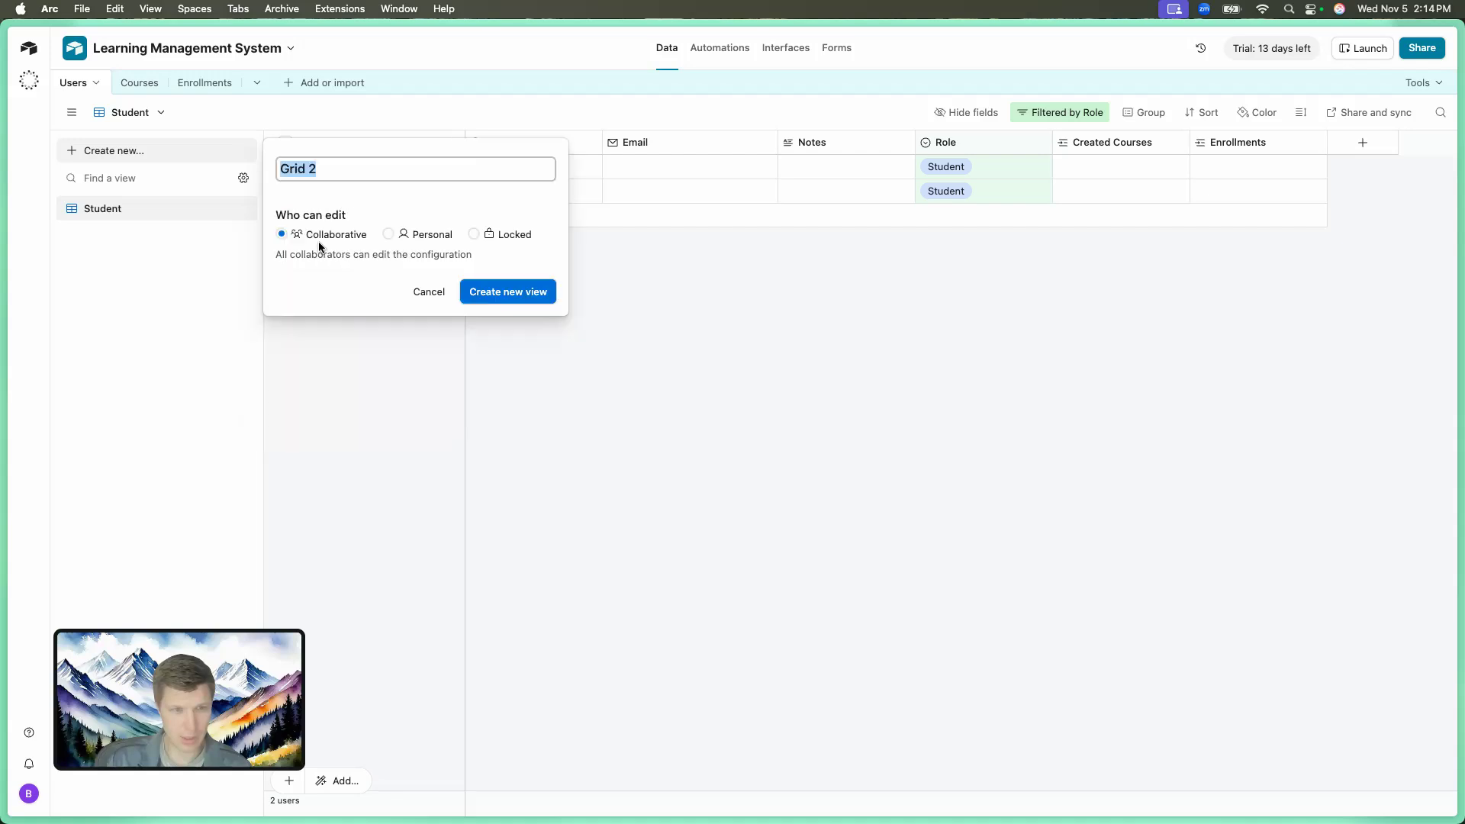
pyautogui.write('I')
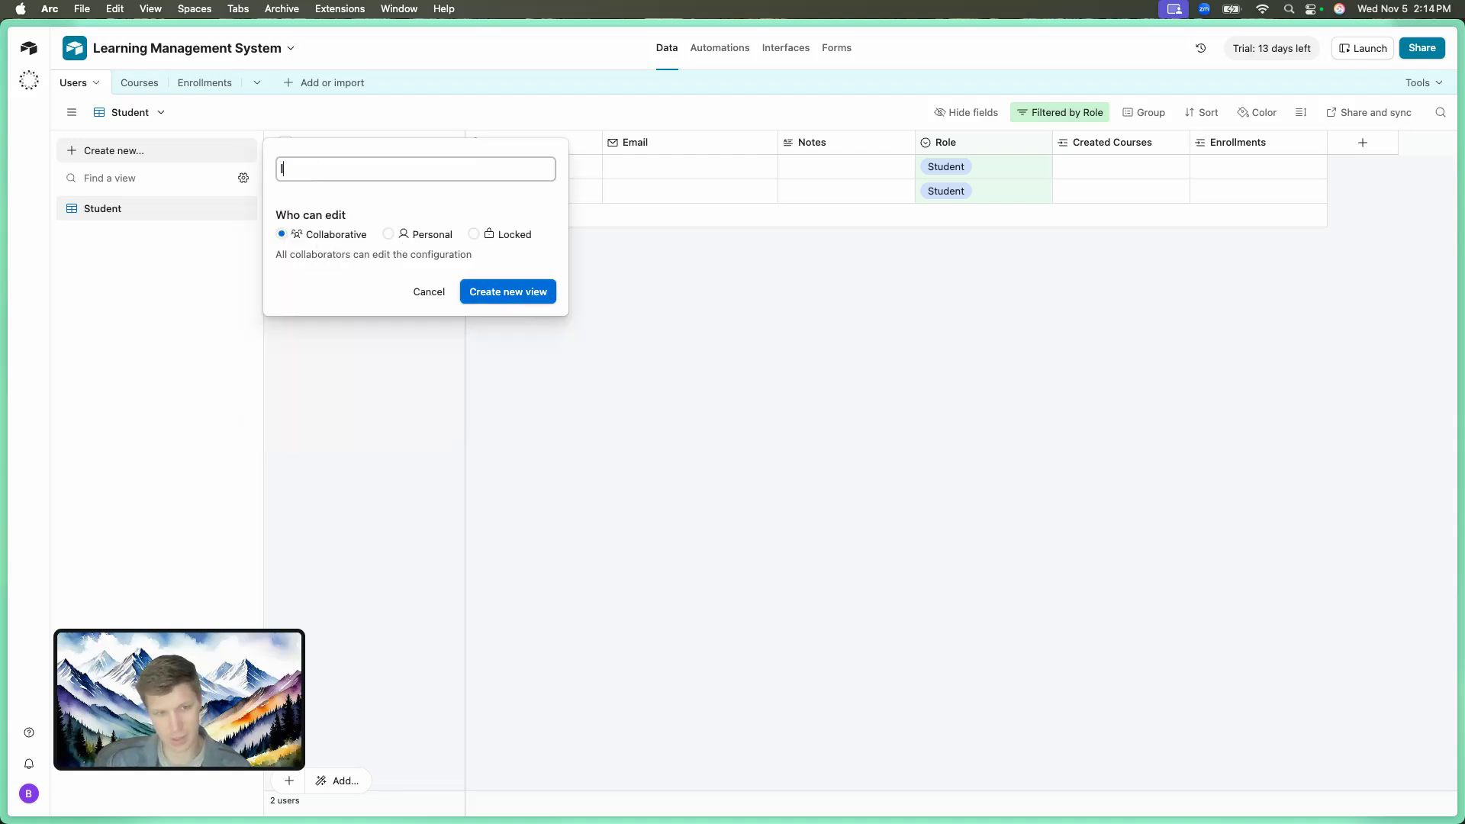
pyautogui.write('nstructors')
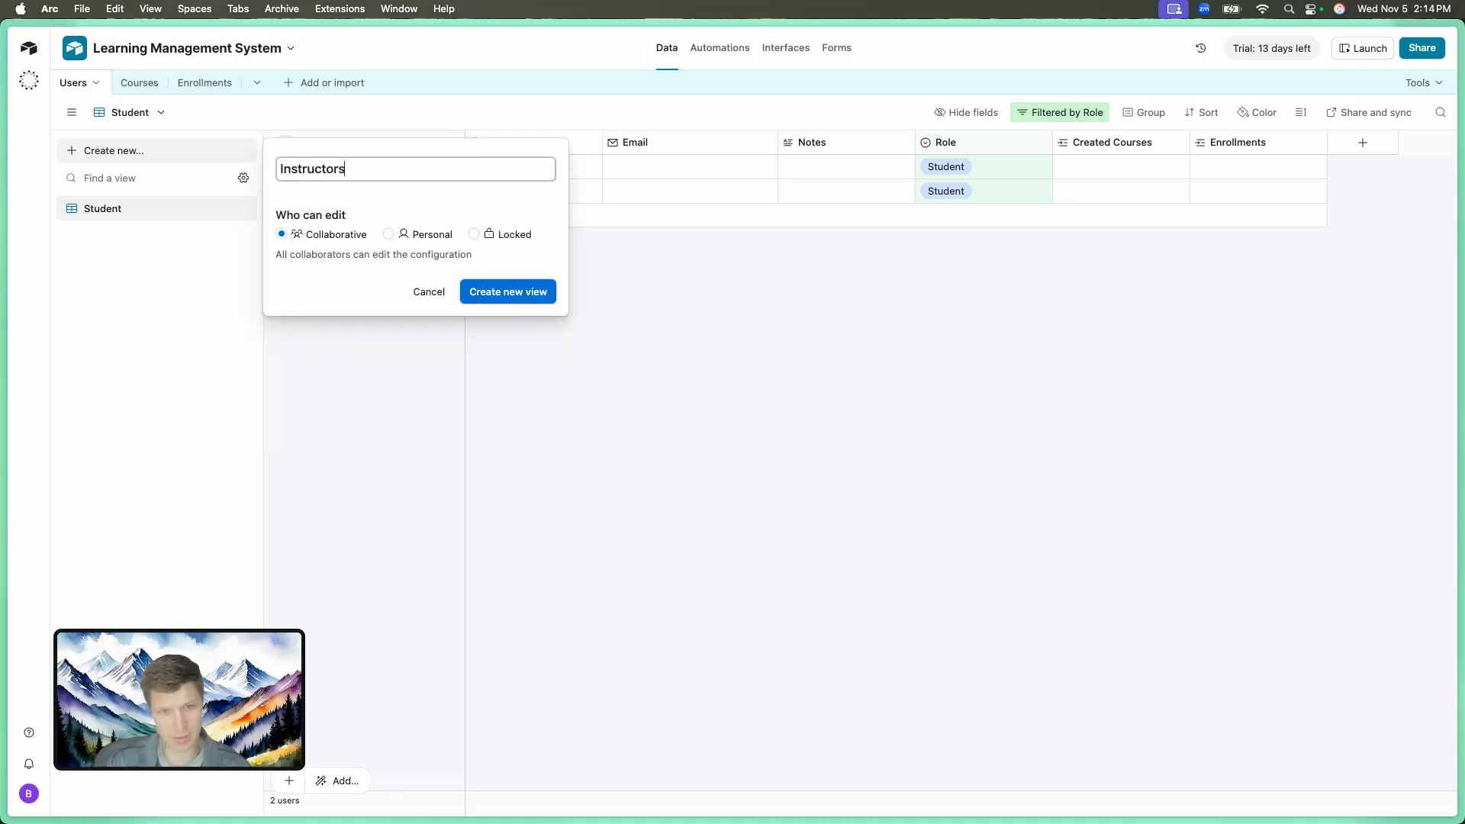
pyautogui.press('Return')
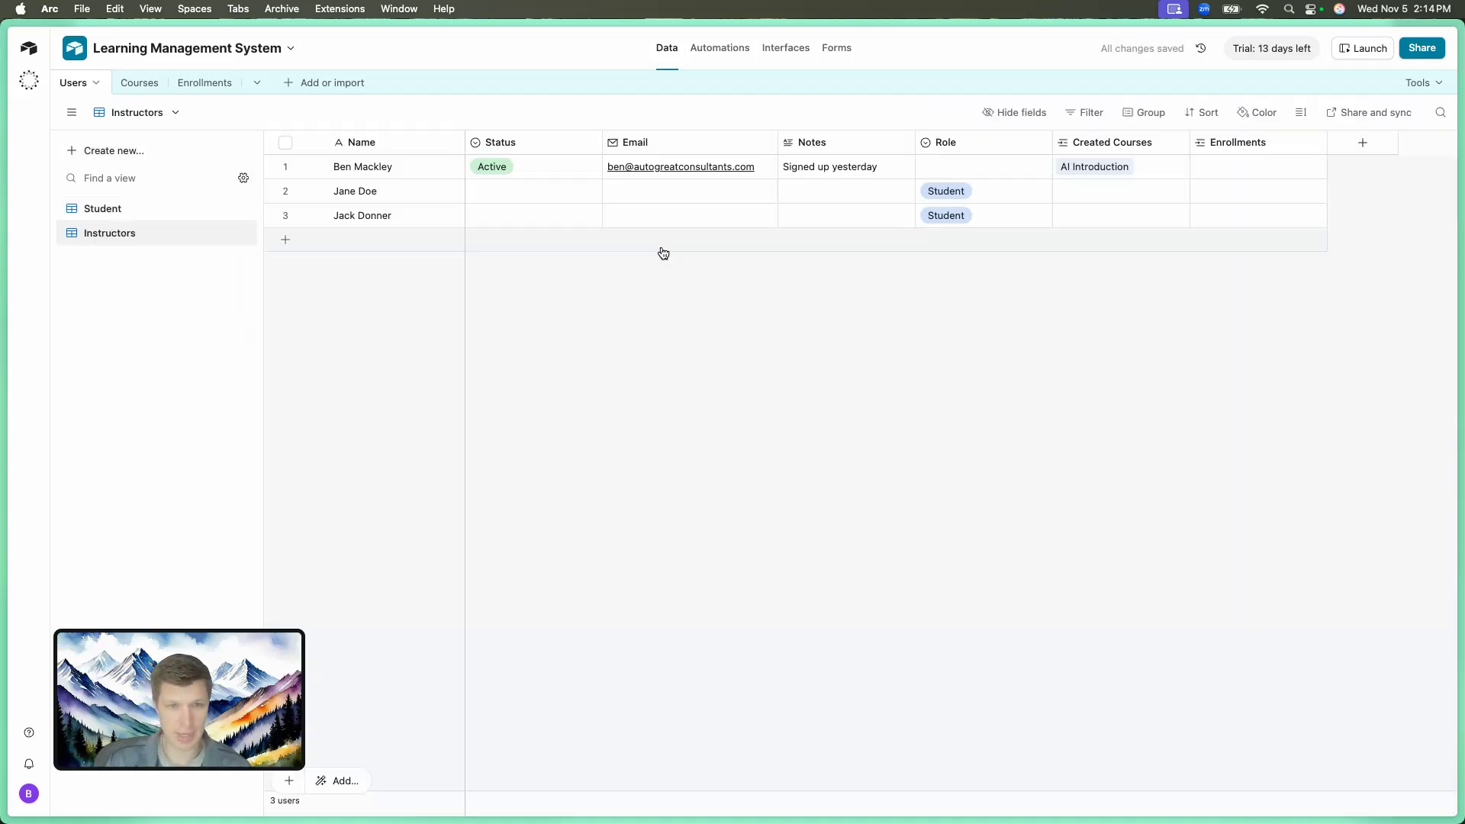
# Add a filter to the Instructors view where Role is Instructor.
pyautogui.click(1084, 116)
pyautogui.click(776, 172)
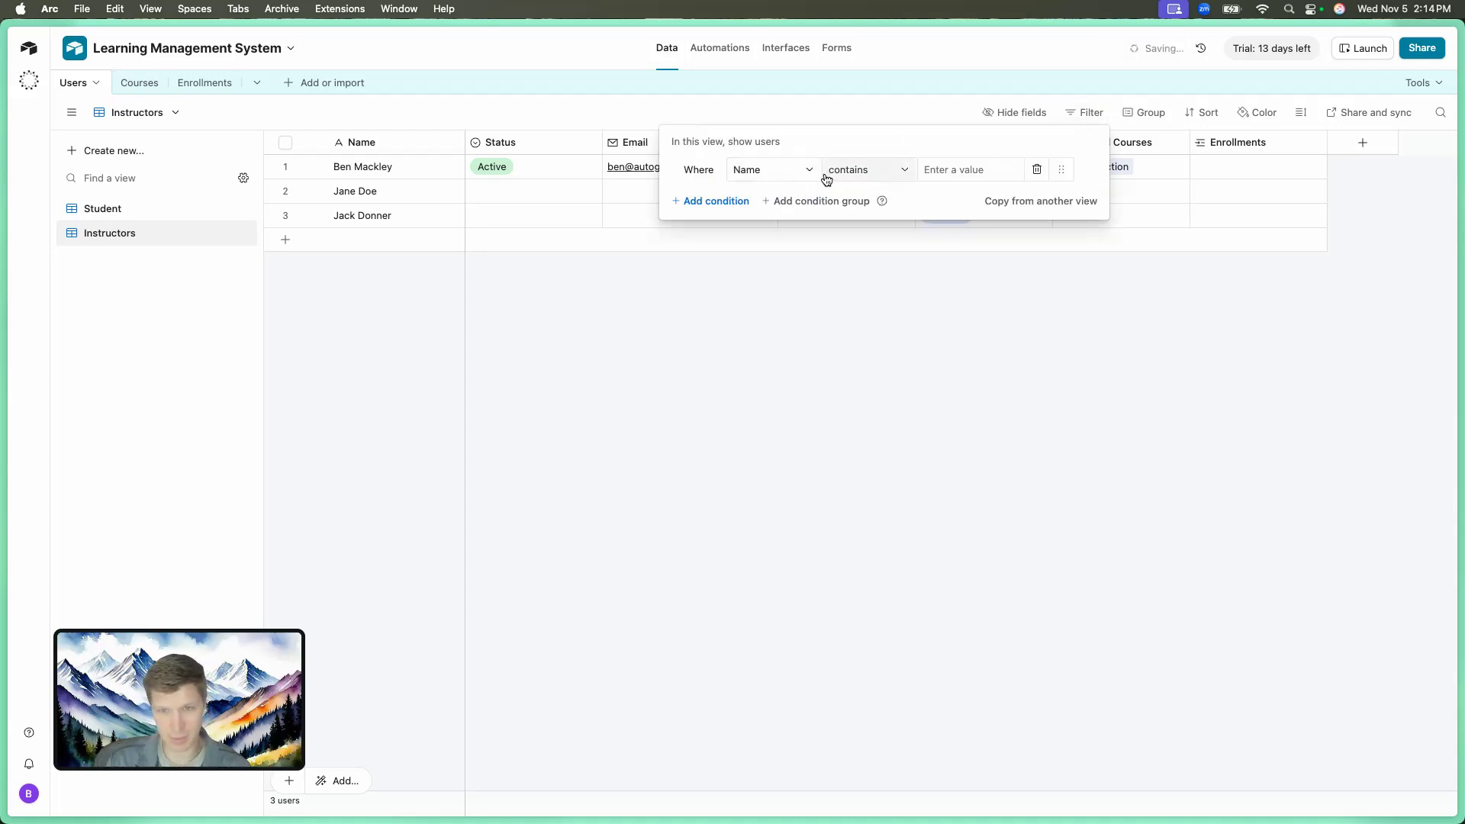
pyautogui.click(804, 174)
pyautogui.write('R')
pyautogui.click(786, 231)
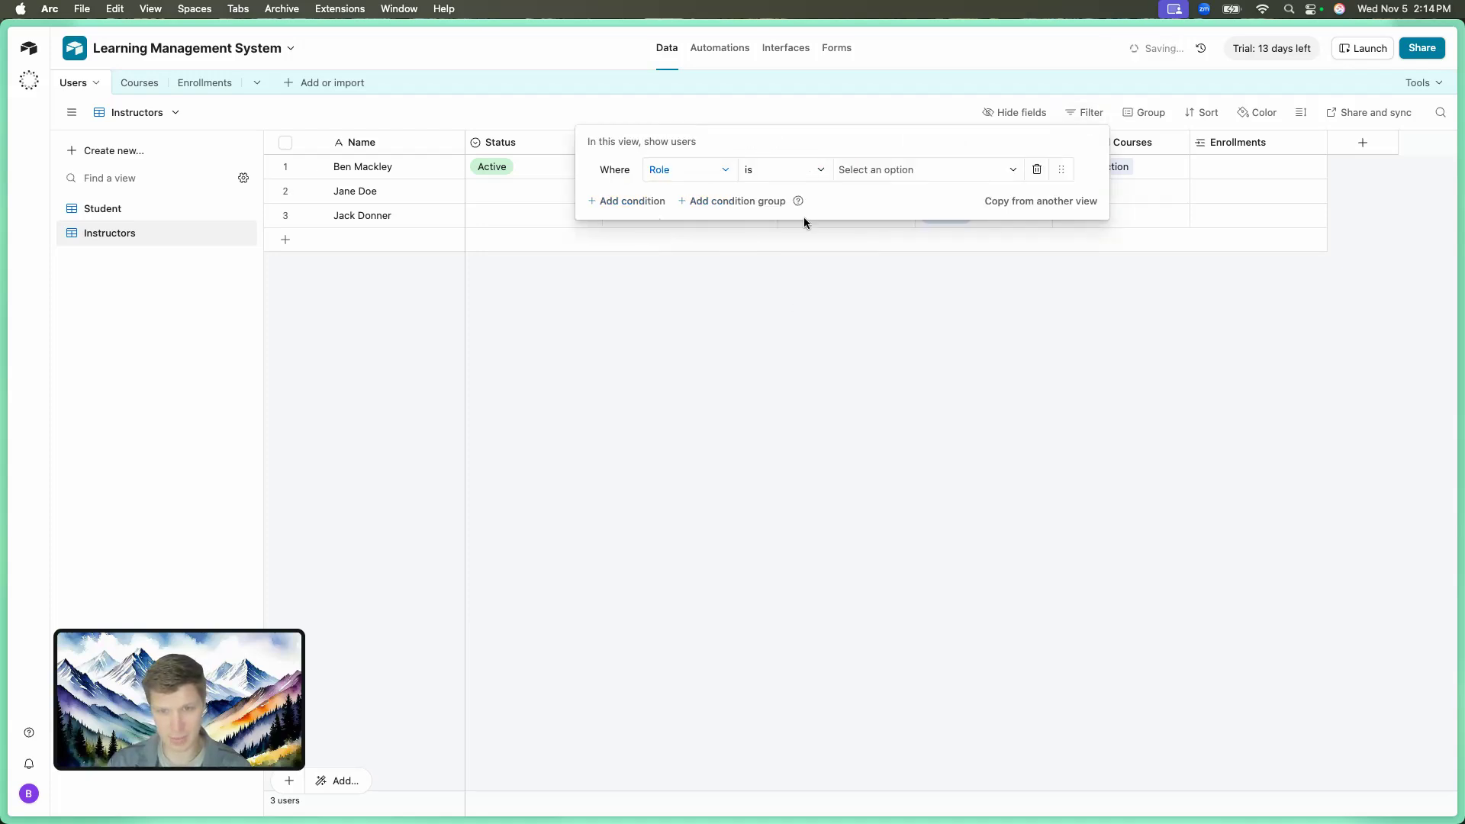
pyautogui.click(843, 171)
pyautogui.click(875, 262)
pyautogui.click(578, 227)
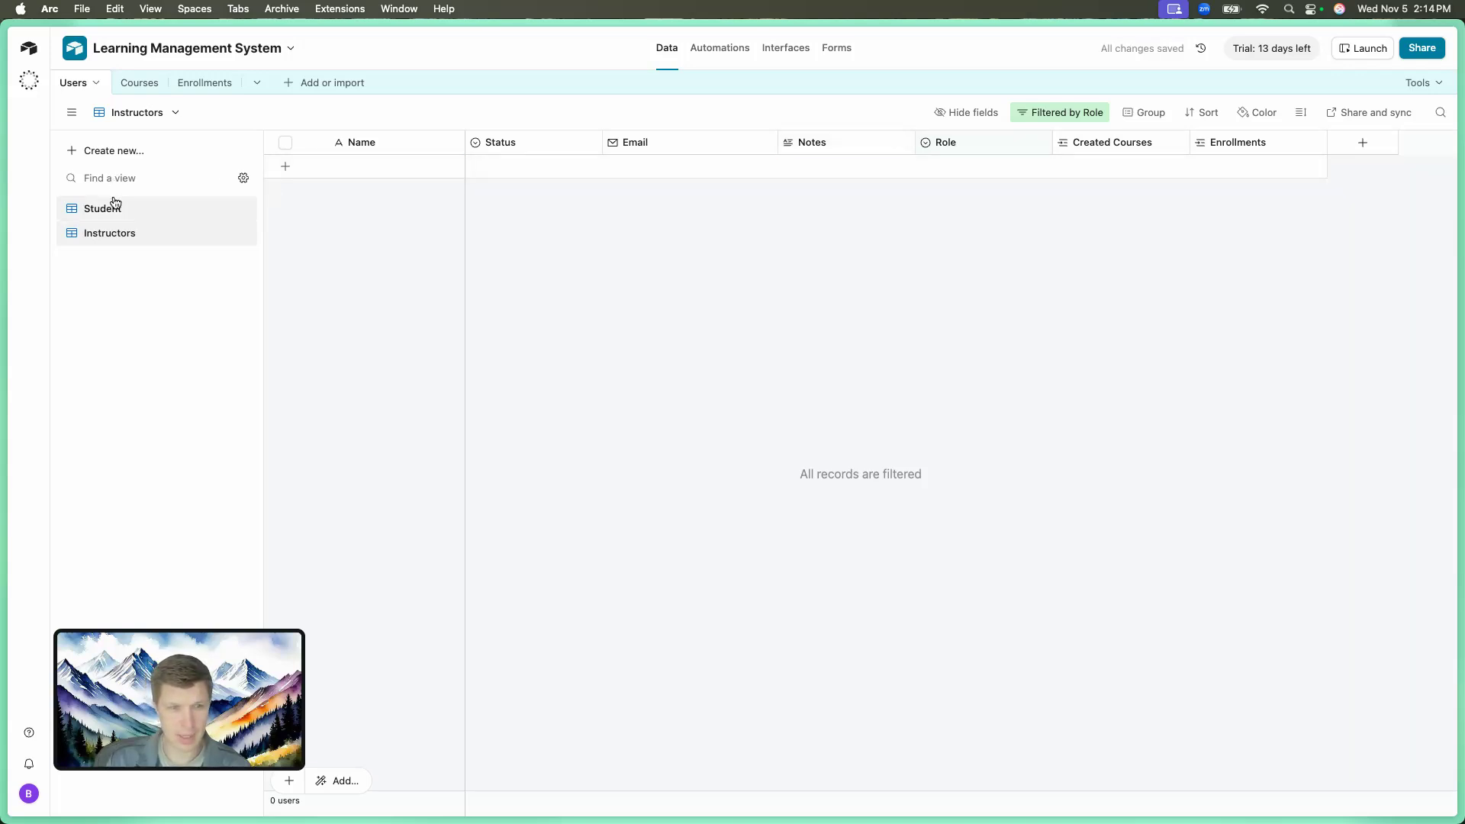
# Remove the Role filter and set the first user's Role to Instructor.
pyautogui.click(1097, 115)
pyautogui.click(1037, 168)
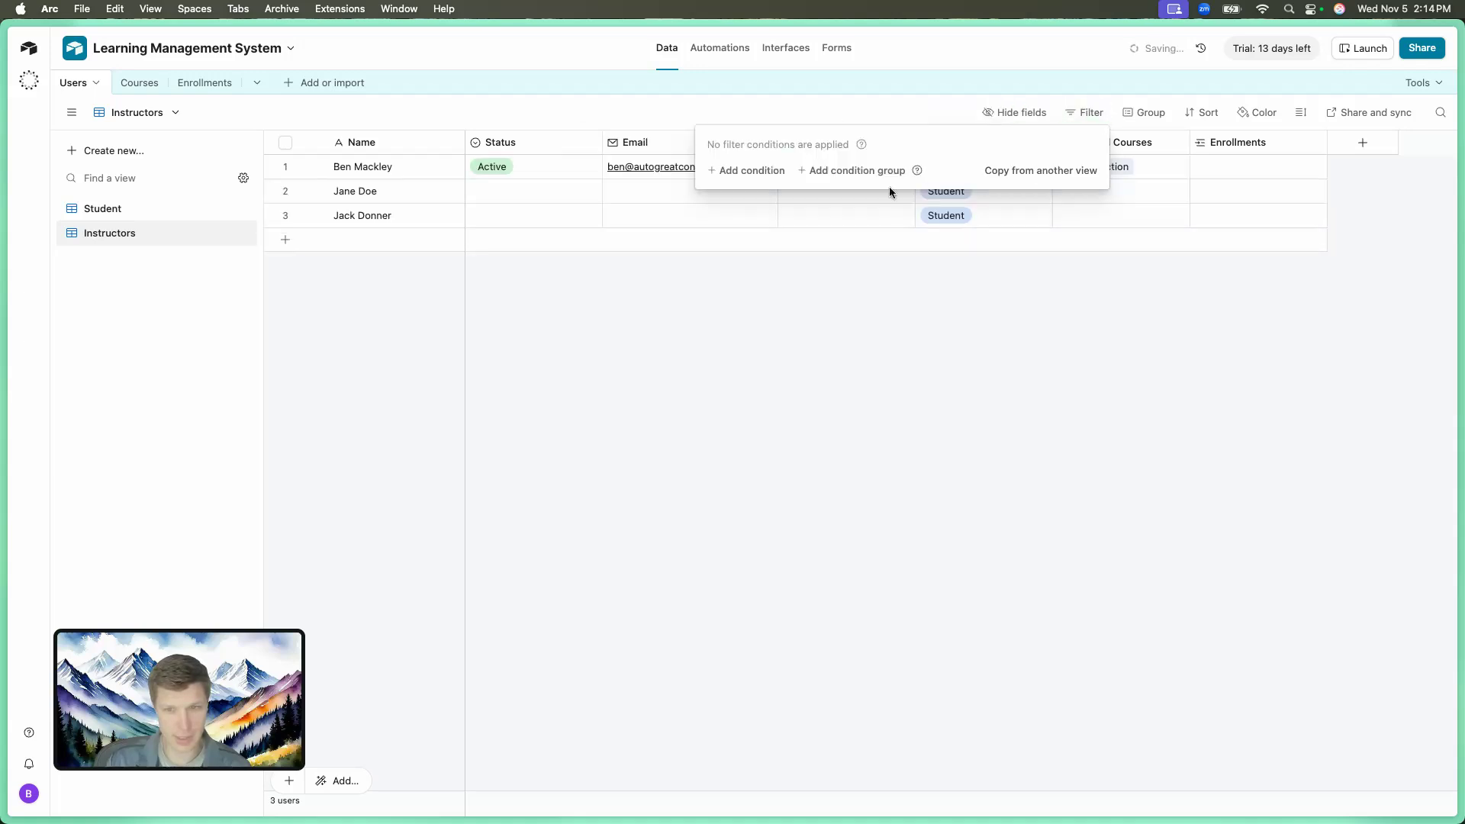
pyautogui.click(858, 273)
pyautogui.click(945, 168)
pyautogui.click(945, 168)
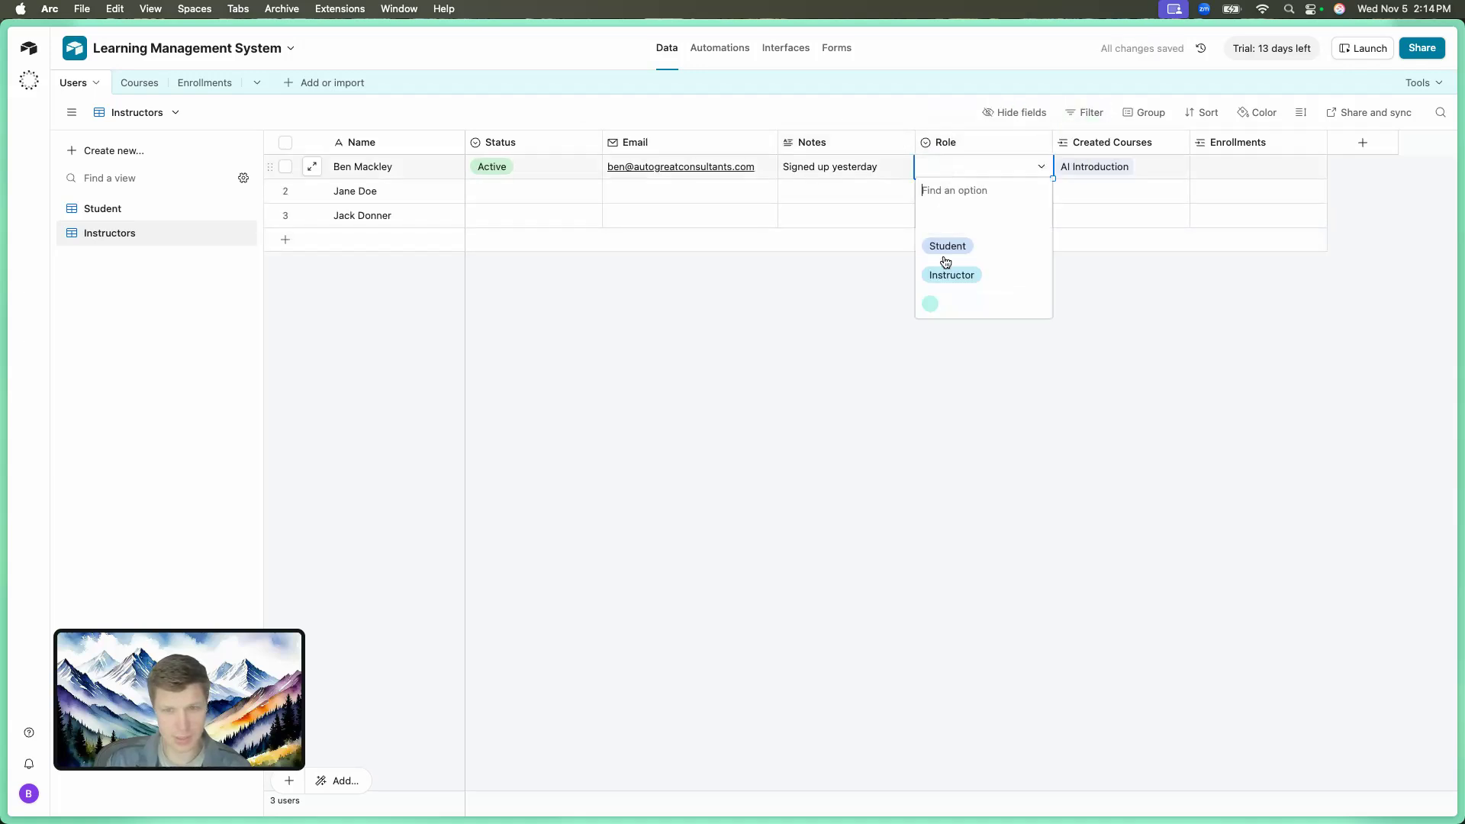
pyautogui.click(950, 276)
# Reapply the Role is Instructor filter so the view lists only the instructor.
pyautogui.click(1087, 113)
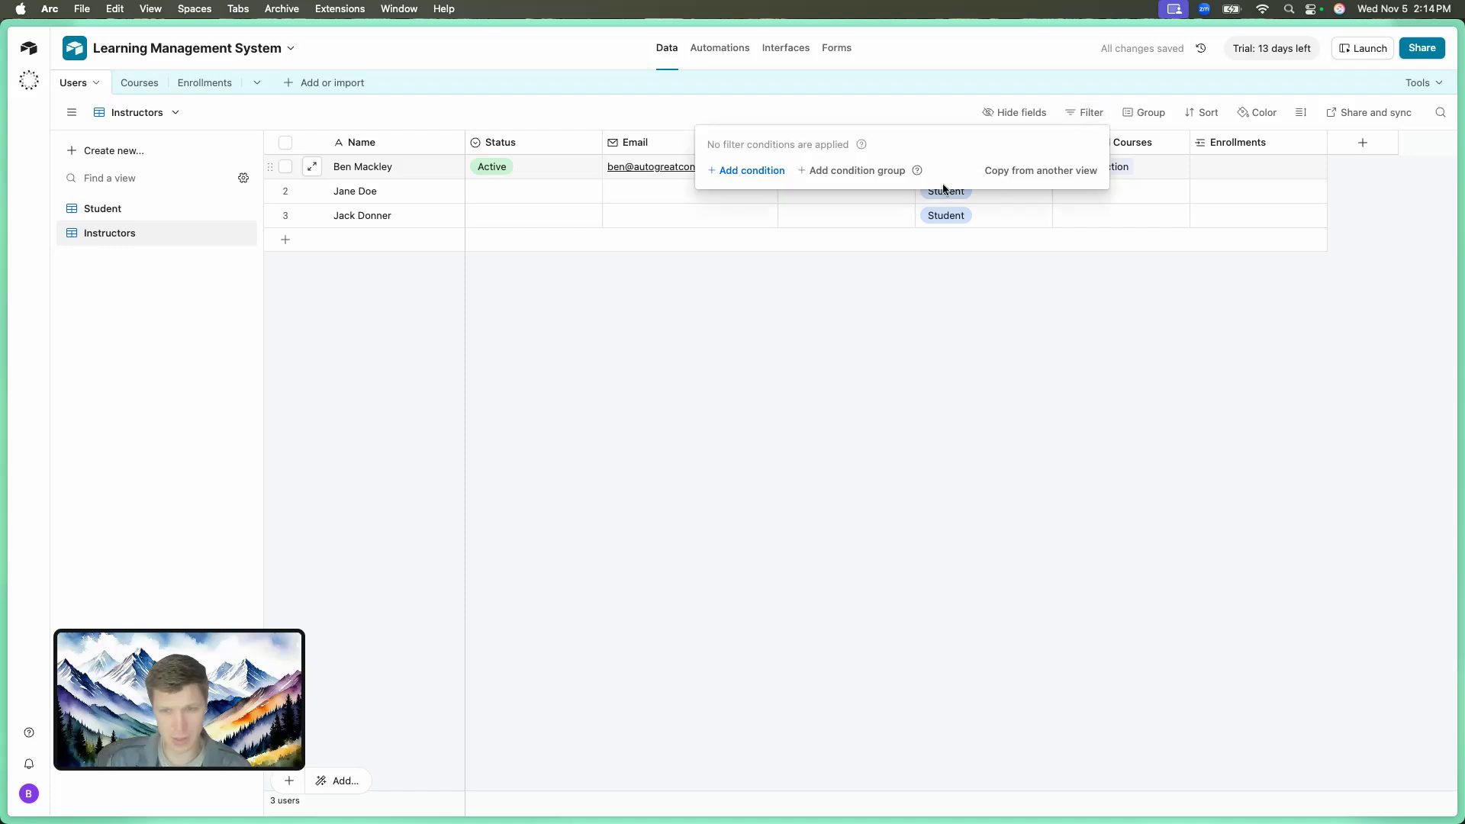
pyautogui.click(764, 171)
pyautogui.click(781, 174)
pyautogui.write('r')
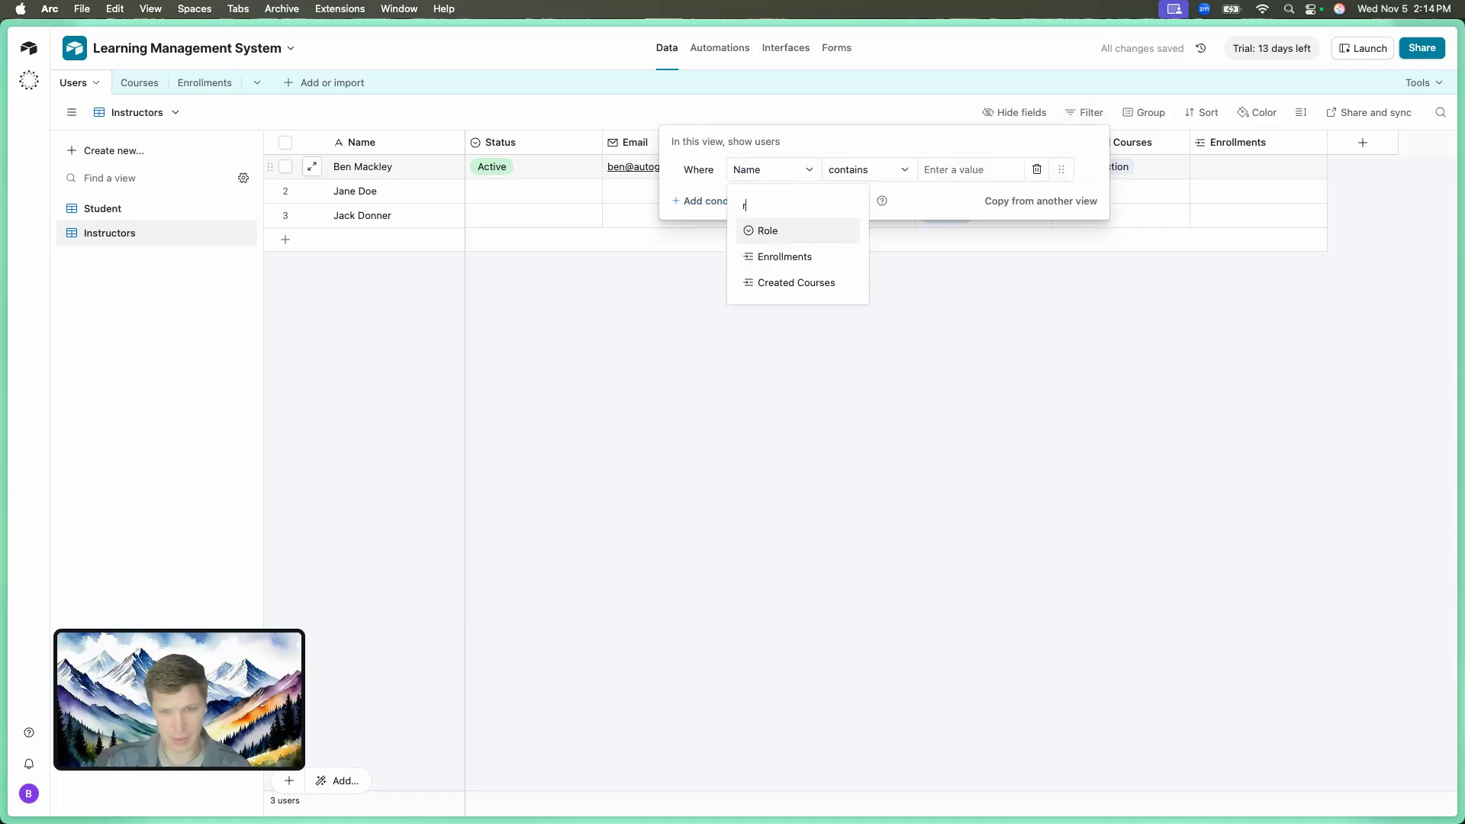
pyautogui.click(789, 233)
pyautogui.click(947, 169)
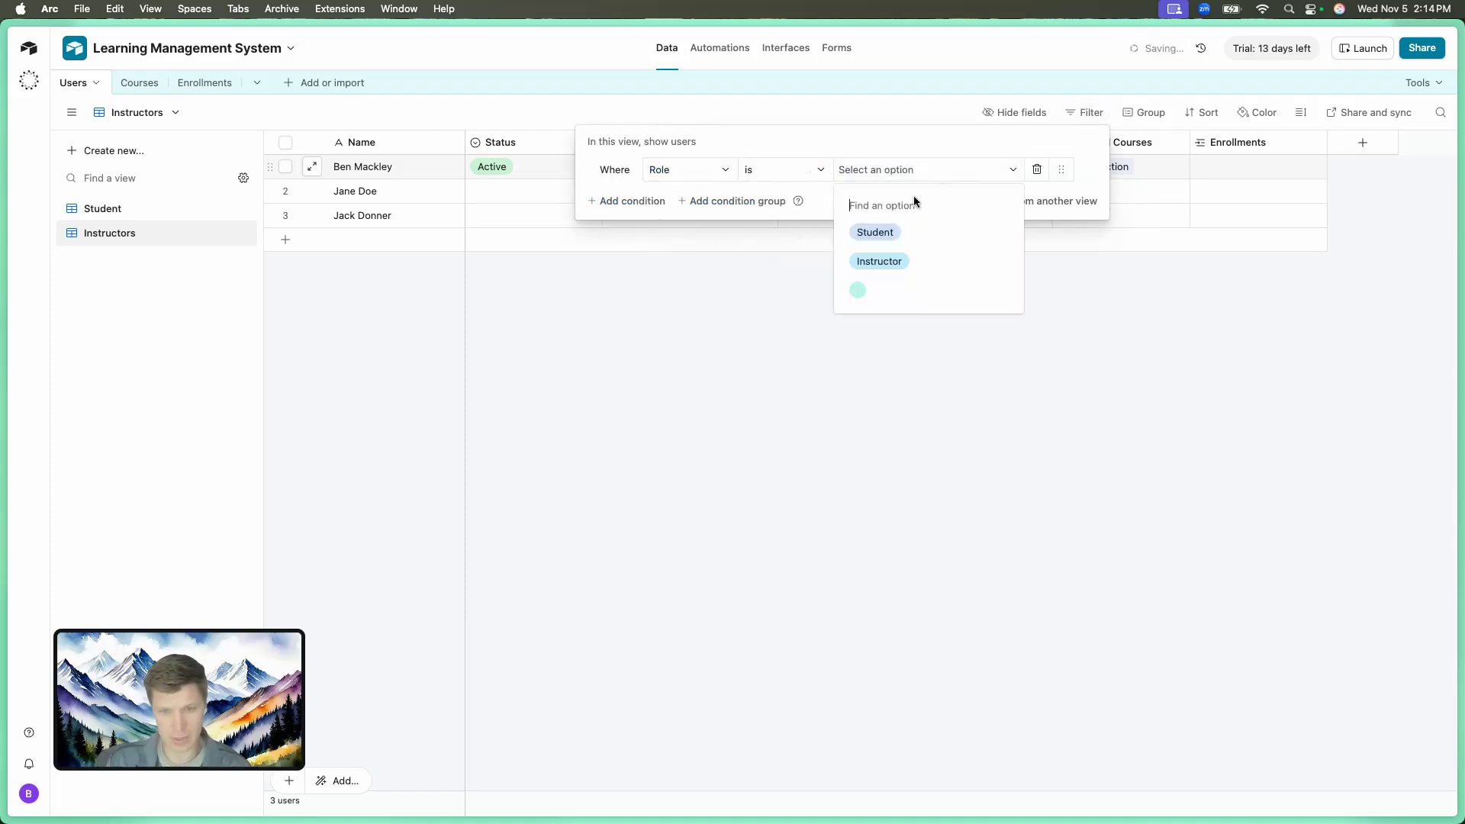
pyautogui.click(901, 257)
pyautogui.click(904, 255)
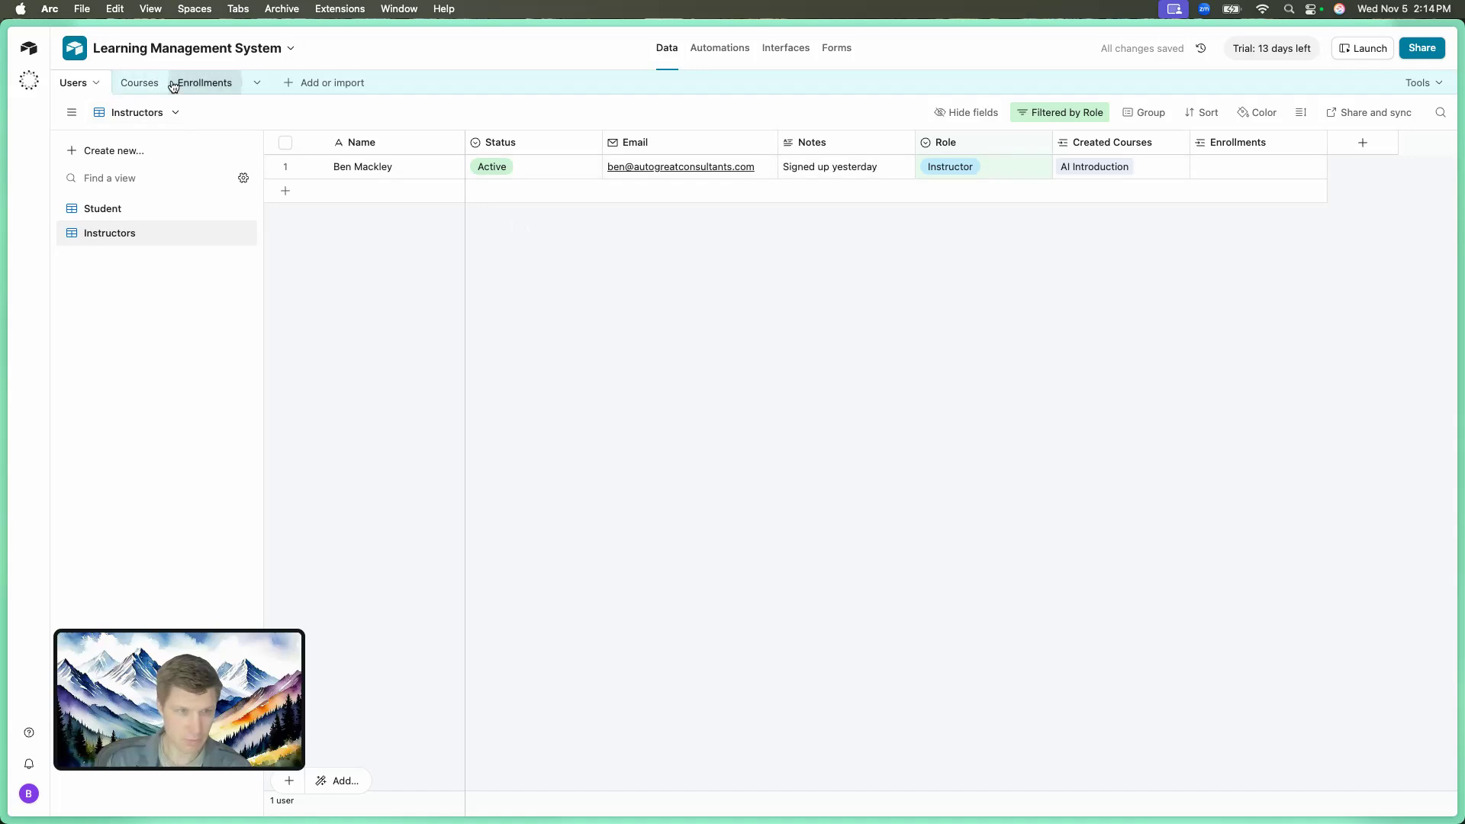
# Limit the Courses Instructor Name field's record selection to the Instructors view.
pyautogui.click(142, 83)
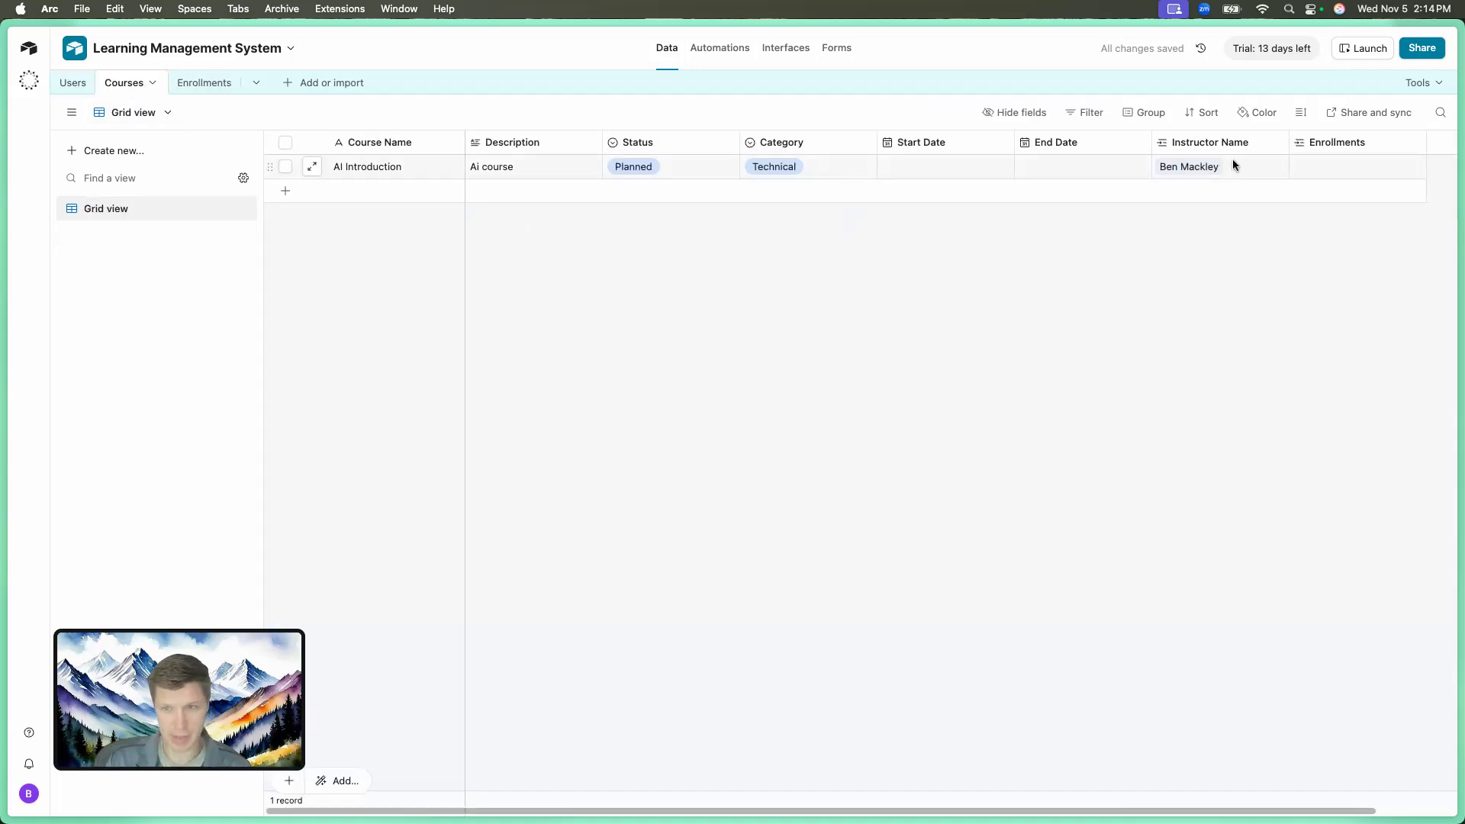
pyautogui.click(1276, 142)
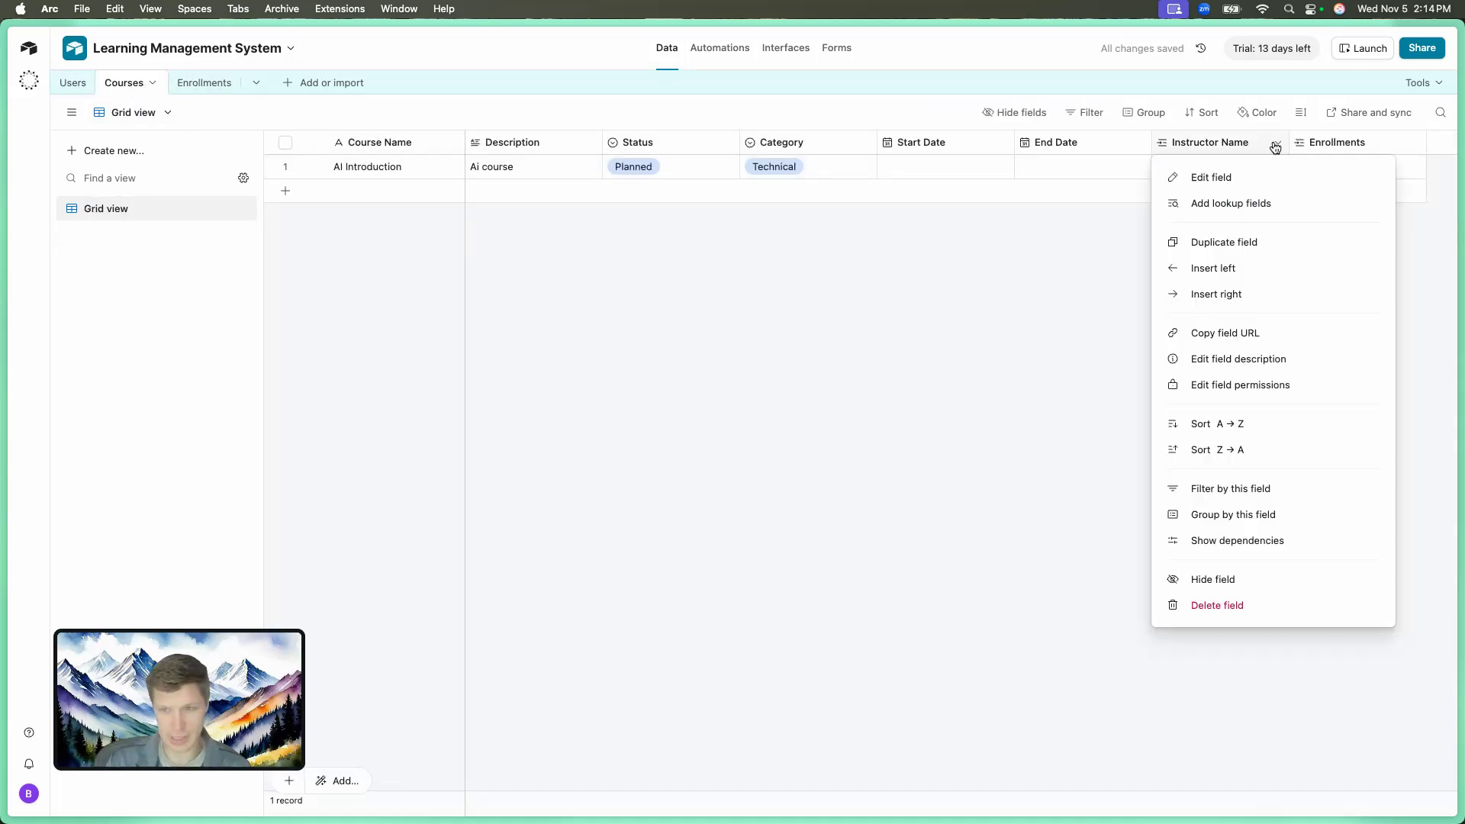
pyautogui.click(1210, 179)
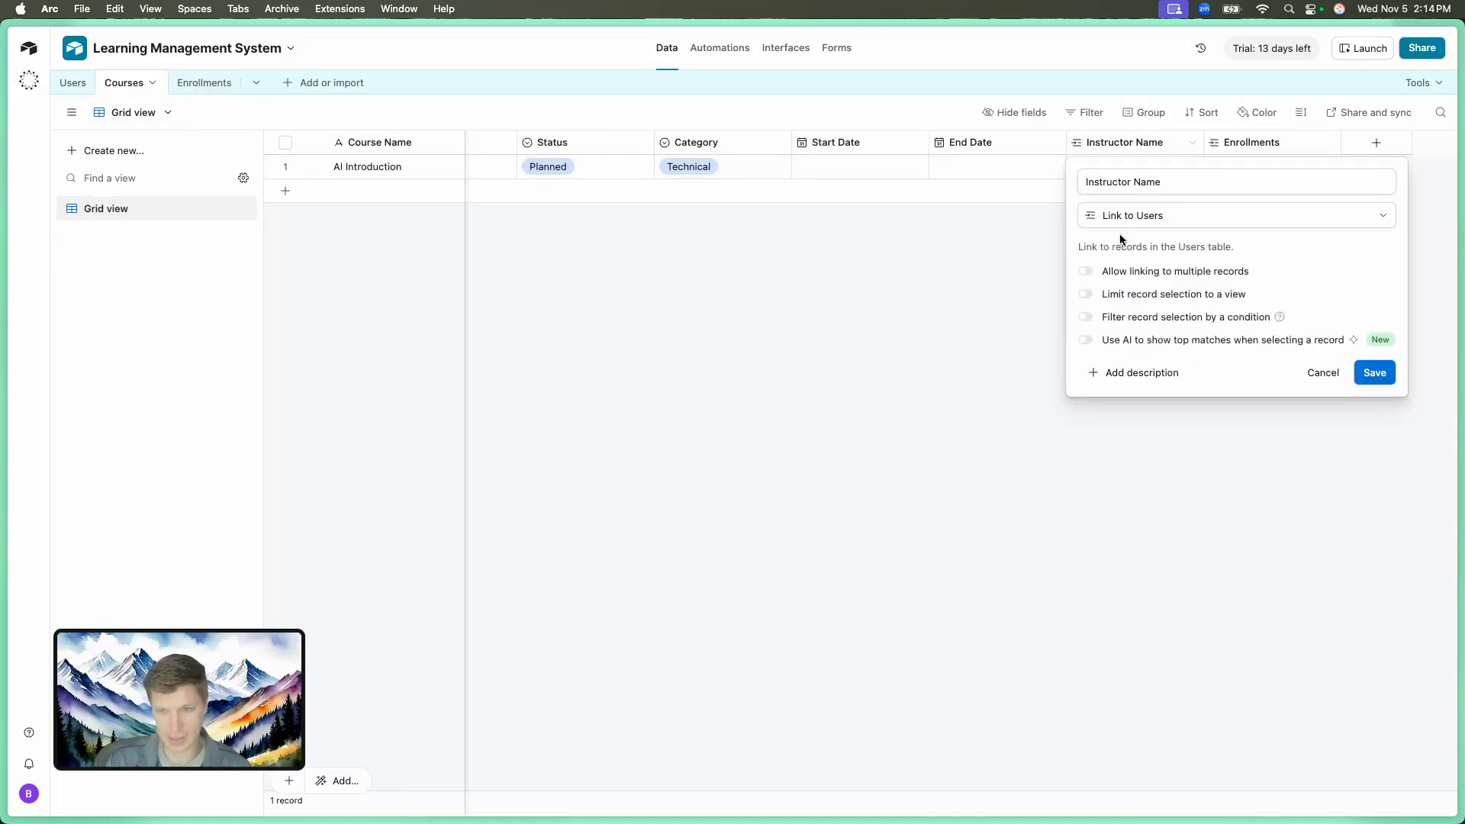
pyautogui.click(1083, 298)
pyautogui.click(1141, 330)
pyautogui.click(1158, 410)
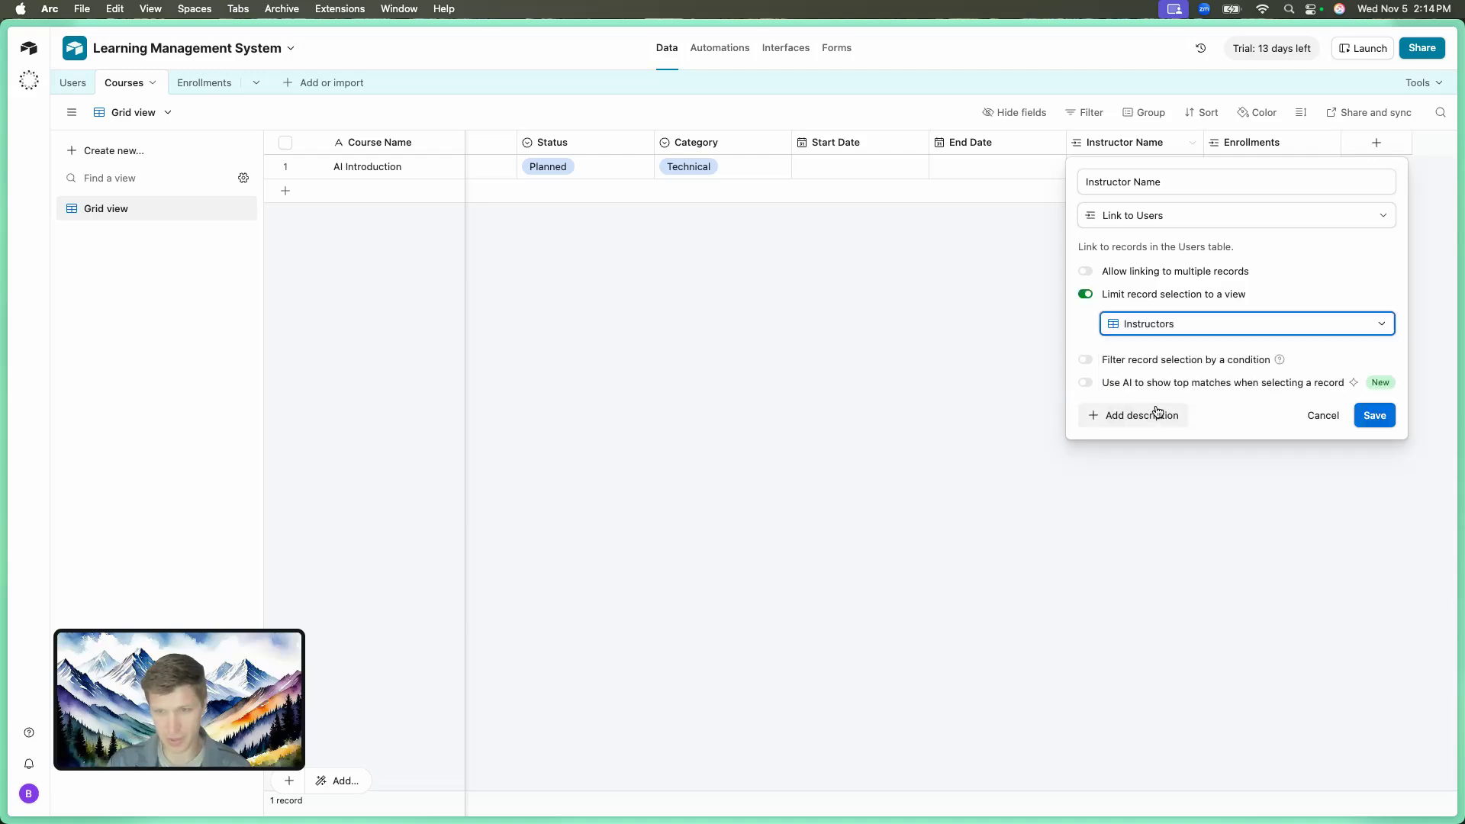
pyautogui.click(1375, 415)
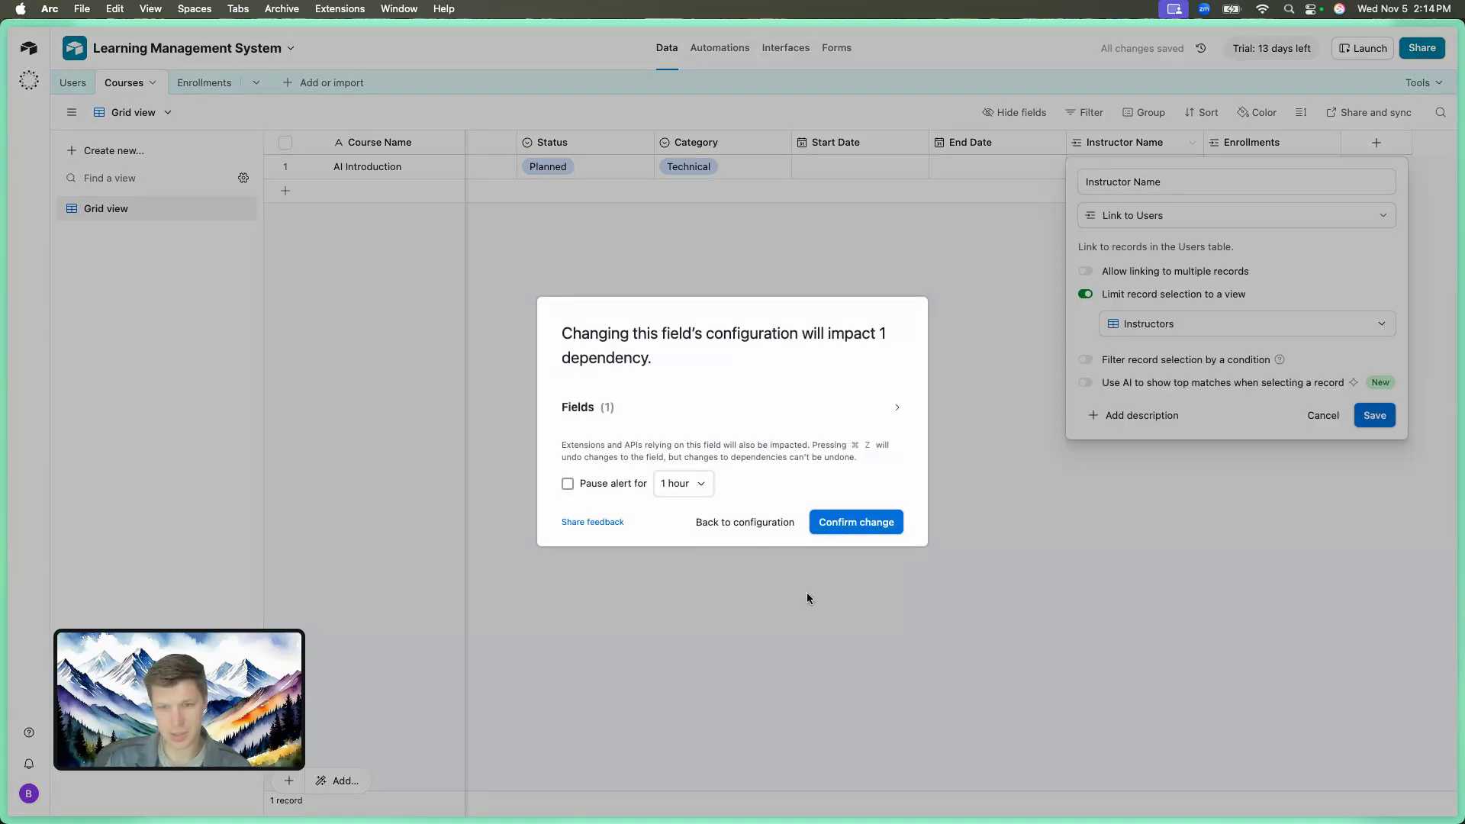
pyautogui.click(846, 522)
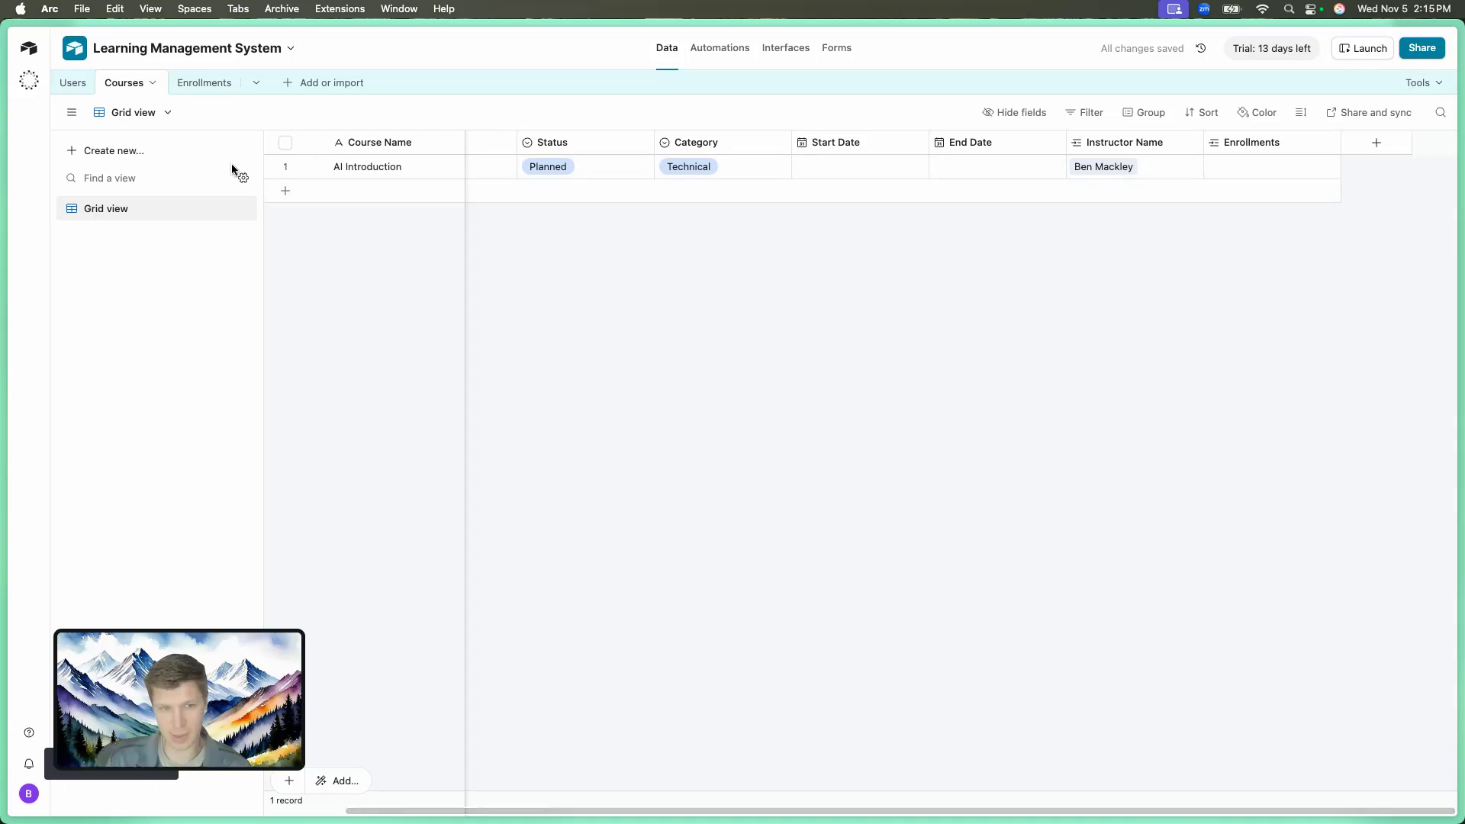
# Add a blank course row, check its instructor picker, then switch to Enrollments.
pyautogui.click(286, 190)
pyautogui.click(1100, 191)
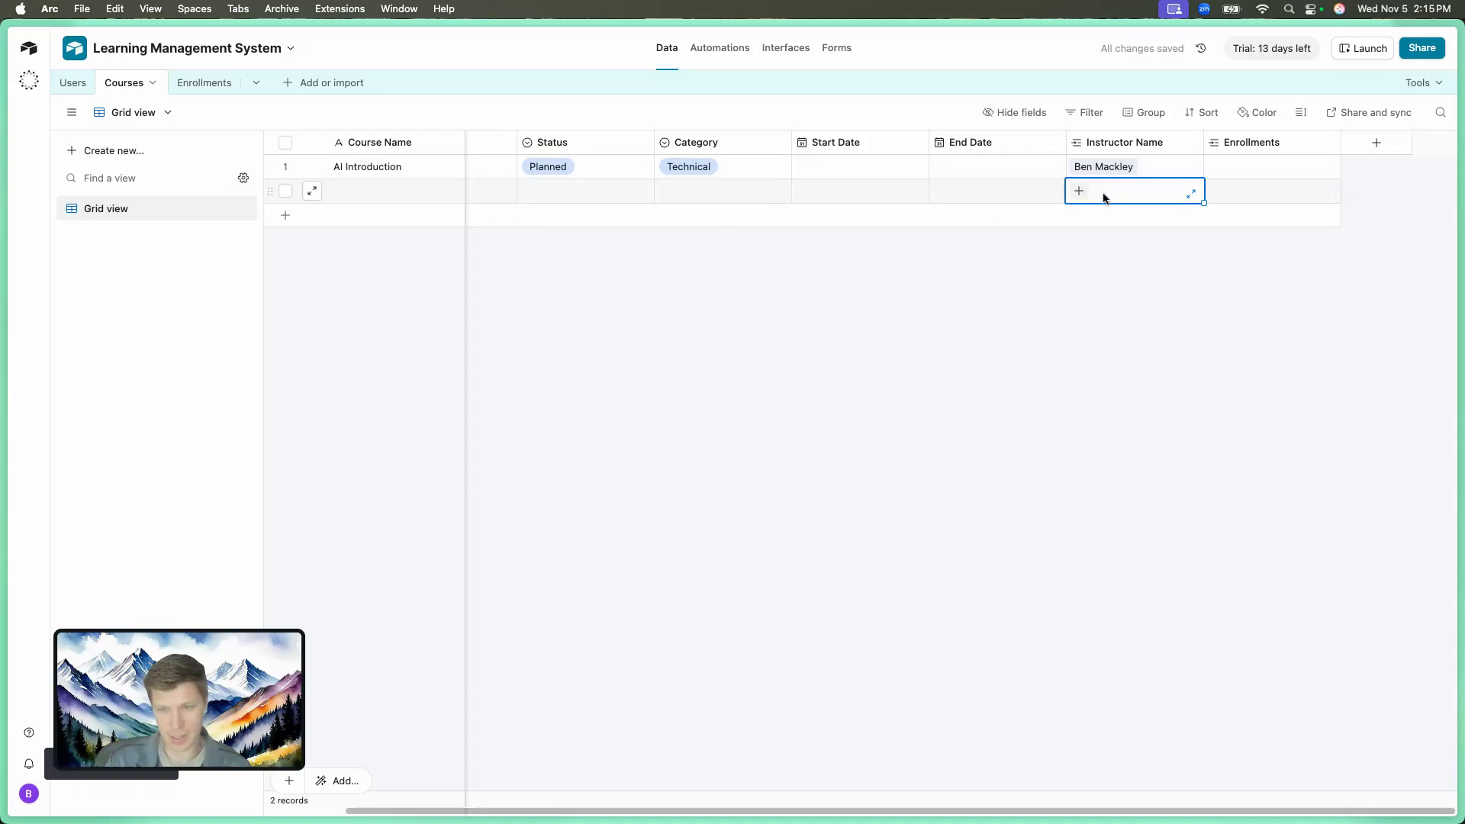
pyautogui.click(1079, 191)
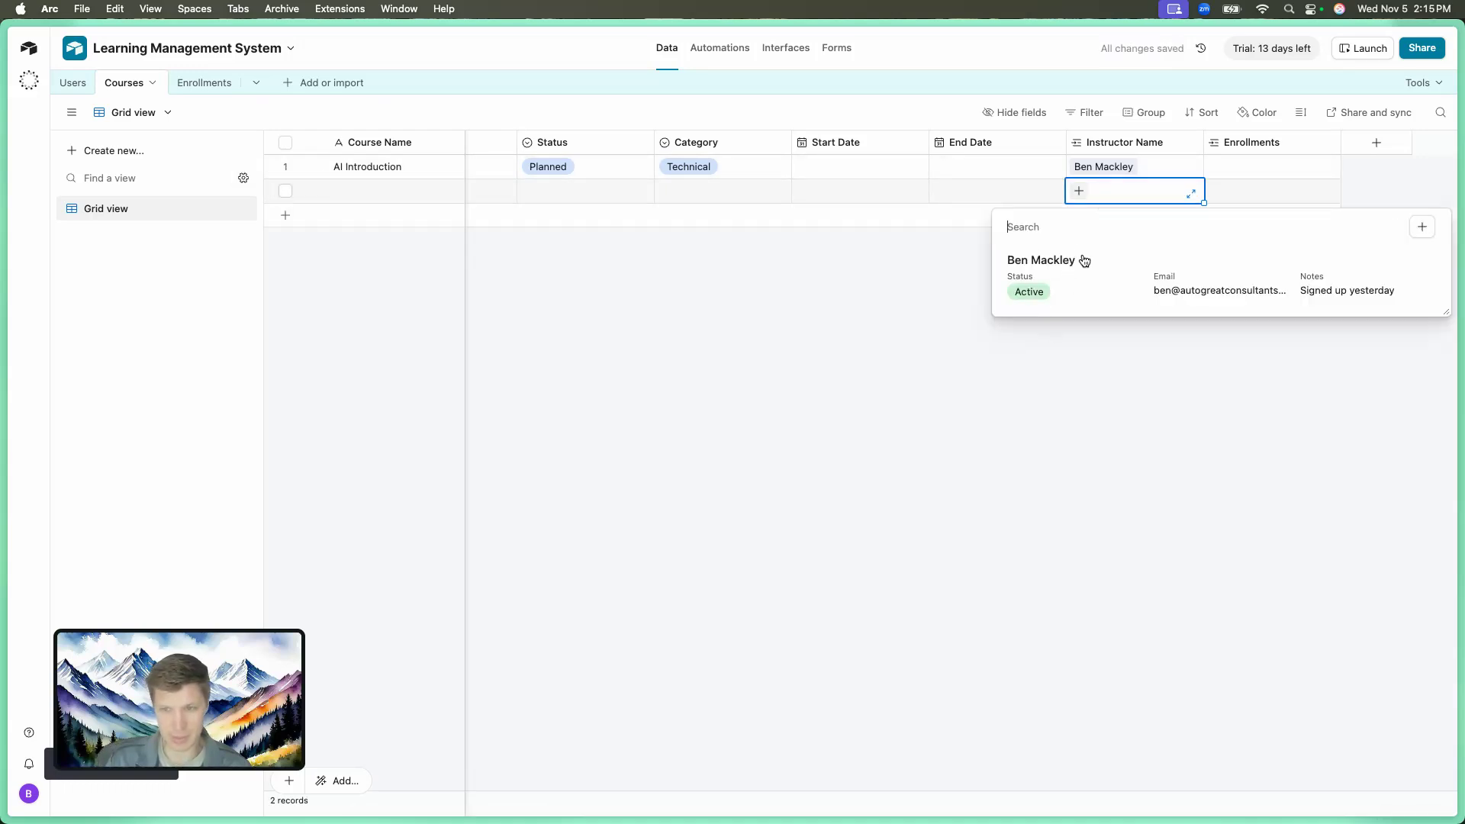
pyautogui.press('Escape')
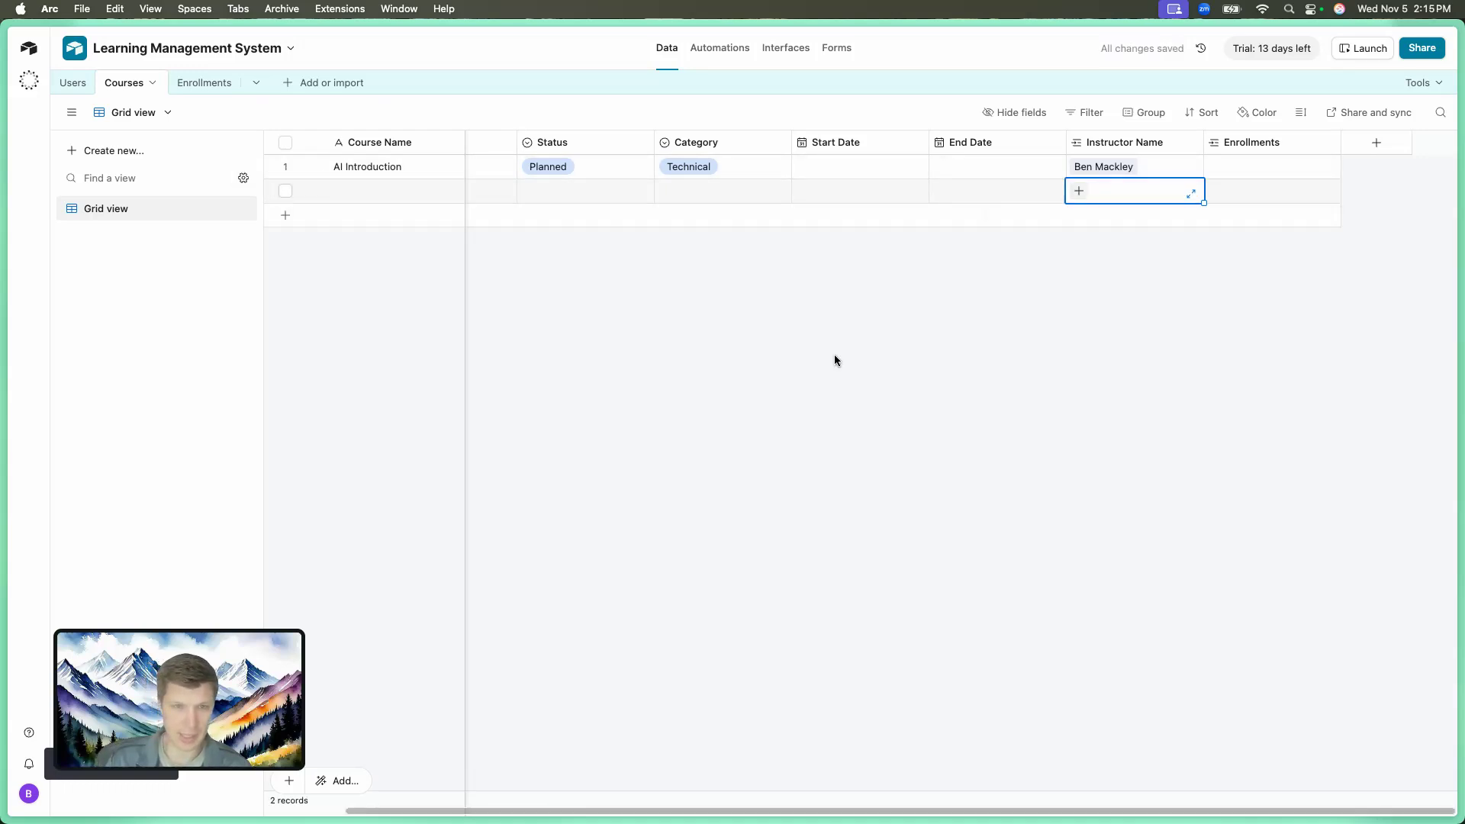
pyautogui.click(220, 90)
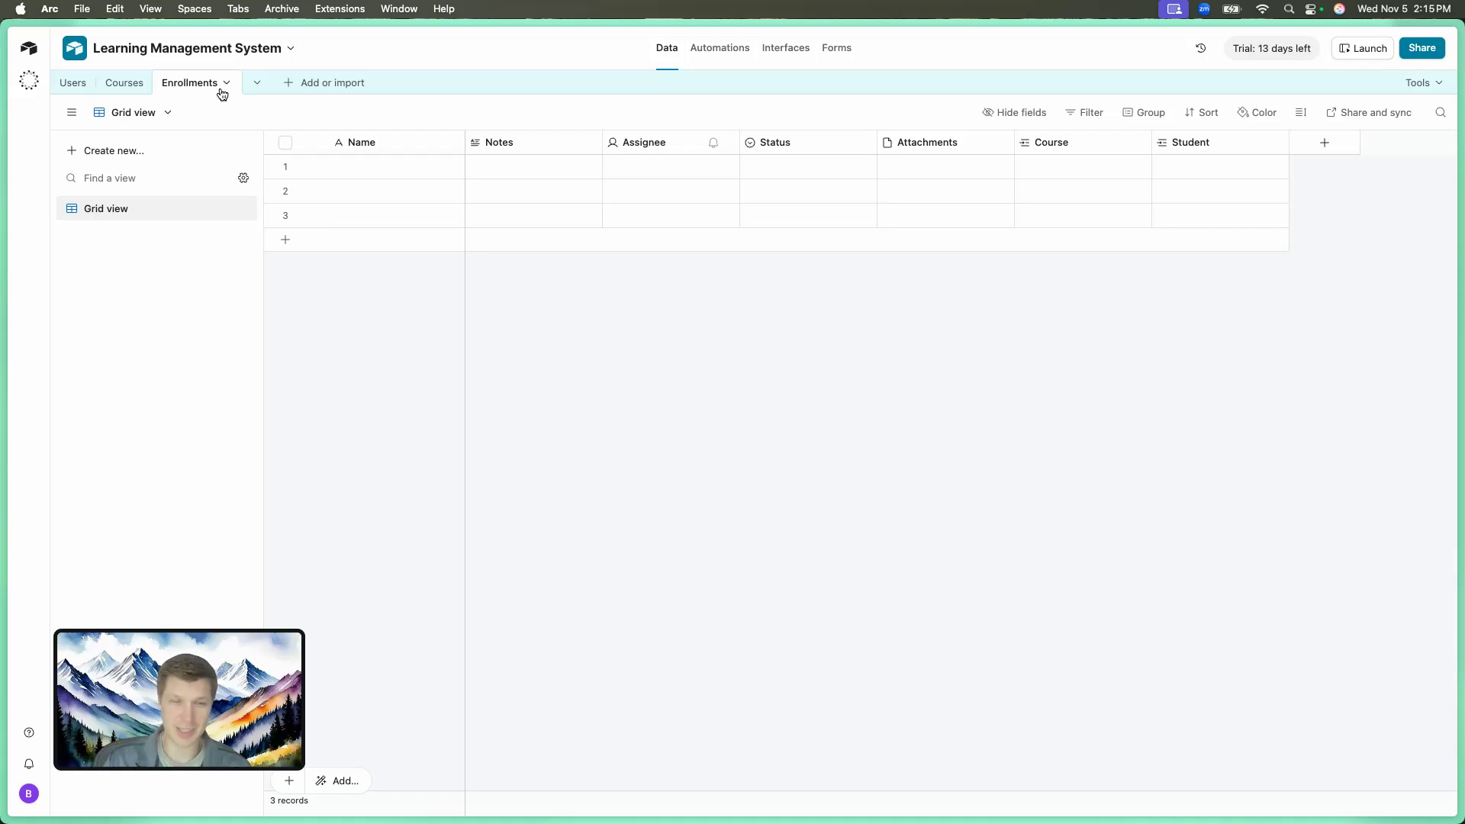
# Start a new single-select field in Enrollments named Grade.
pyautogui.click(1169, 165)
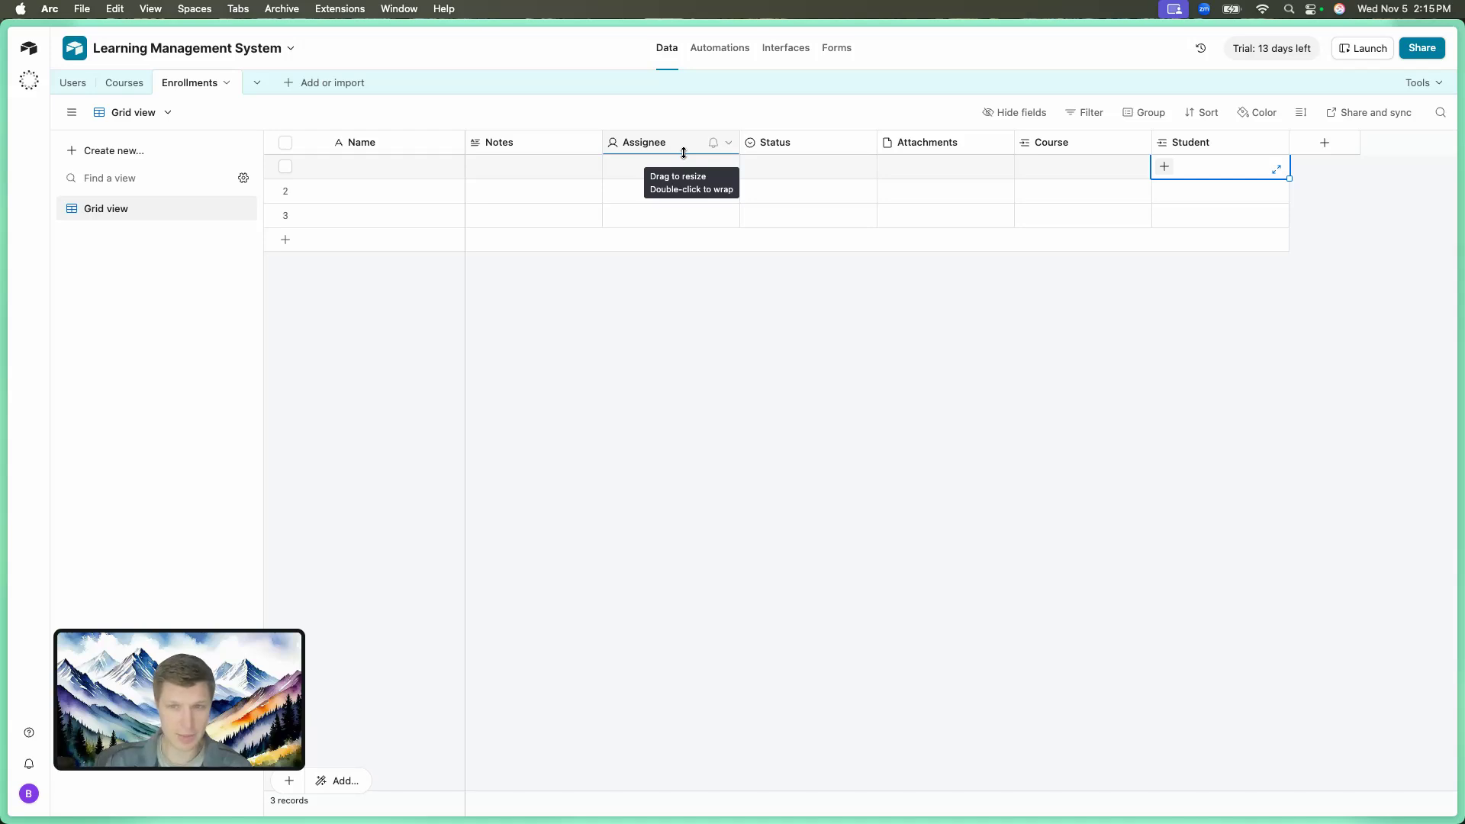
pyautogui.click(1324, 143)
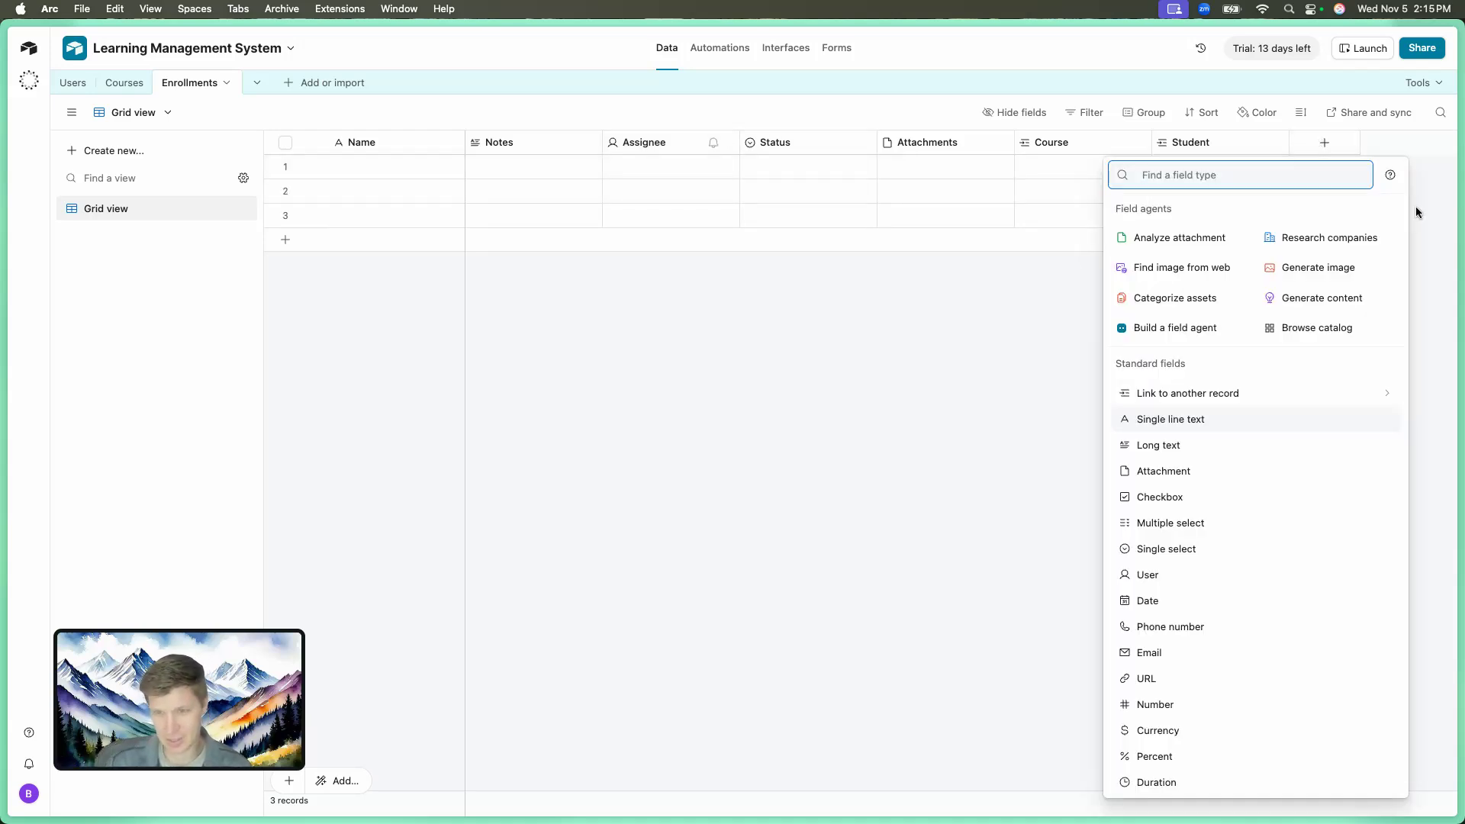
pyautogui.write('Singl')
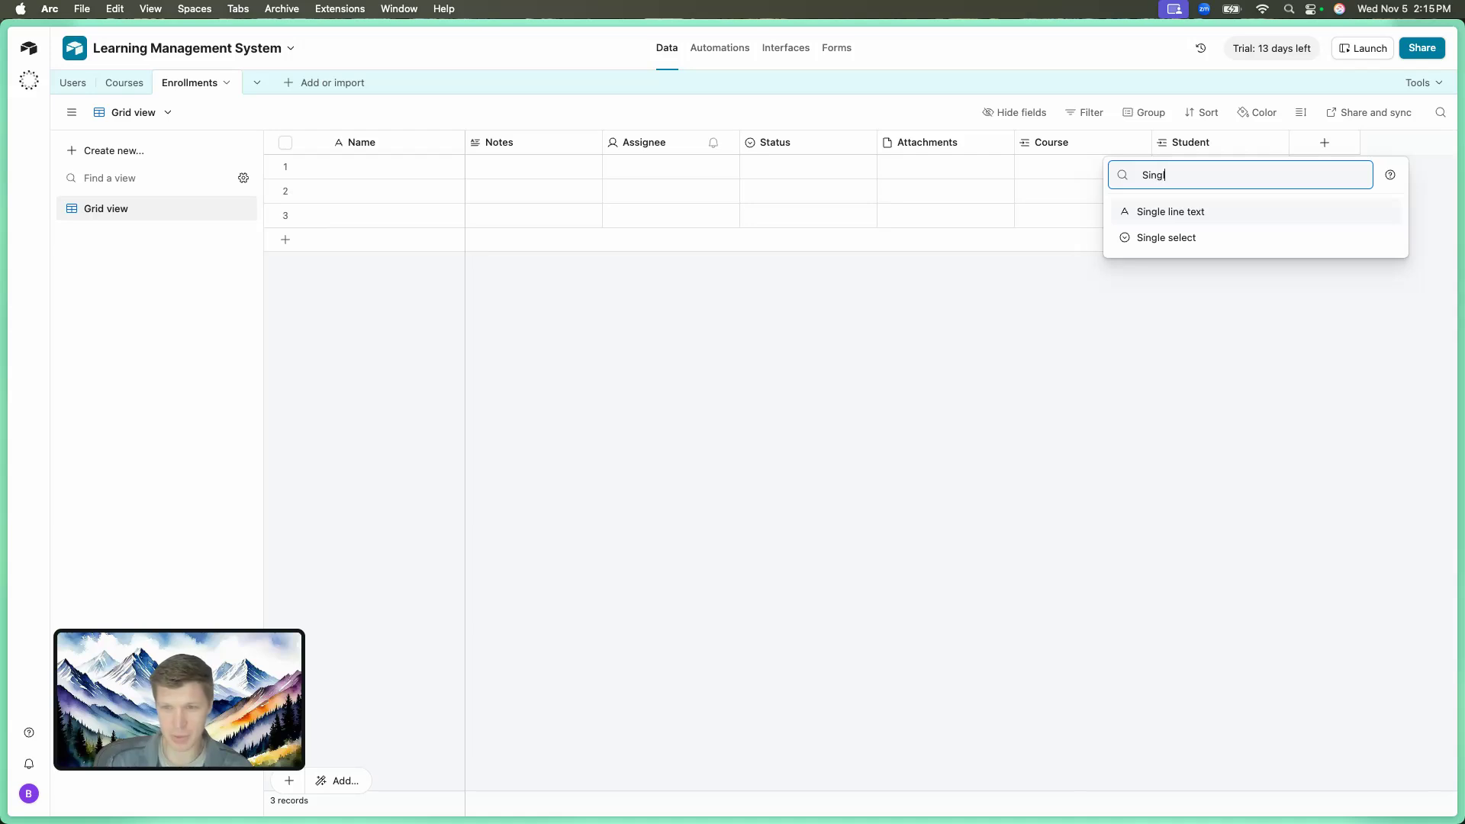
pyautogui.click(1331, 236)
pyautogui.click(1181, 179)
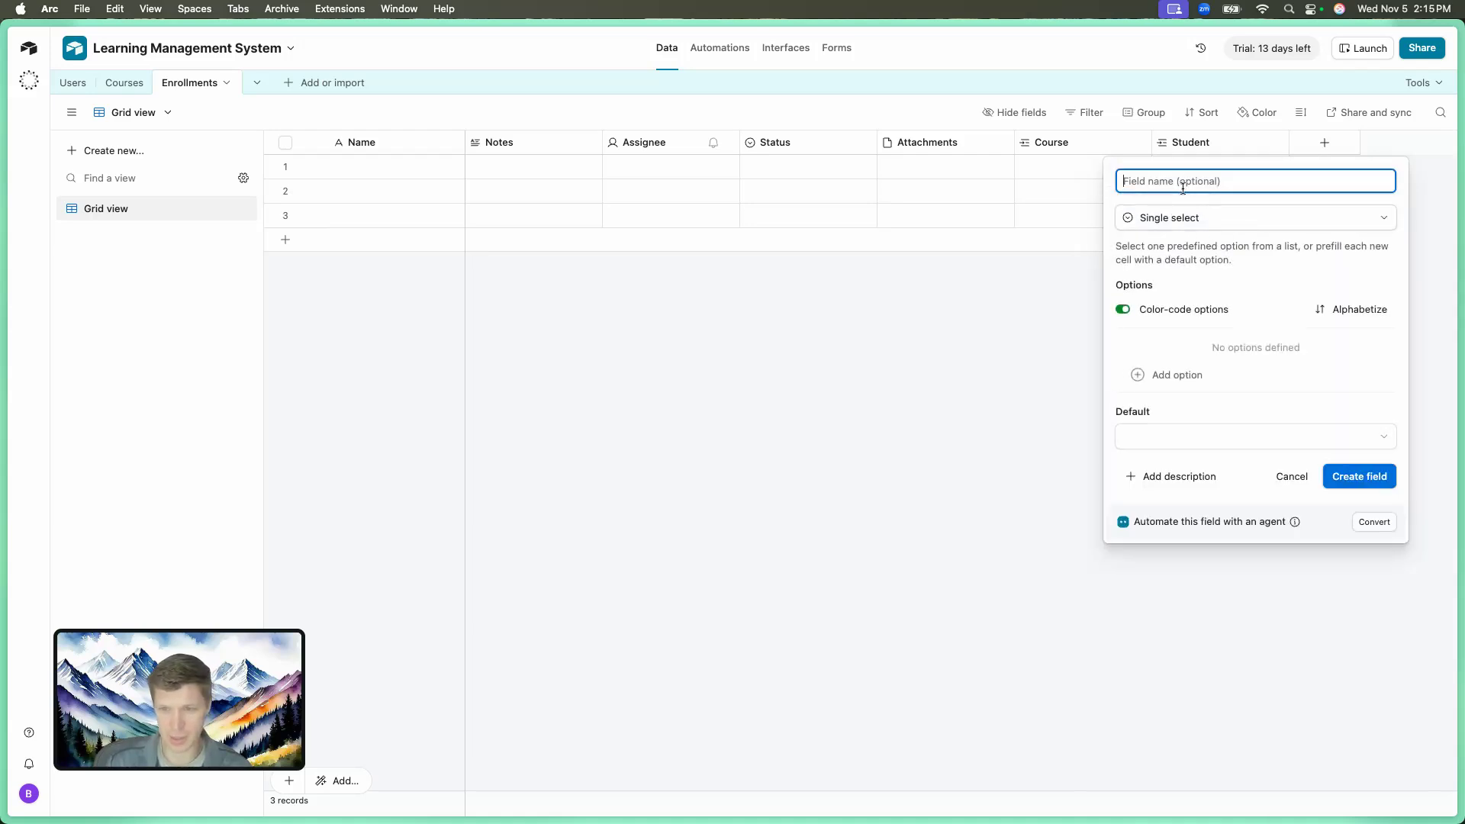
pyautogui.write('Grade')
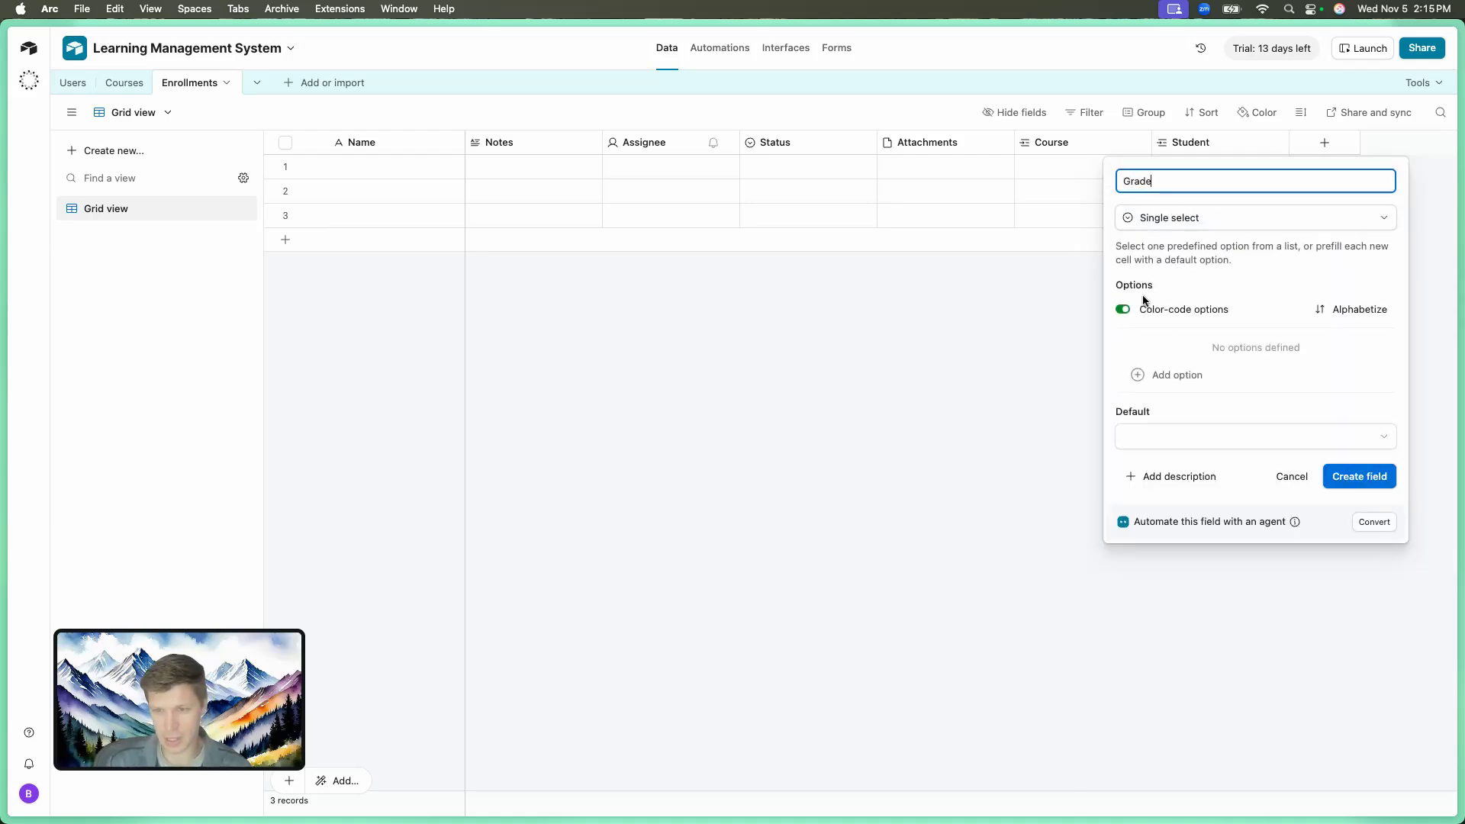
# Give Grade the options A, A-, B+, B and B-, and create the field.
pyautogui.click(1144, 379)
pyautogui.write('A')
pyautogui.press('Return')
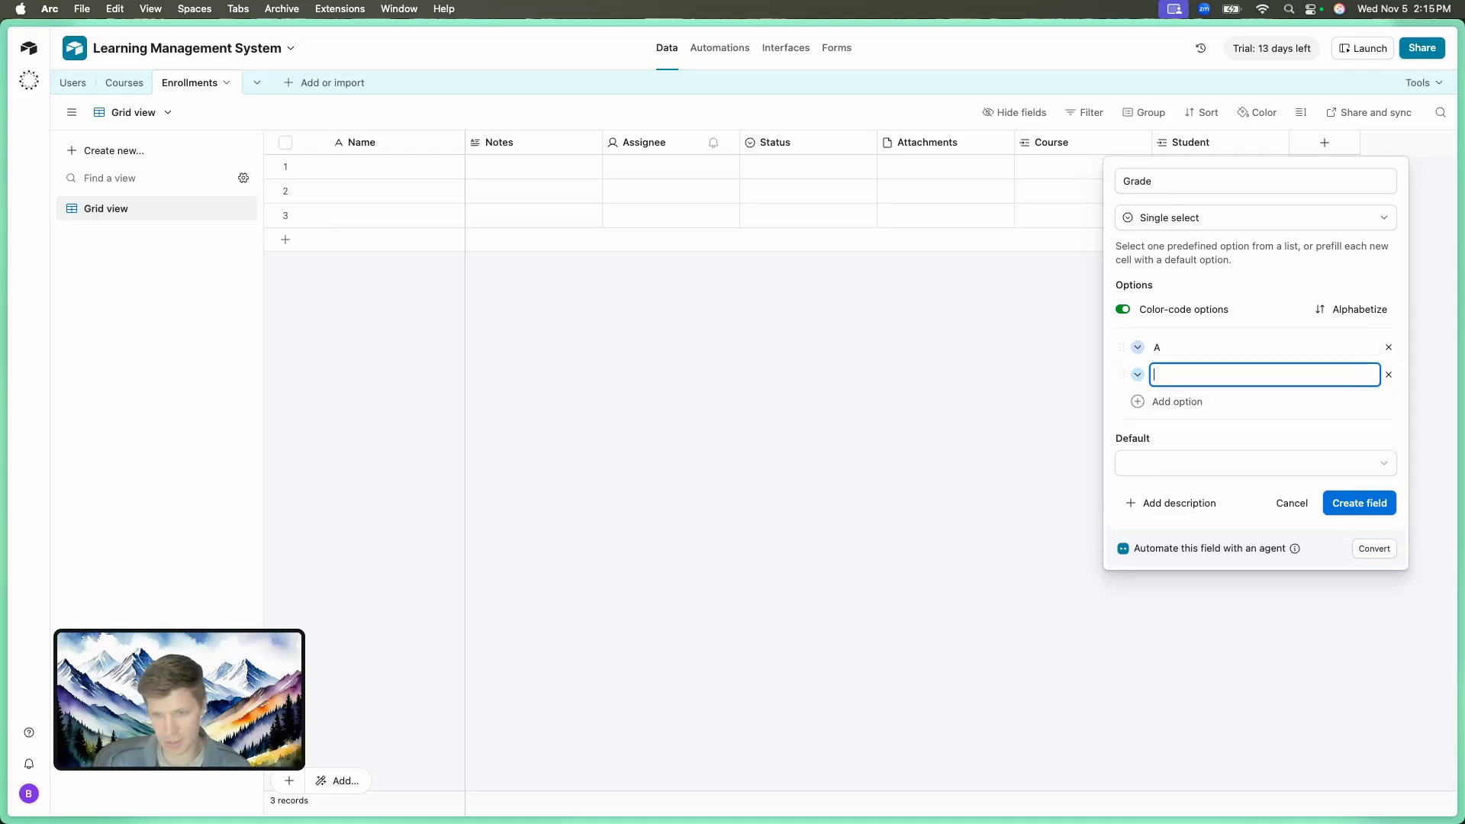
pyautogui.write('A')
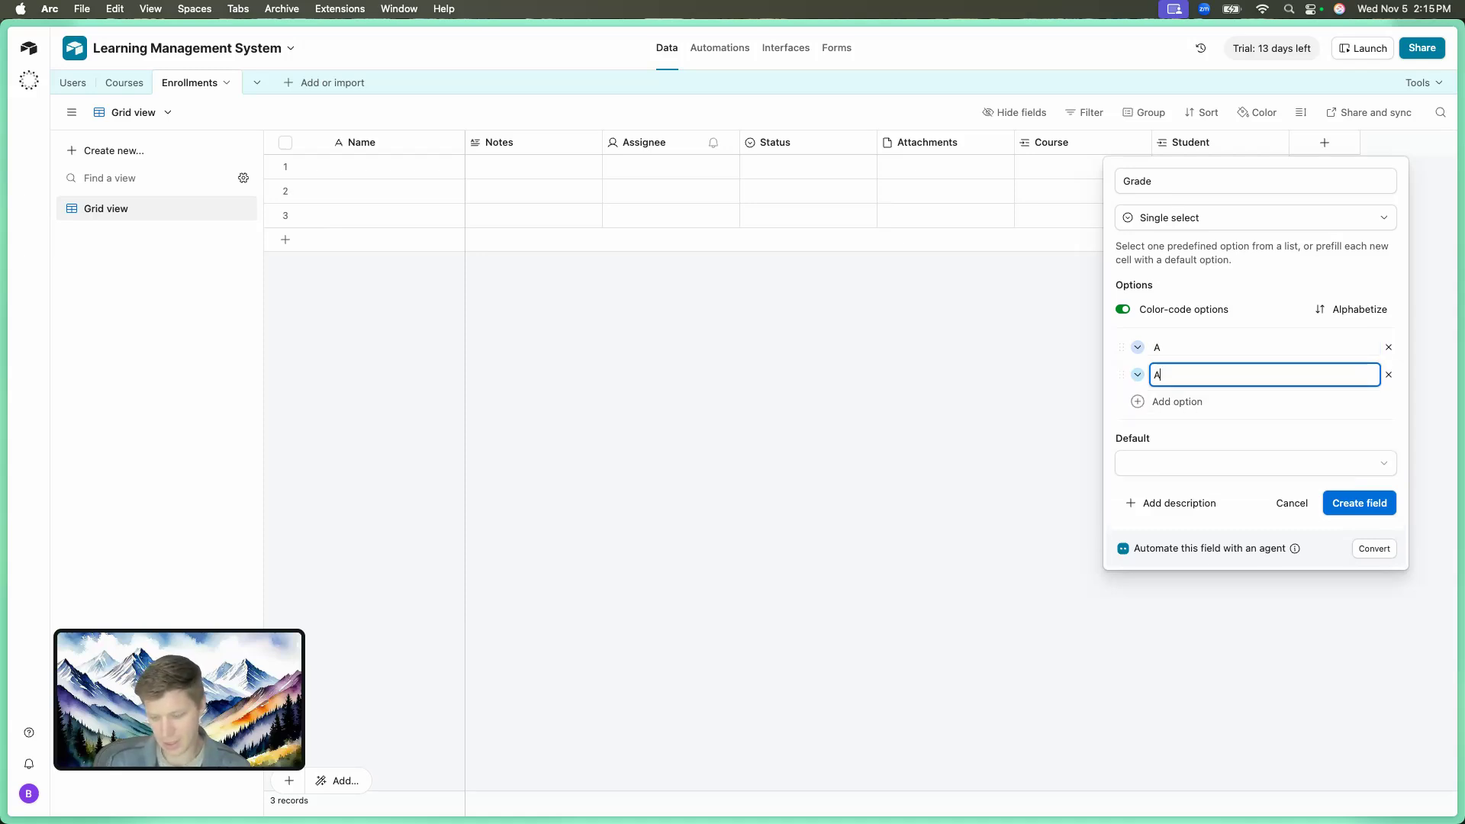
pyautogui.write('-')
pyautogui.press('Return')
pyautogui.write('B+')
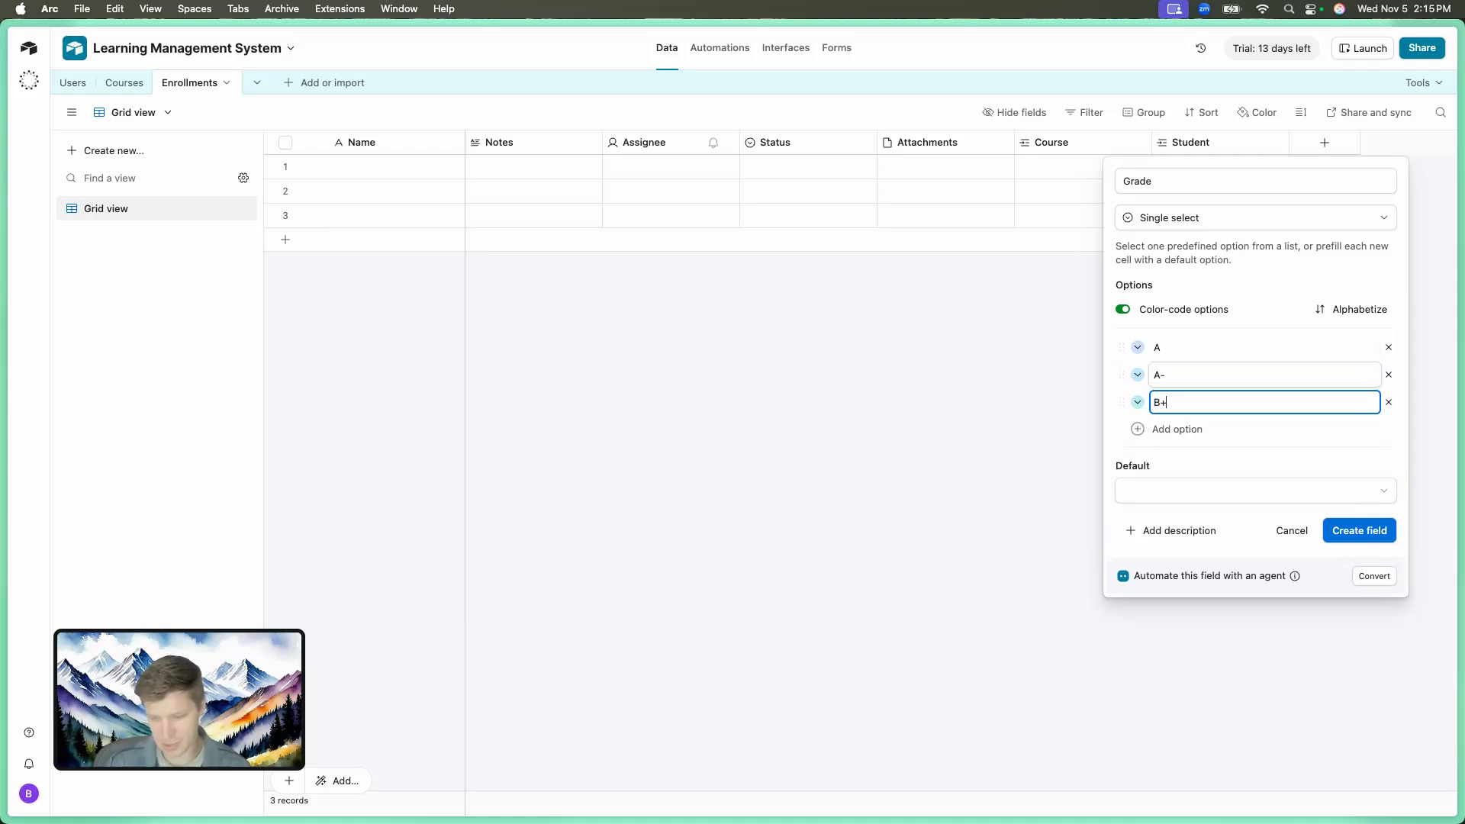
pyautogui.press('Return')
pyautogui.write('B')
pyautogui.press('Return')
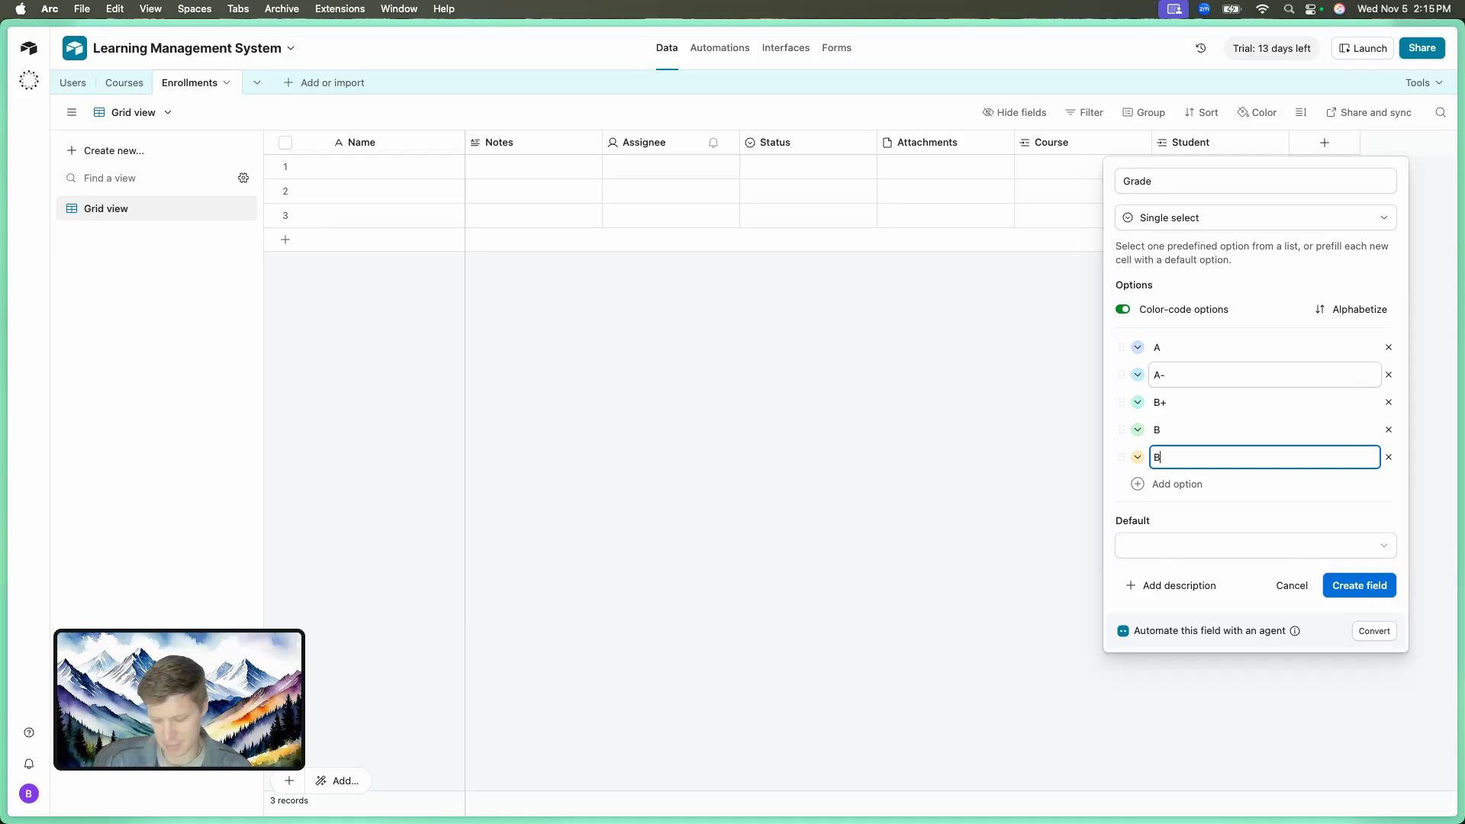
pyautogui.write('B-')
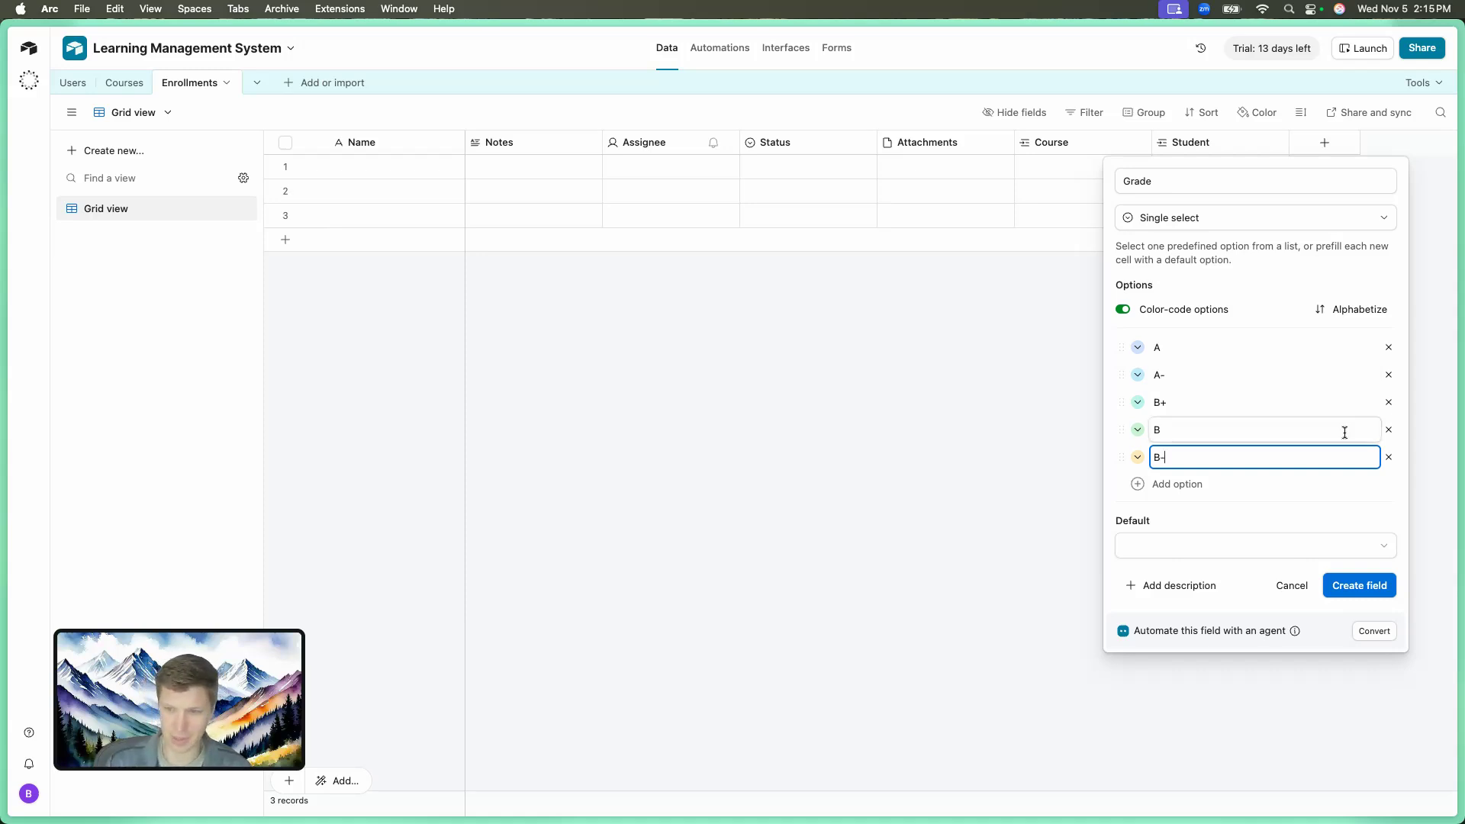
pyautogui.click(1349, 586)
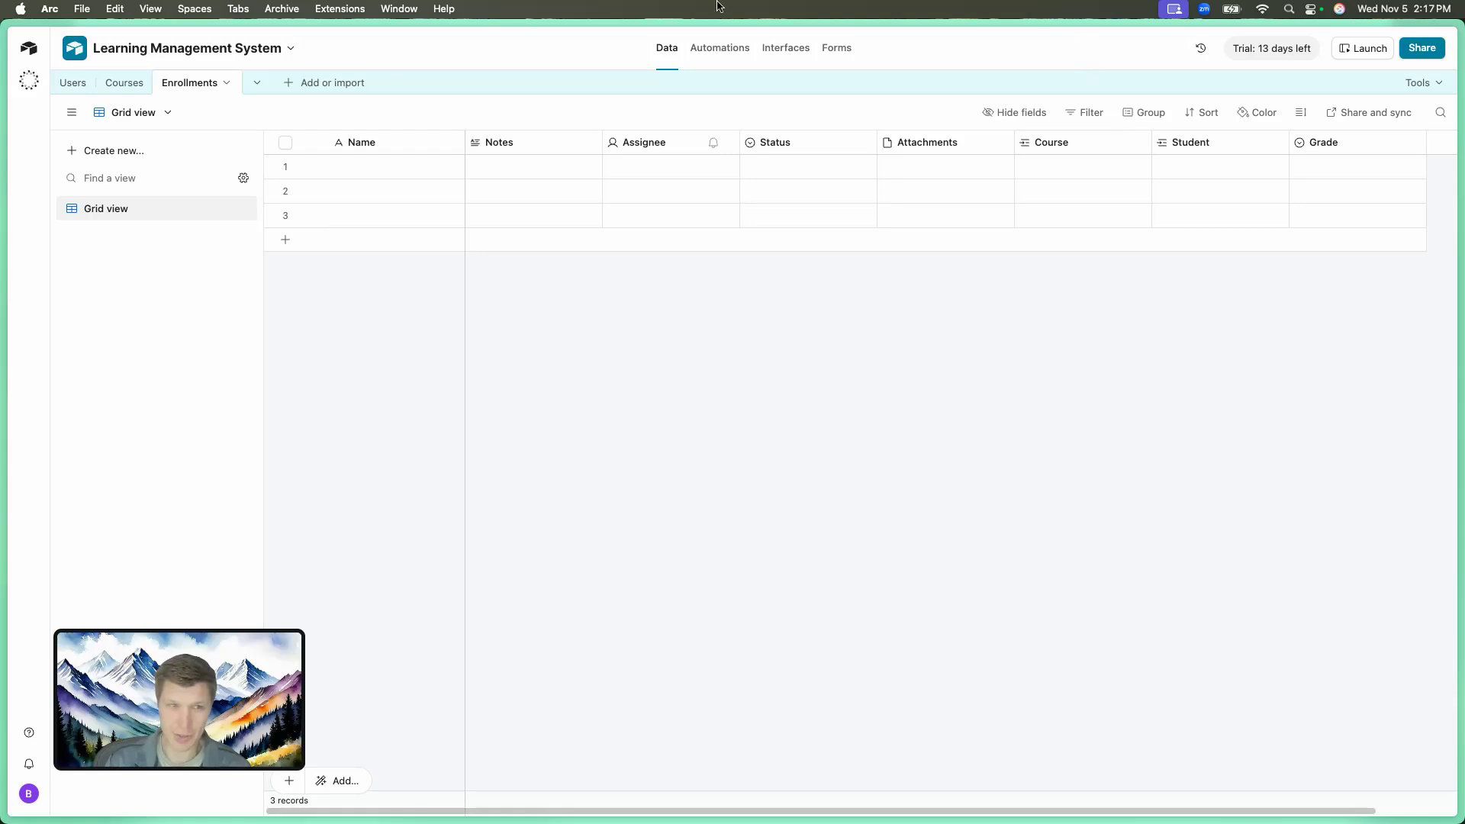
# Have the Omni AI assistant build a new table from the prompt 'Lesson'.
pyautogui.click(289, 91)
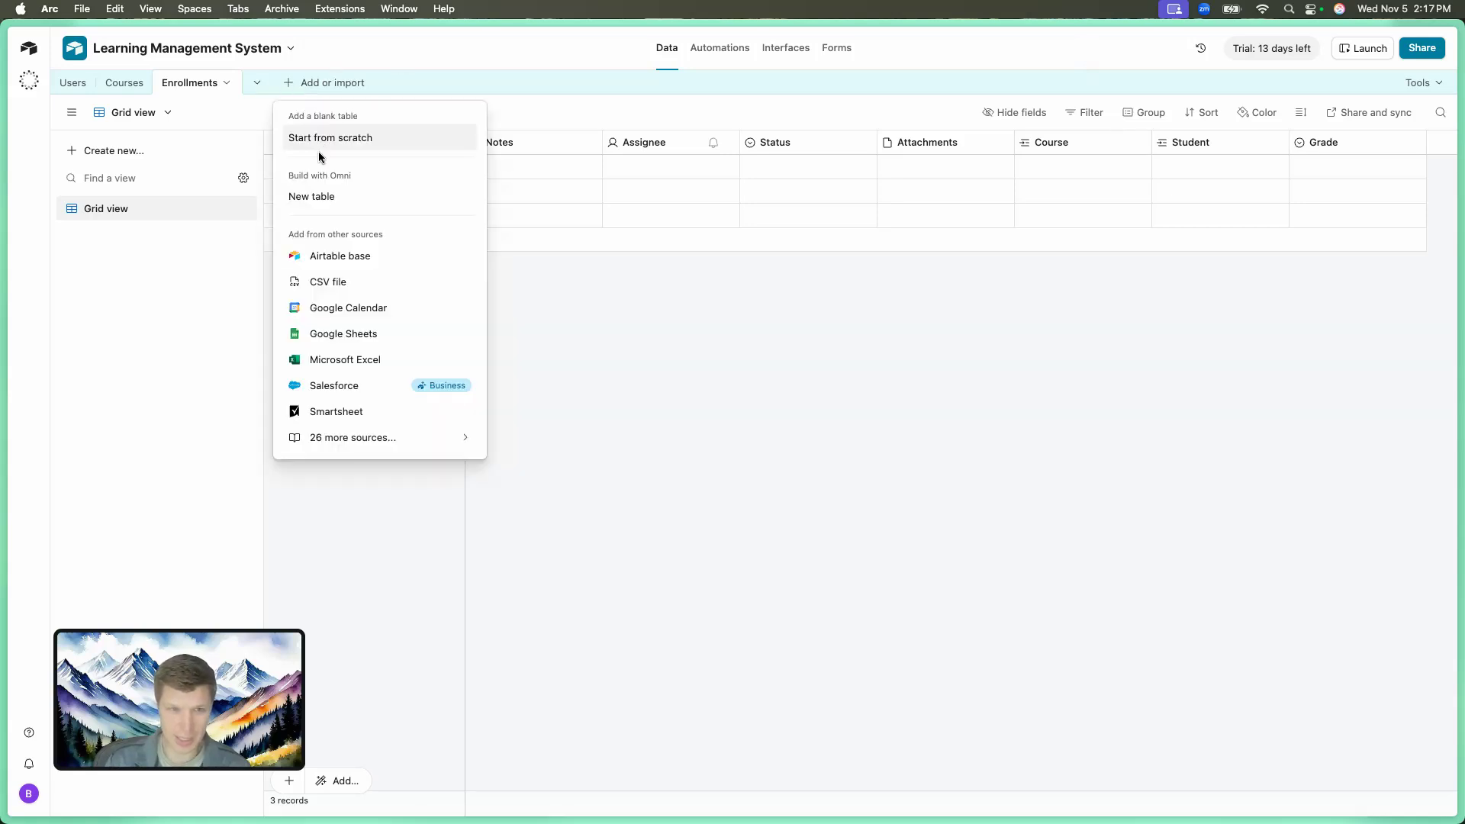
pyautogui.click(315, 197)
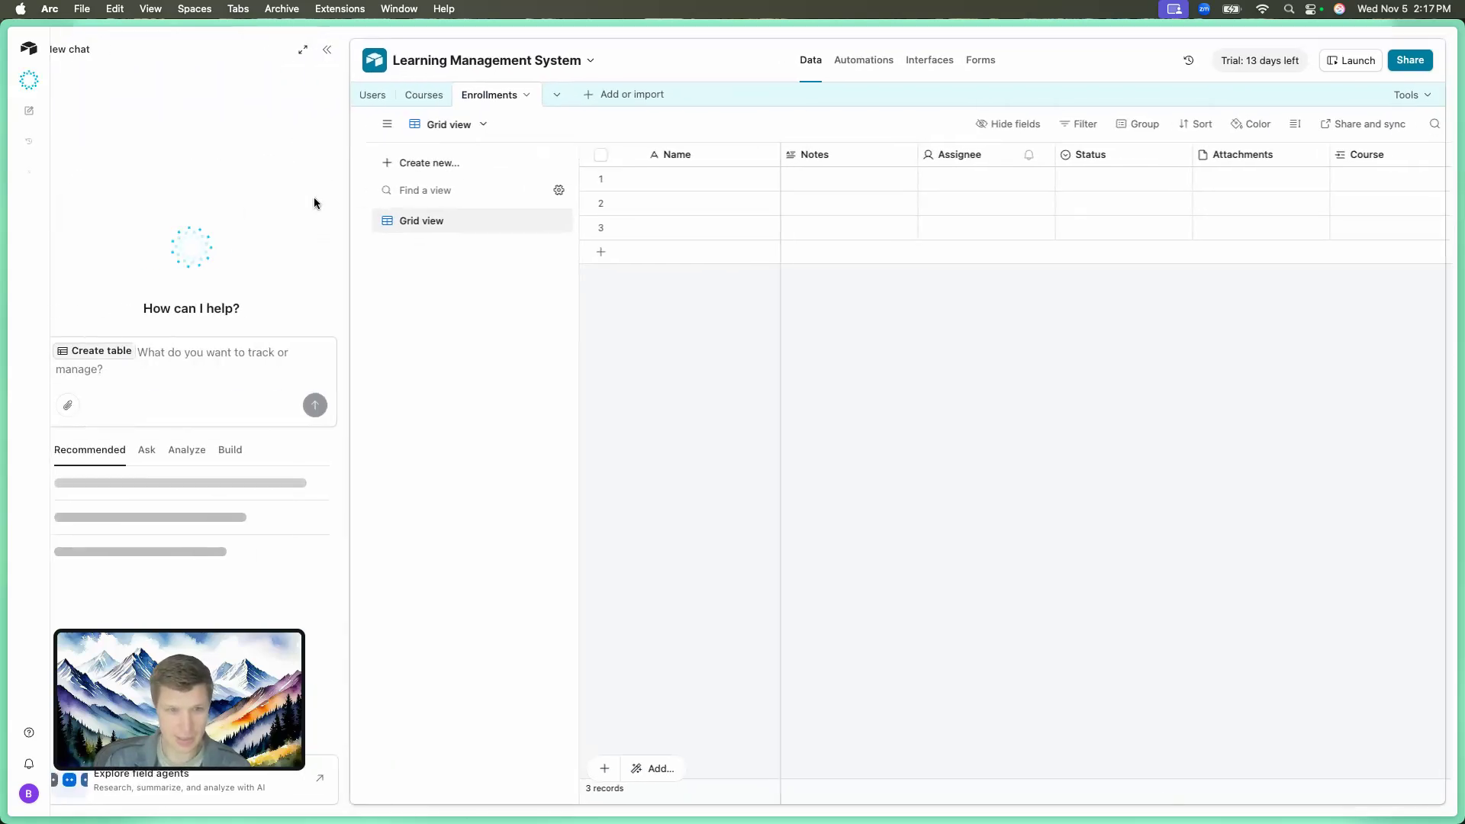
pyautogui.click(229, 353)
pyautogui.write('Lesson')
pyautogui.press('Return')
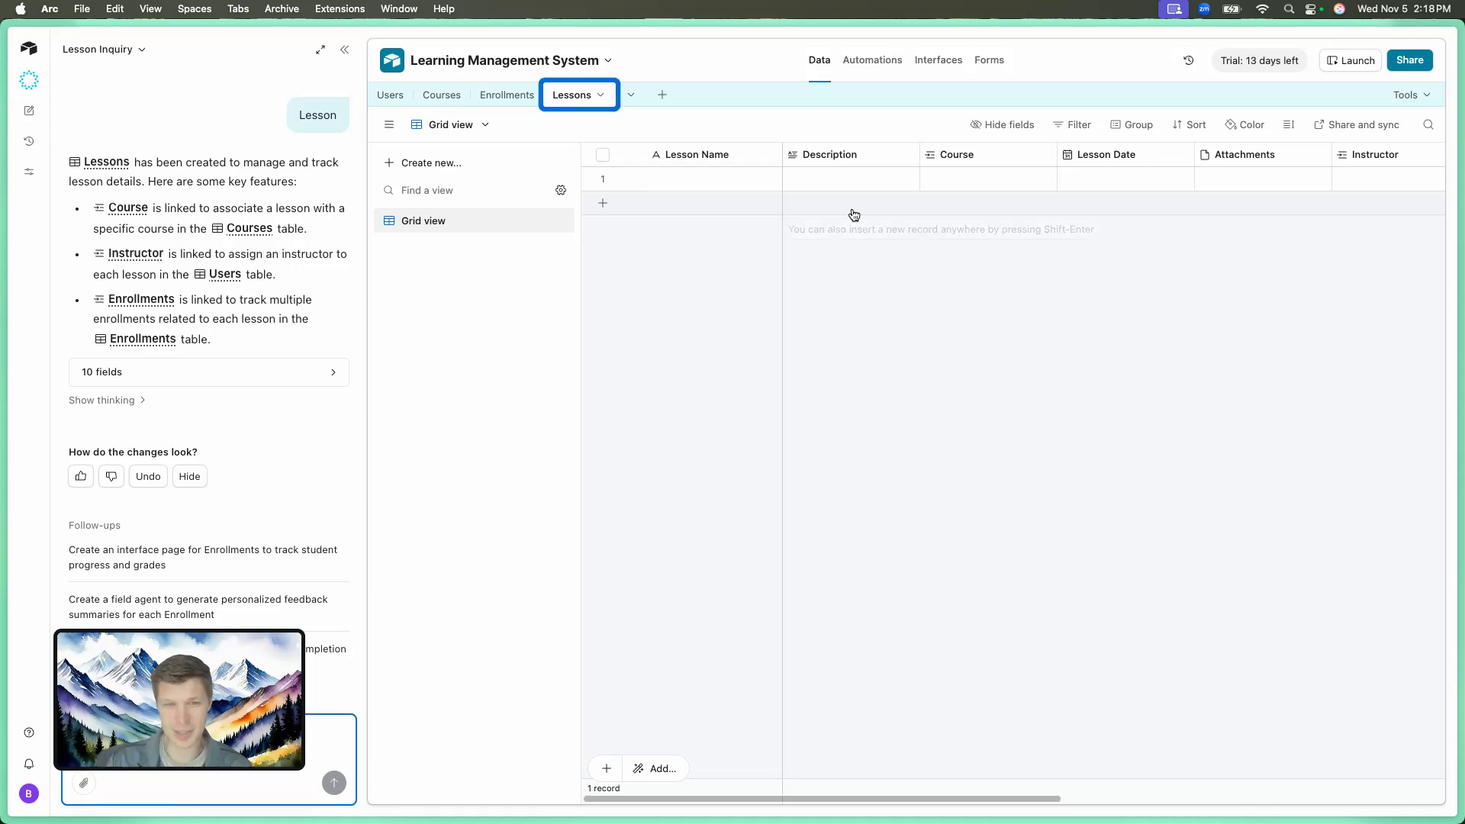
pyautogui.hscroll(1, 894, 216)
pyautogui.hscroll(-1, 892, 215)
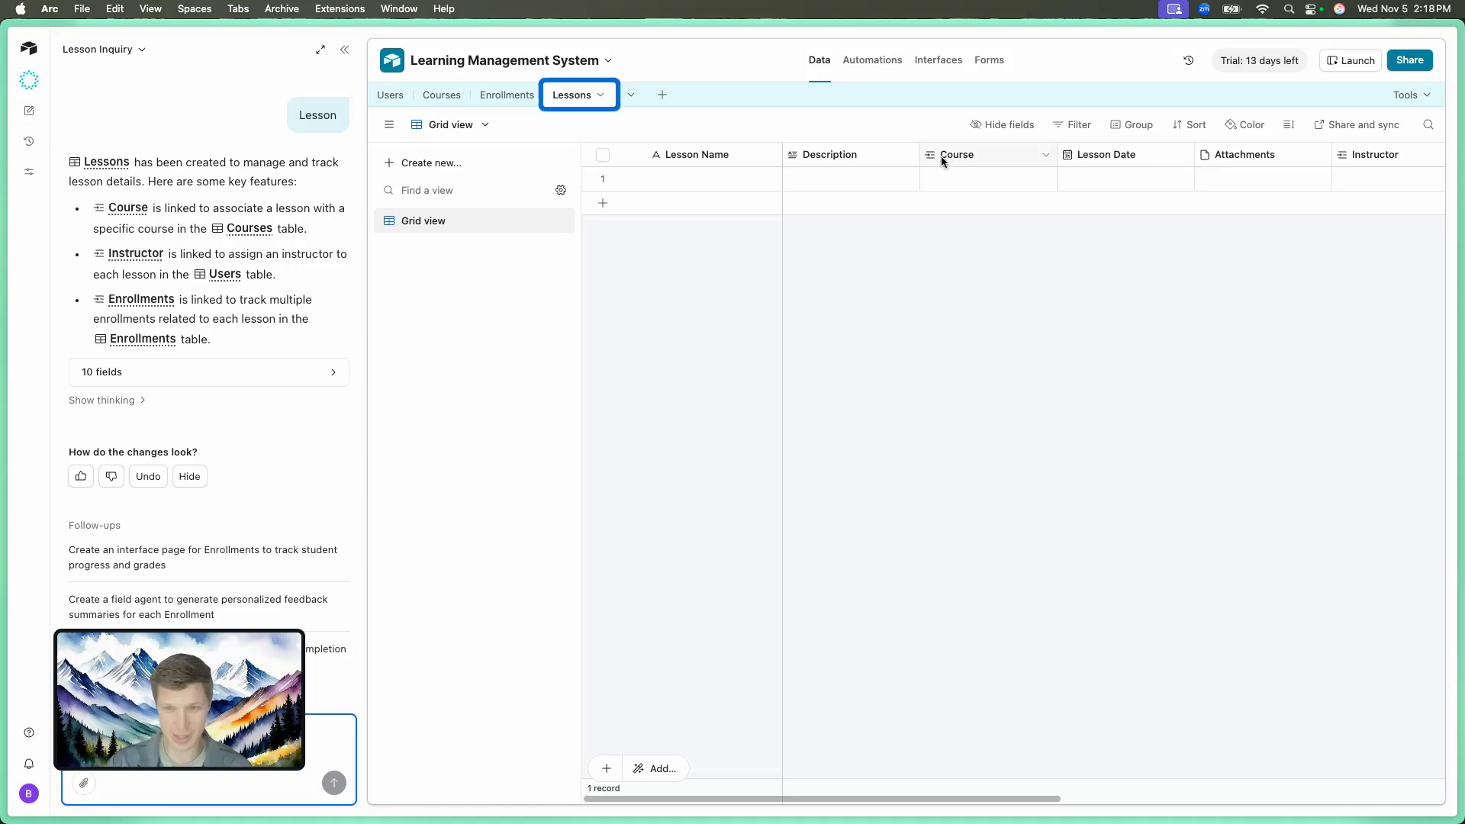
pyautogui.click(1047, 161)
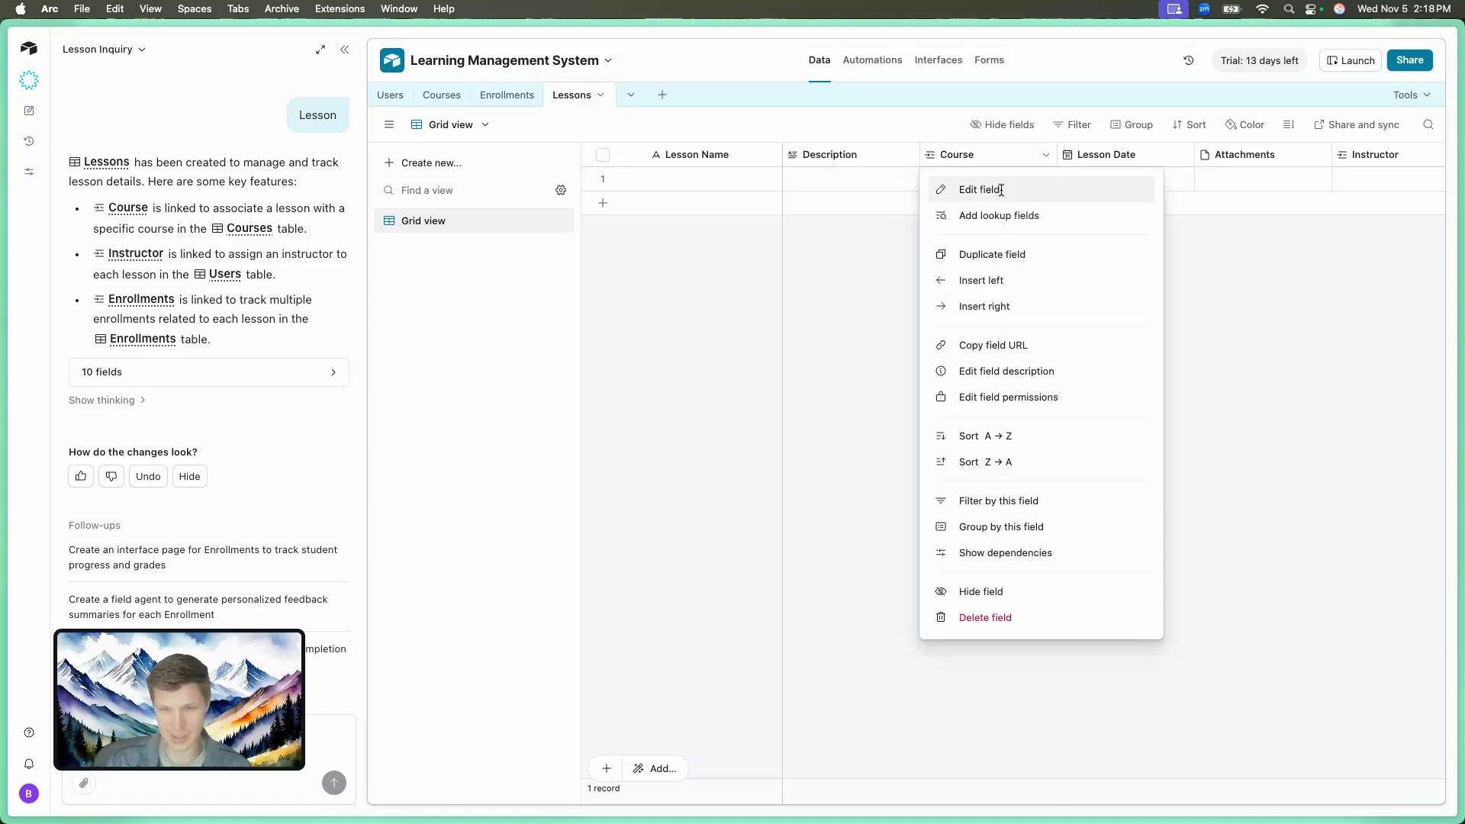
pyautogui.click(998, 189)
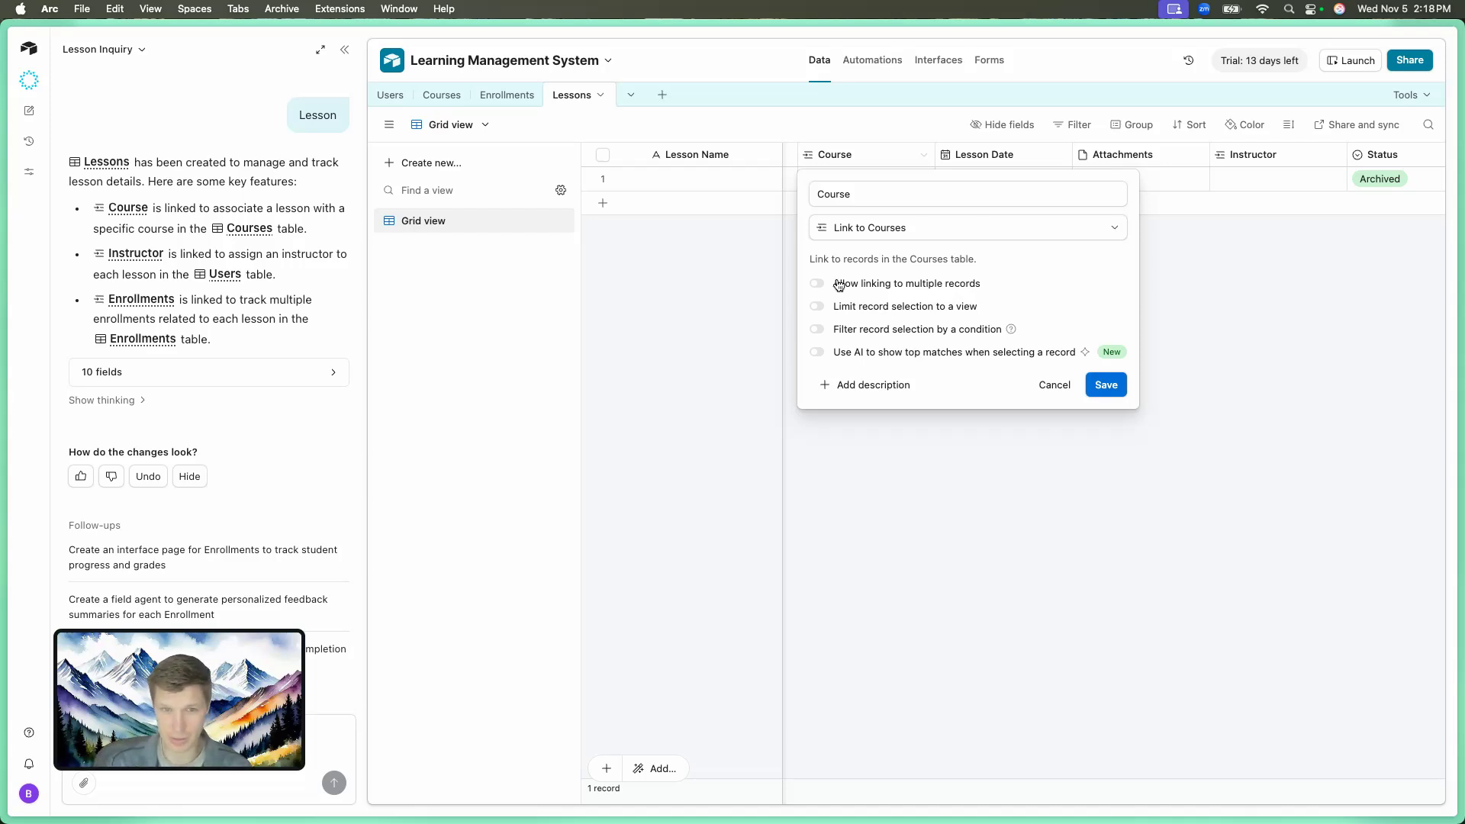
# Close the Course settings unchanged and delete the Instructor field from Lessons.
pyautogui.click(1212, 261)
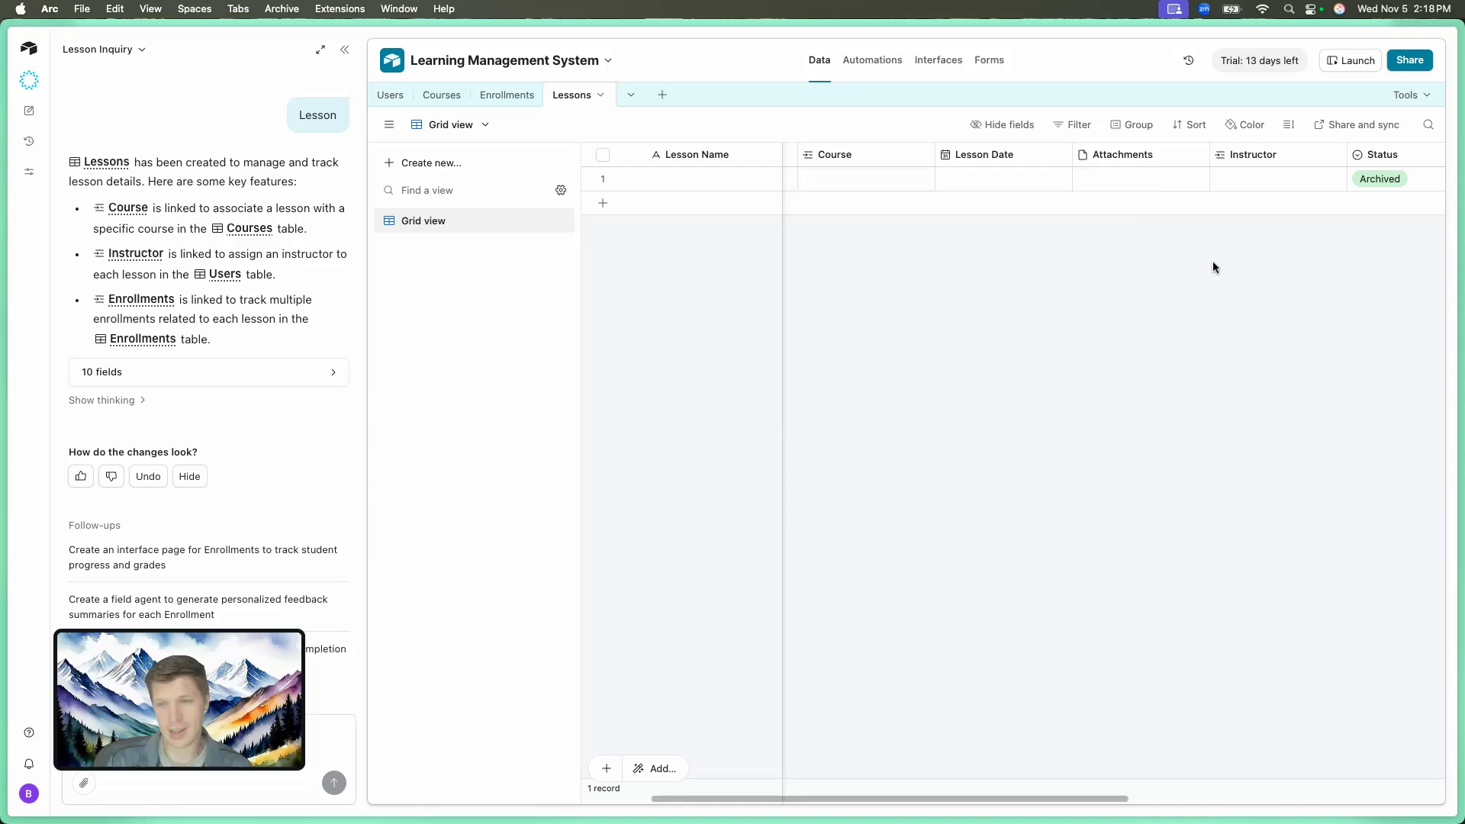
pyautogui.hscroll(2, 1212, 261)
pyautogui.hscroll(2, 1192, 187)
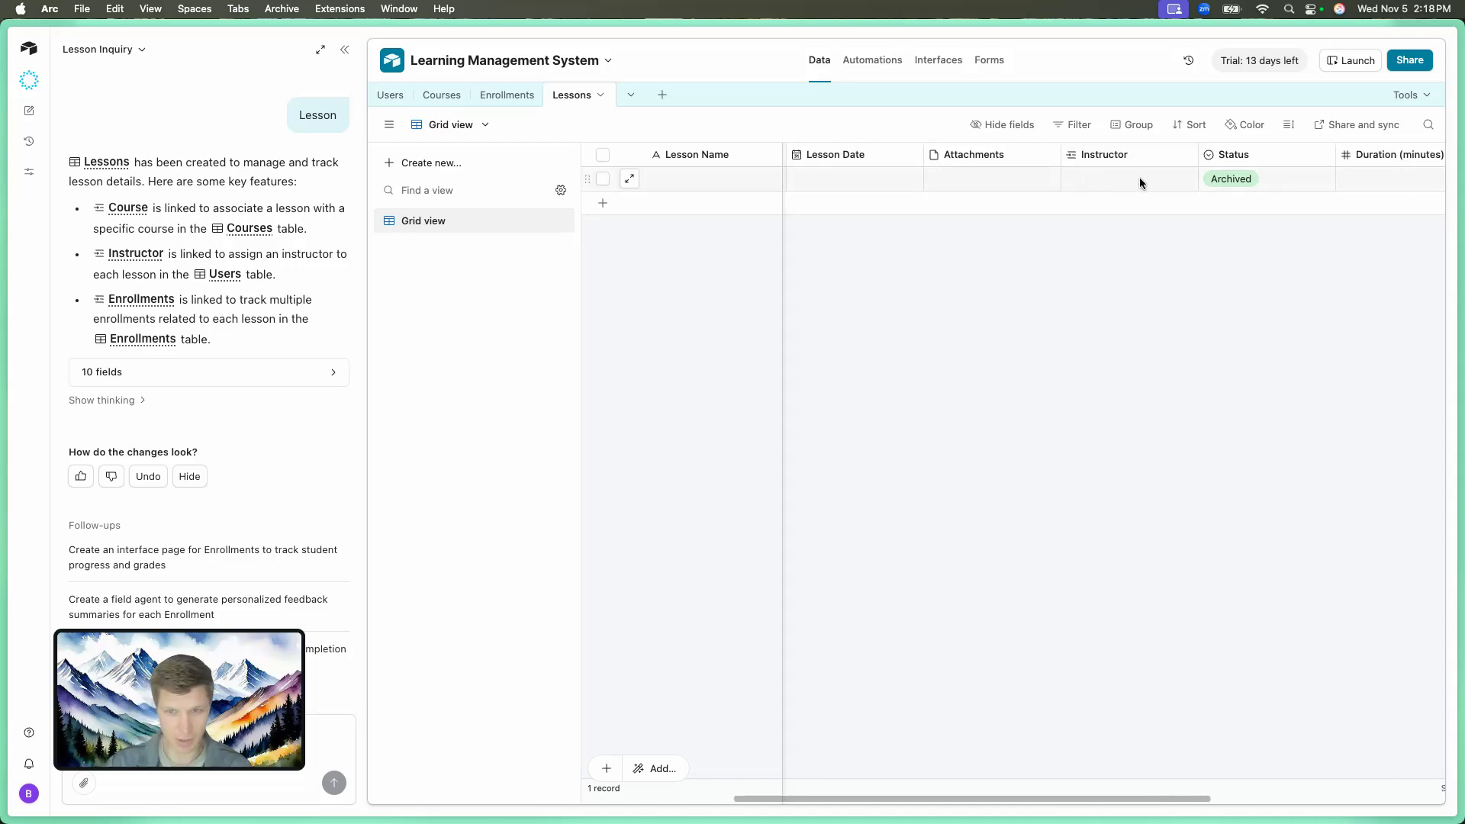
pyautogui.click(1186, 156)
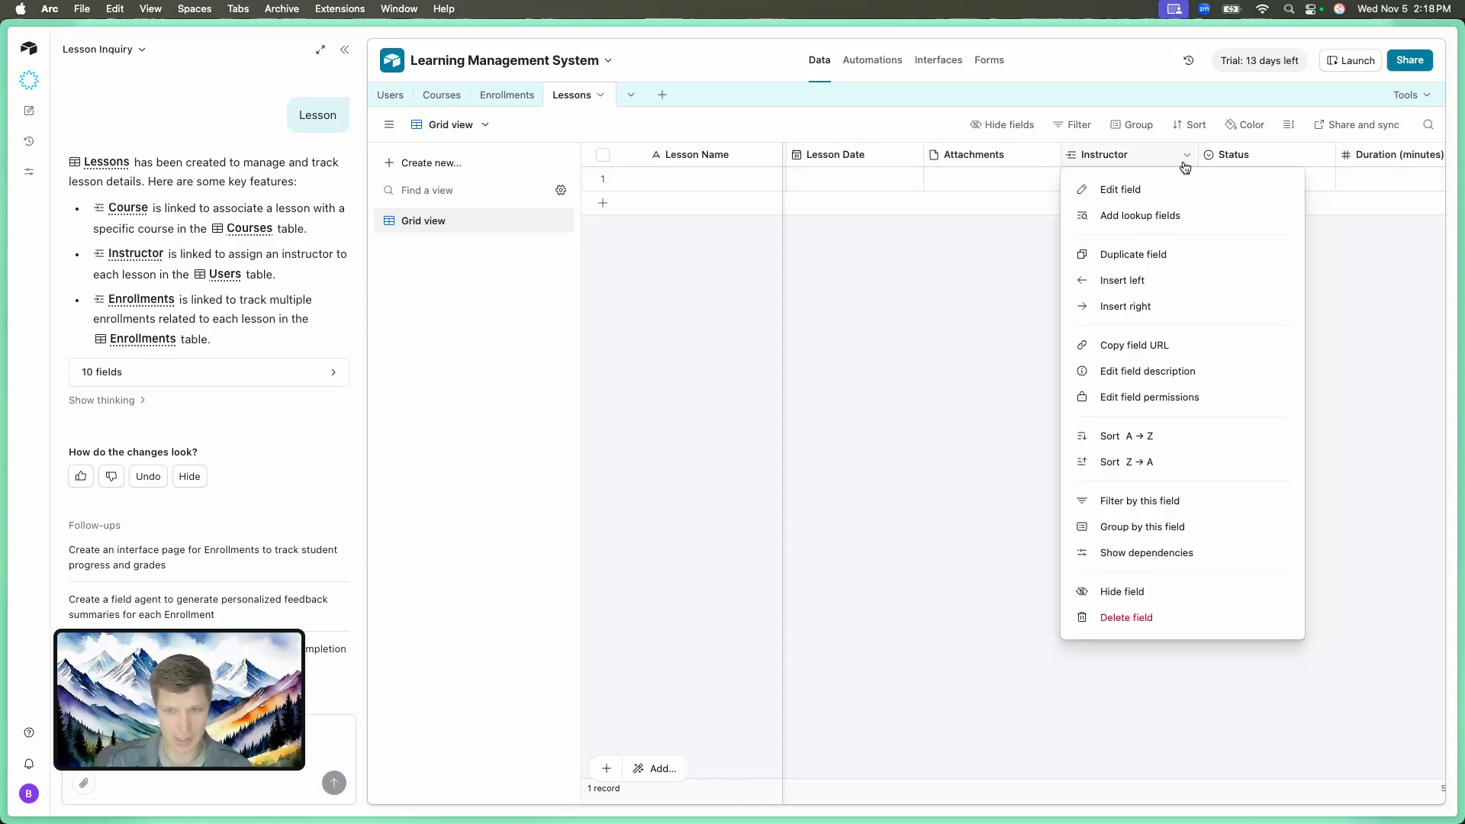
pyautogui.click(1123, 619)
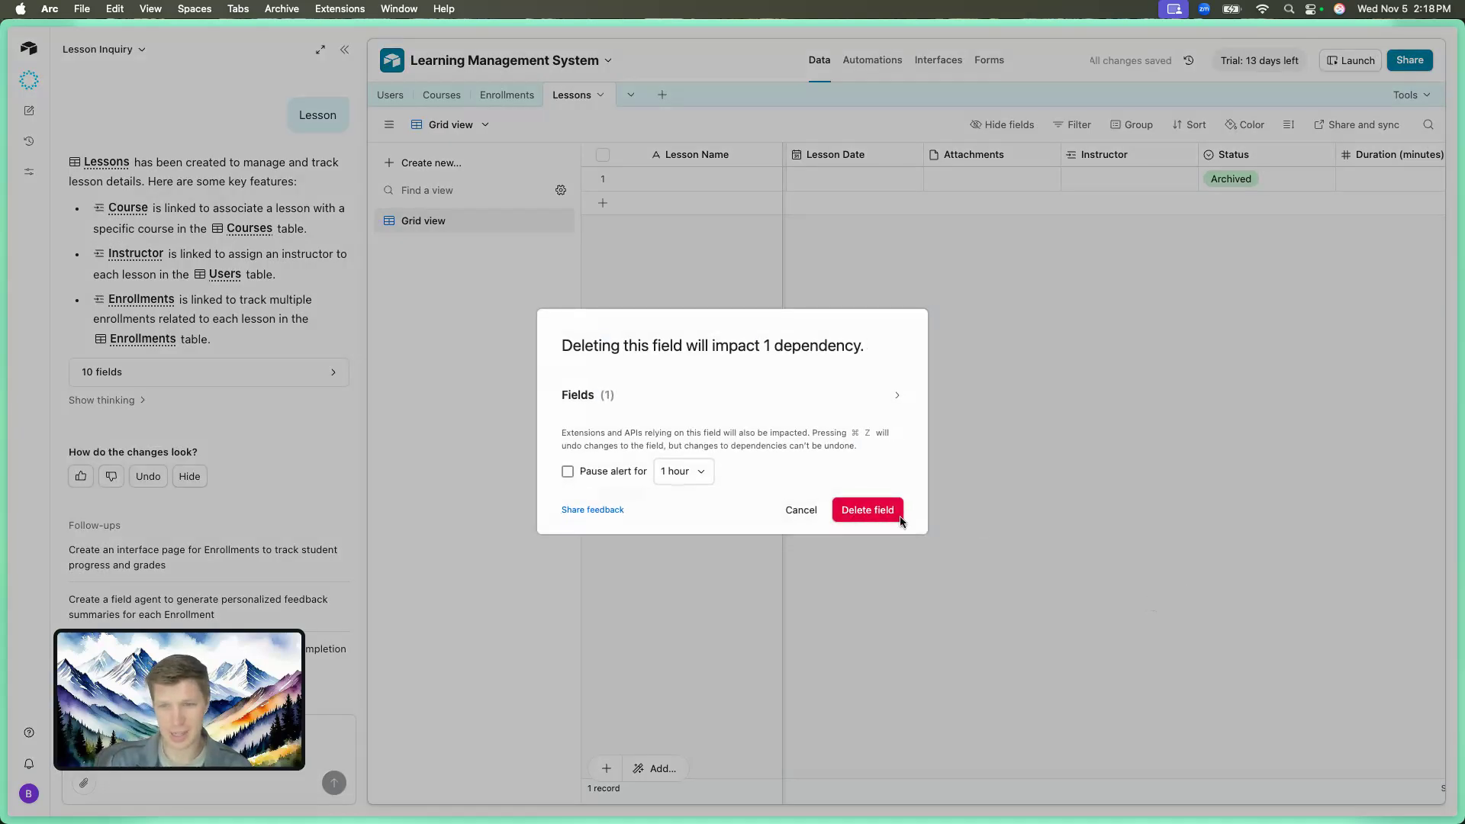
pyautogui.click(867, 510)
# Delete the Enrollments and Notes fields from the Lessons table.
pyautogui.hscroll(5, 1192, 201)
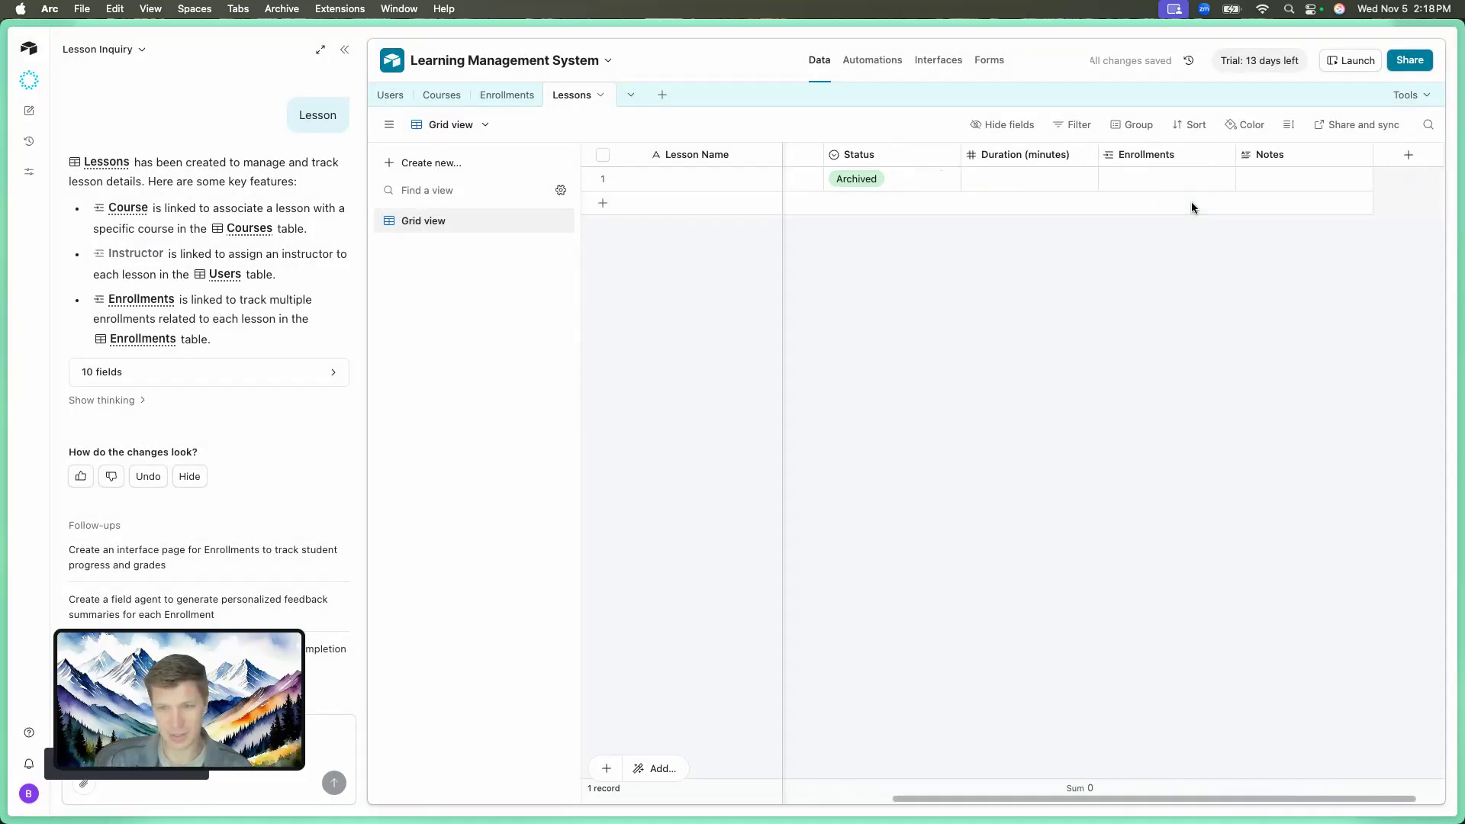
pyautogui.hscroll(1, 1192, 205)
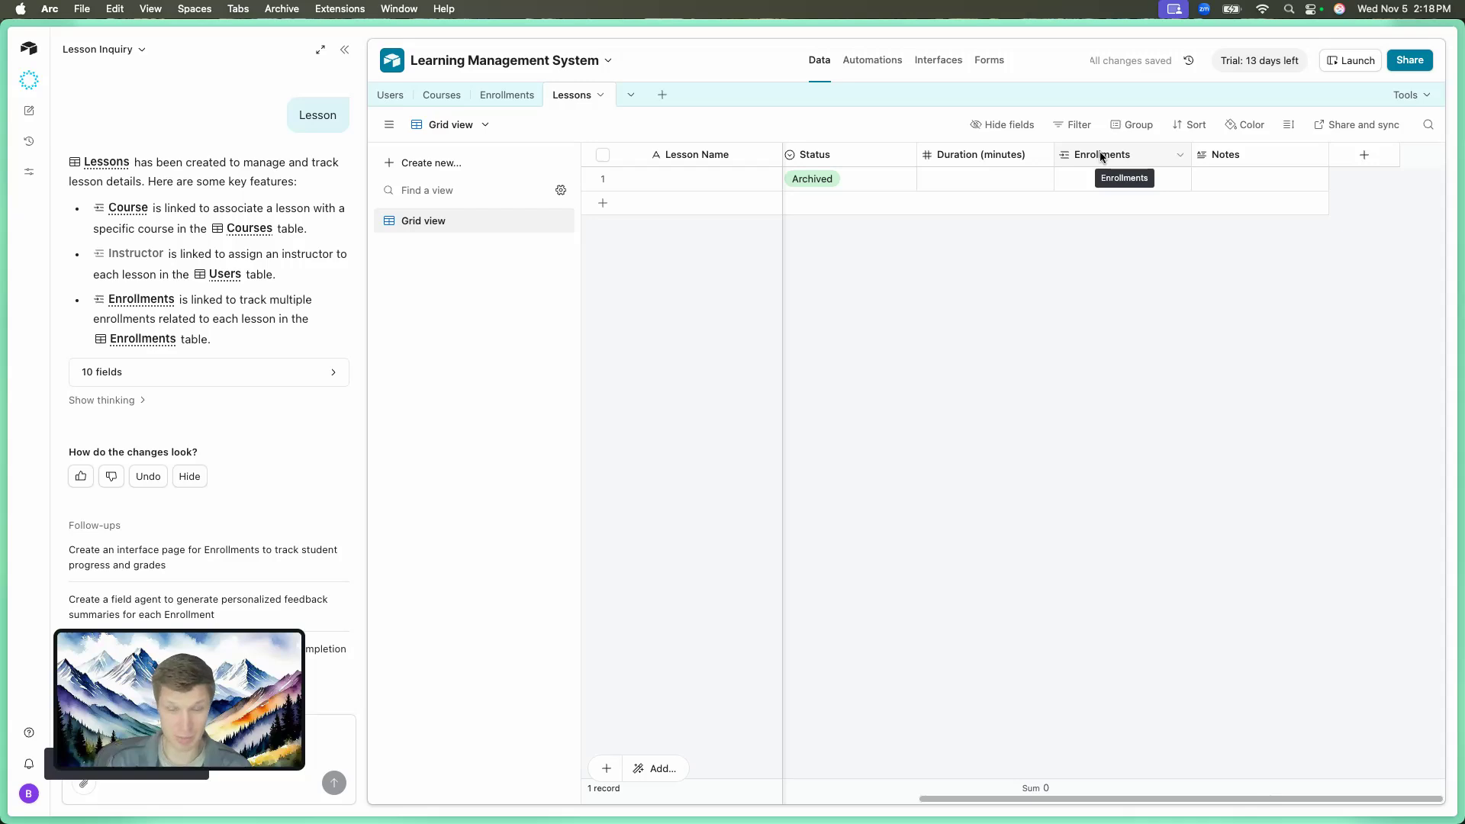
pyautogui.click(1181, 159)
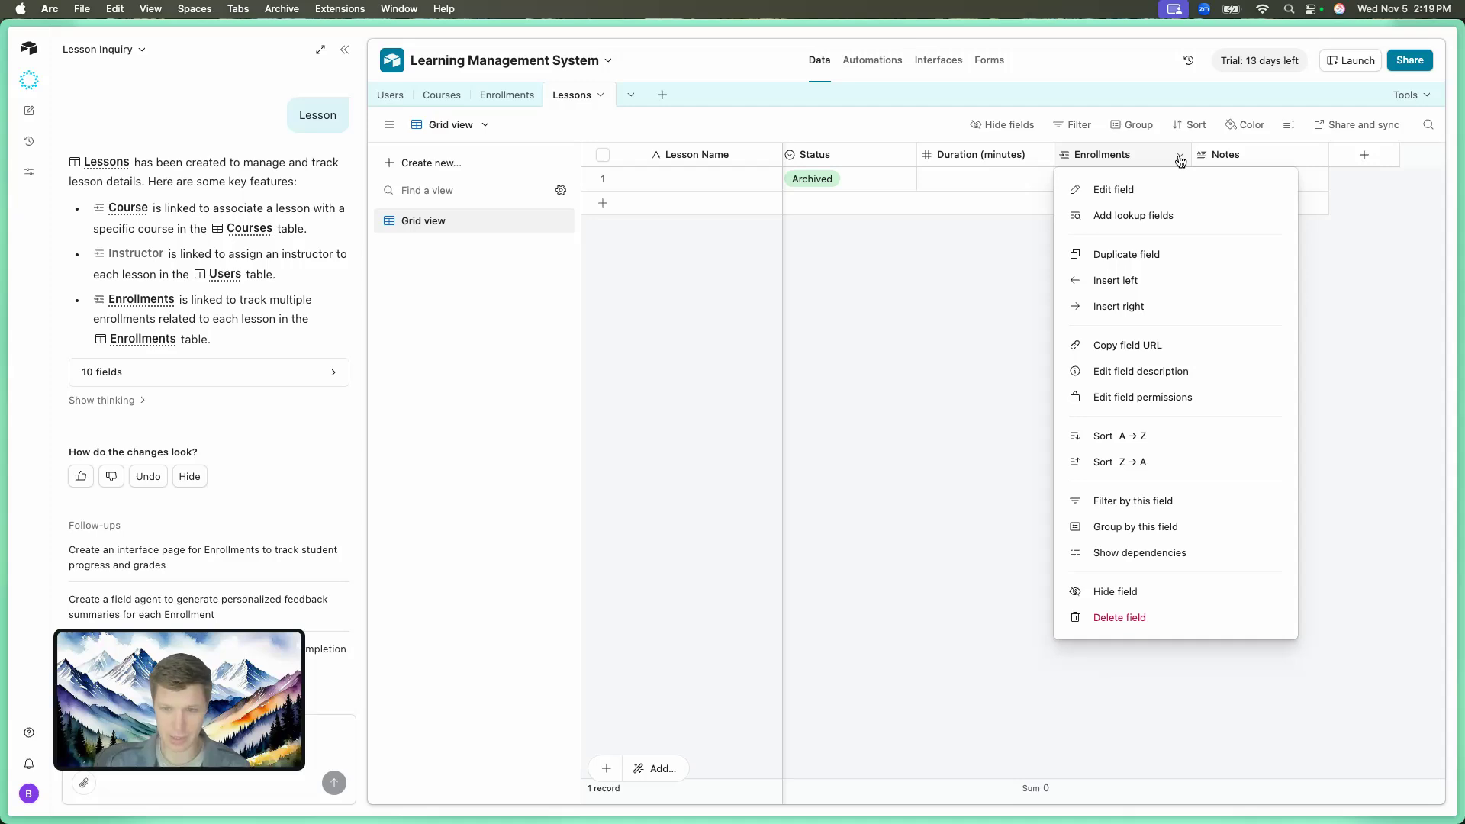
pyautogui.click(1114, 617)
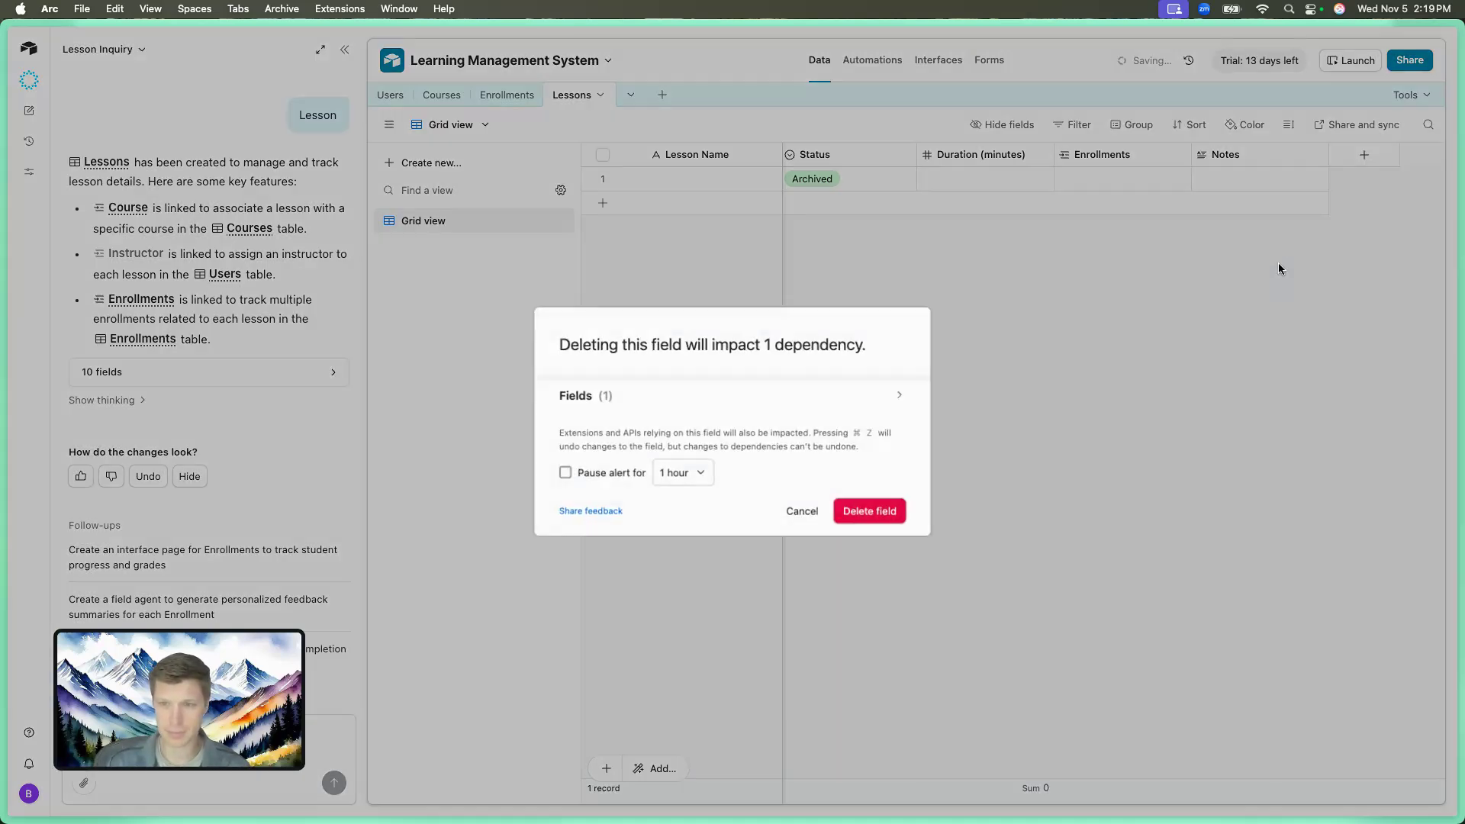
pyautogui.click(852, 513)
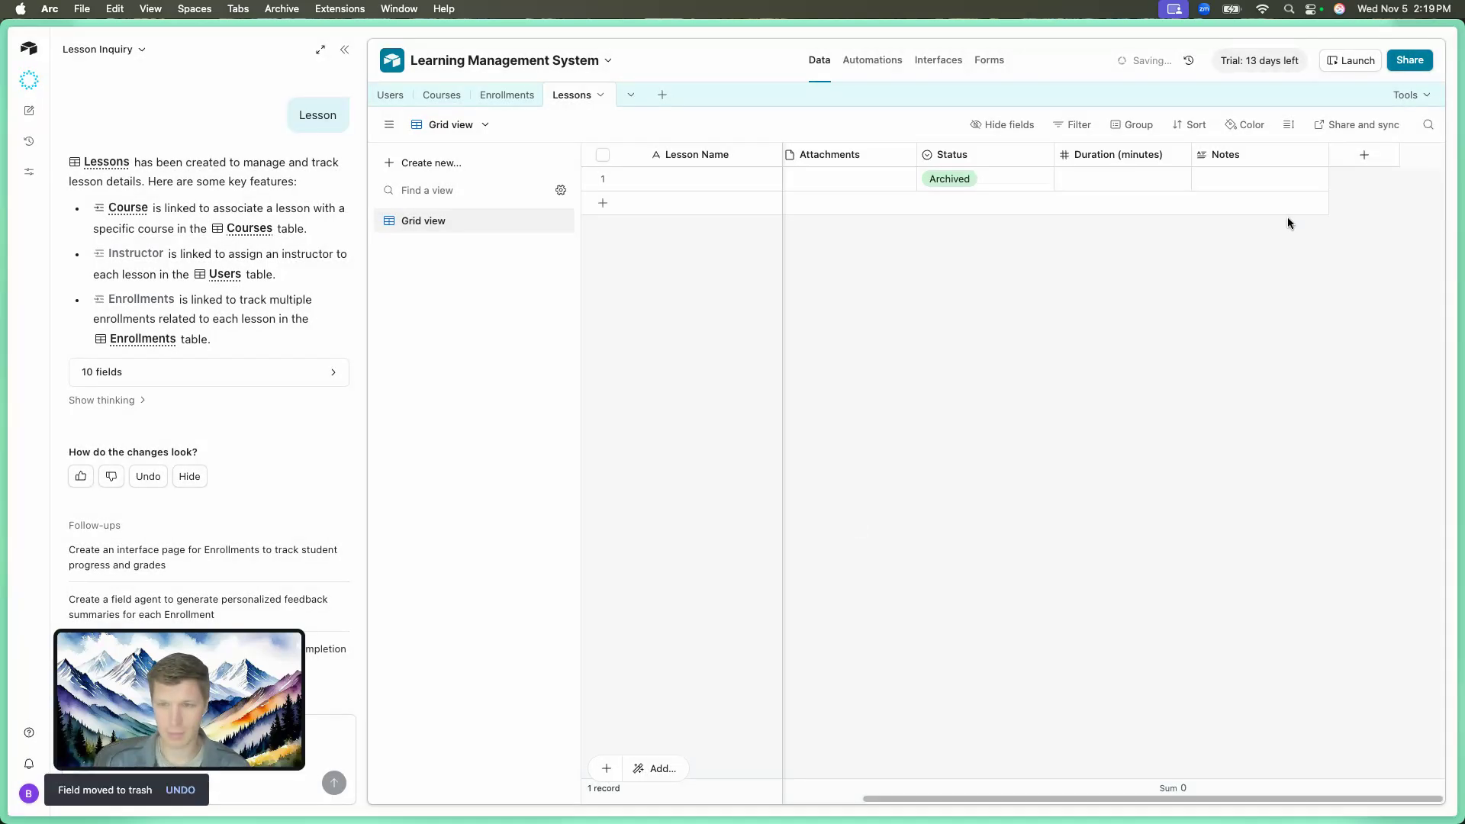
pyautogui.click(1316, 156)
pyautogui.click(1318, 654)
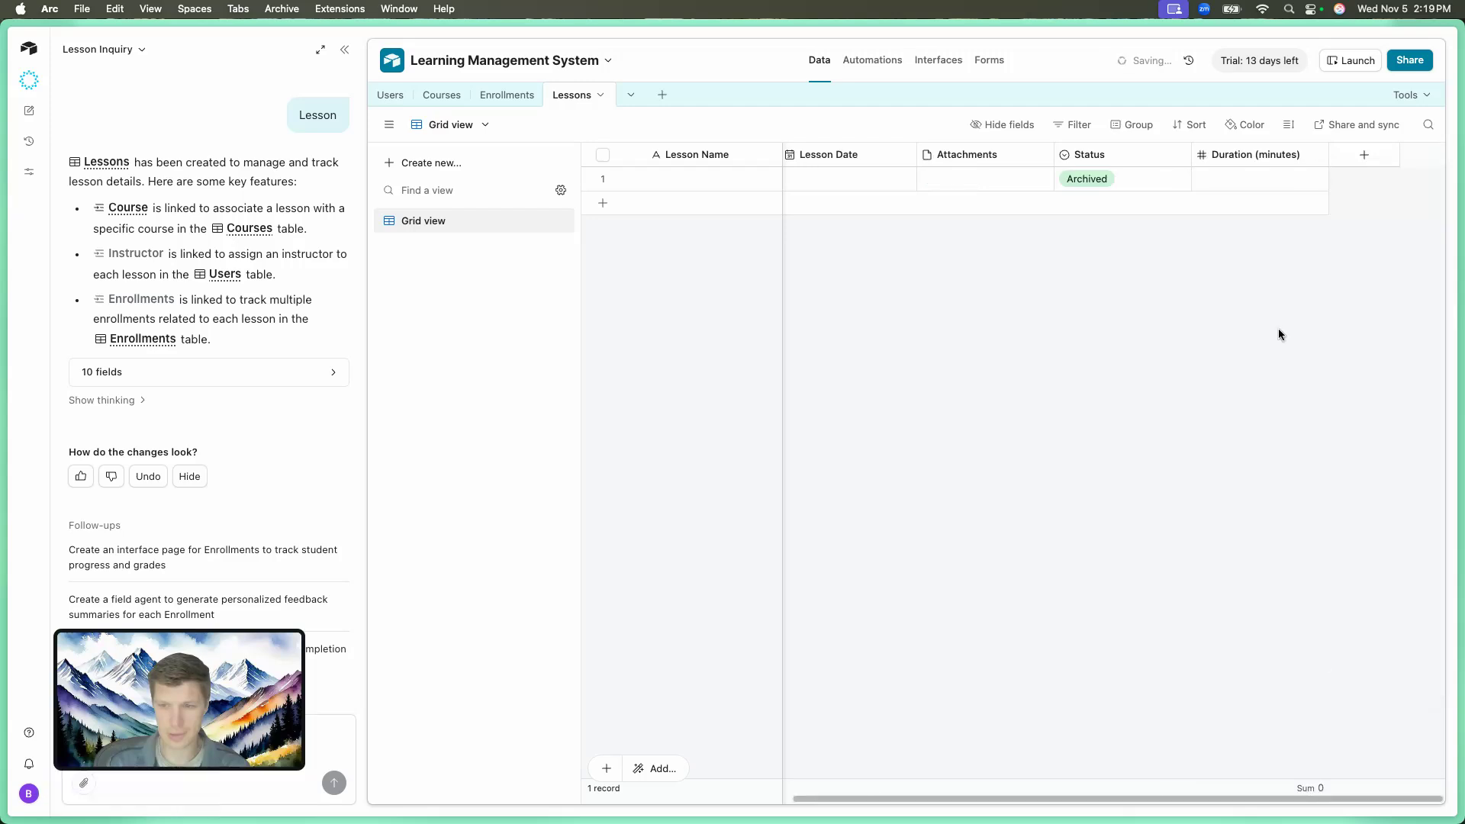
pyautogui.hscroll(-4, 1016, 304)
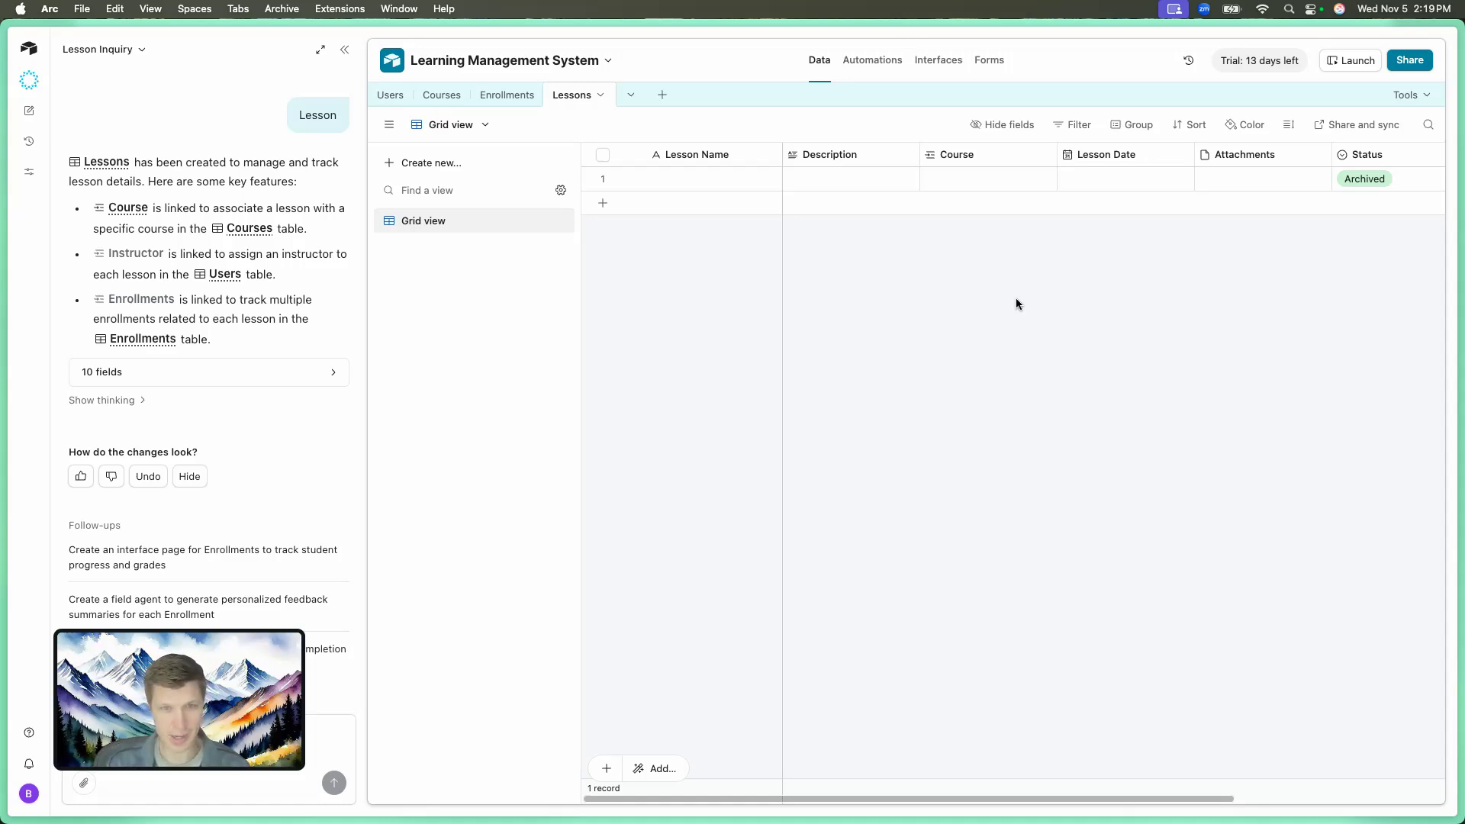
# Switch to the Enrollments table.
pyautogui.click(507, 95)
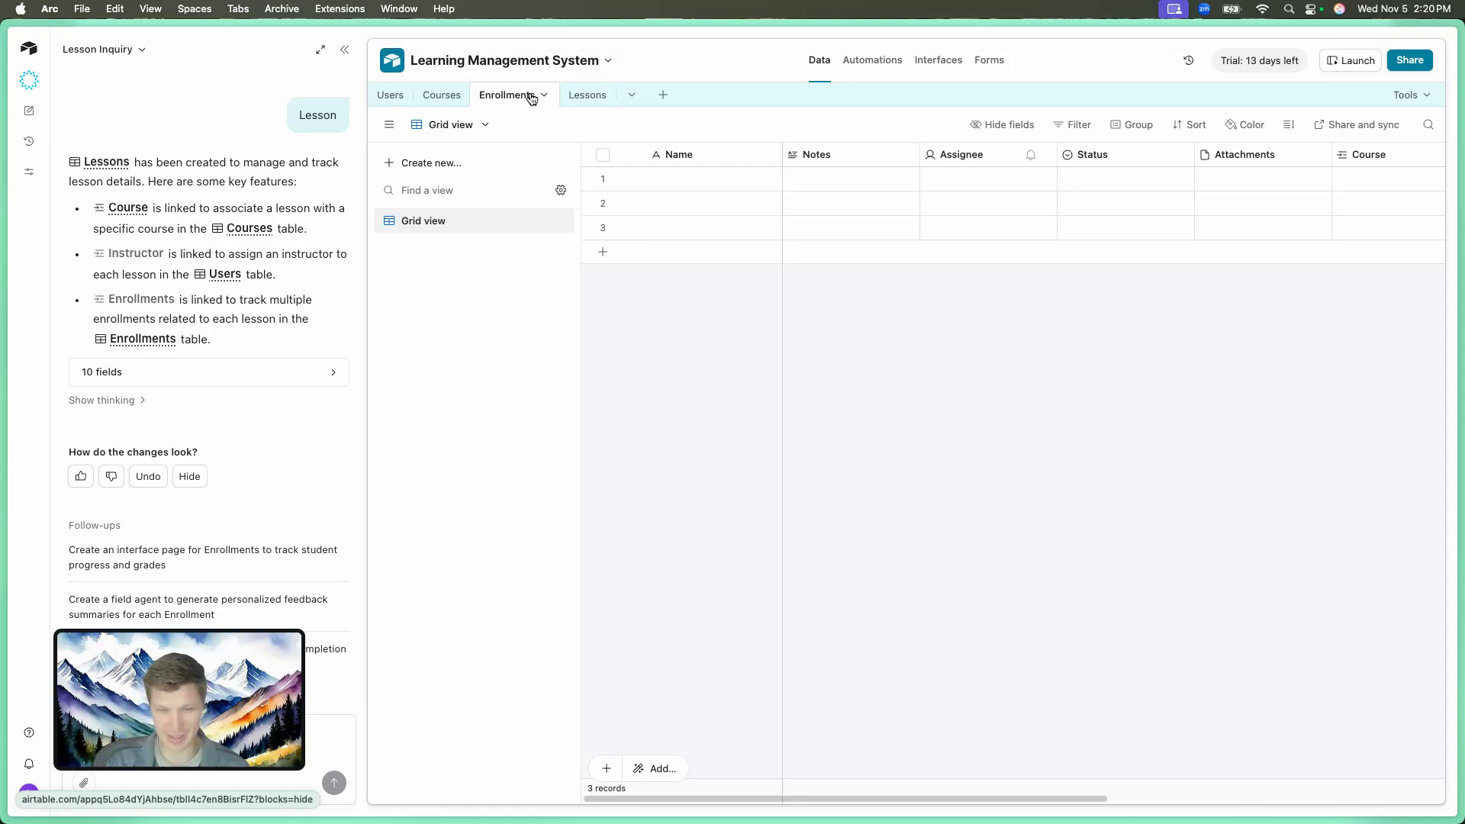
# Create a blank table from scratch named 'Lesson Enrollments'.
pyautogui.rightClick(657, 91)
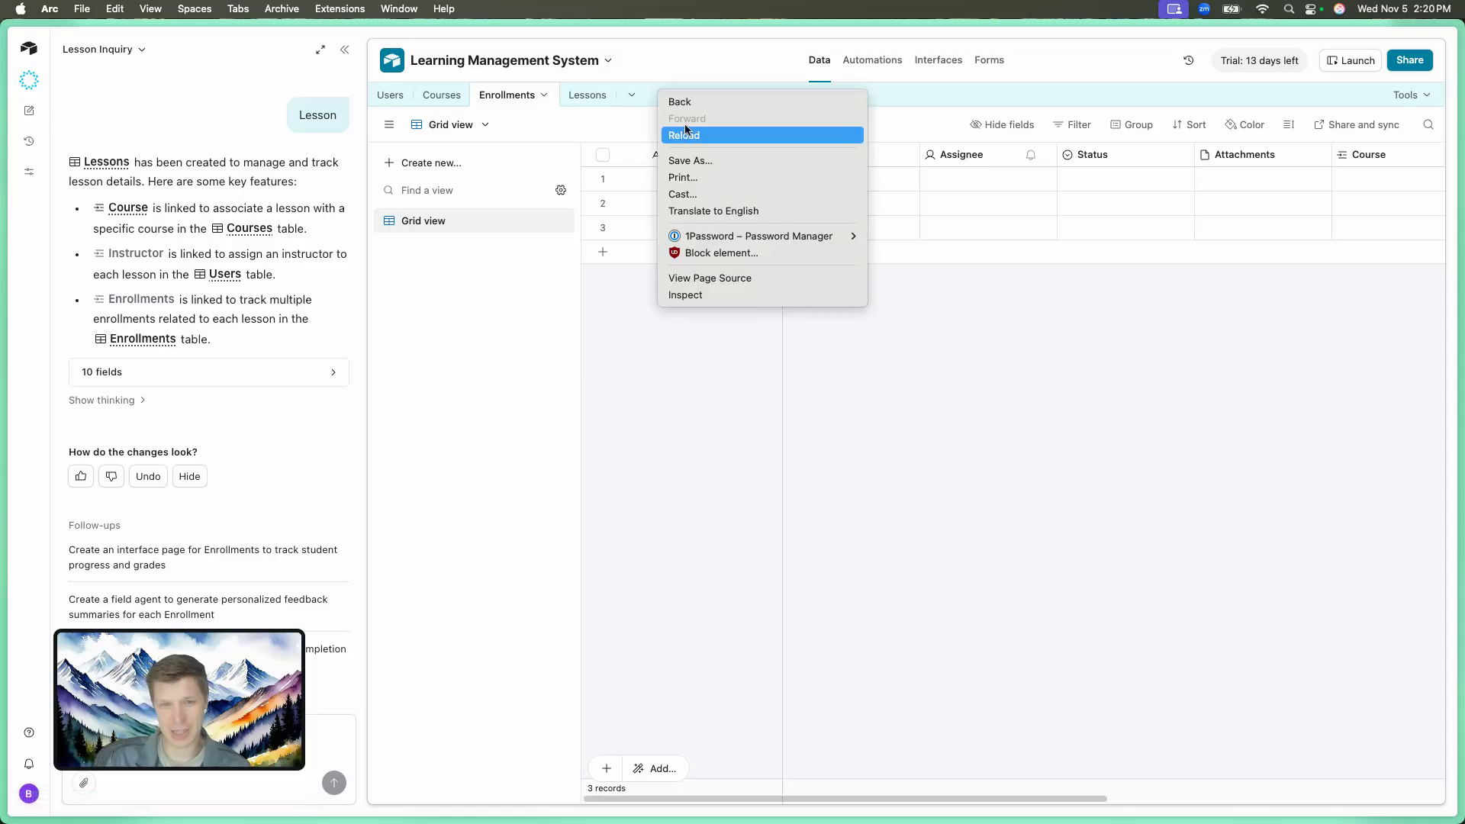
pyautogui.click(657, 89)
pyautogui.click(662, 95)
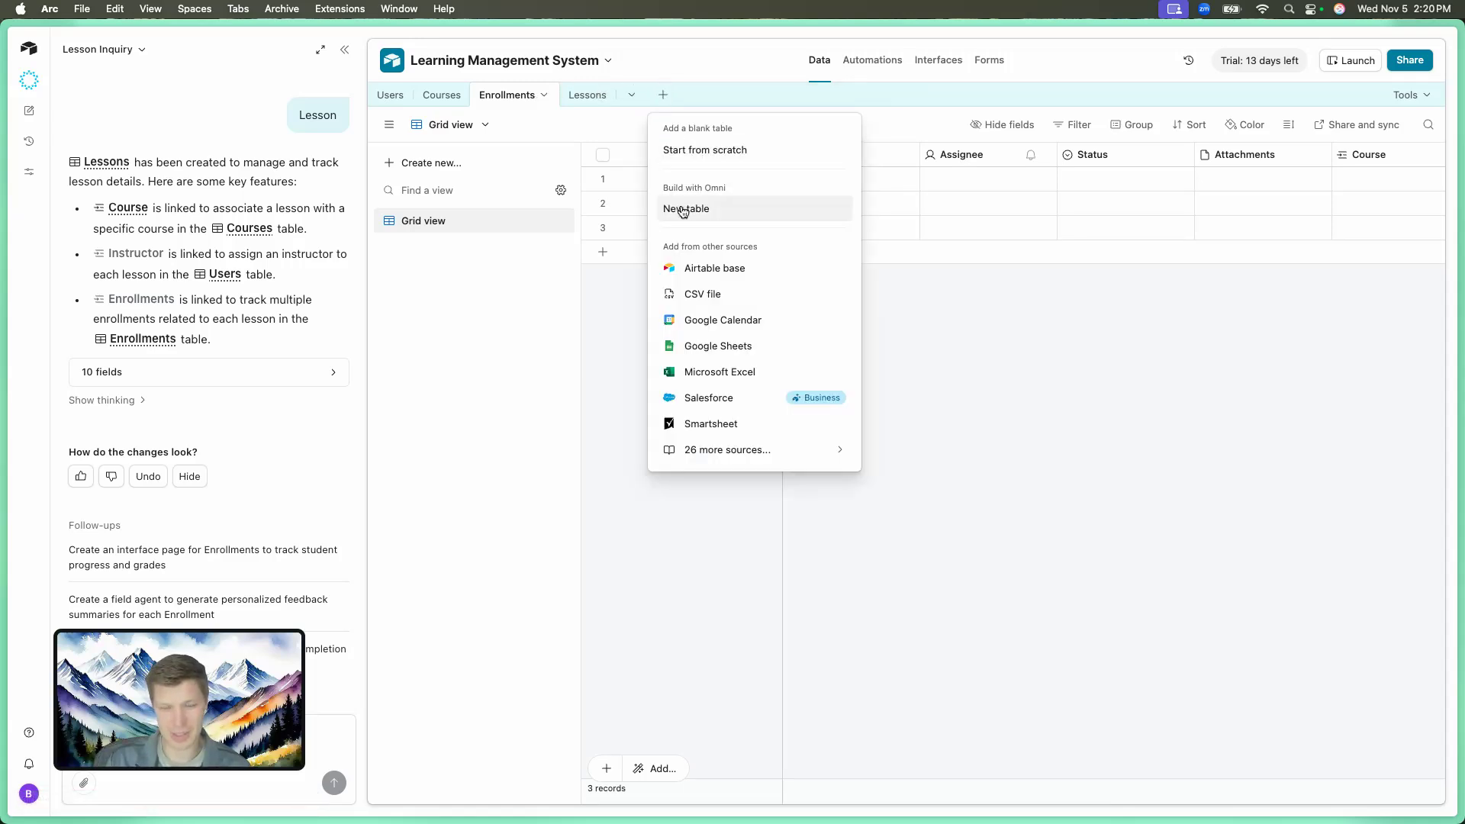
pyautogui.click(723, 218)
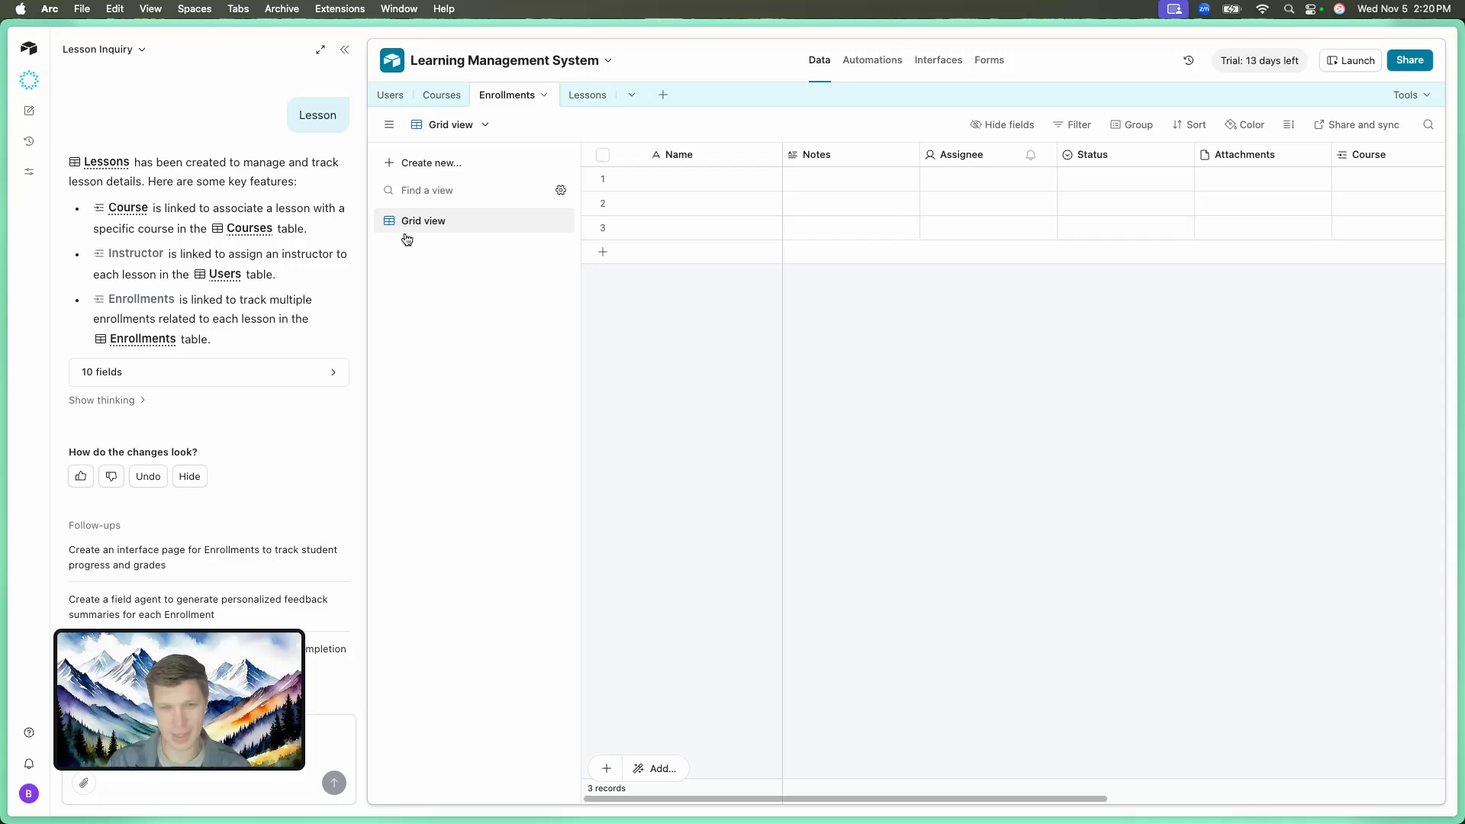
pyautogui.click(662, 96)
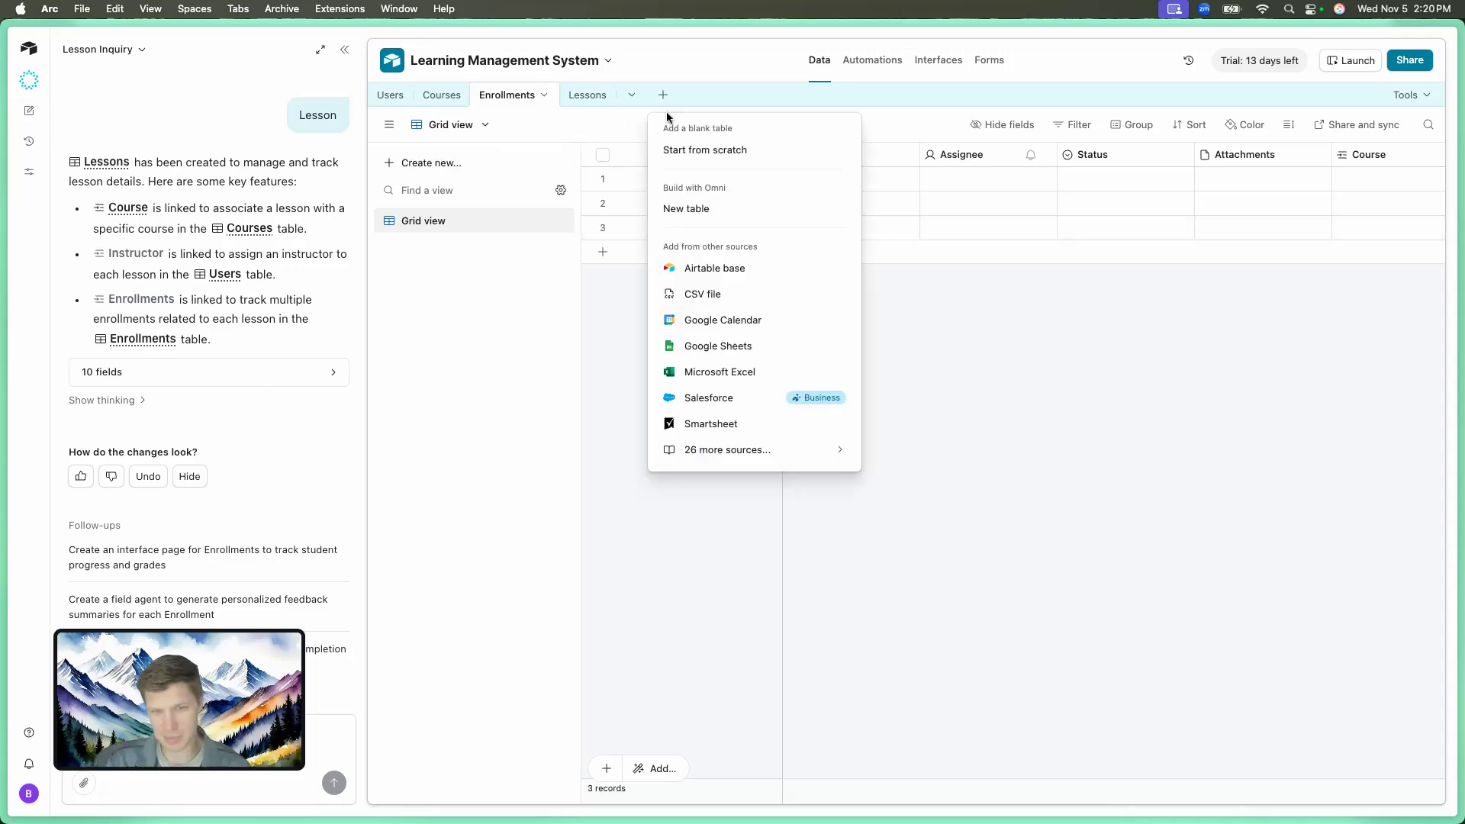
pyautogui.click(689, 151)
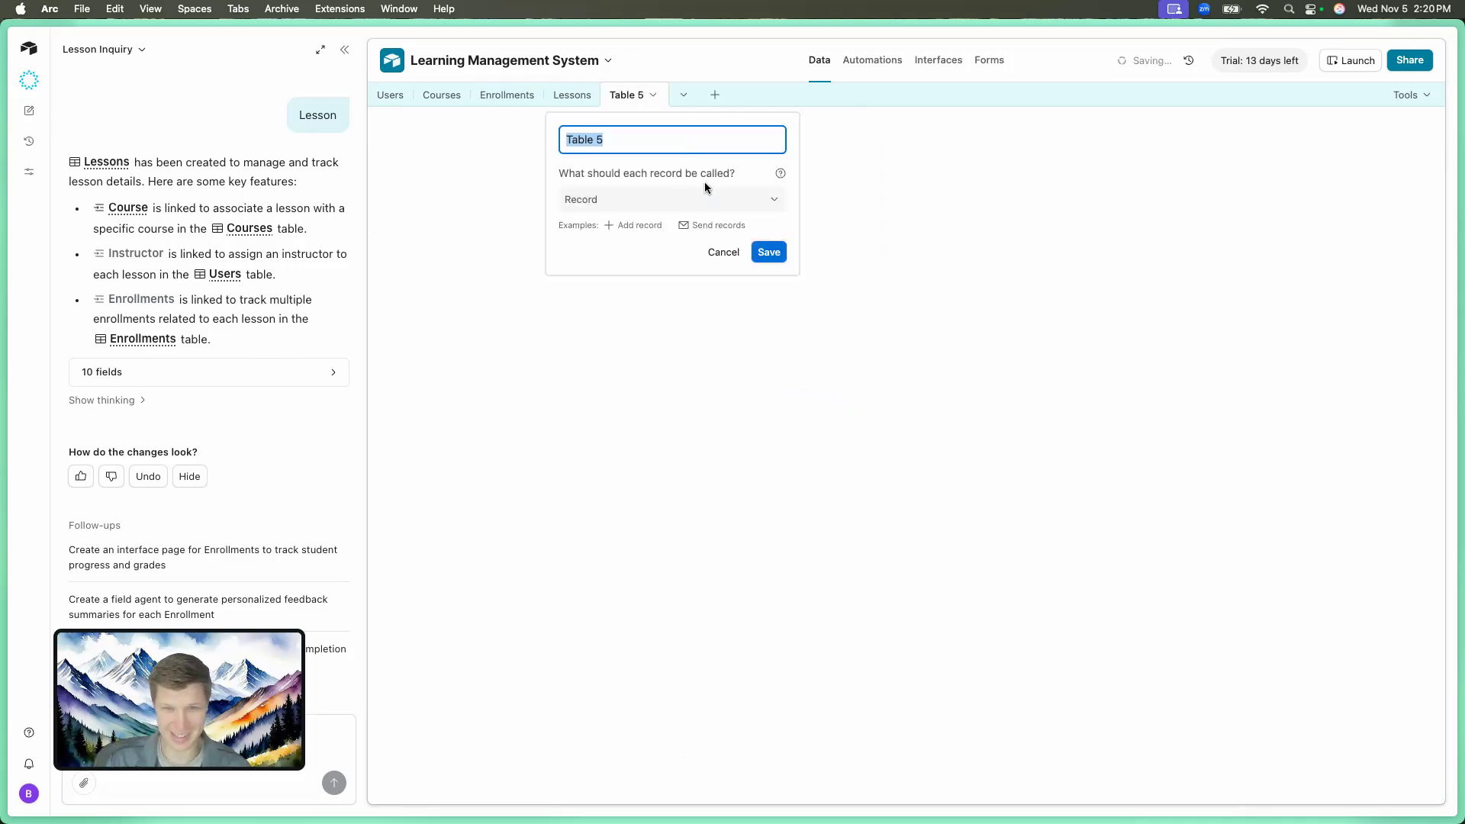
pyautogui.write('Lesson ')
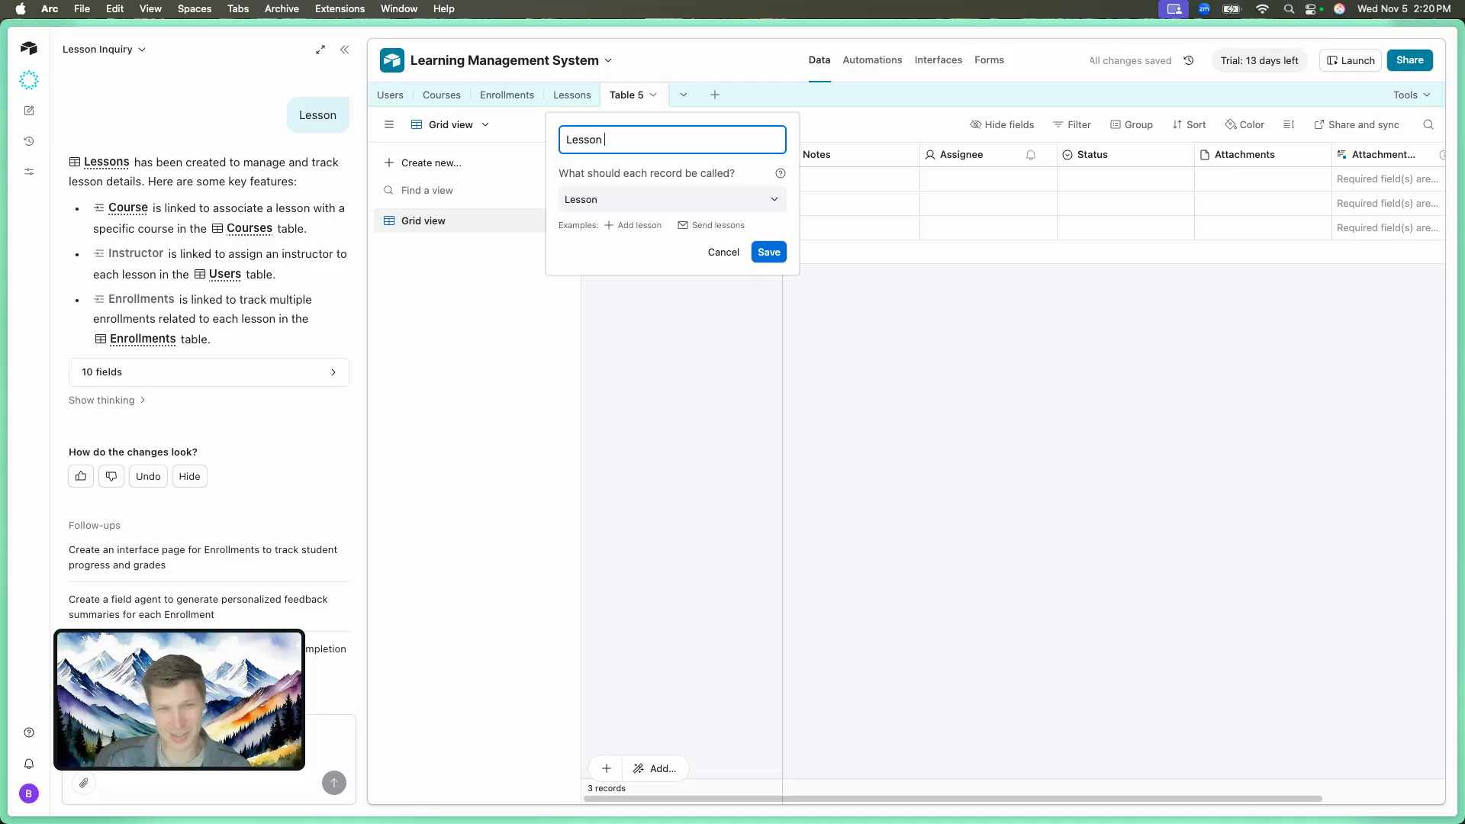
pyautogui.write('Enrollments')
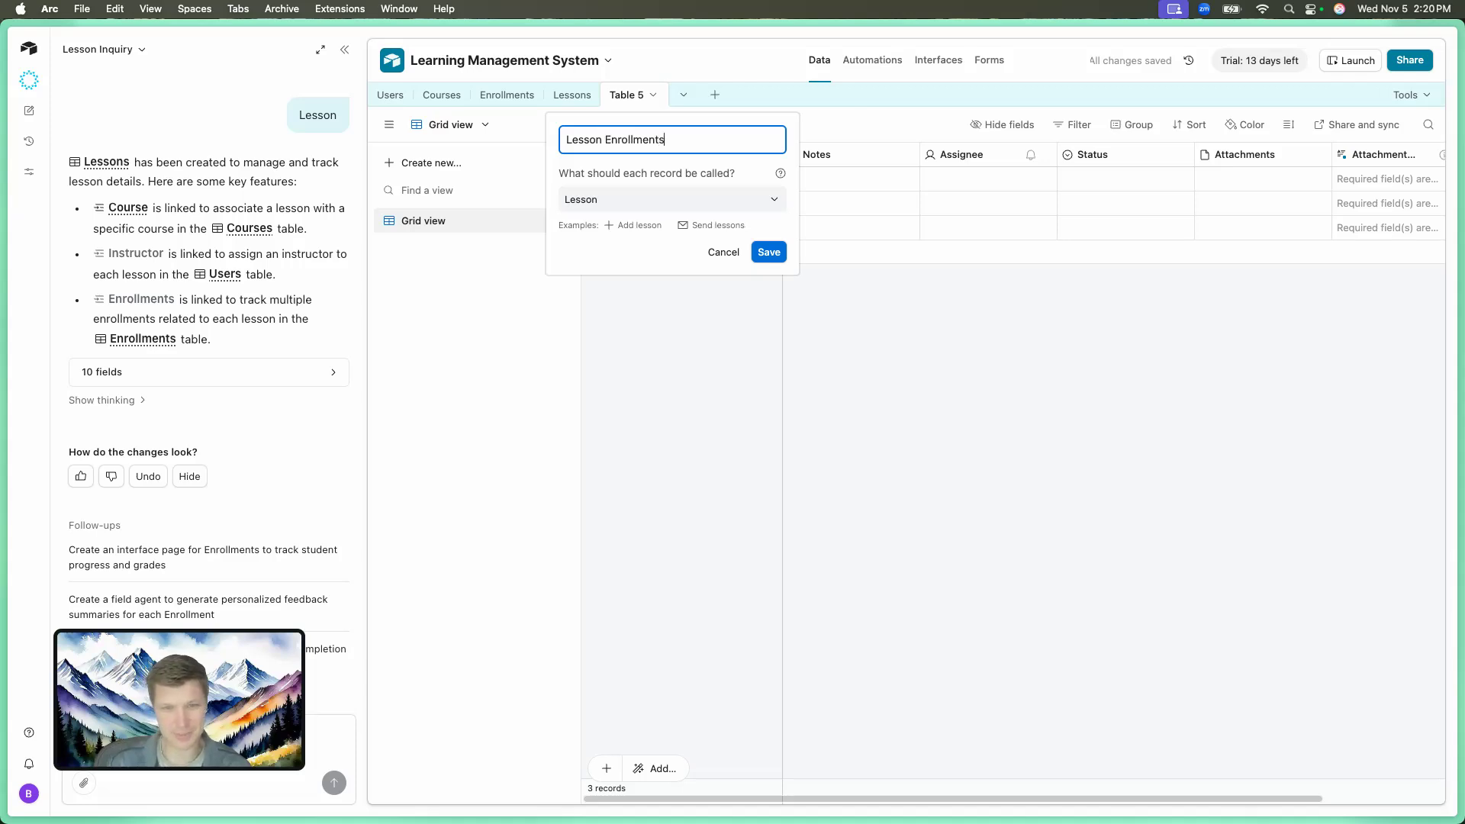
pyautogui.click(768, 253)
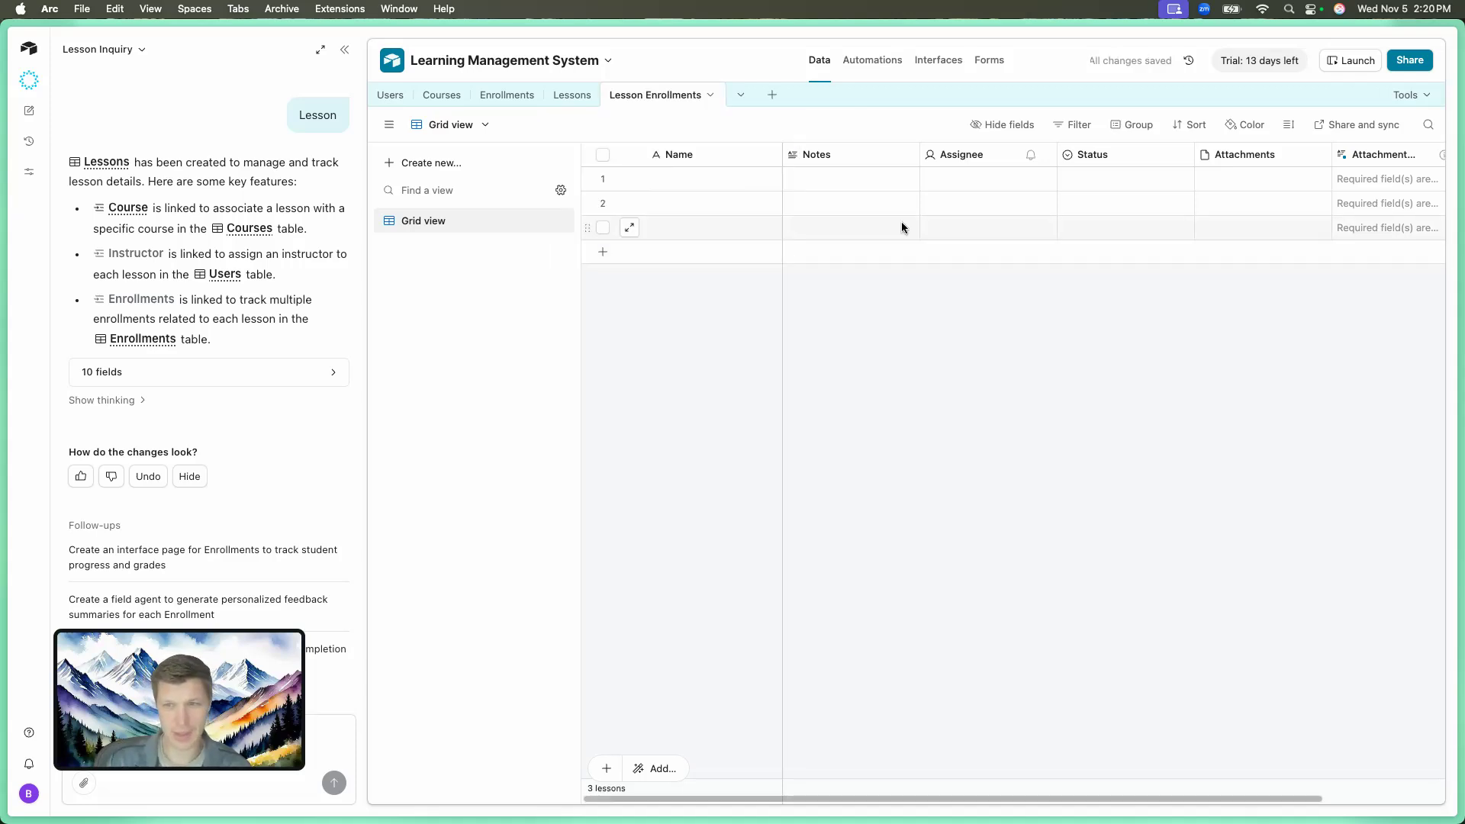
# Delete the extra attachment field and set up a single-record link field to Enrollments.
pyautogui.click(1316, 155)
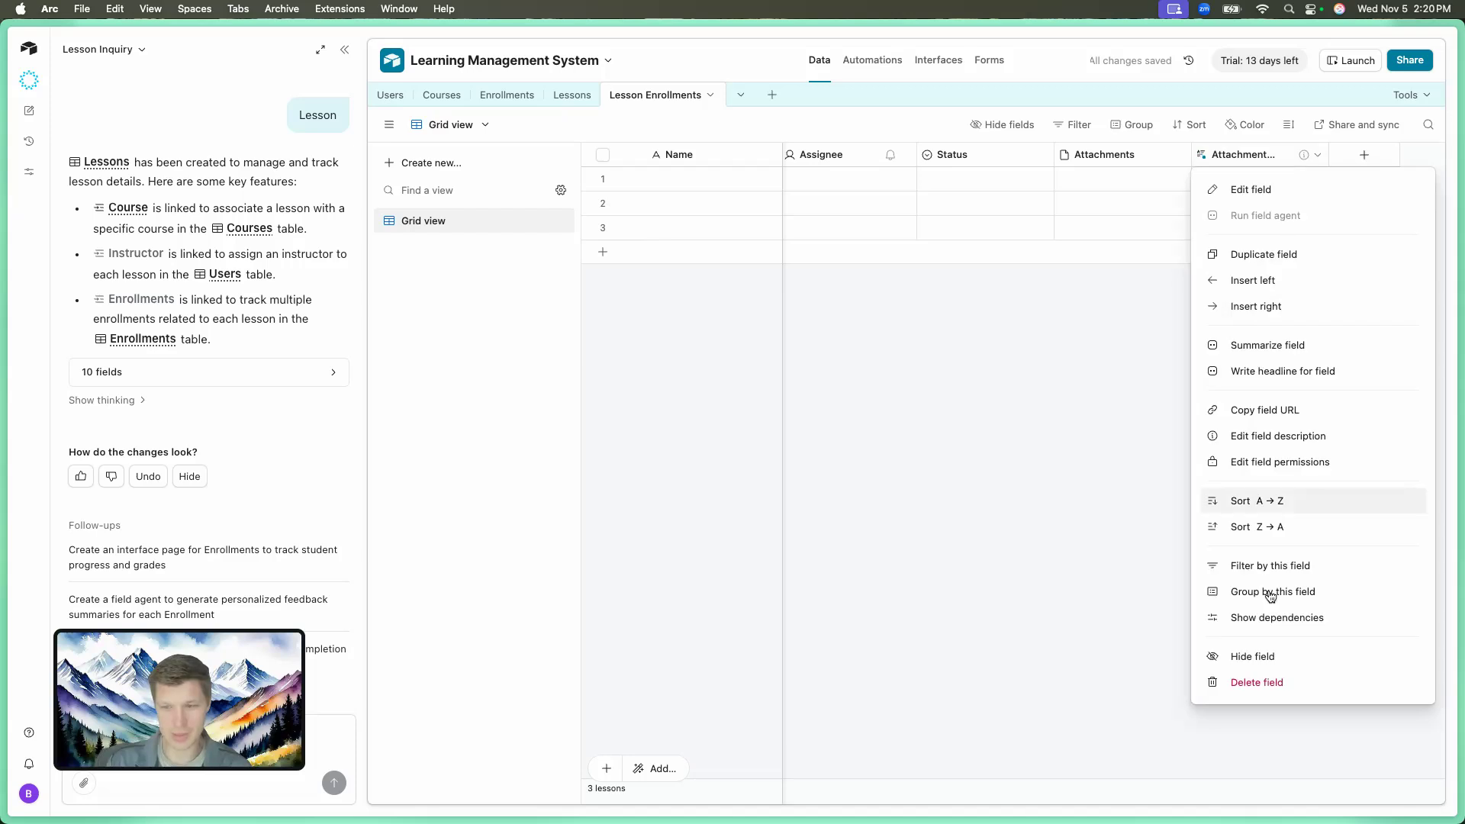
pyautogui.click(1249, 684)
pyautogui.click(1364, 155)
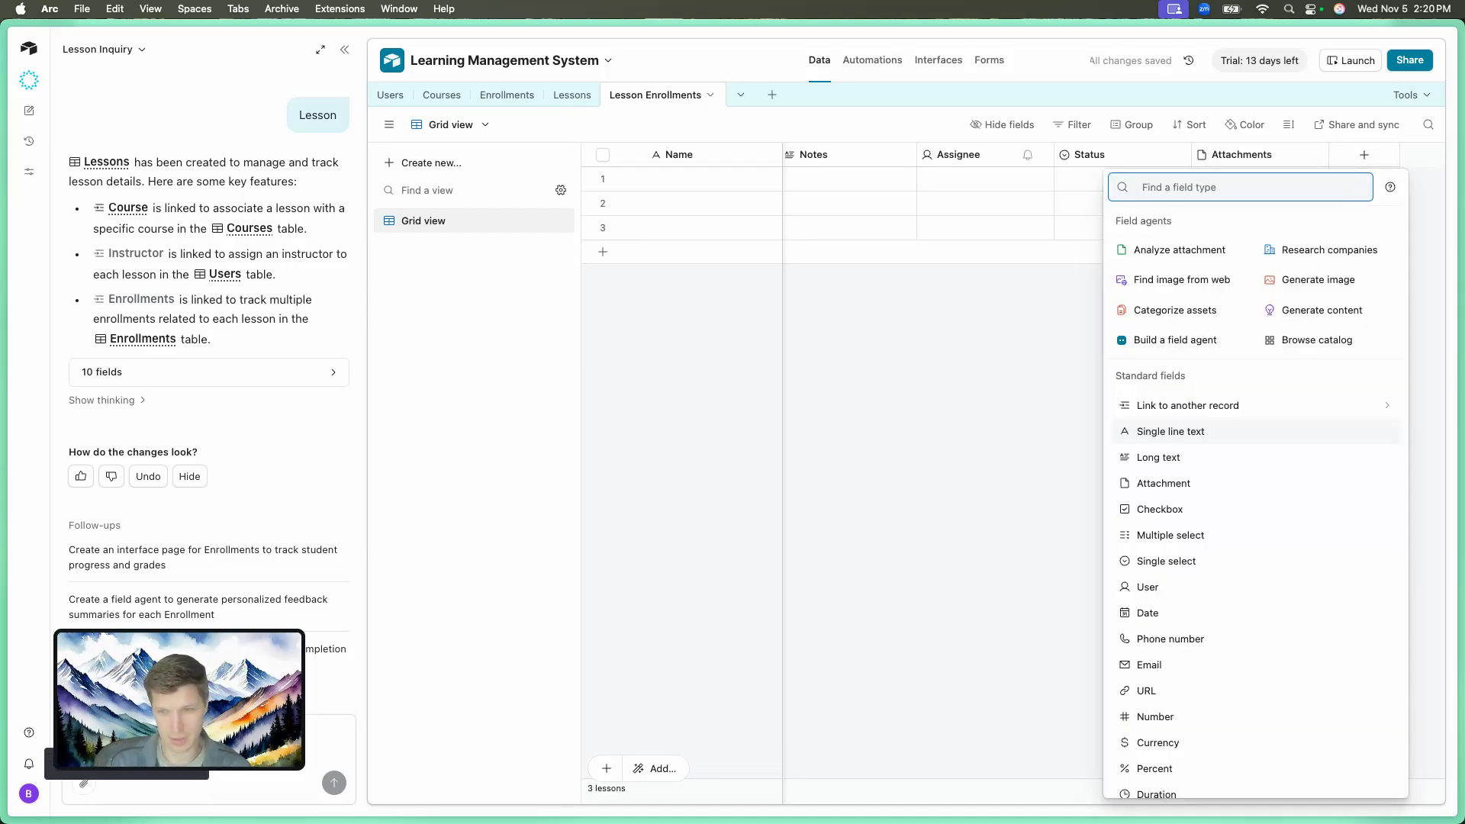
pyautogui.write('linked')
pyautogui.click(1312, 226)
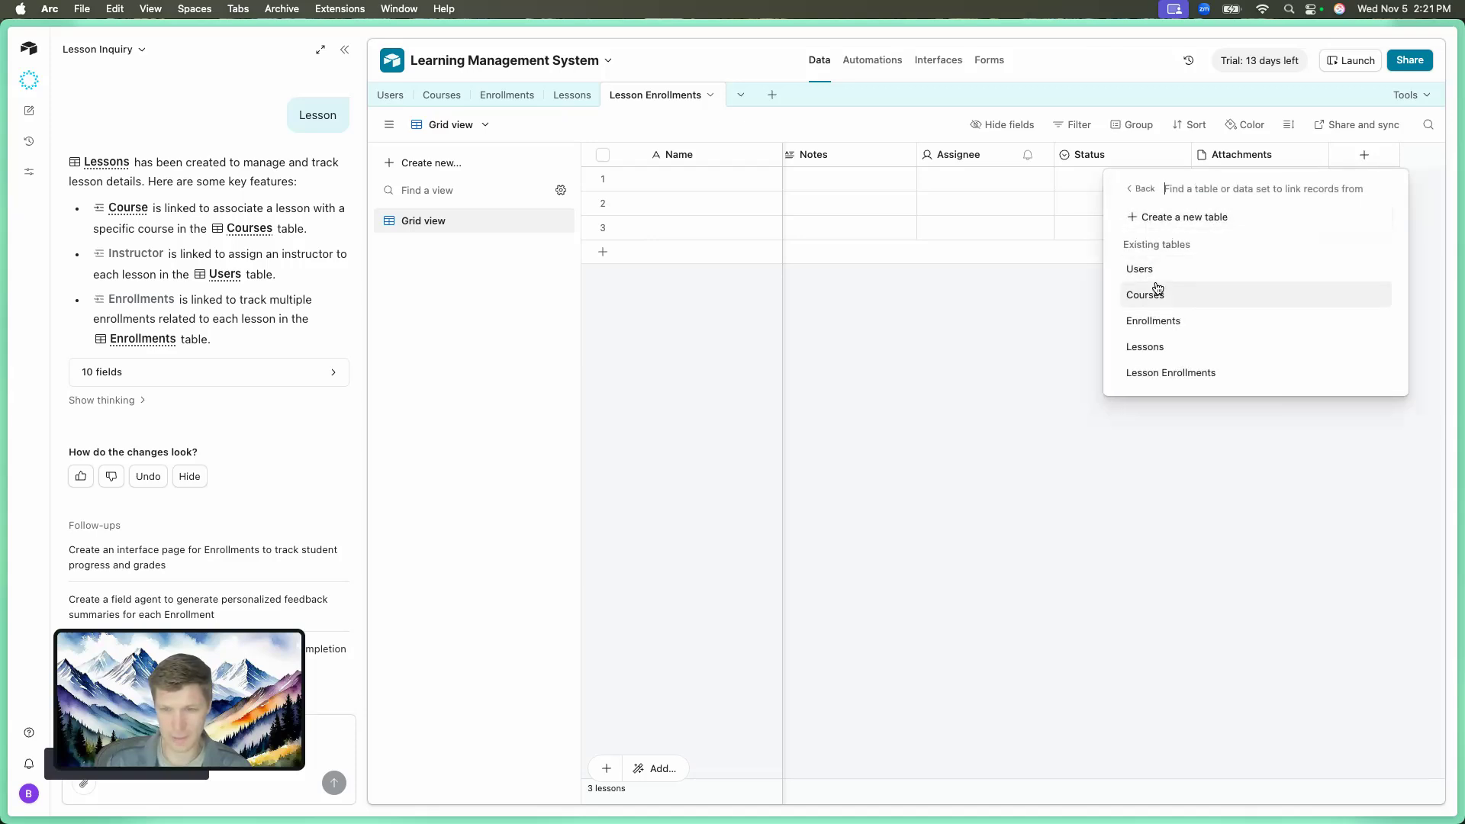
pyautogui.click(1154, 319)
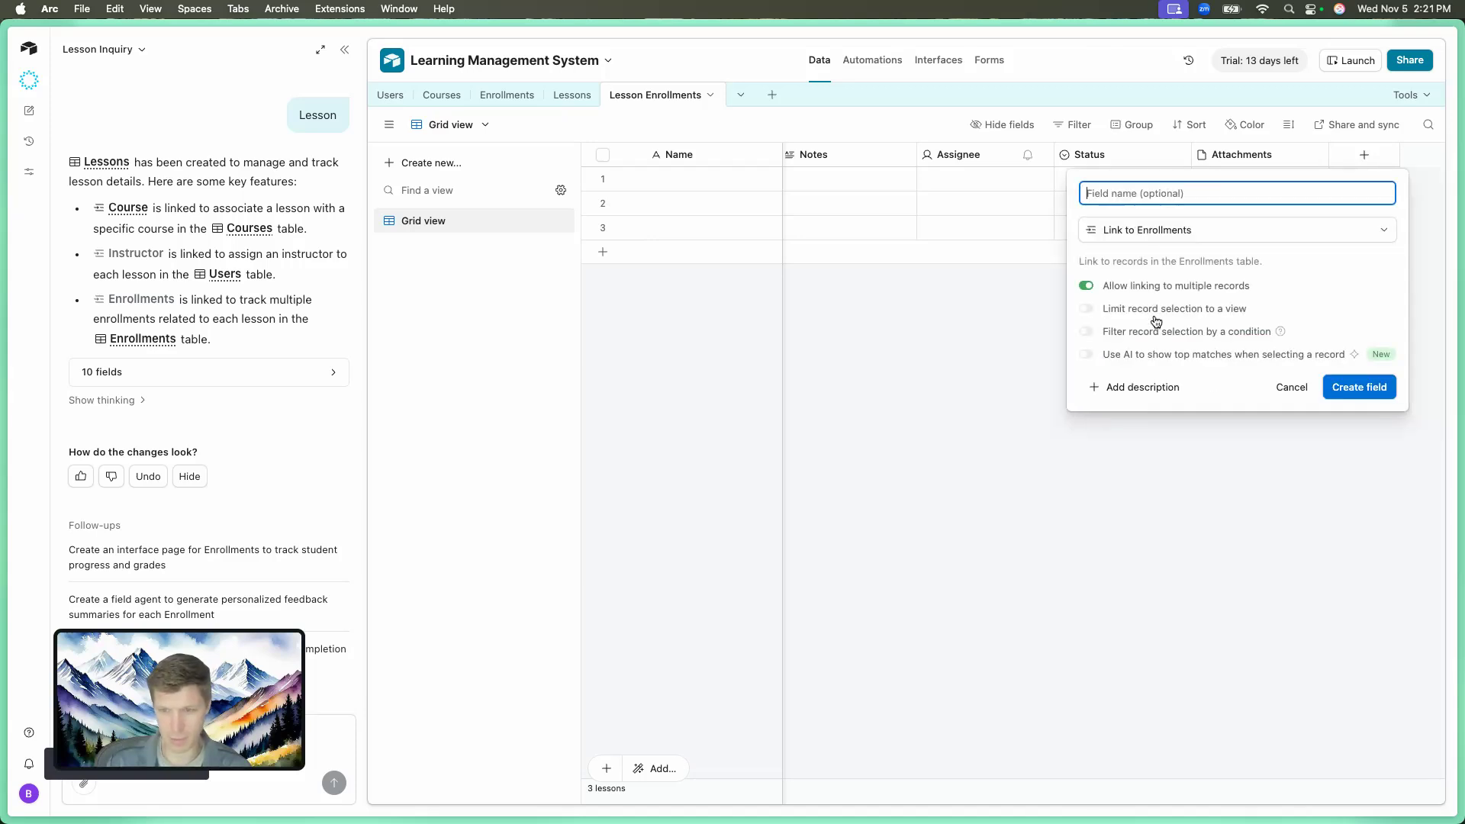
pyautogui.click(1086, 287)
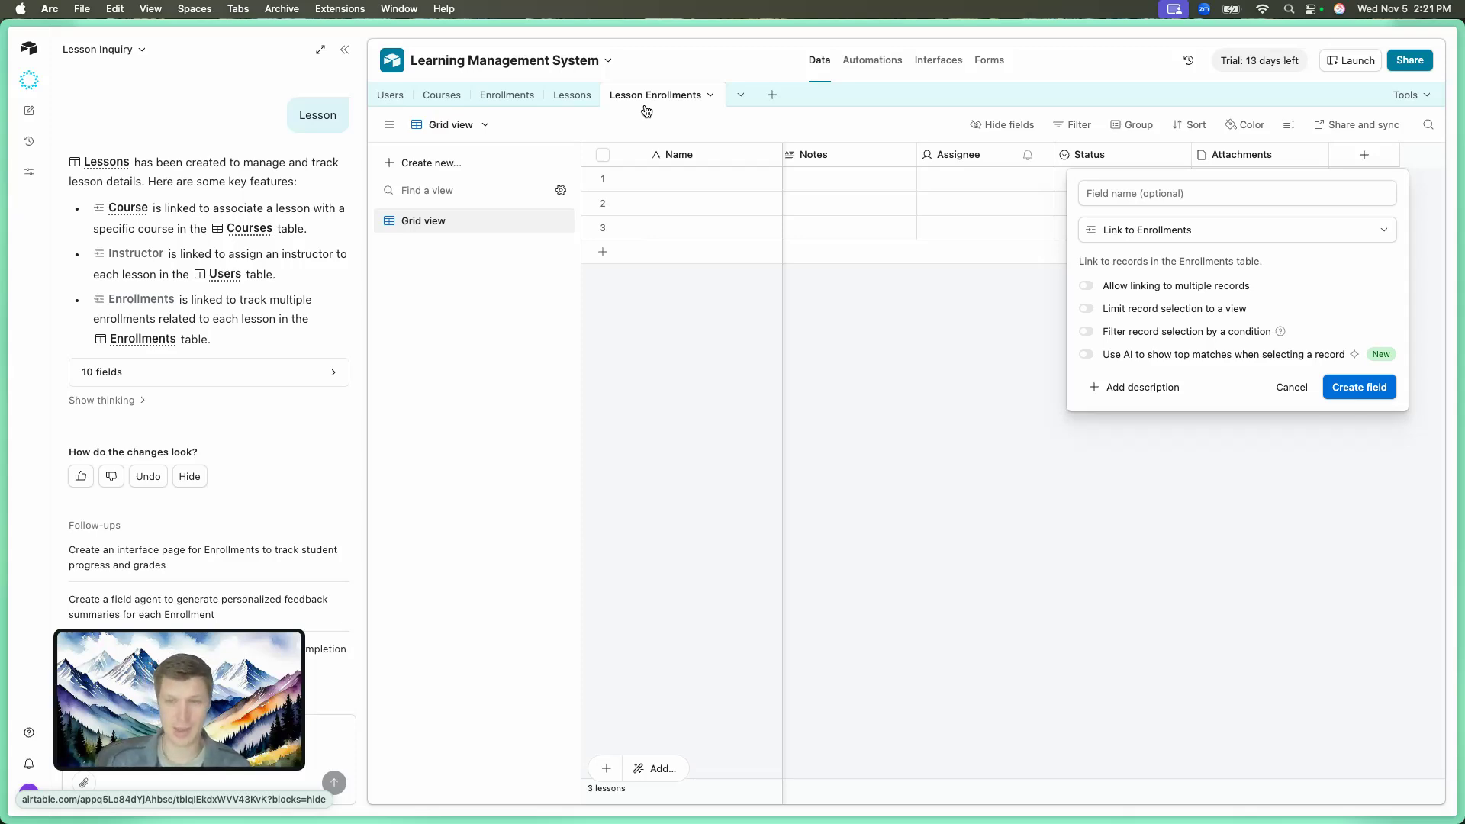
# Name the link field 'Course Enrollment' and create it.
pyautogui.click(1192, 197)
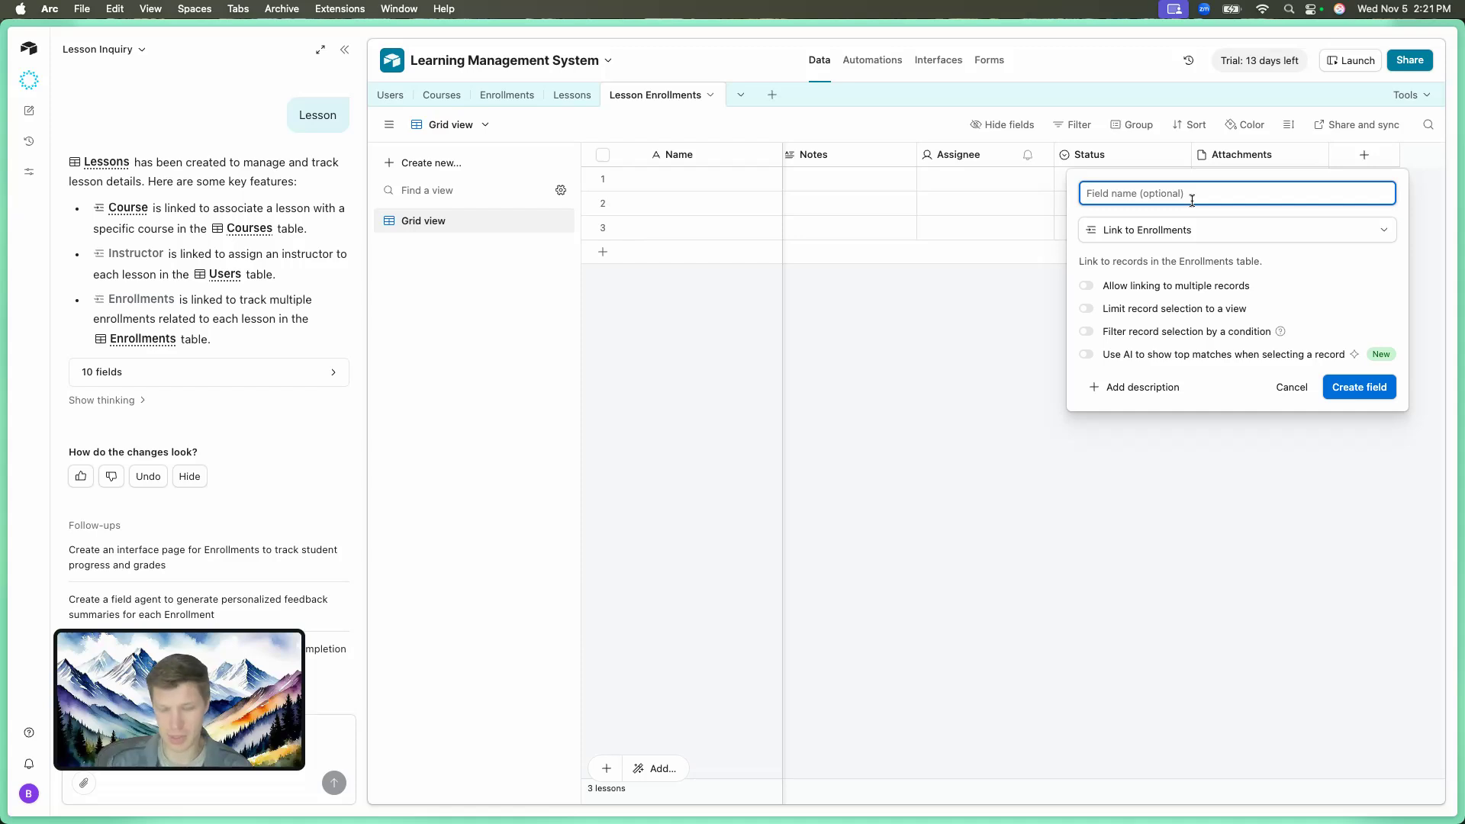
pyautogui.write('Link')
pyautogui.press('BackSpace')
pyautogui.press('BackSpace')
pyautogui.press('BackSpace')
pyautogui.press('BackSpace')
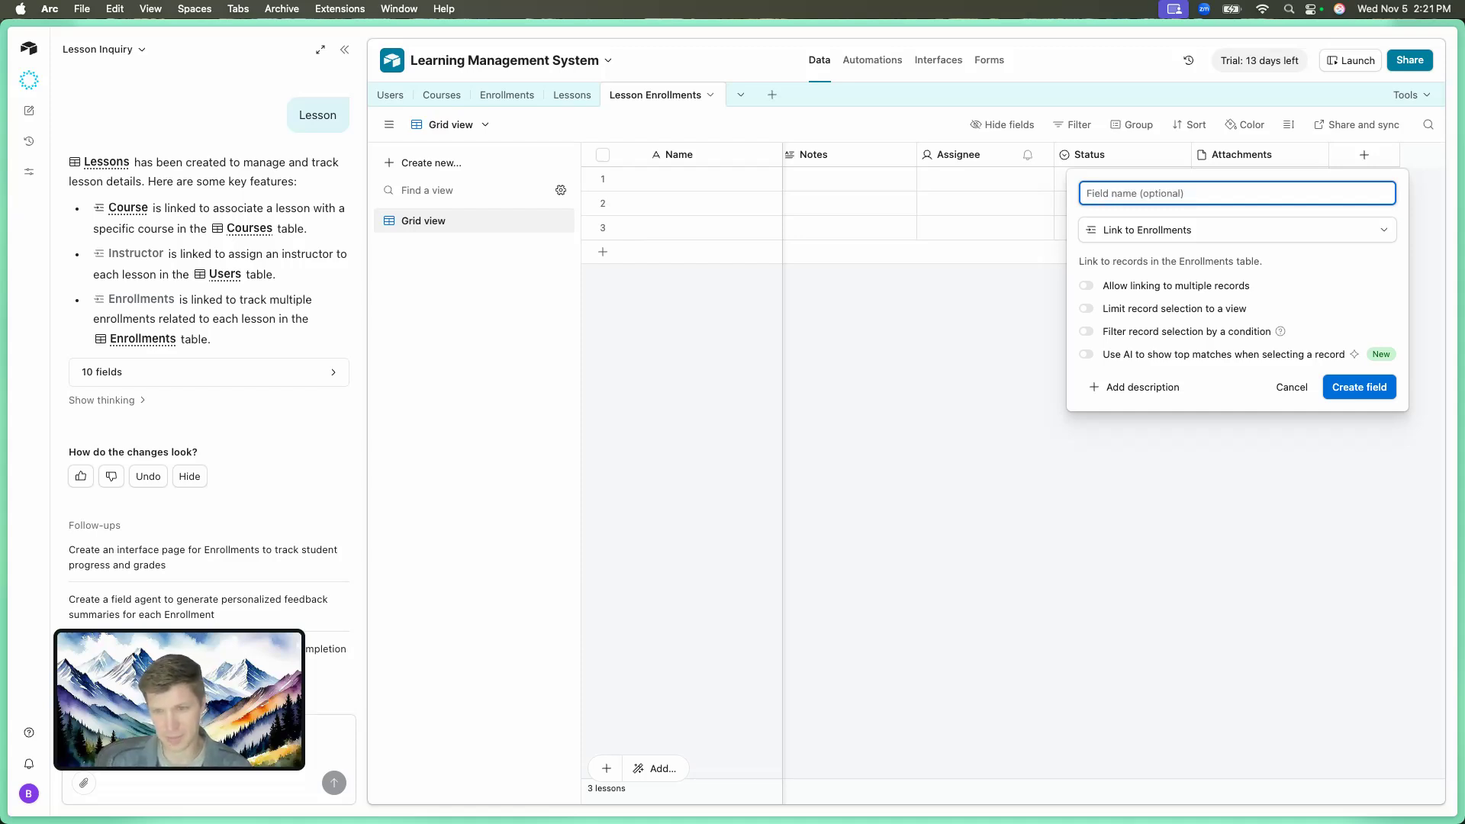
pyautogui.write('En')
pyautogui.press('BackSpace')
pyautogui.press('BackSpace')
pyautogui.write('Lesson')
pyautogui.hotkey('alt', 'BackSpace')
pyautogui.write('Course E')
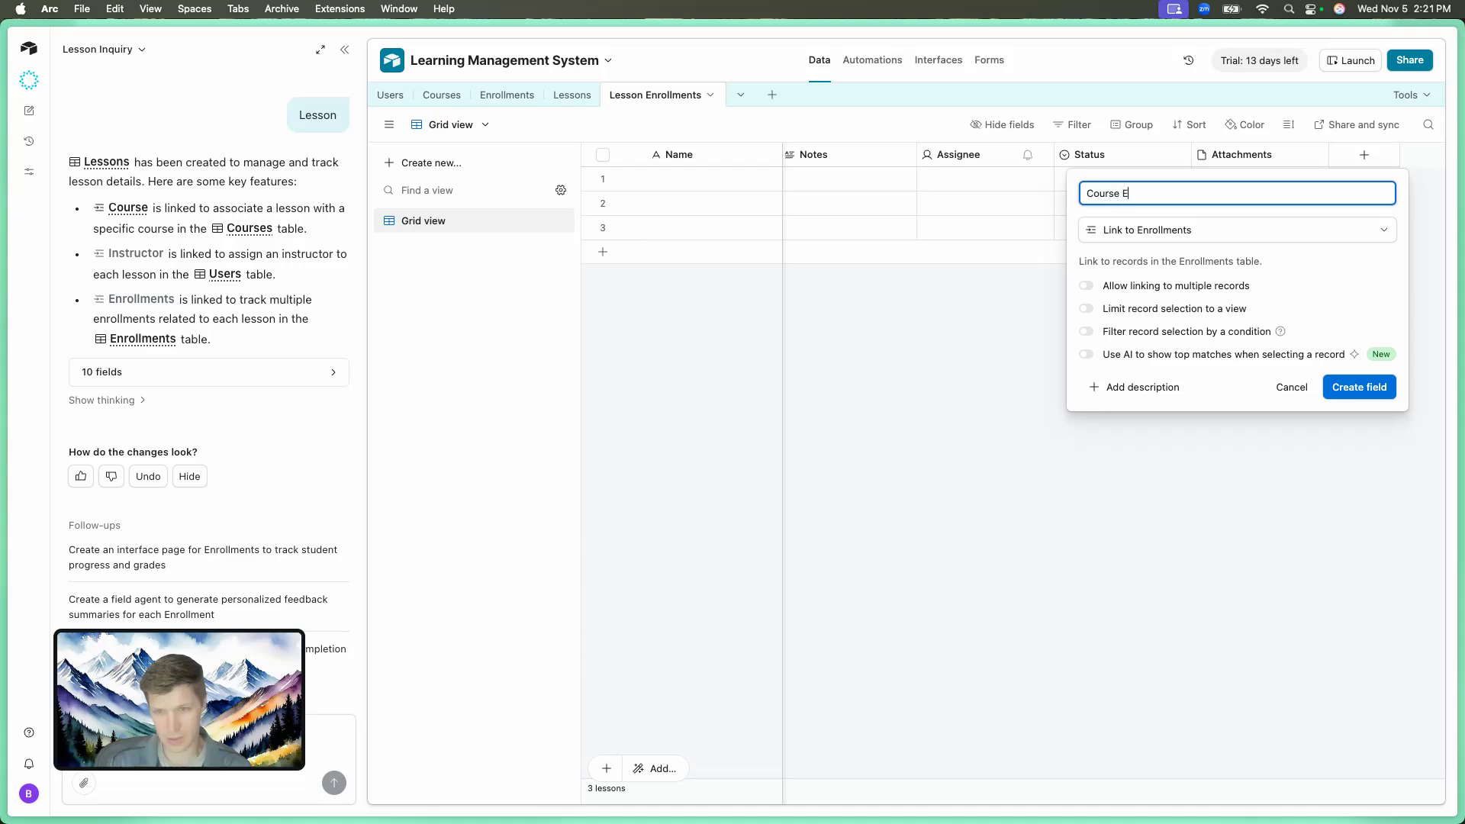
pyautogui.write('nrollment')
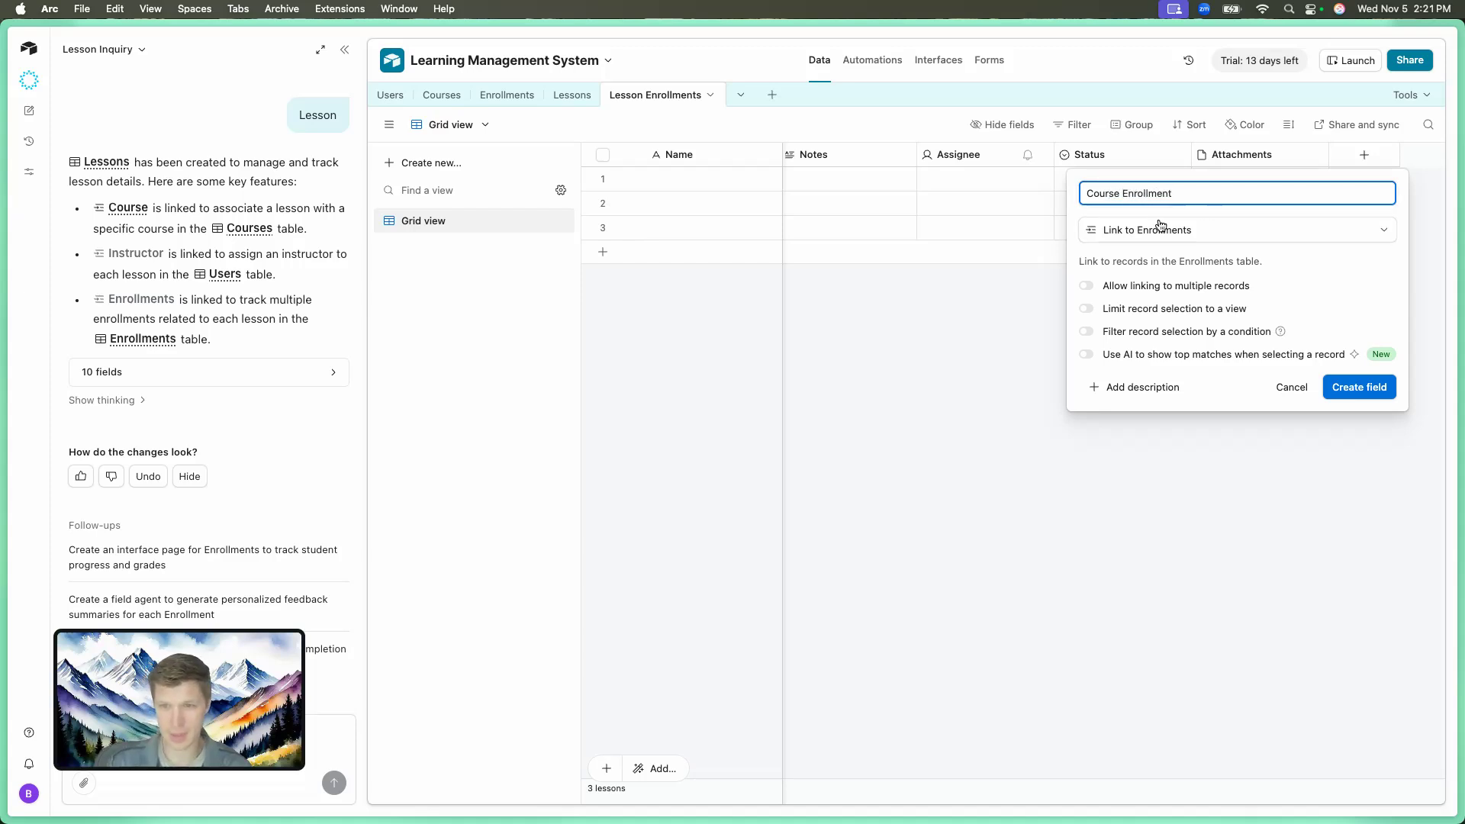
pyautogui.click(1361, 387)
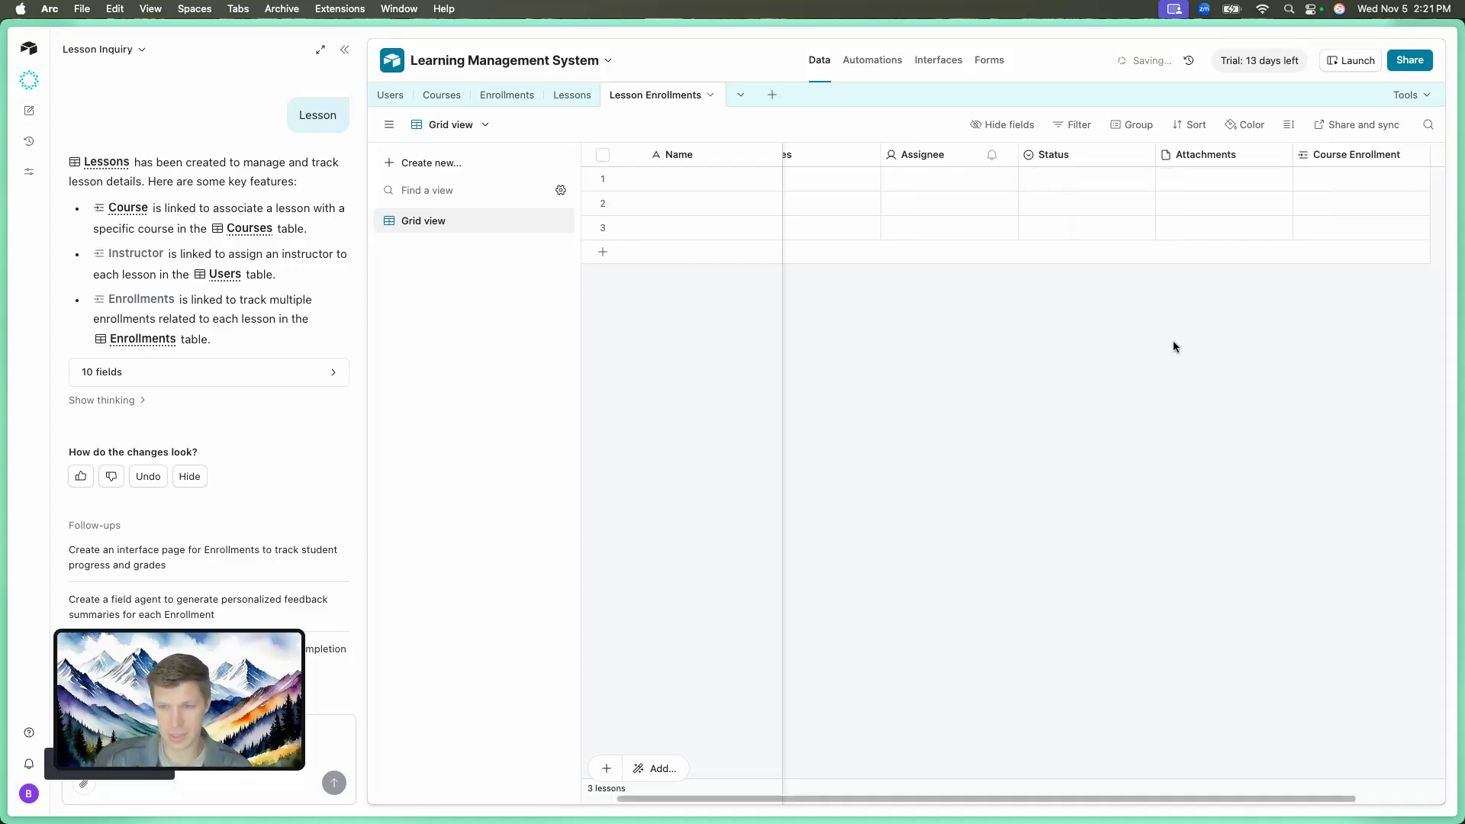
# Add a 'Lesson' field linking to records in the Lessons table.
pyautogui.click(1362, 155)
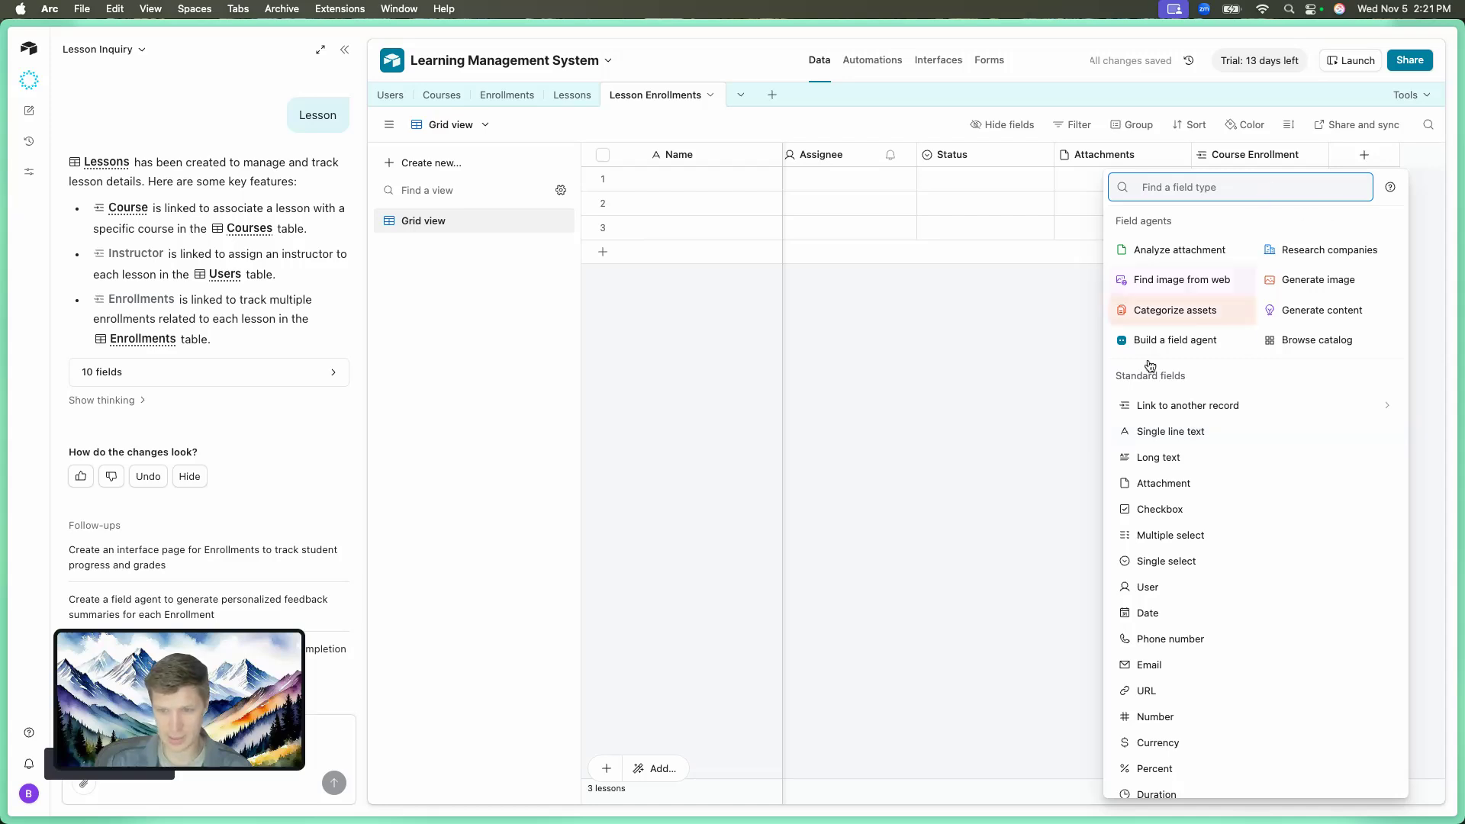
pyautogui.click(1180, 405)
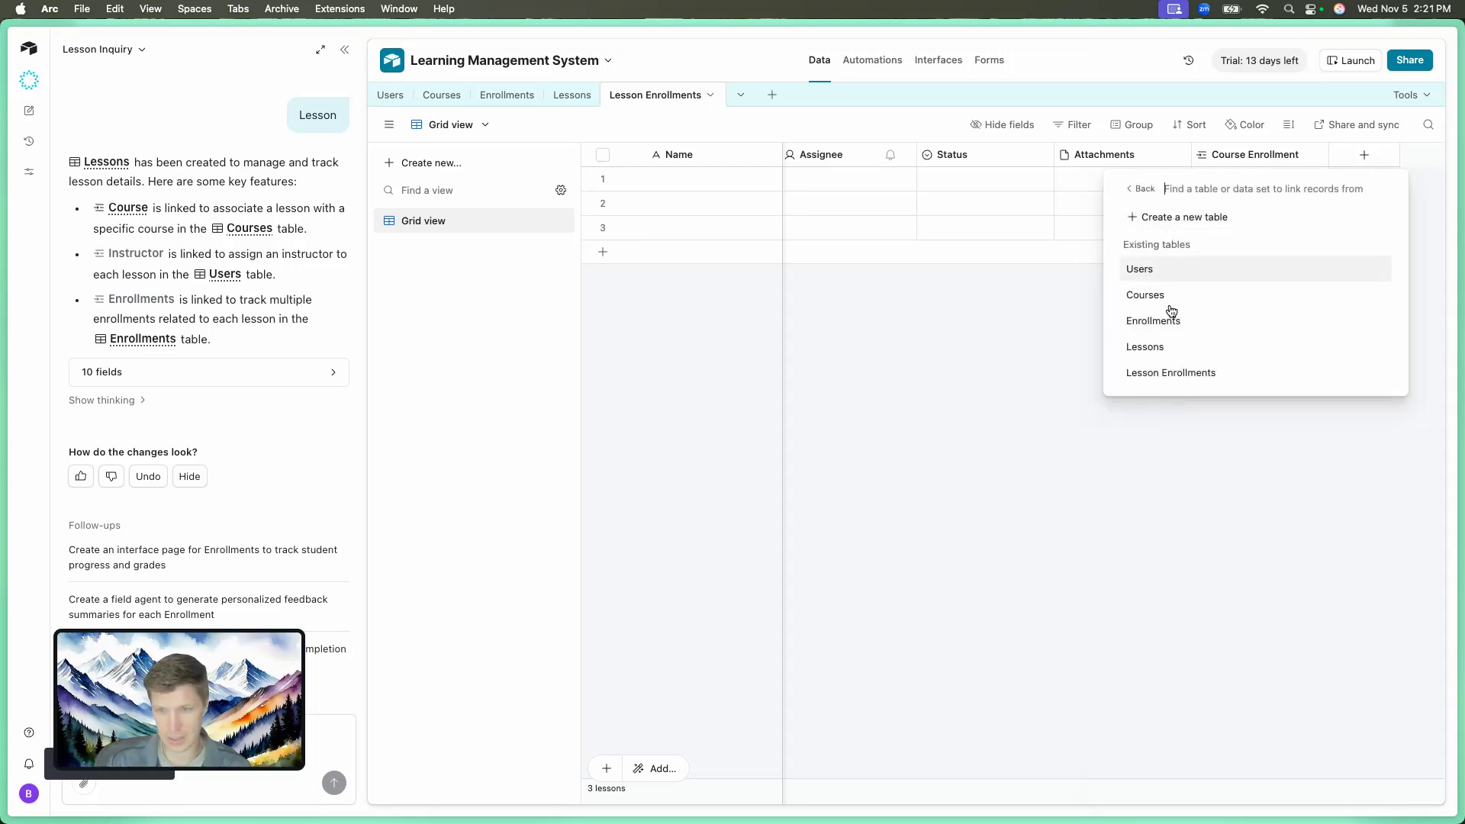
pyautogui.click(1164, 347)
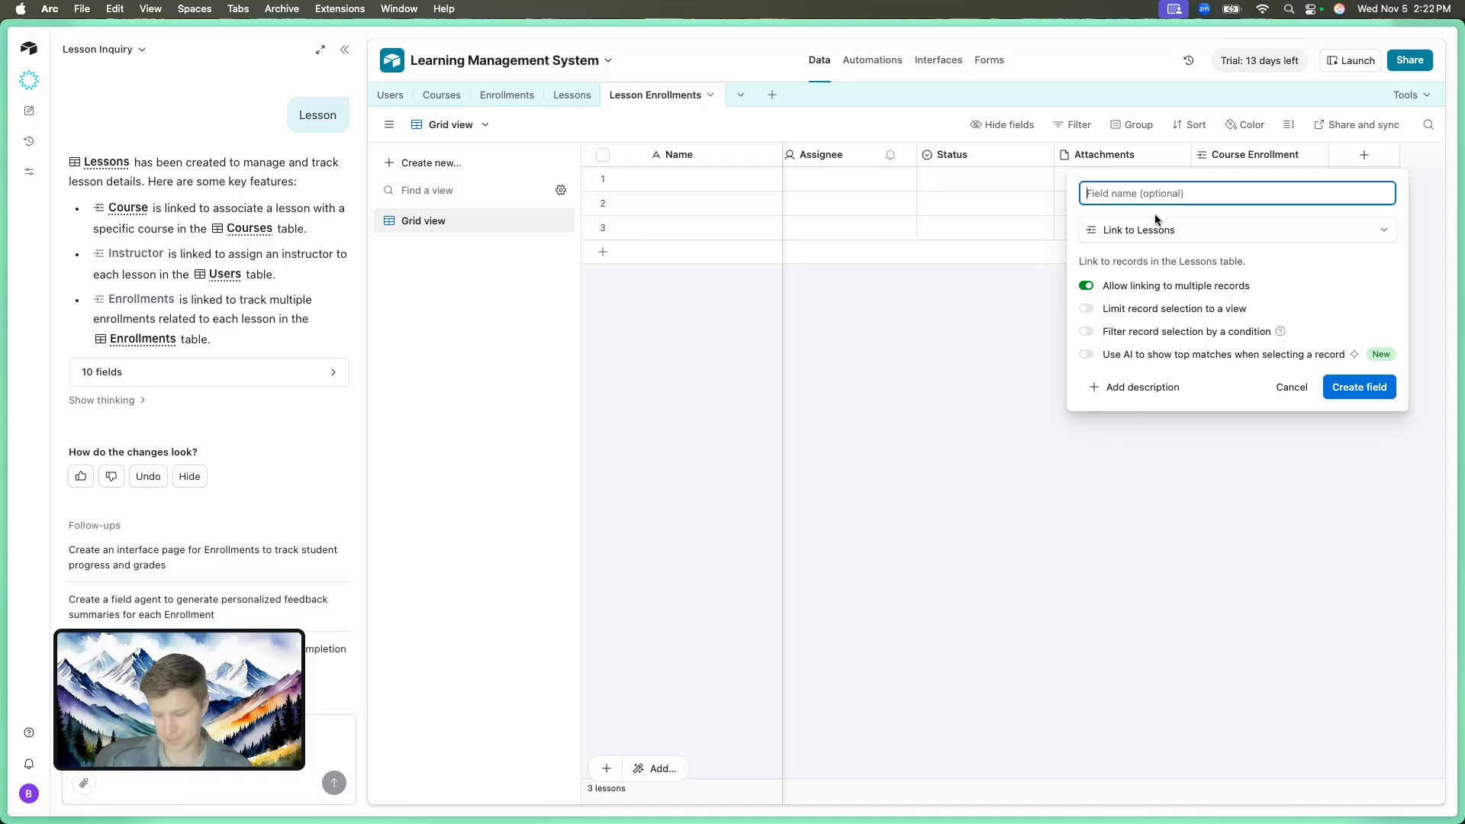
pyautogui.write('Lesson')
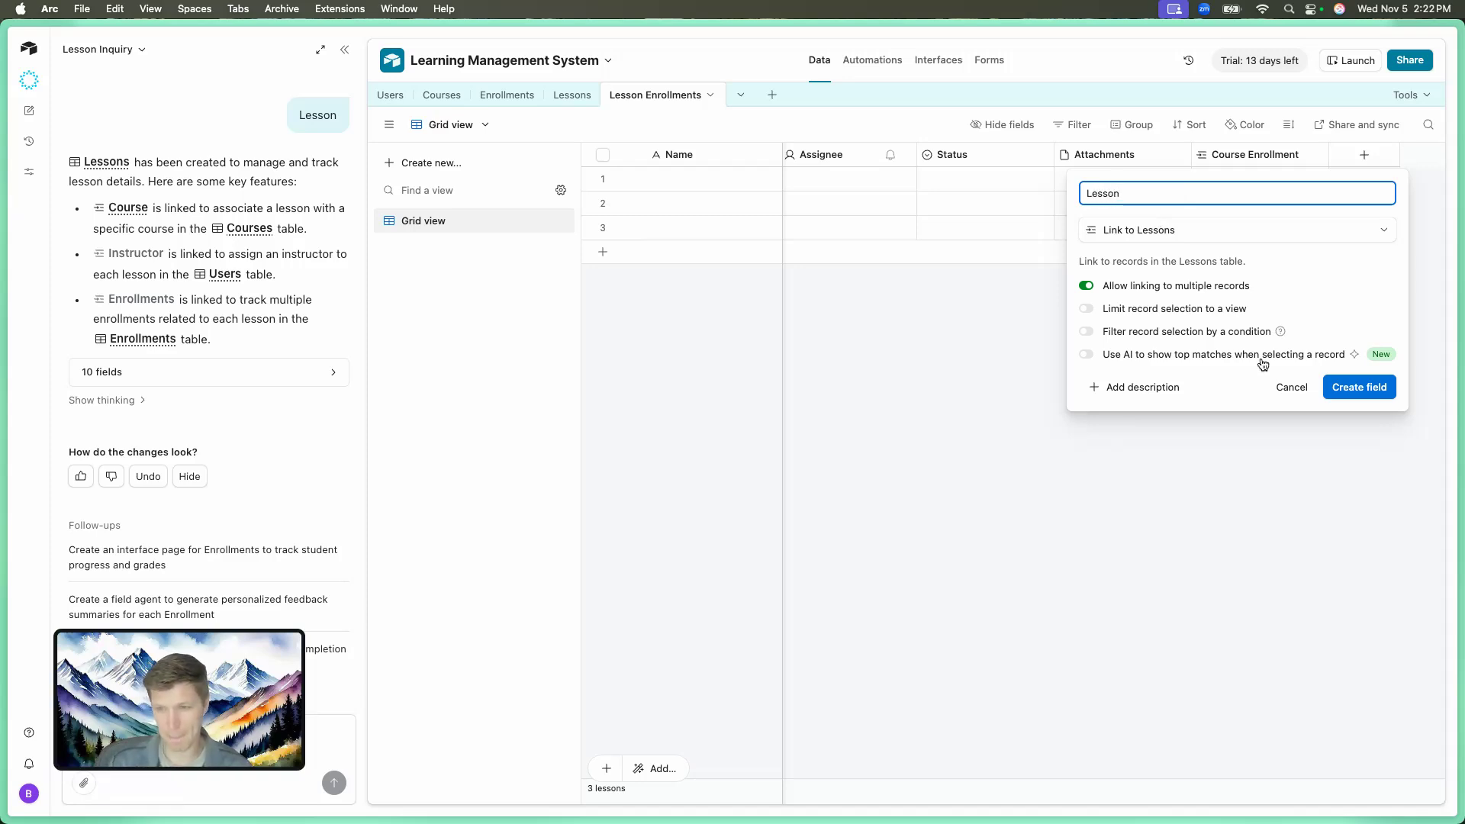
pyautogui.click(1341, 385)
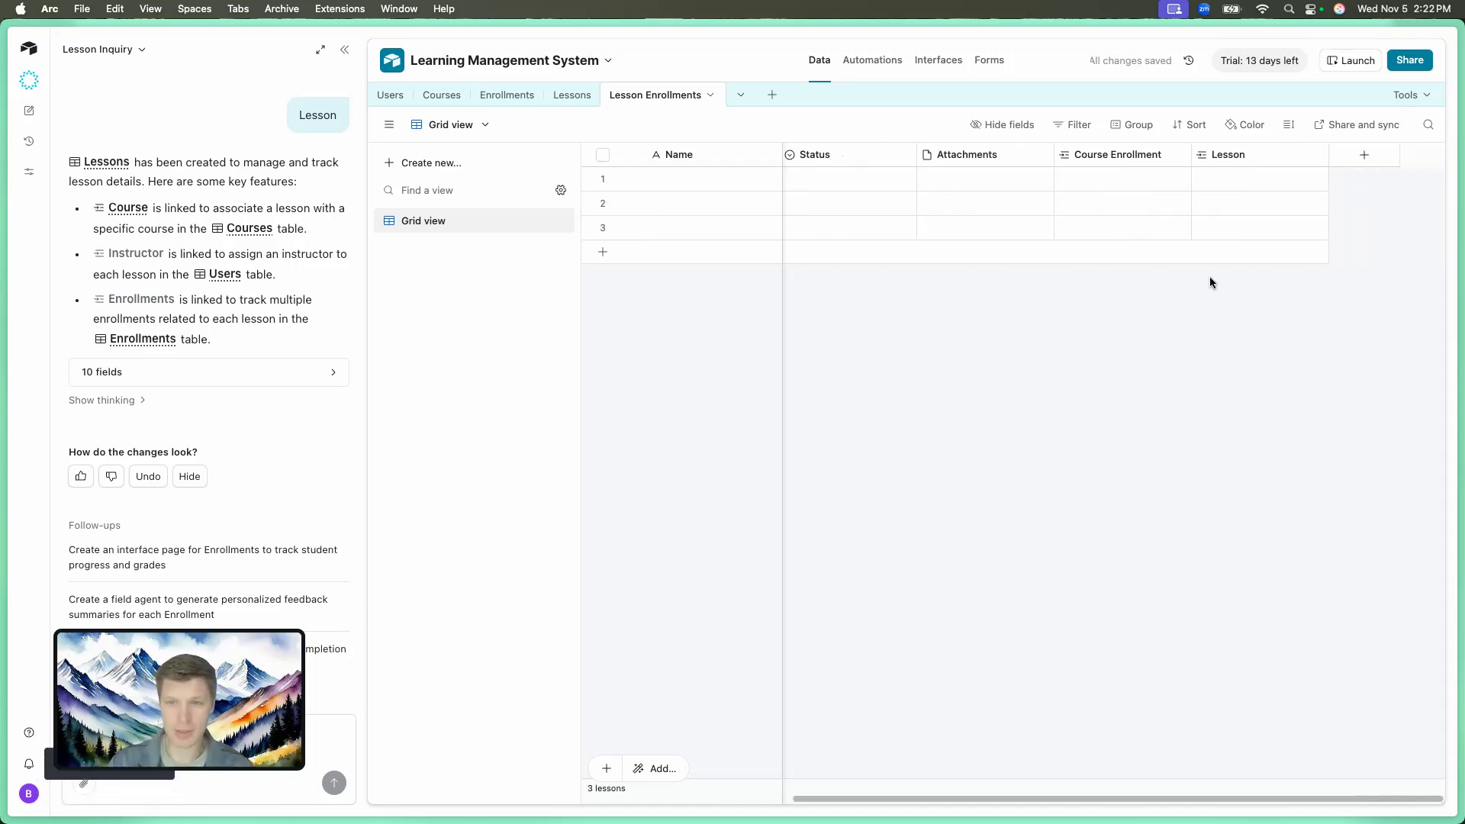